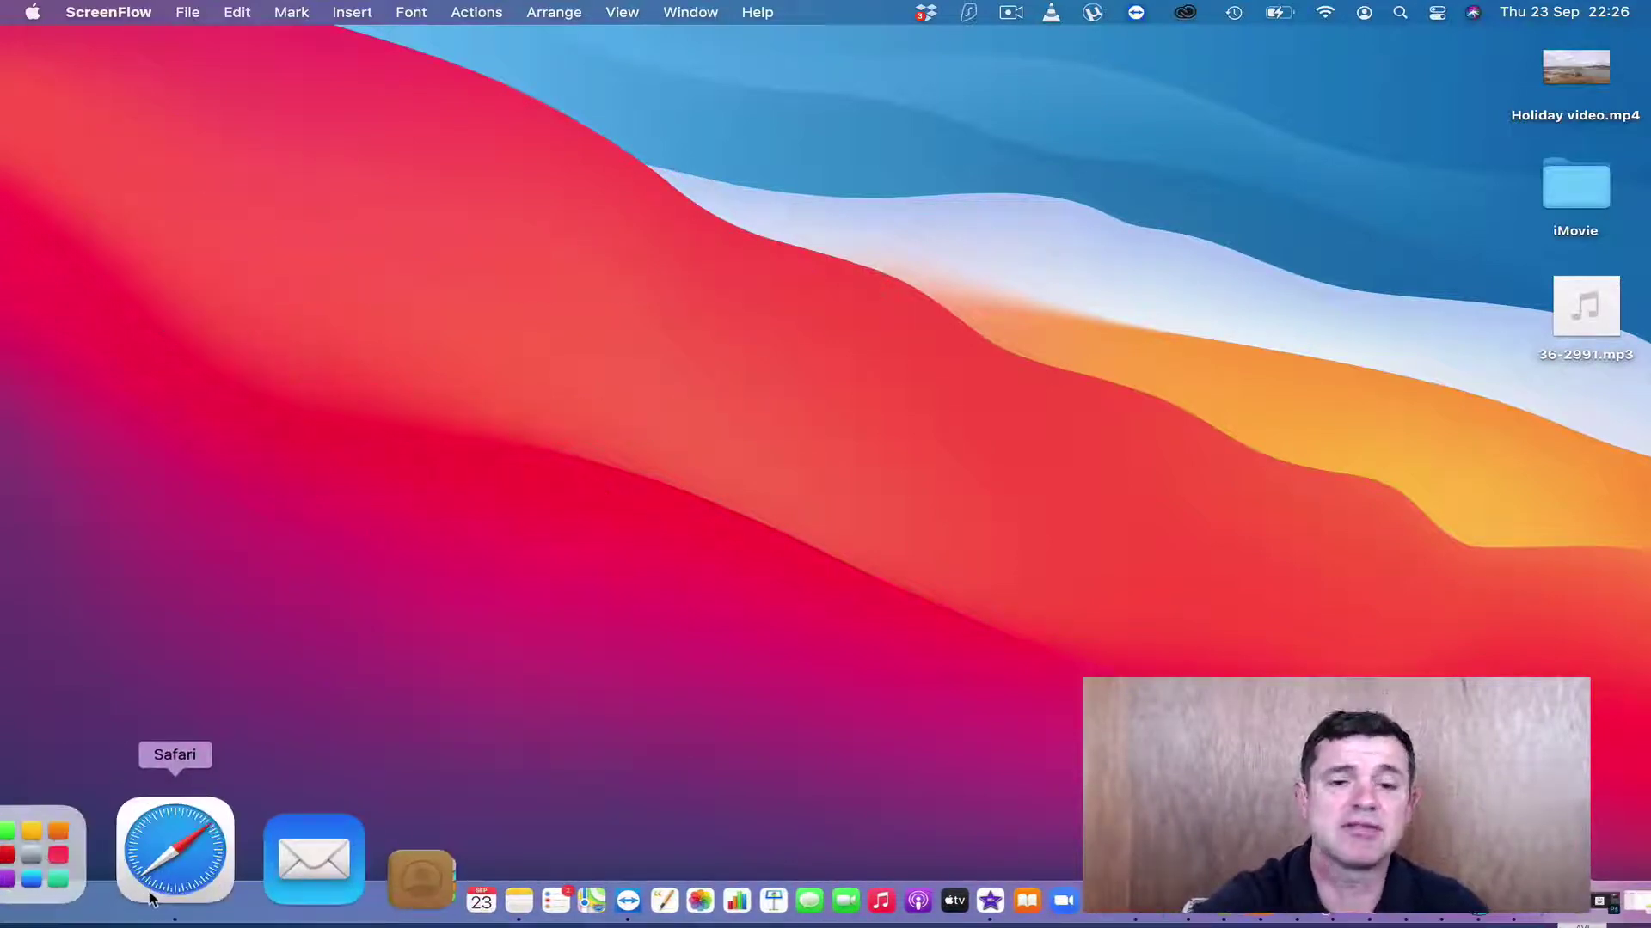
# Step: Put away the iMovie project and show the Safari window with Canva in full screen
pyautogui.click(158, 889)
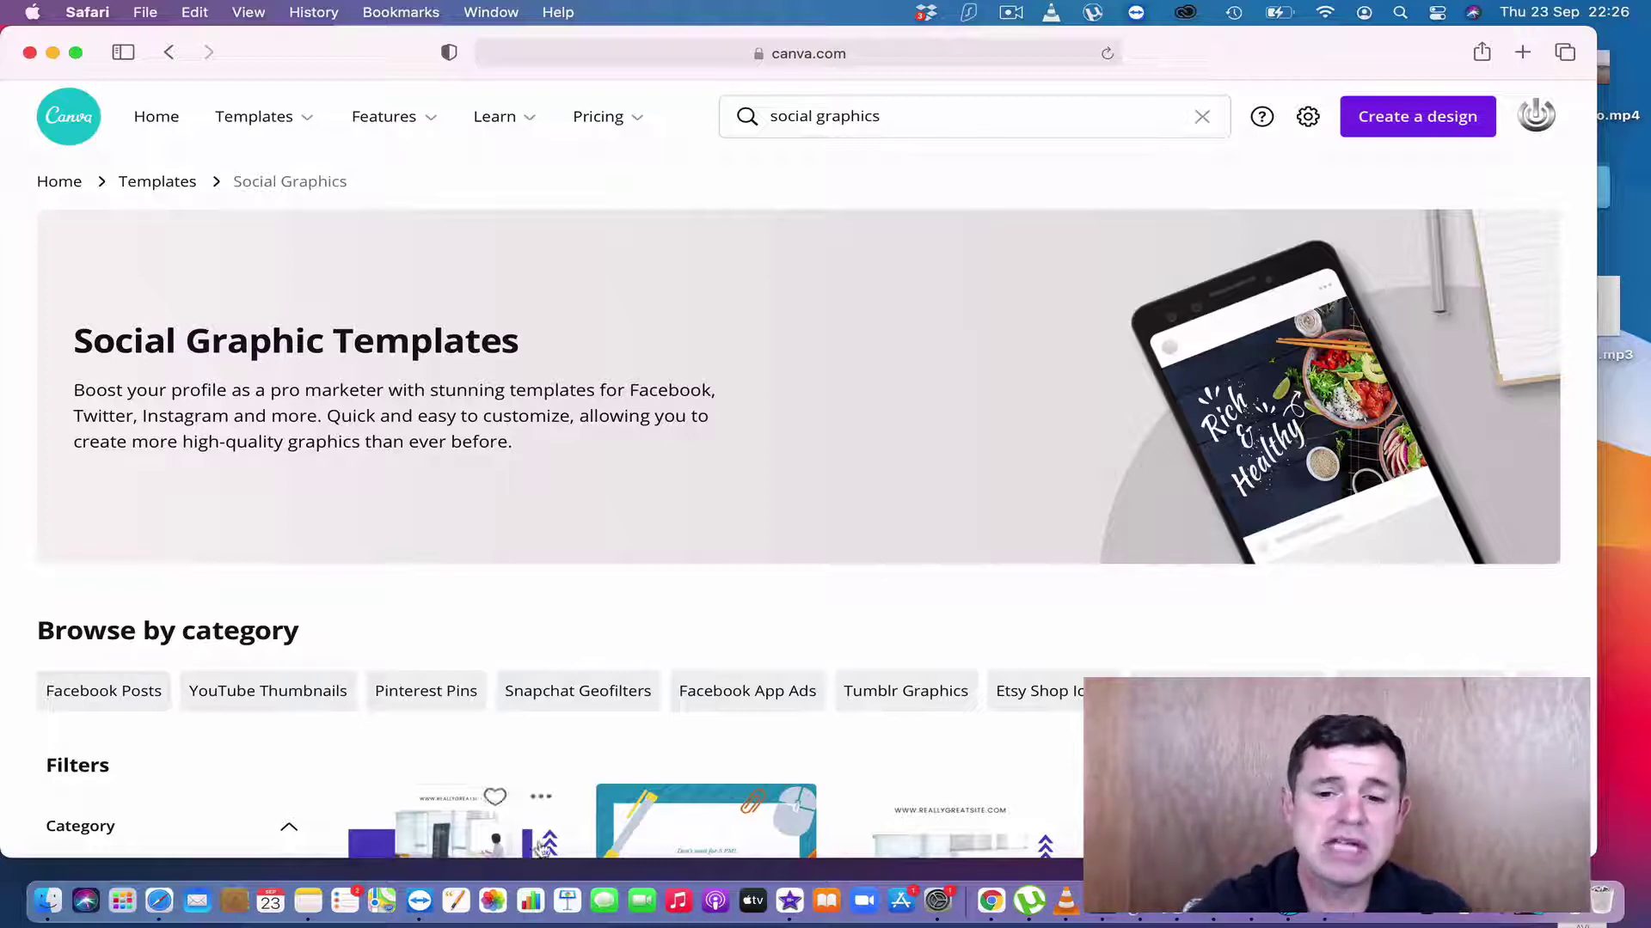
pyautogui.click(797, 897)
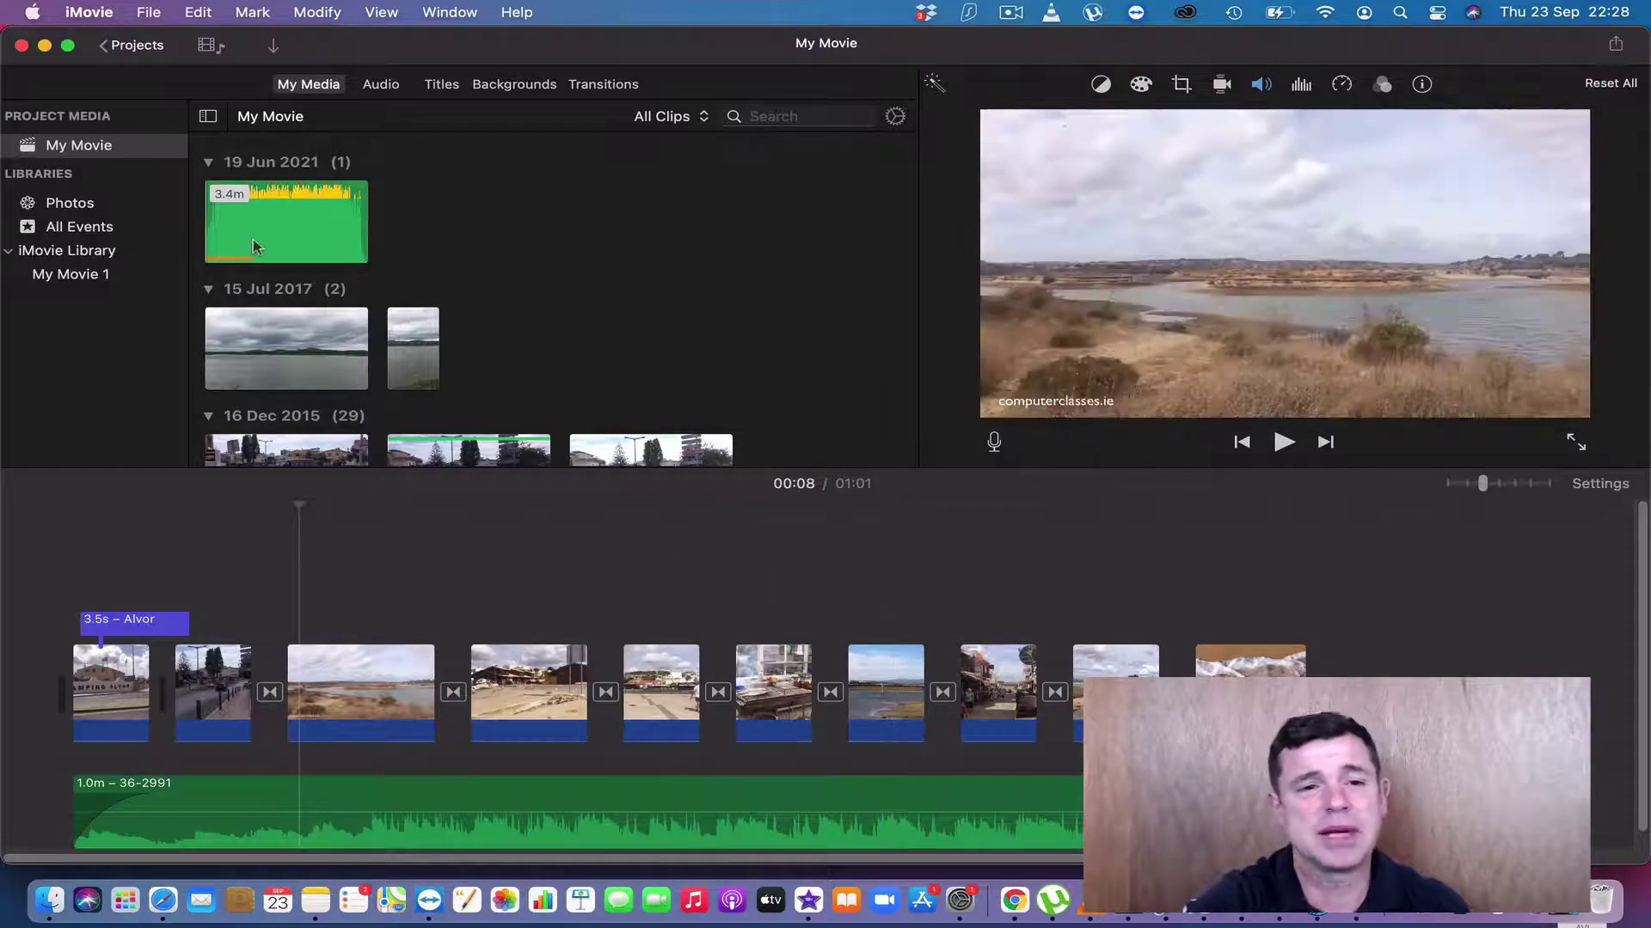
pyautogui.click(44, 46)
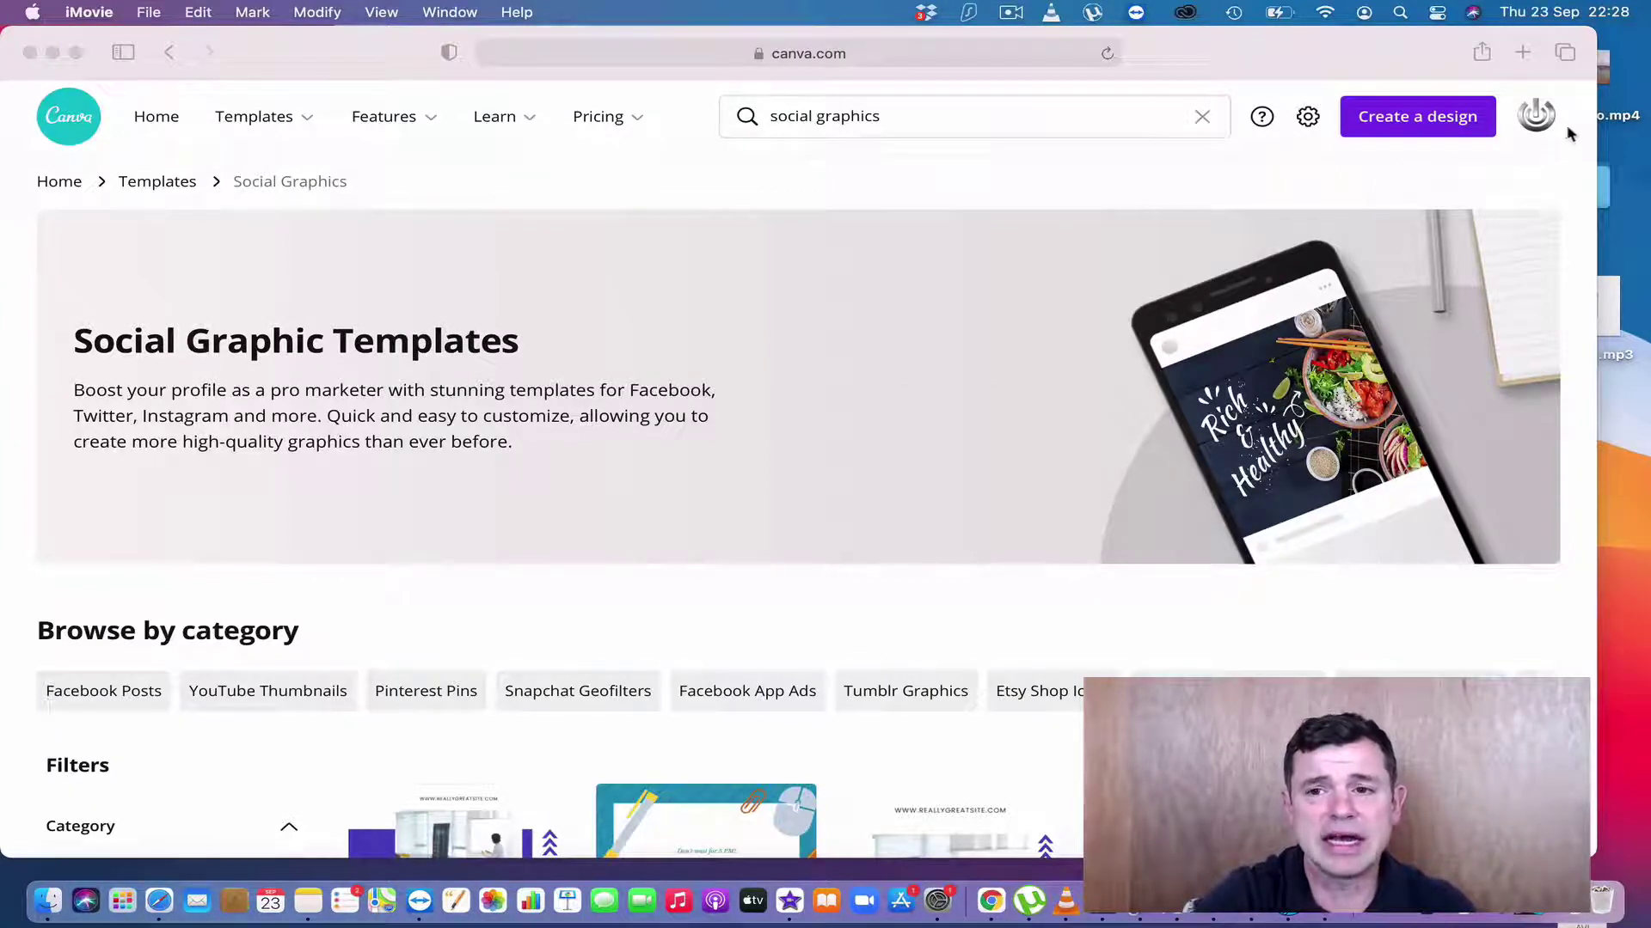
pyautogui.click(78, 53)
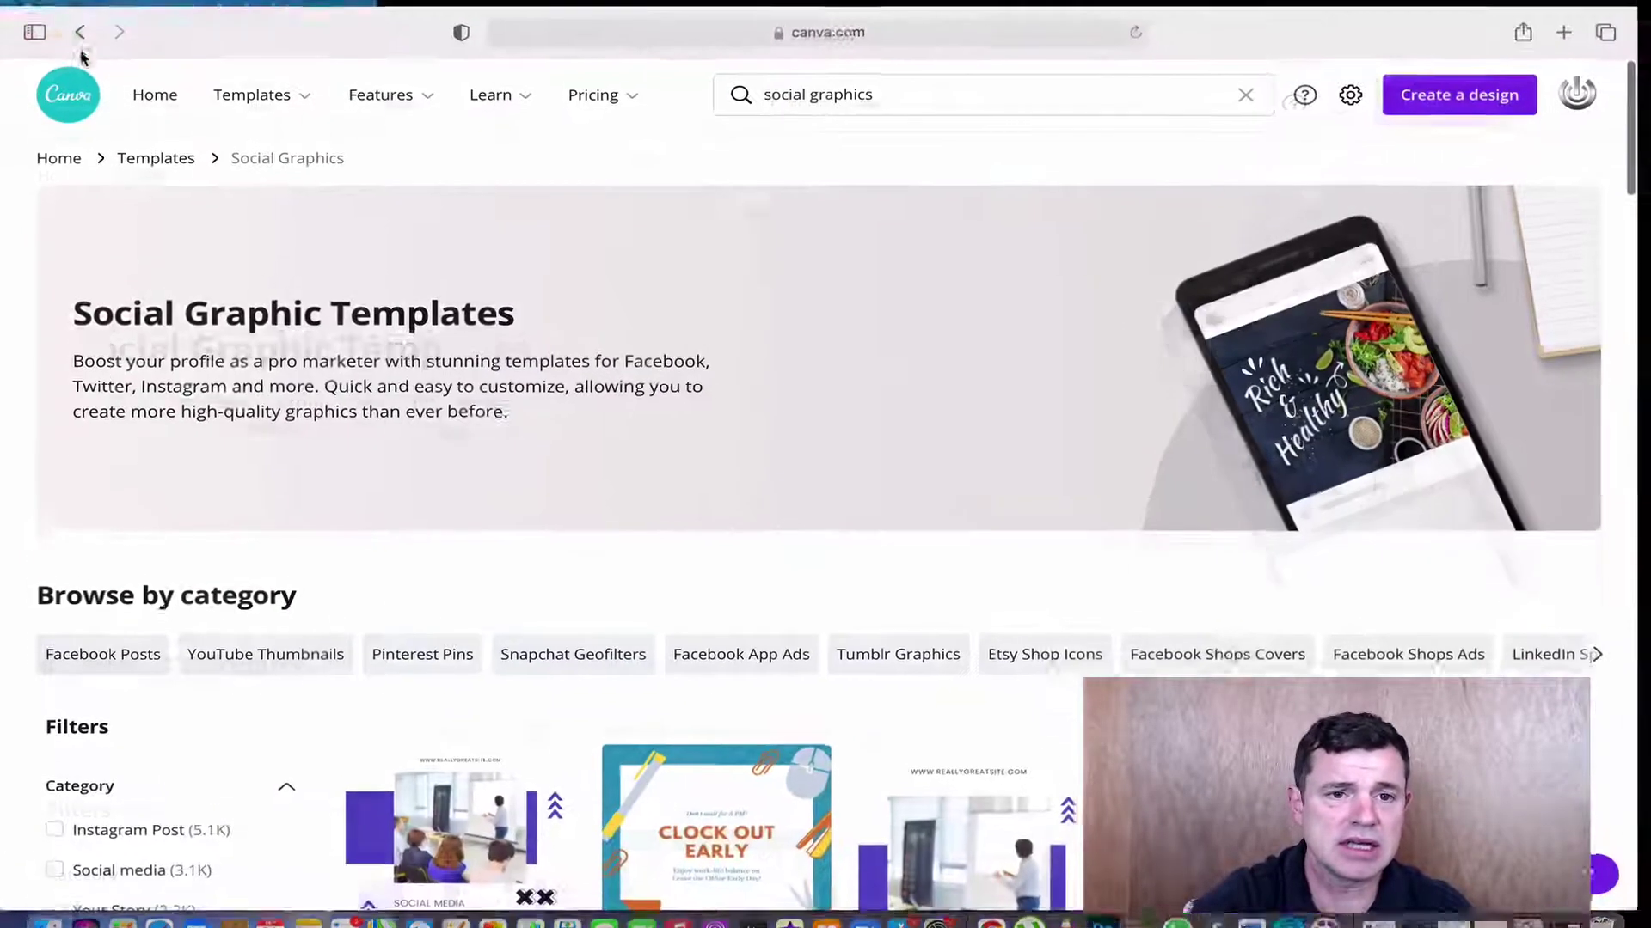
pyautogui.moveTo(264, 116)
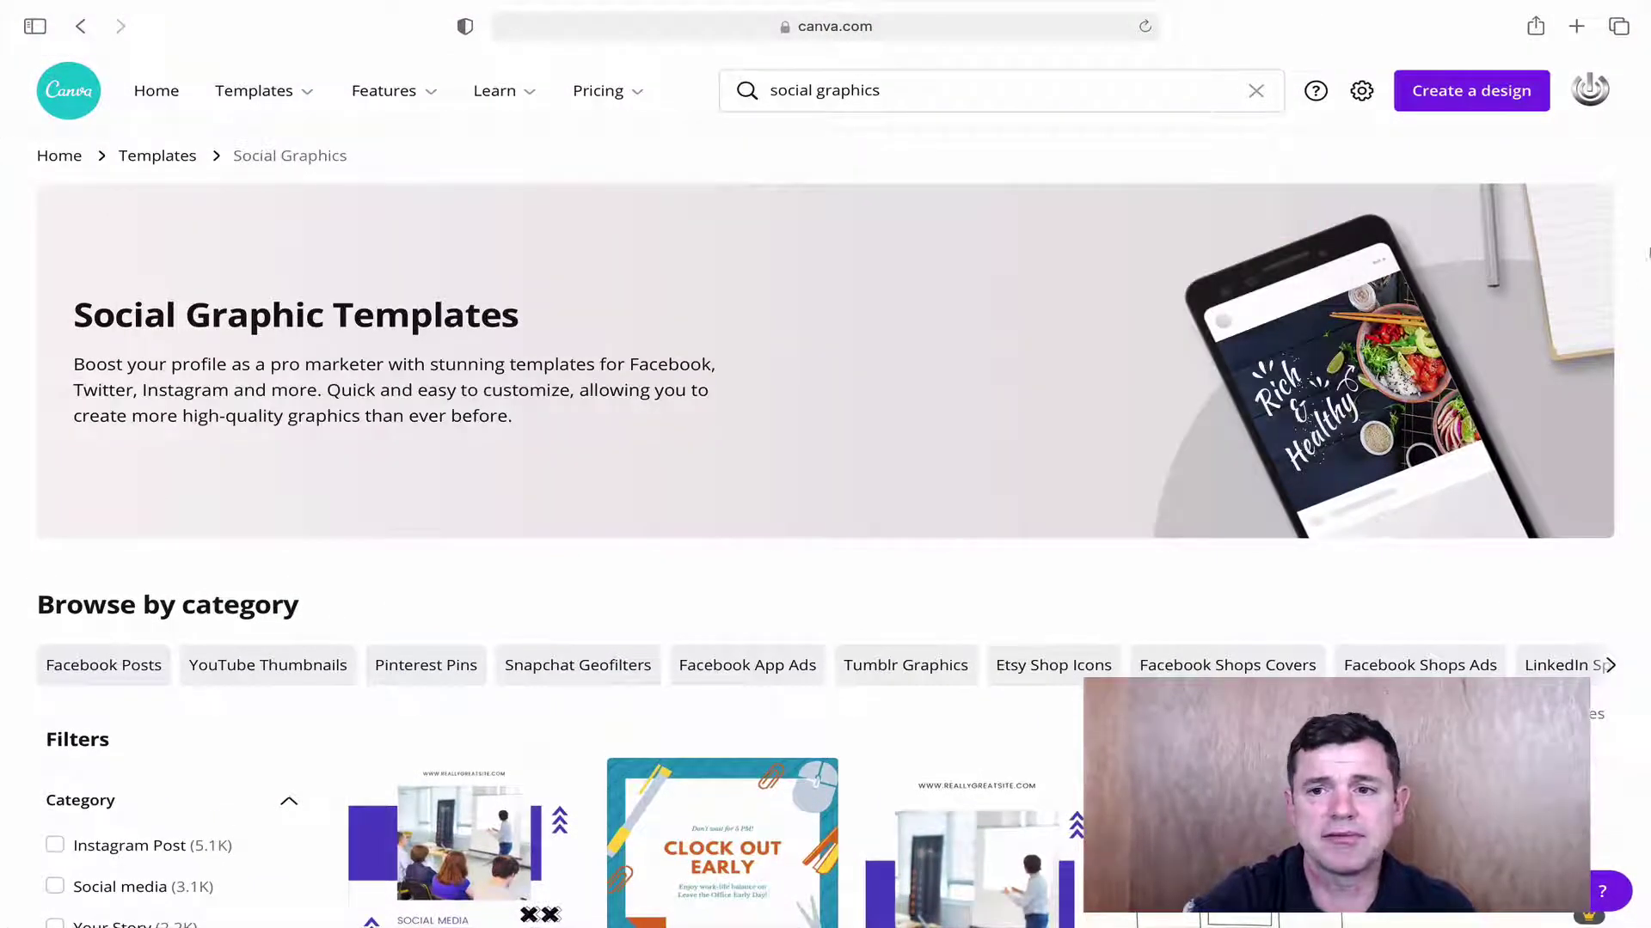
# Step: Open a new browser tab and search Google for "4k size"
pyautogui.click(1578, 27)
pyautogui.write('apple.com')
pyautogui.press('Return')
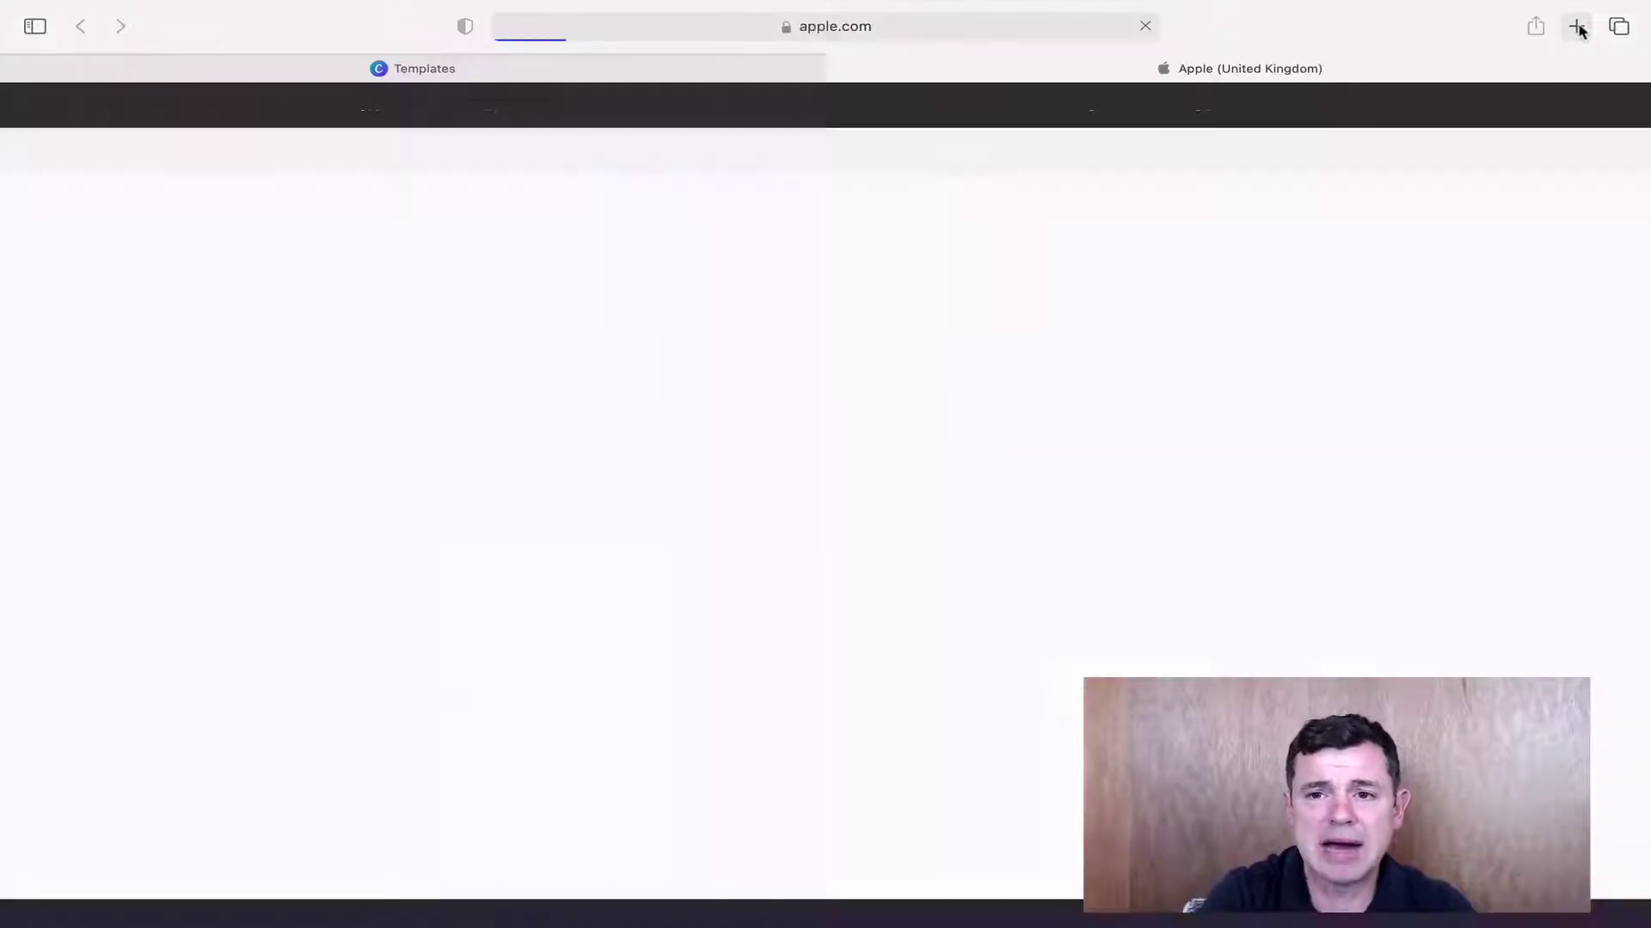
pyautogui.click(883, 37)
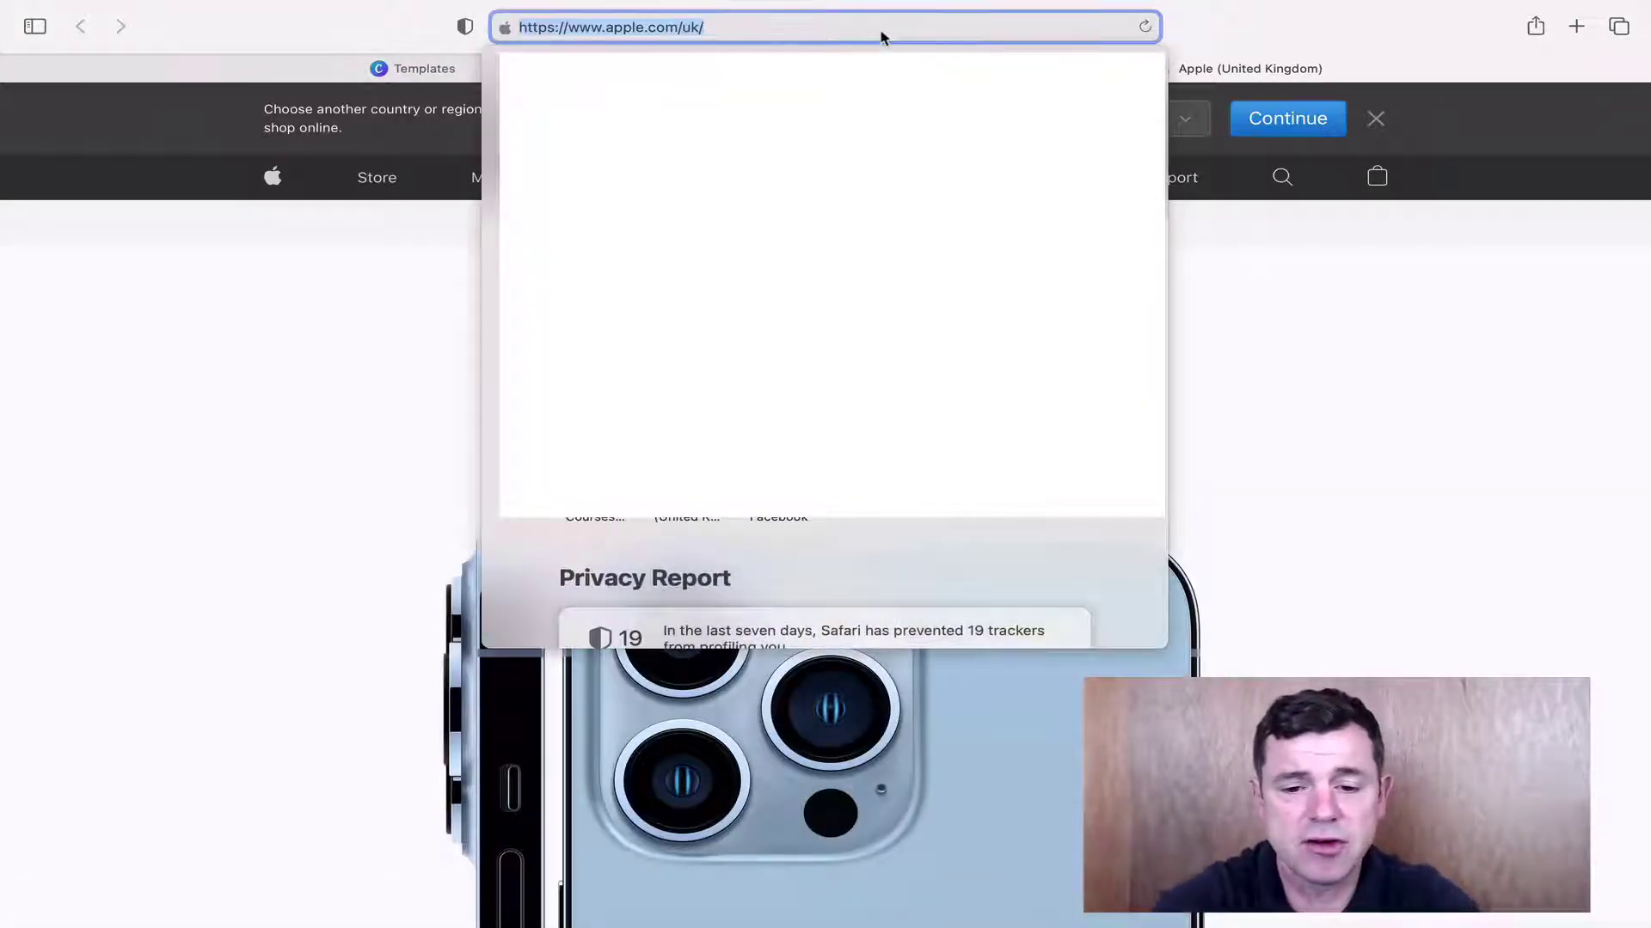
pyautogui.write('4k a')
pyautogui.press('BackSpace')
pyautogui.write('s')
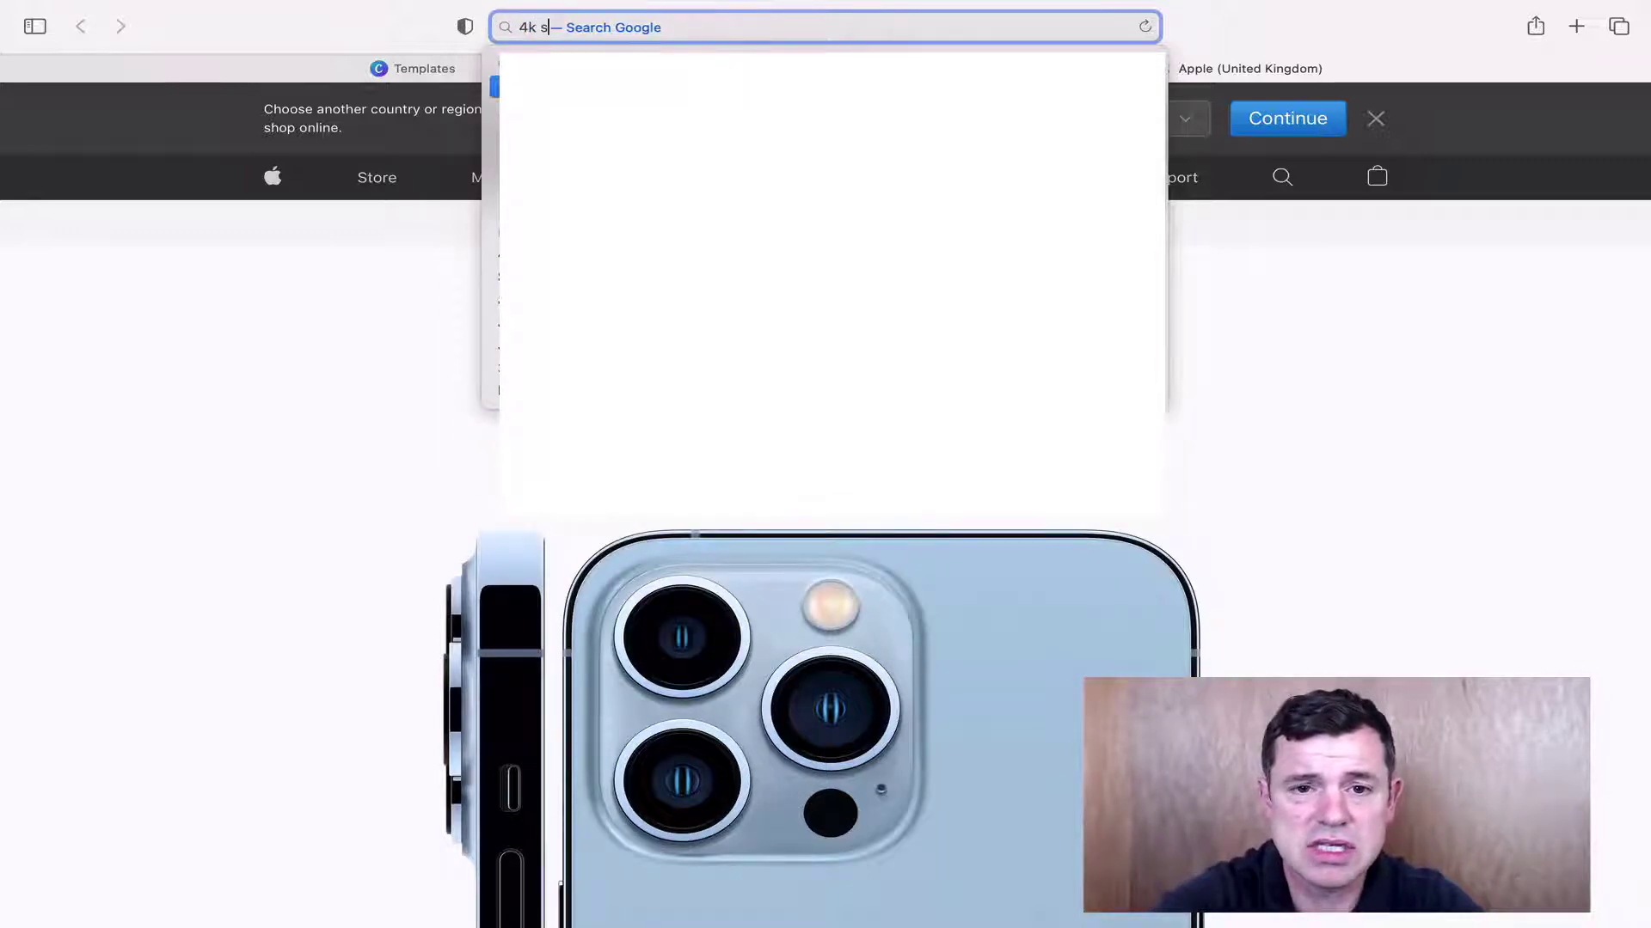
pyautogui.write('ize')
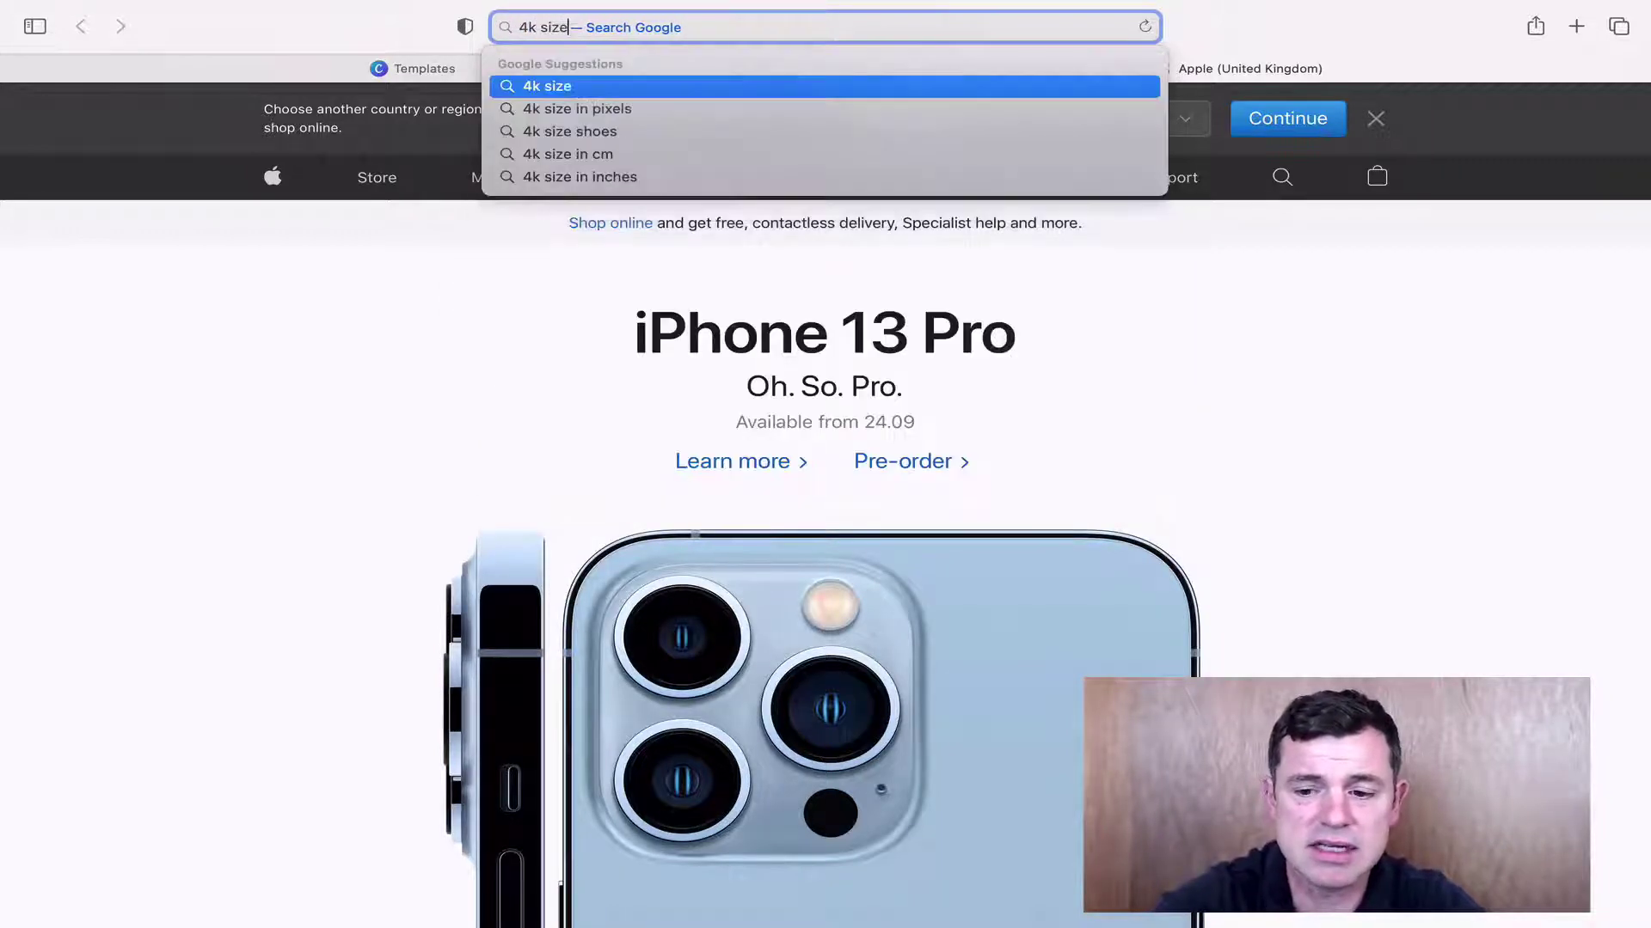
pyautogui.press('Return')
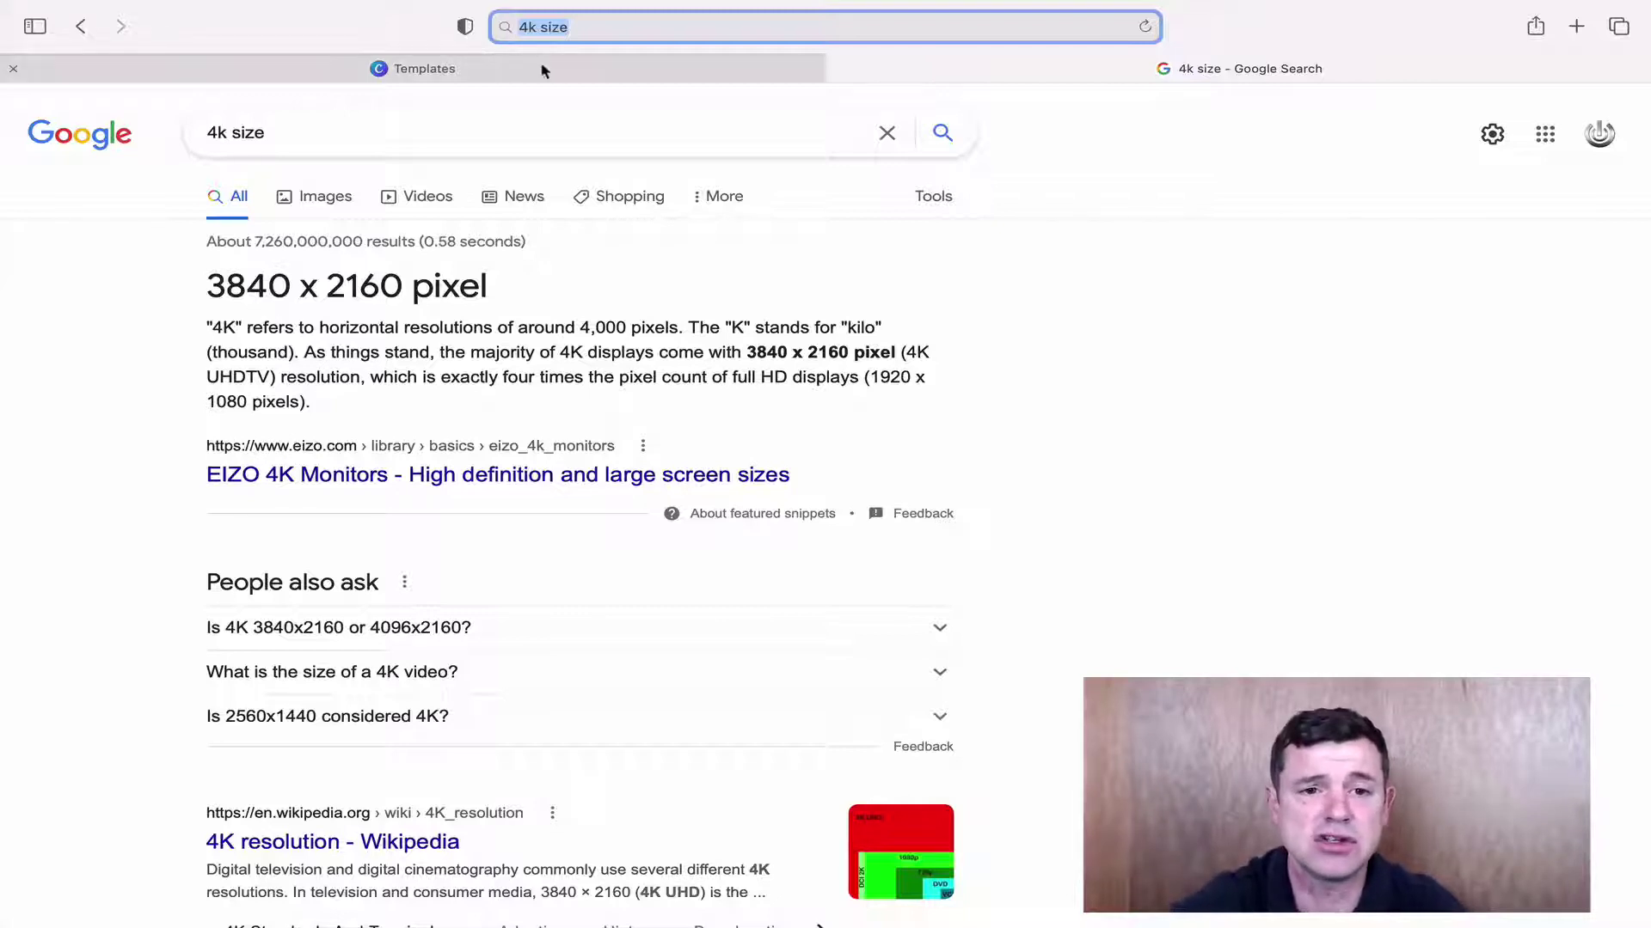
# Step: Search Google for "1080 size", and close the search tab to return to Canva
pyautogui.click(227, 131)
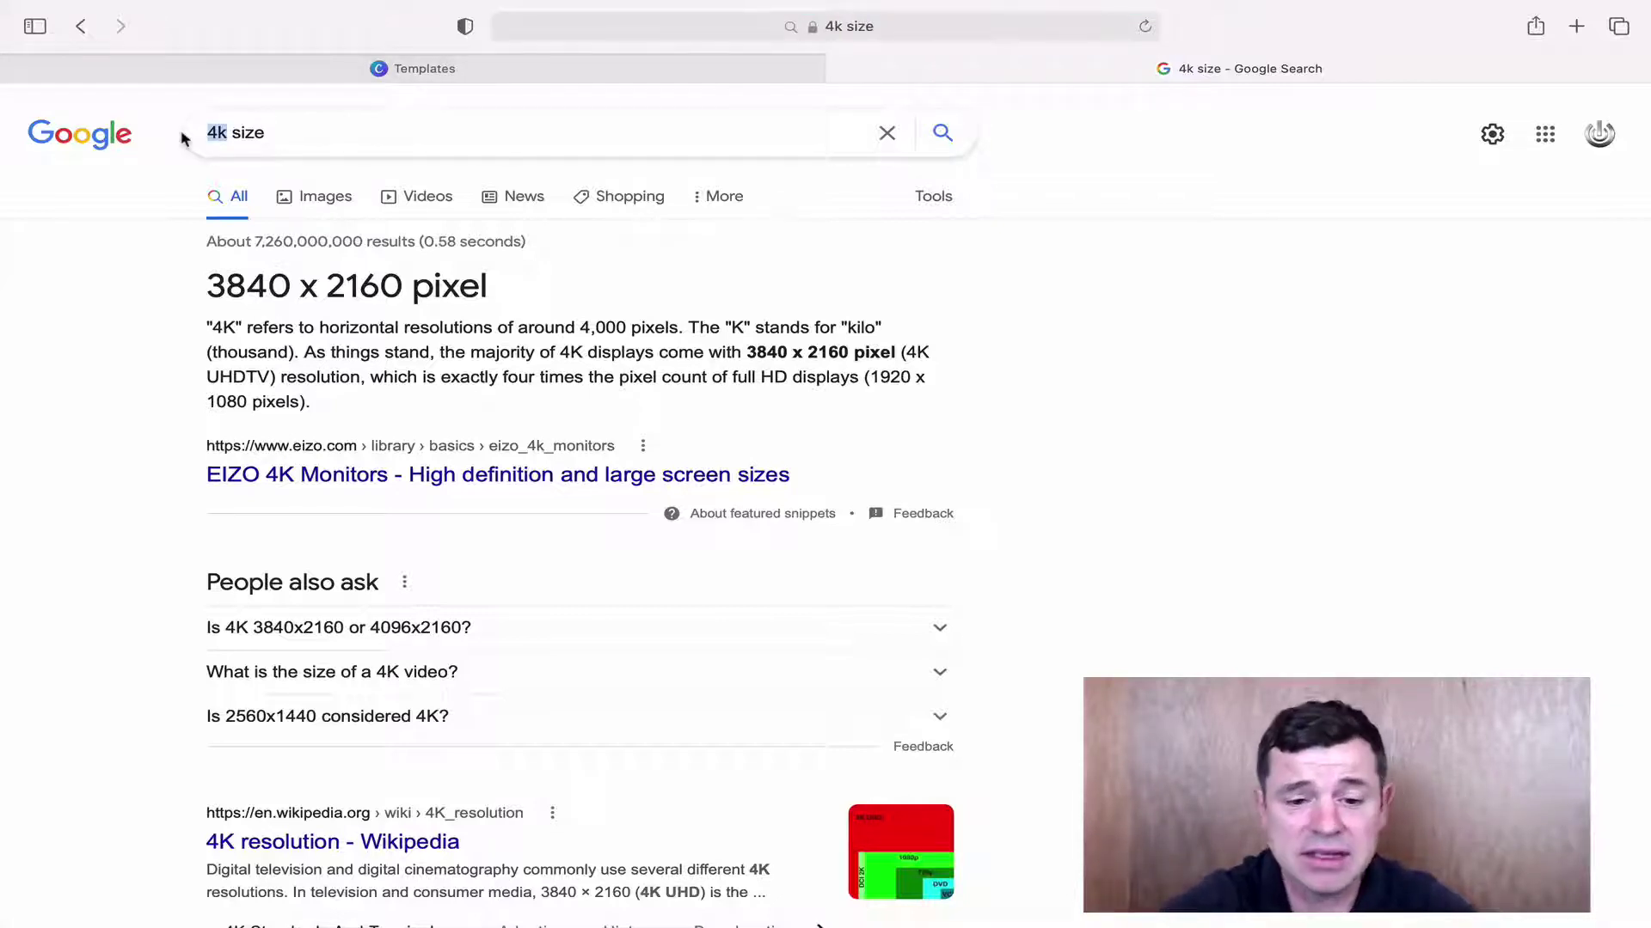
pyautogui.write('1080')
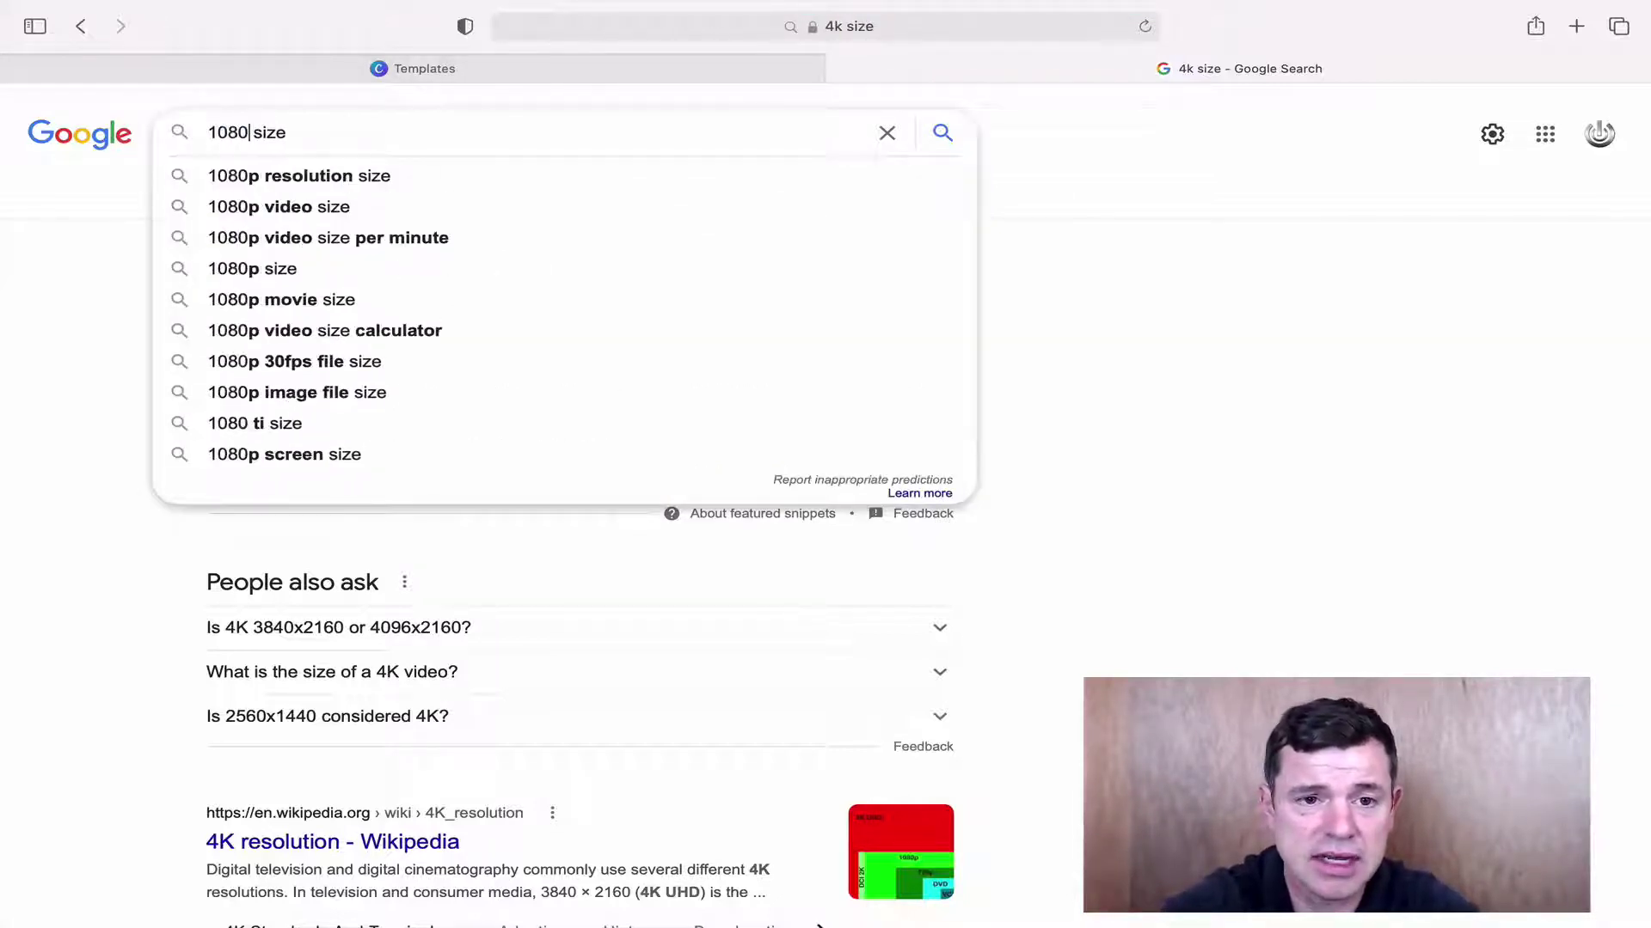
pyautogui.press('Return')
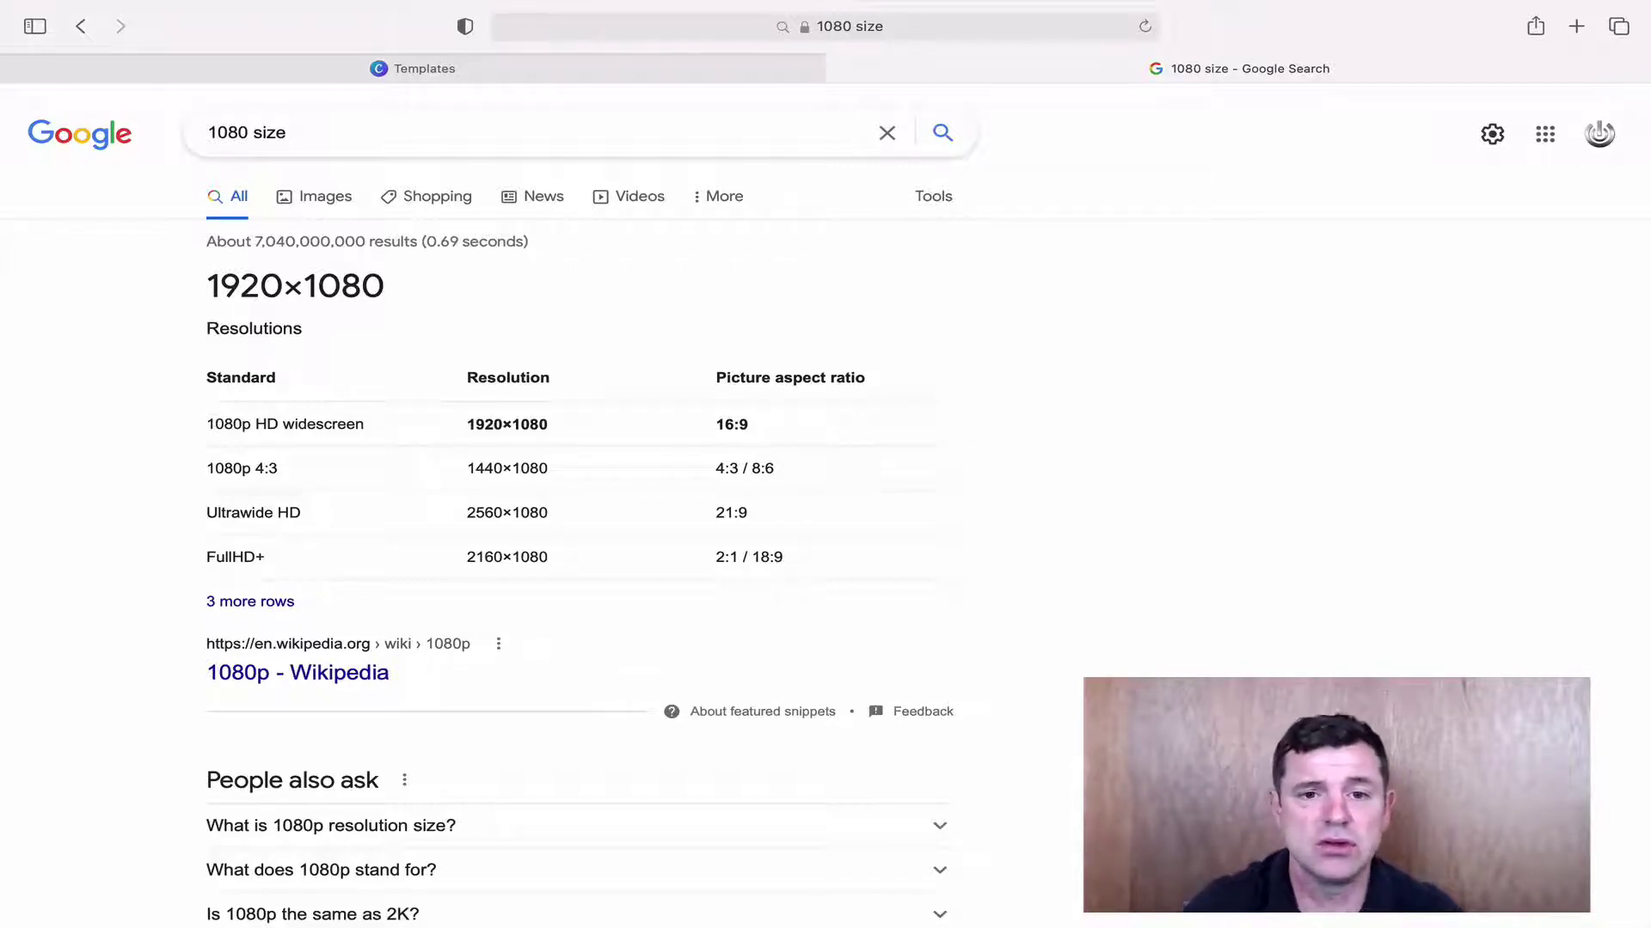
pyautogui.click(838, 70)
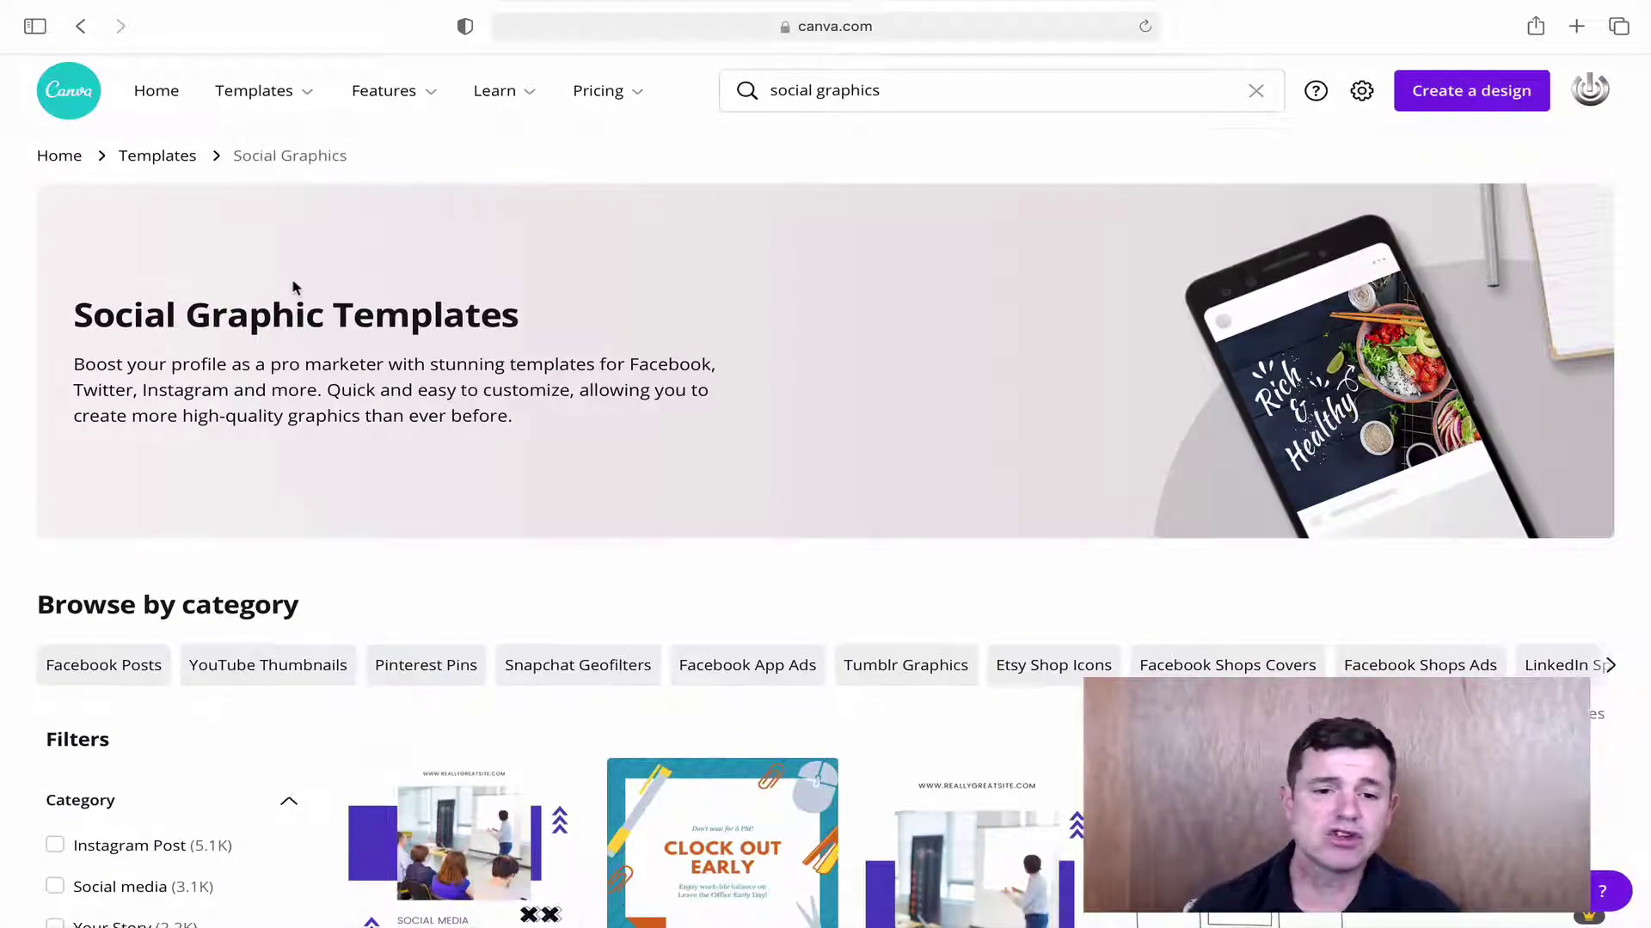
# Step: Go to Canva's home page and look through the existing designs
pyautogui.scroll(-7, 292, 301)
pyautogui.scroll(7, 295, 284)
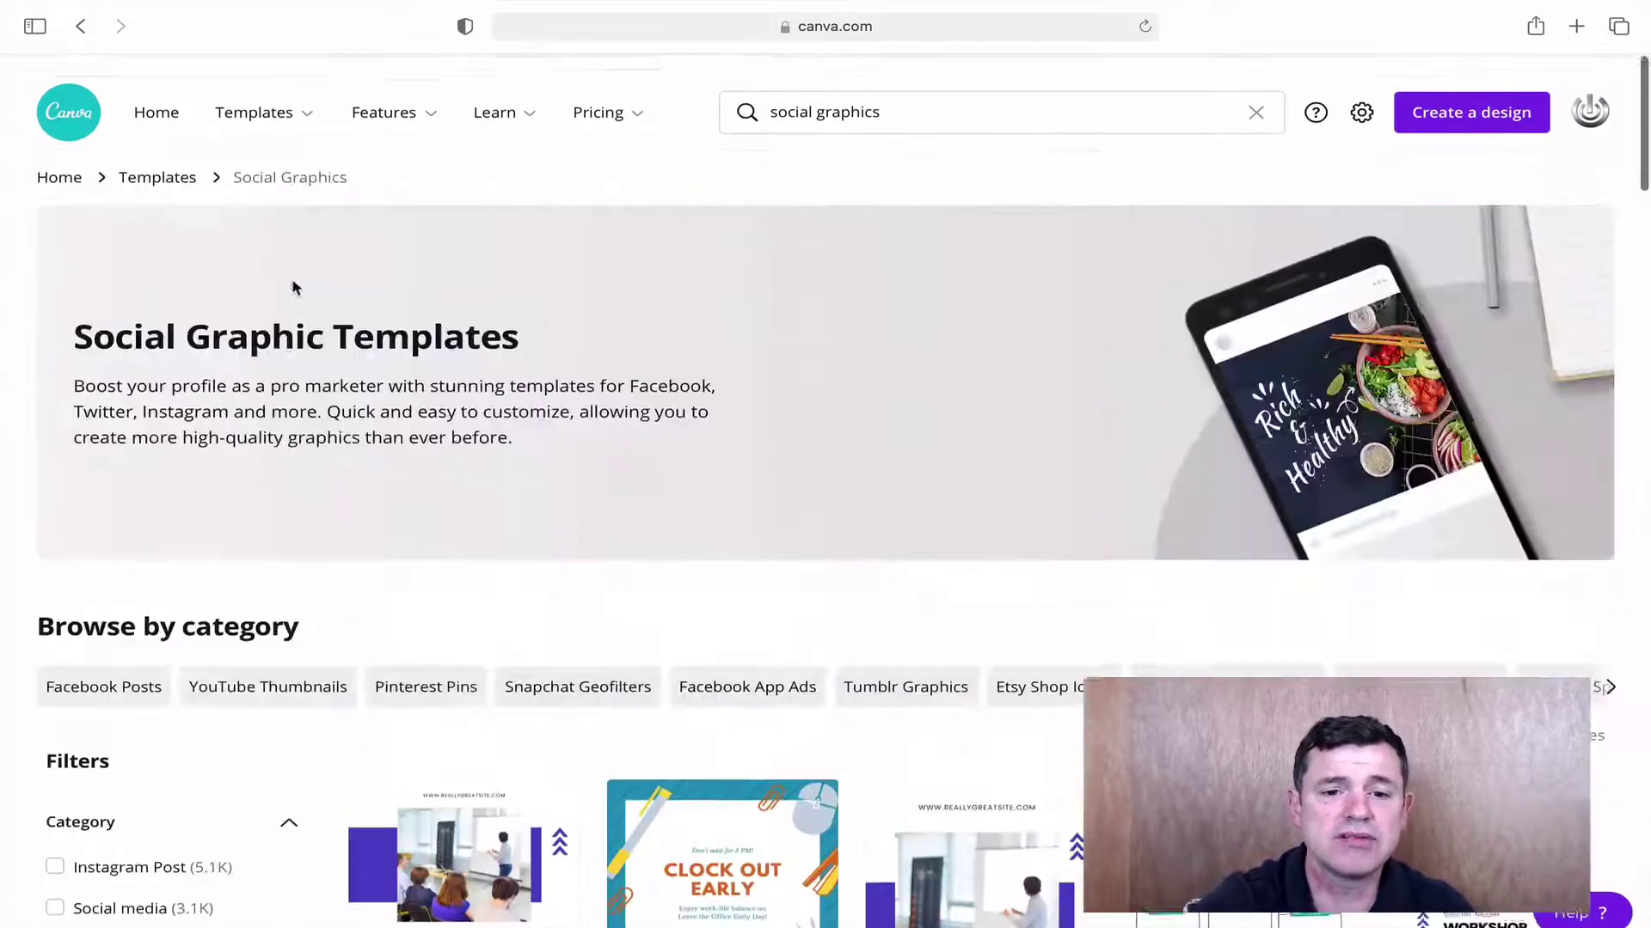
pyautogui.click(157, 92)
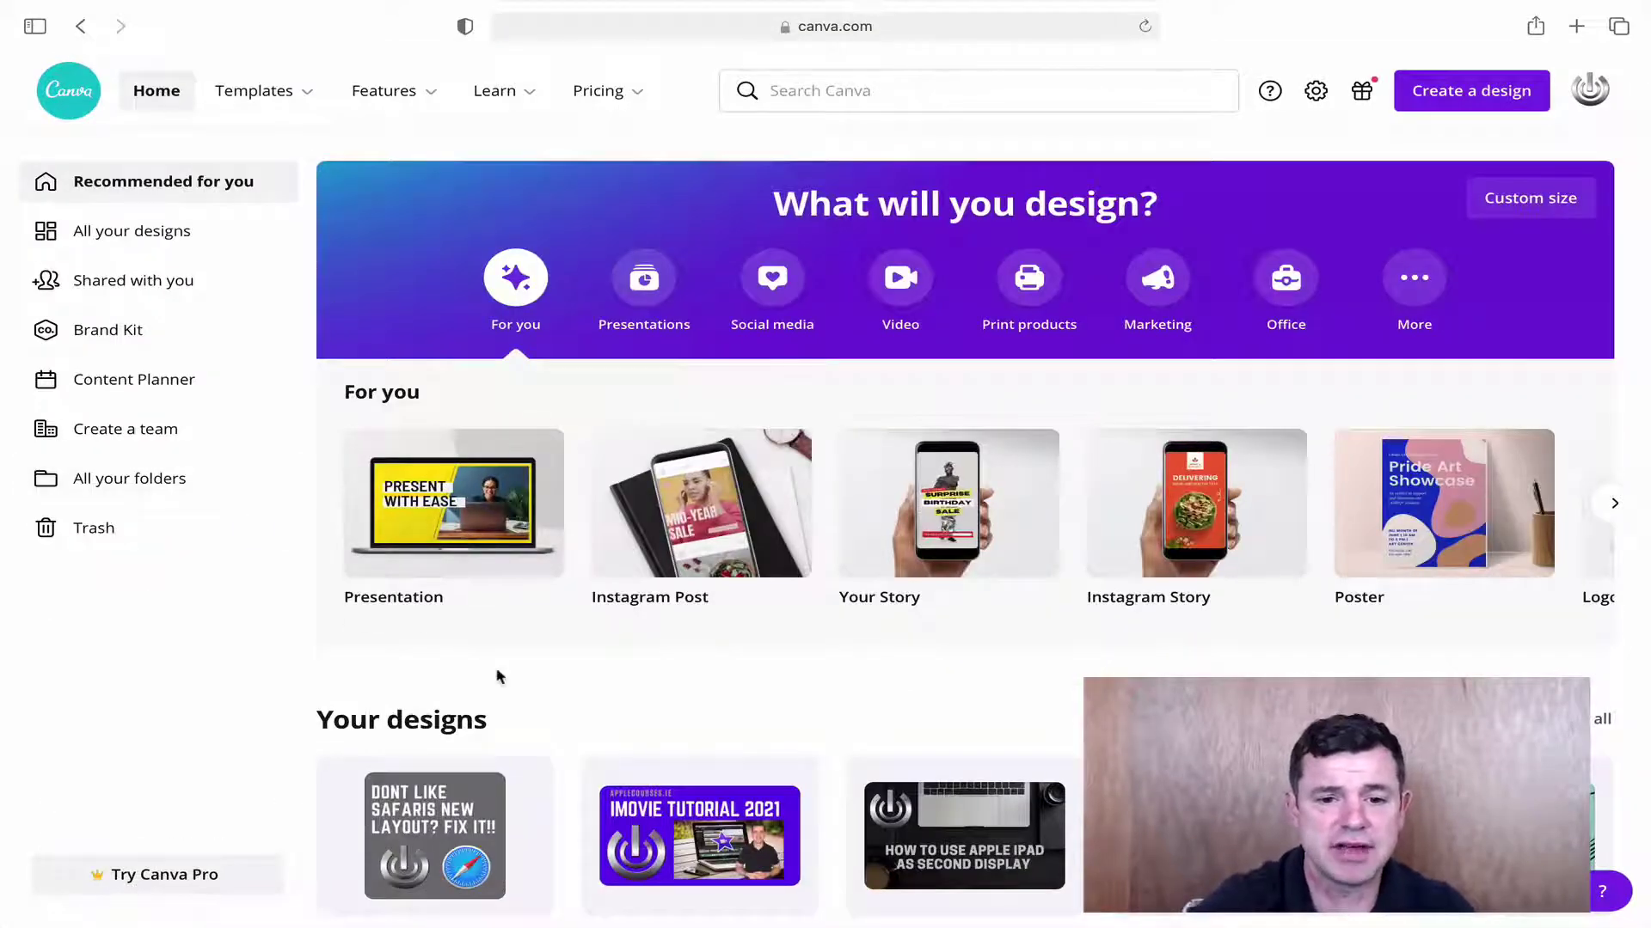
pyautogui.scroll(-2, 498, 677)
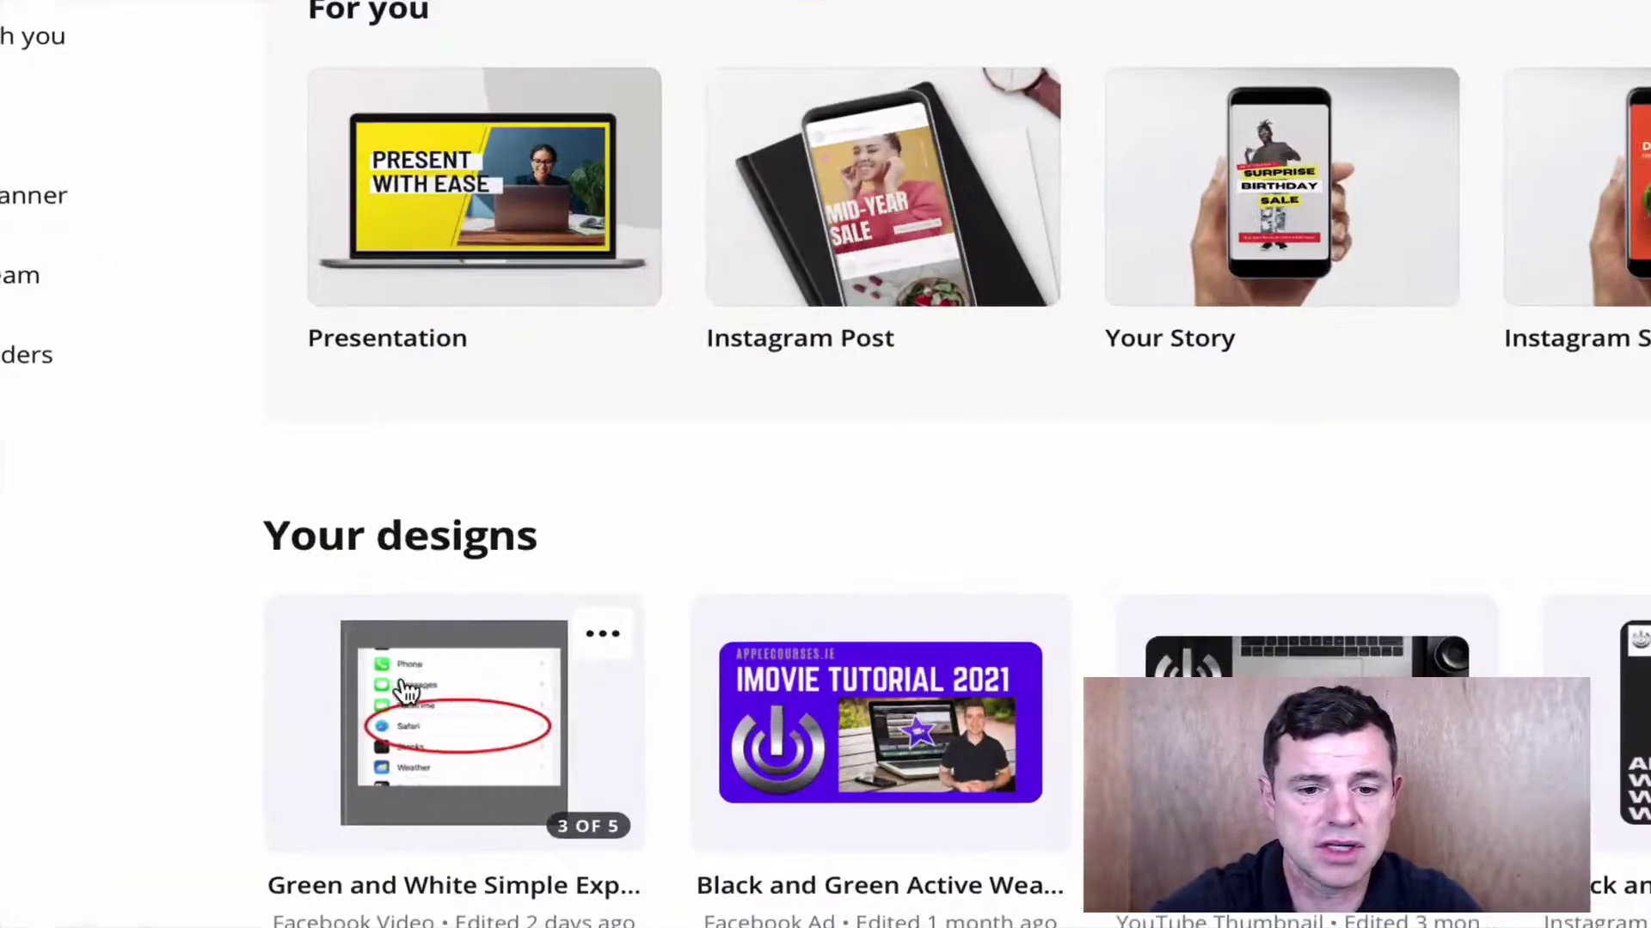
pyautogui.scroll(-2, 401, 689)
pyautogui.scroll(1, 362, 756)
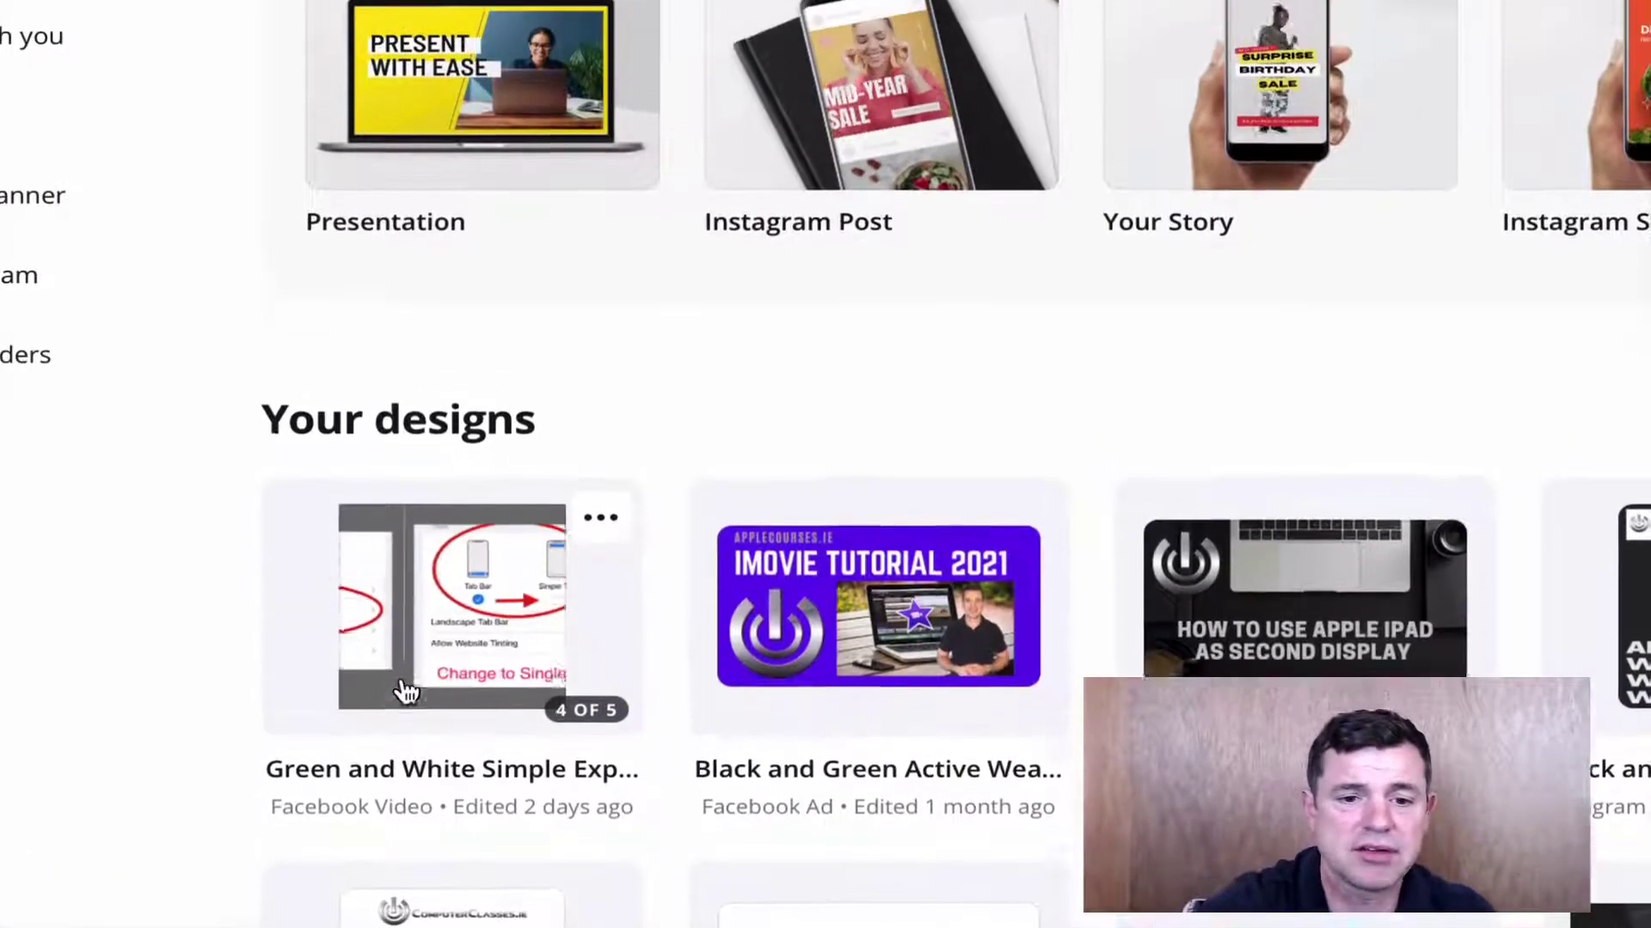
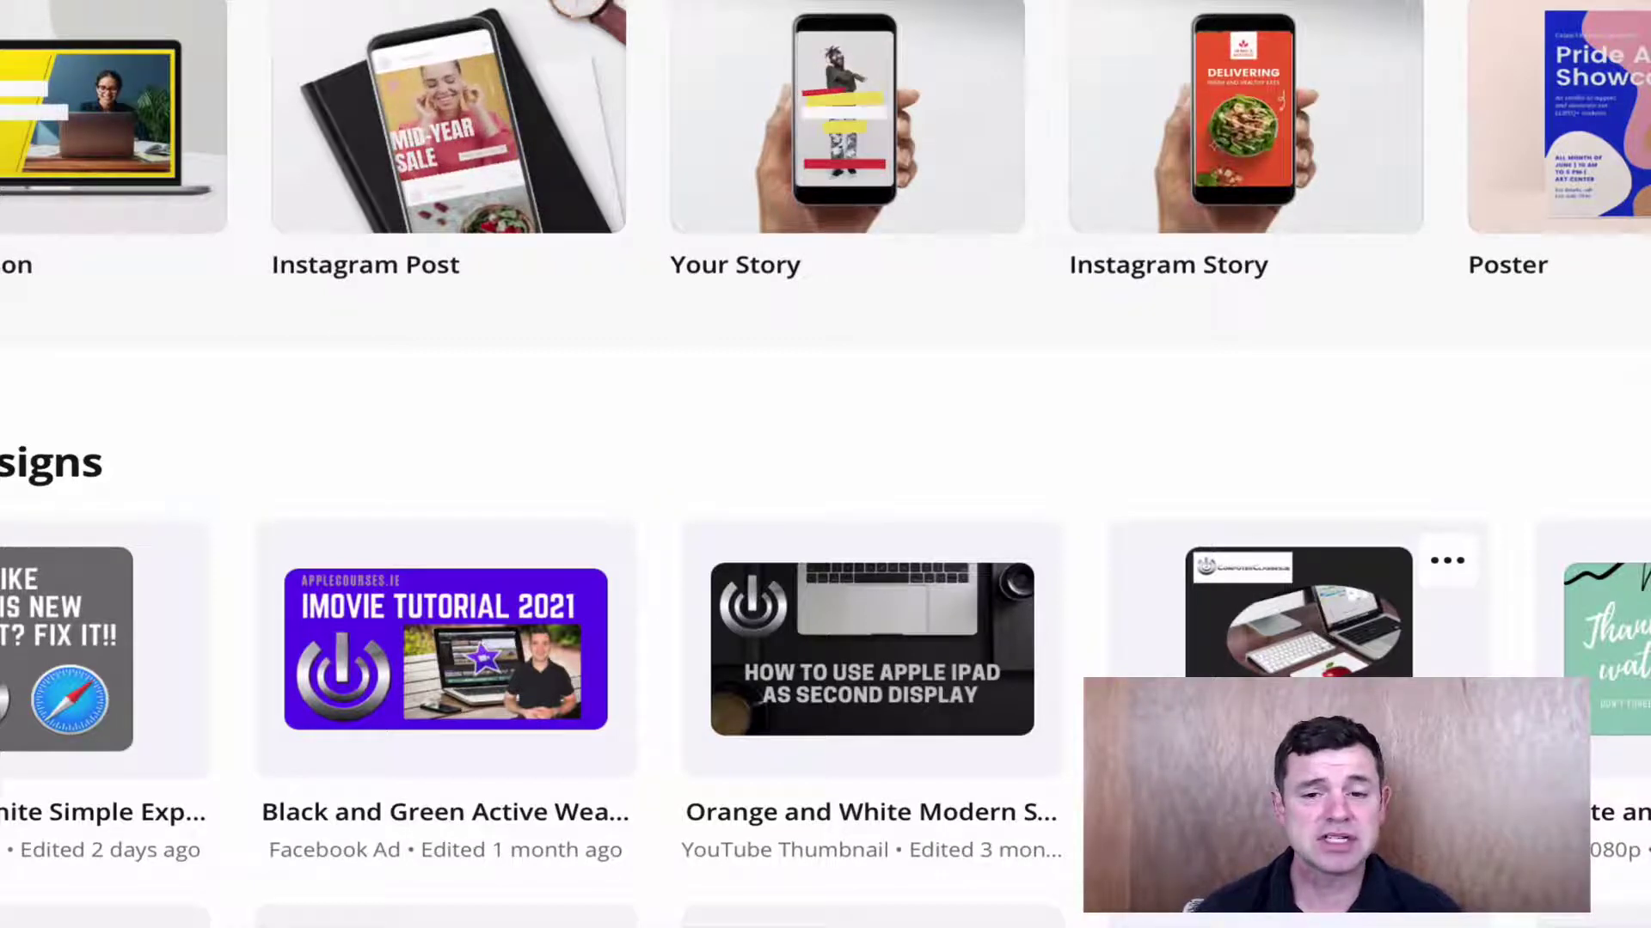
pyautogui.scroll(-2, 825, 464)
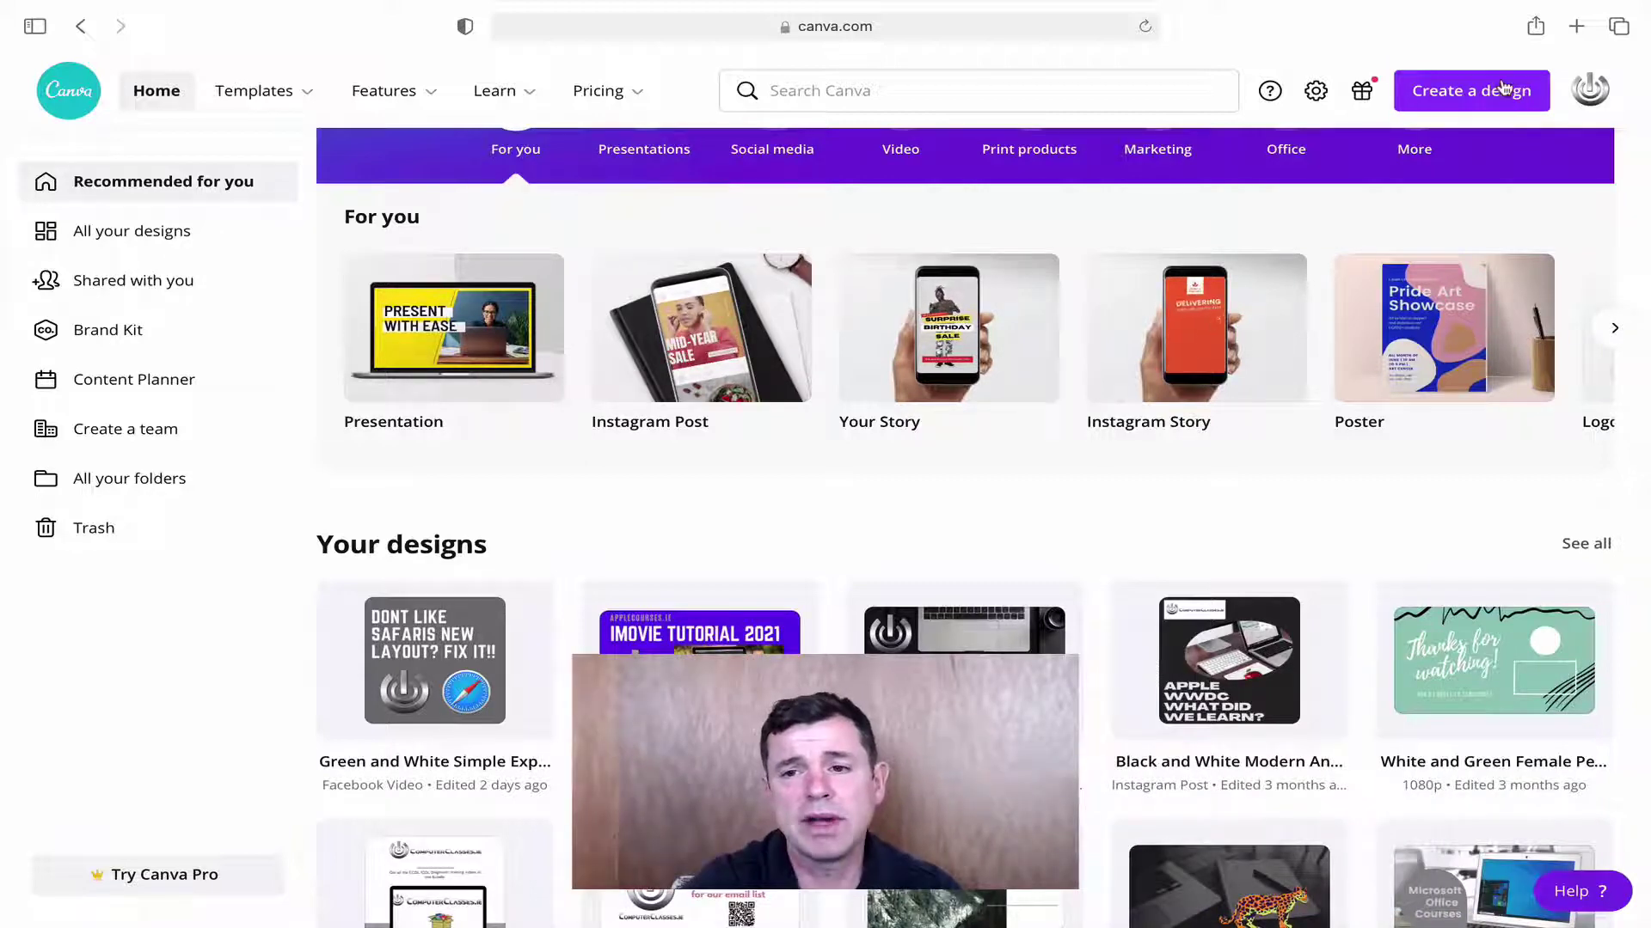
# Step: Start a custom-size design with a width of 1920 px and a height of 1080 px
pyautogui.click(1499, 90)
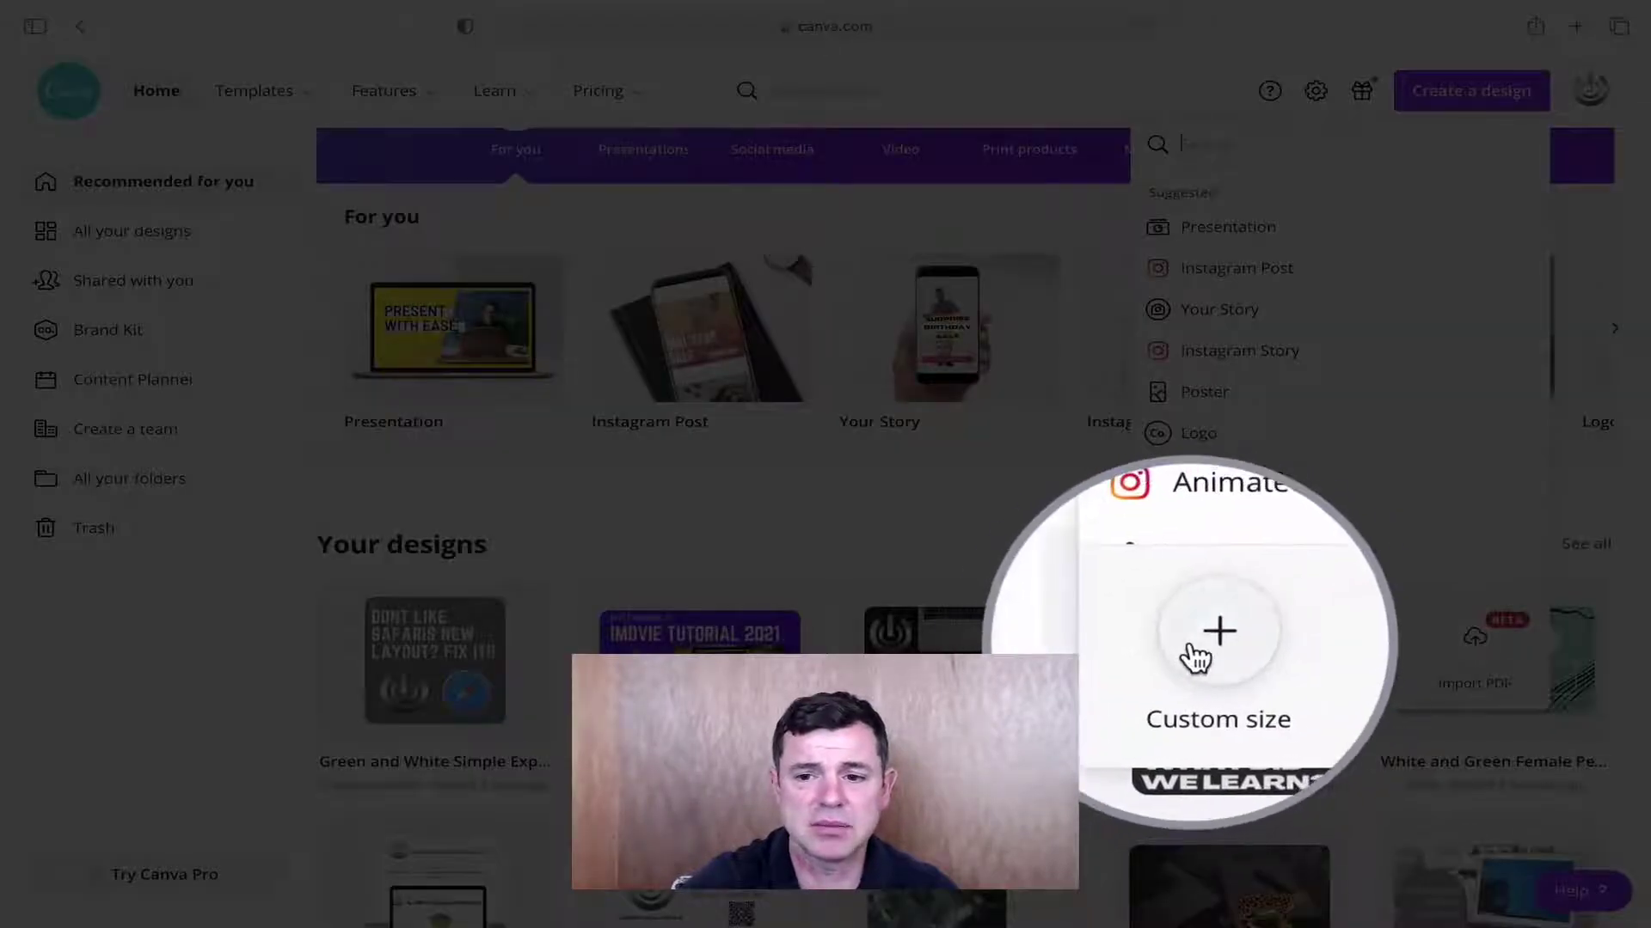
pyautogui.click(1195, 658)
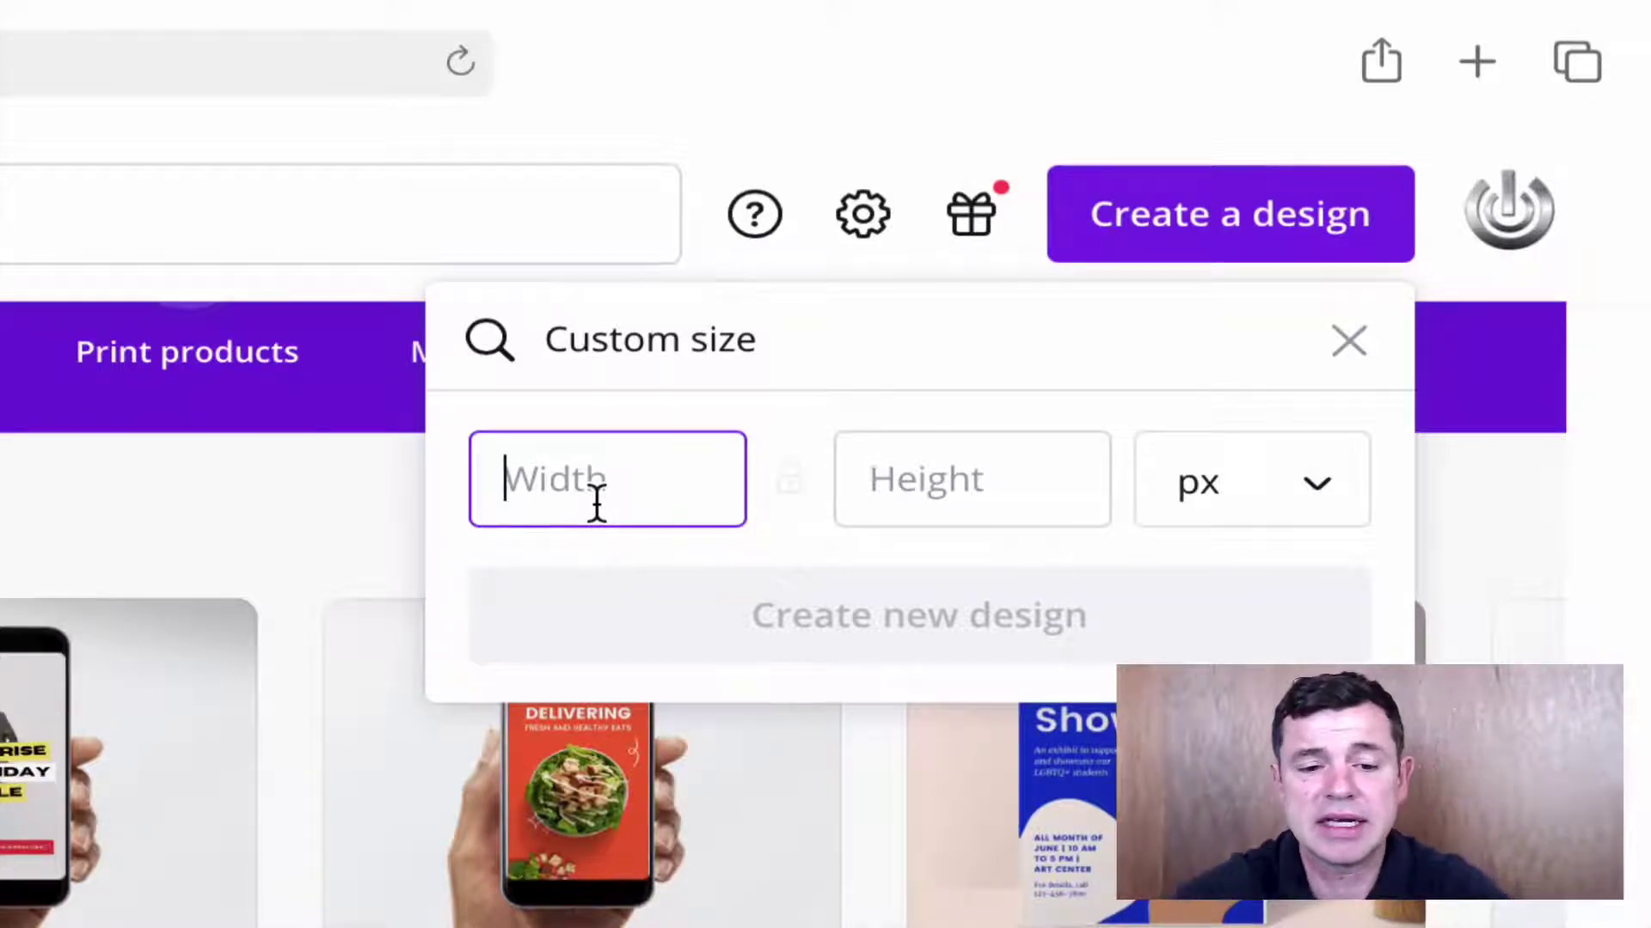
pyautogui.write('1920')
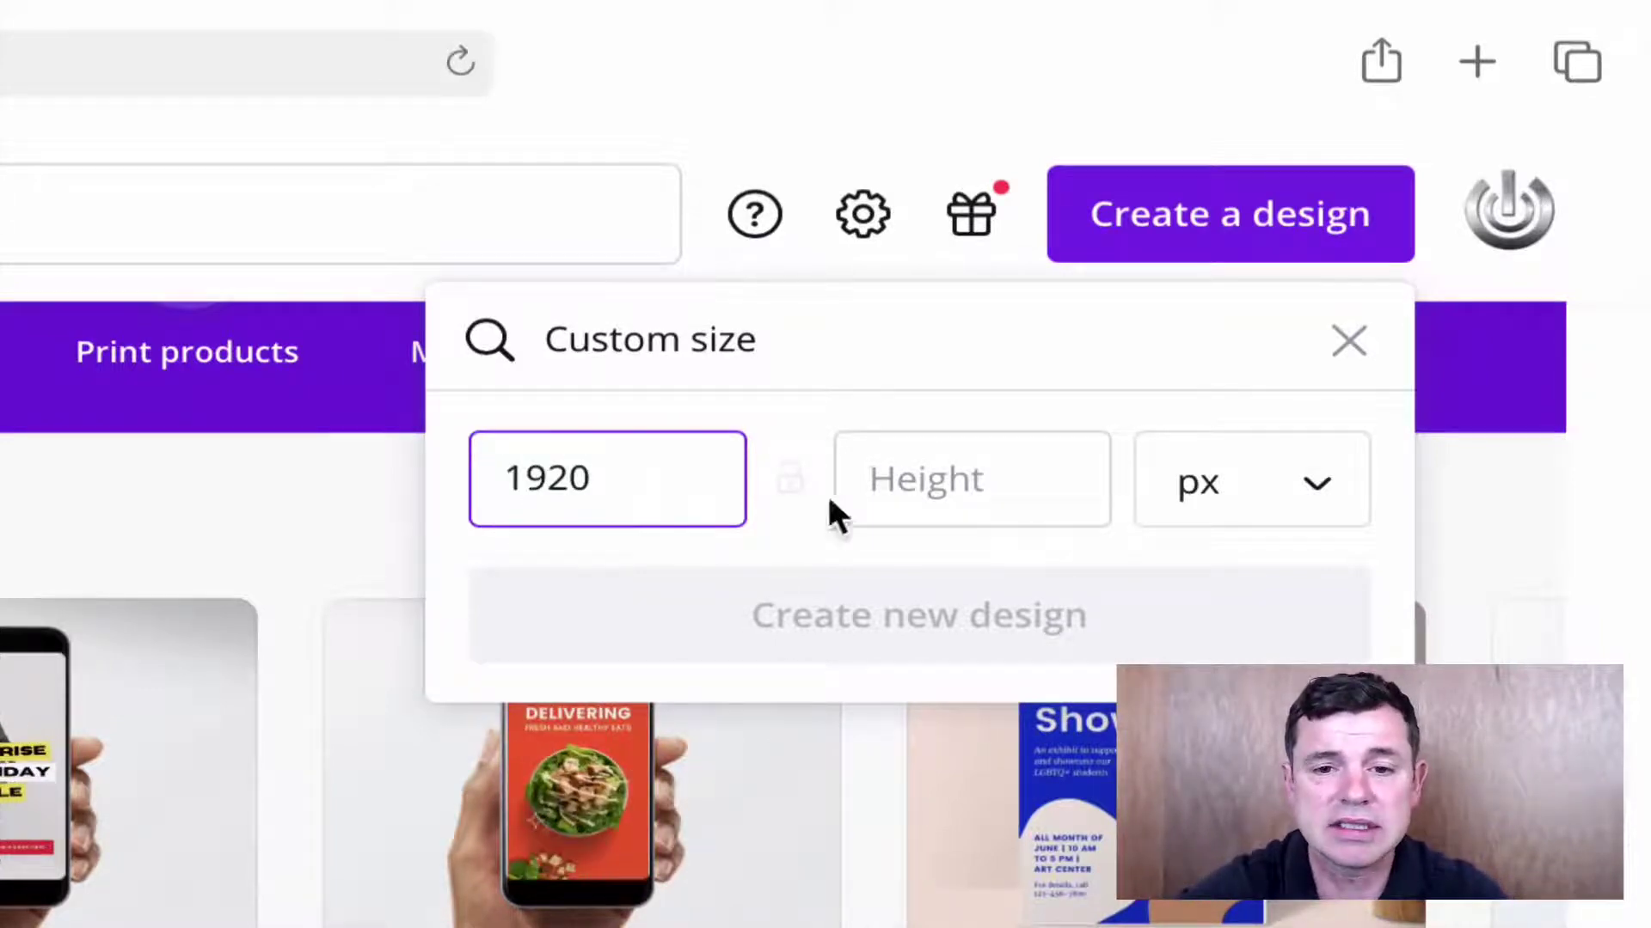
pyautogui.click(926, 482)
pyautogui.write('10')
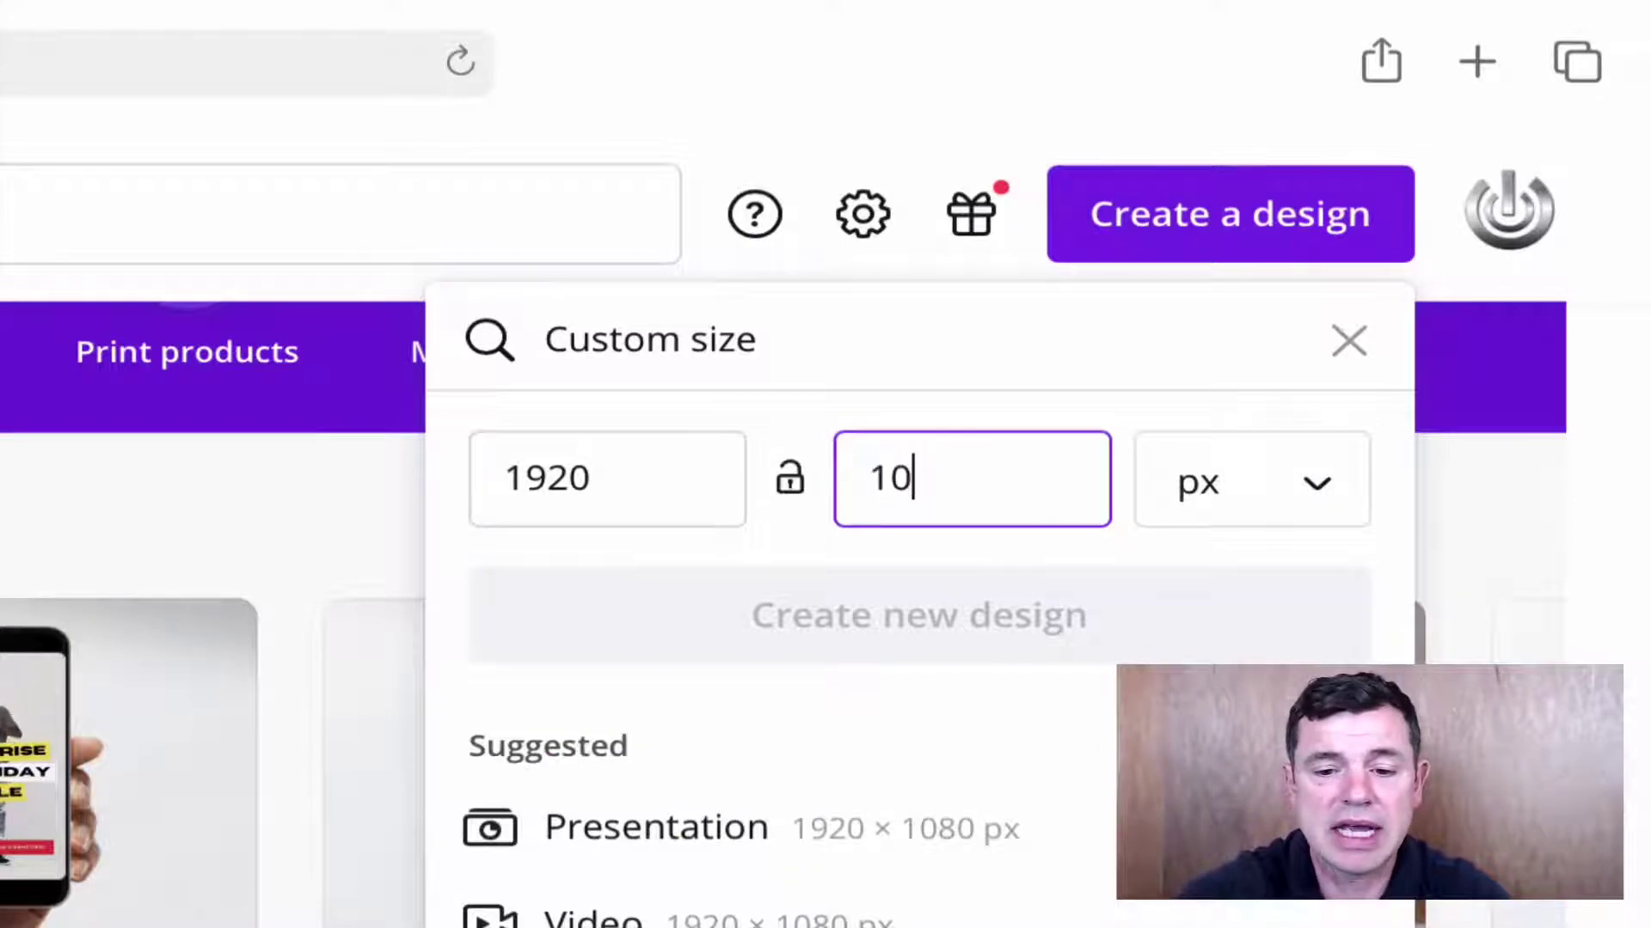
pyautogui.write('80')
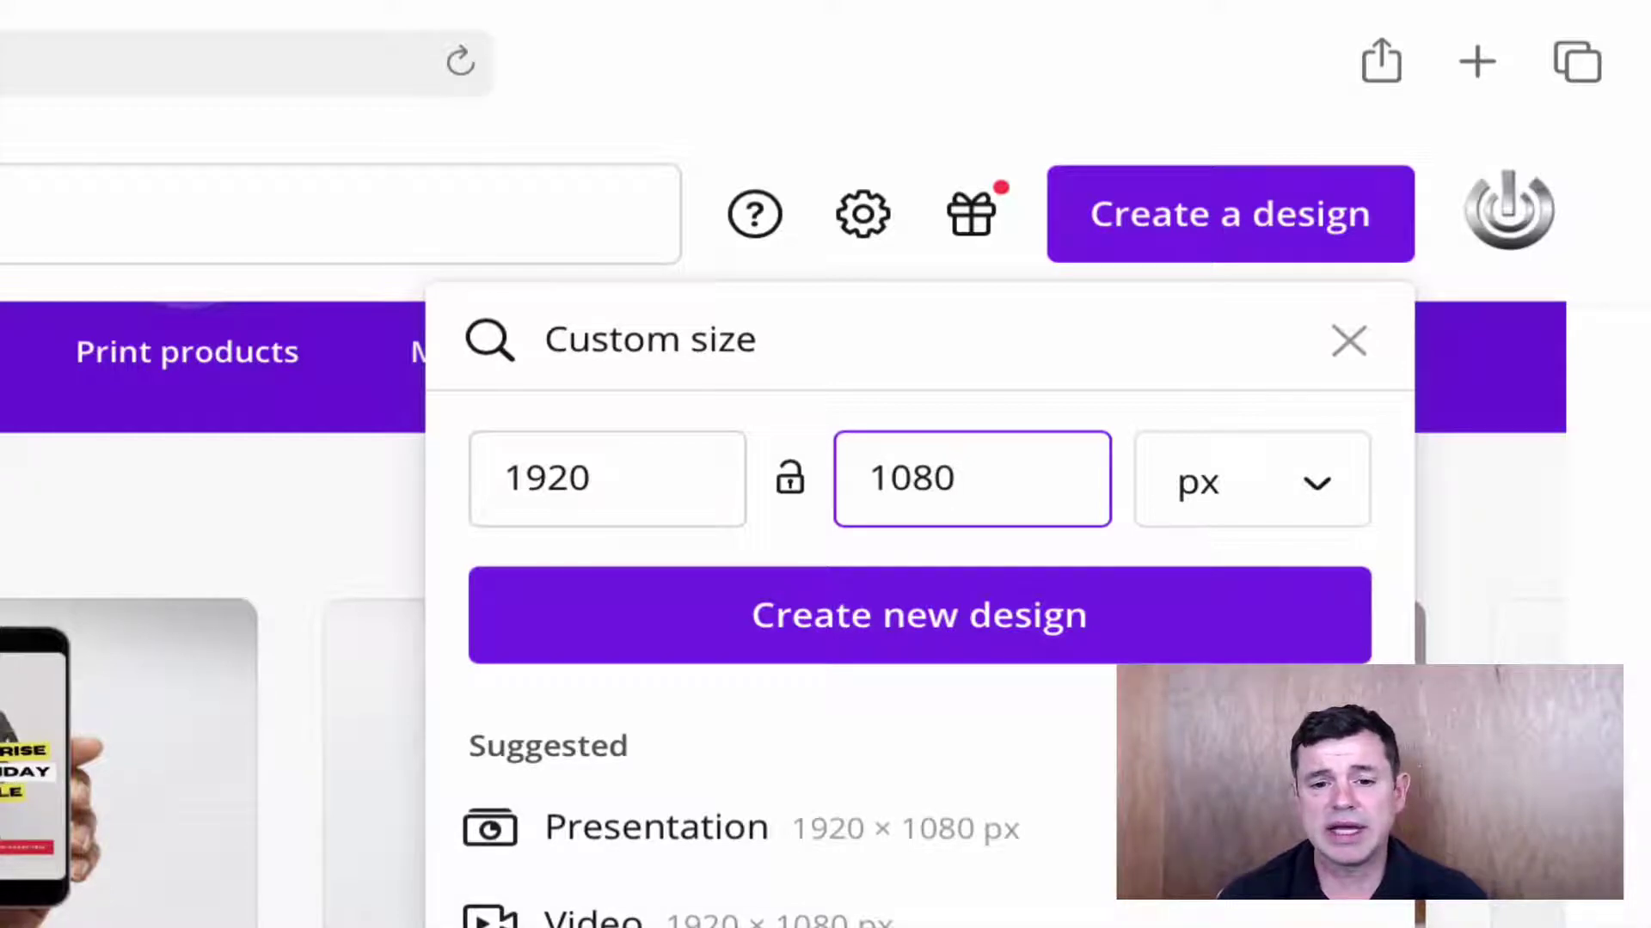
pyautogui.press('Down')
pyautogui.press('Down')
pyautogui.press('Down')
pyautogui.press('Down')
pyautogui.press('Down')
pyautogui.press('Down')
pyautogui.press('Down')
pyautogui.press('Down')
pyautogui.press('Down')
pyautogui.press('Down')
pyautogui.press('Down')
pyautogui.press('Down')
pyautogui.press('Down')
pyautogui.press('Down')
pyautogui.press('Down')
pyautogui.press('Down')
pyautogui.press('Down')
pyautogui.press('Down')
pyautogui.press('Down')
pyautogui.press('Down')
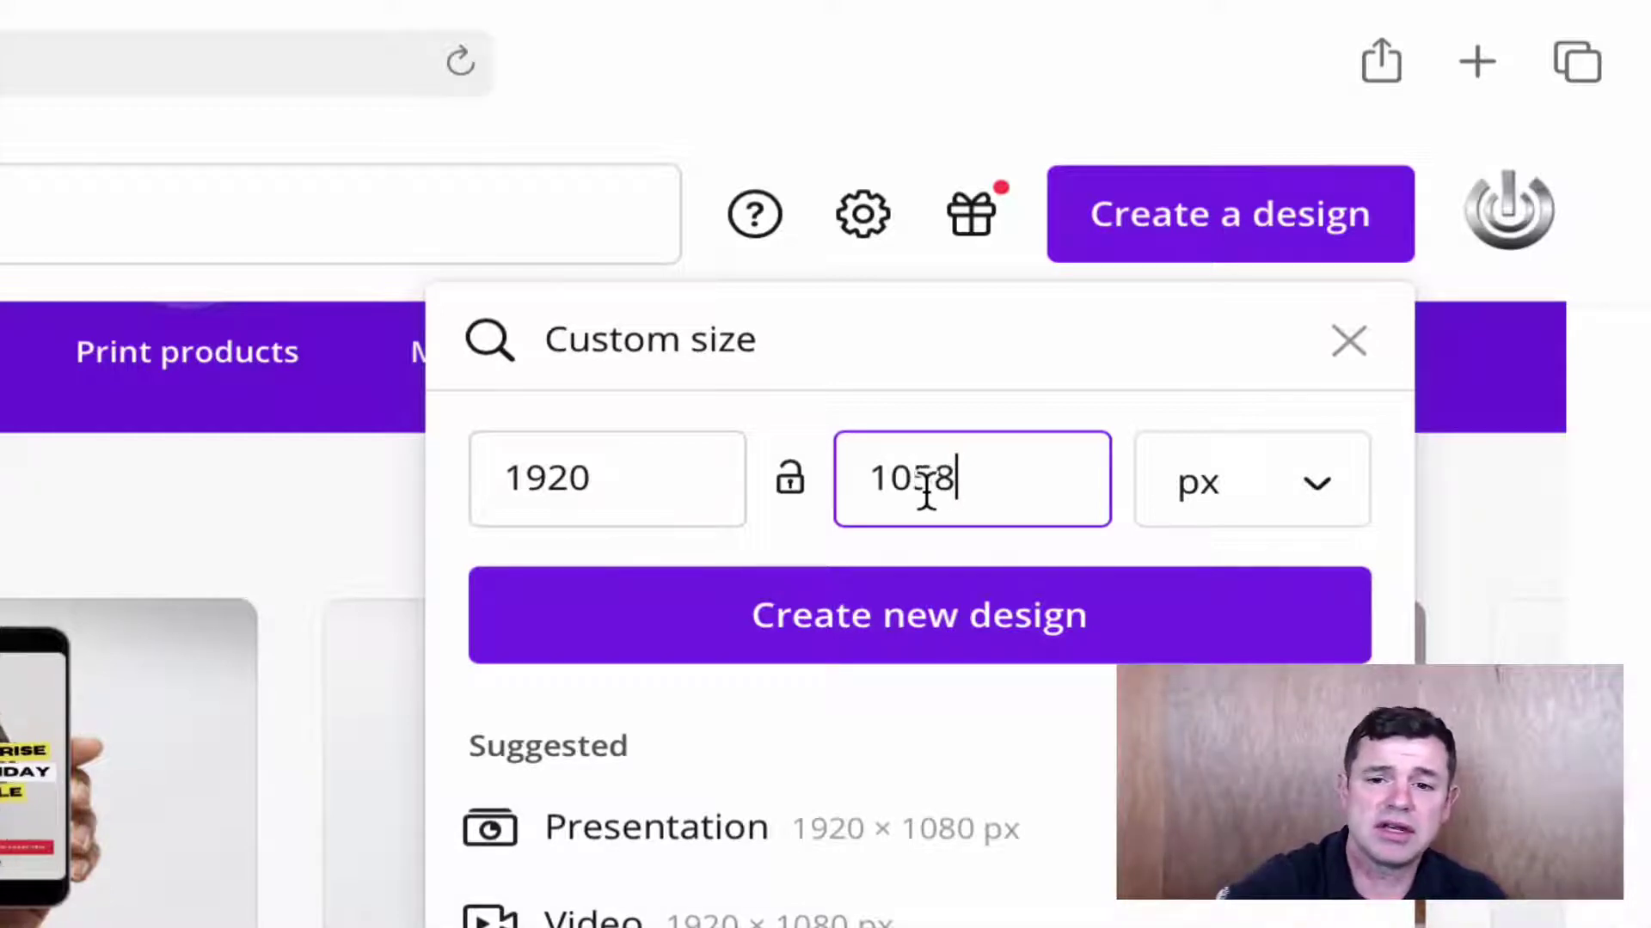
pyautogui.press('BackSpace')
pyautogui.press('BackSpace')
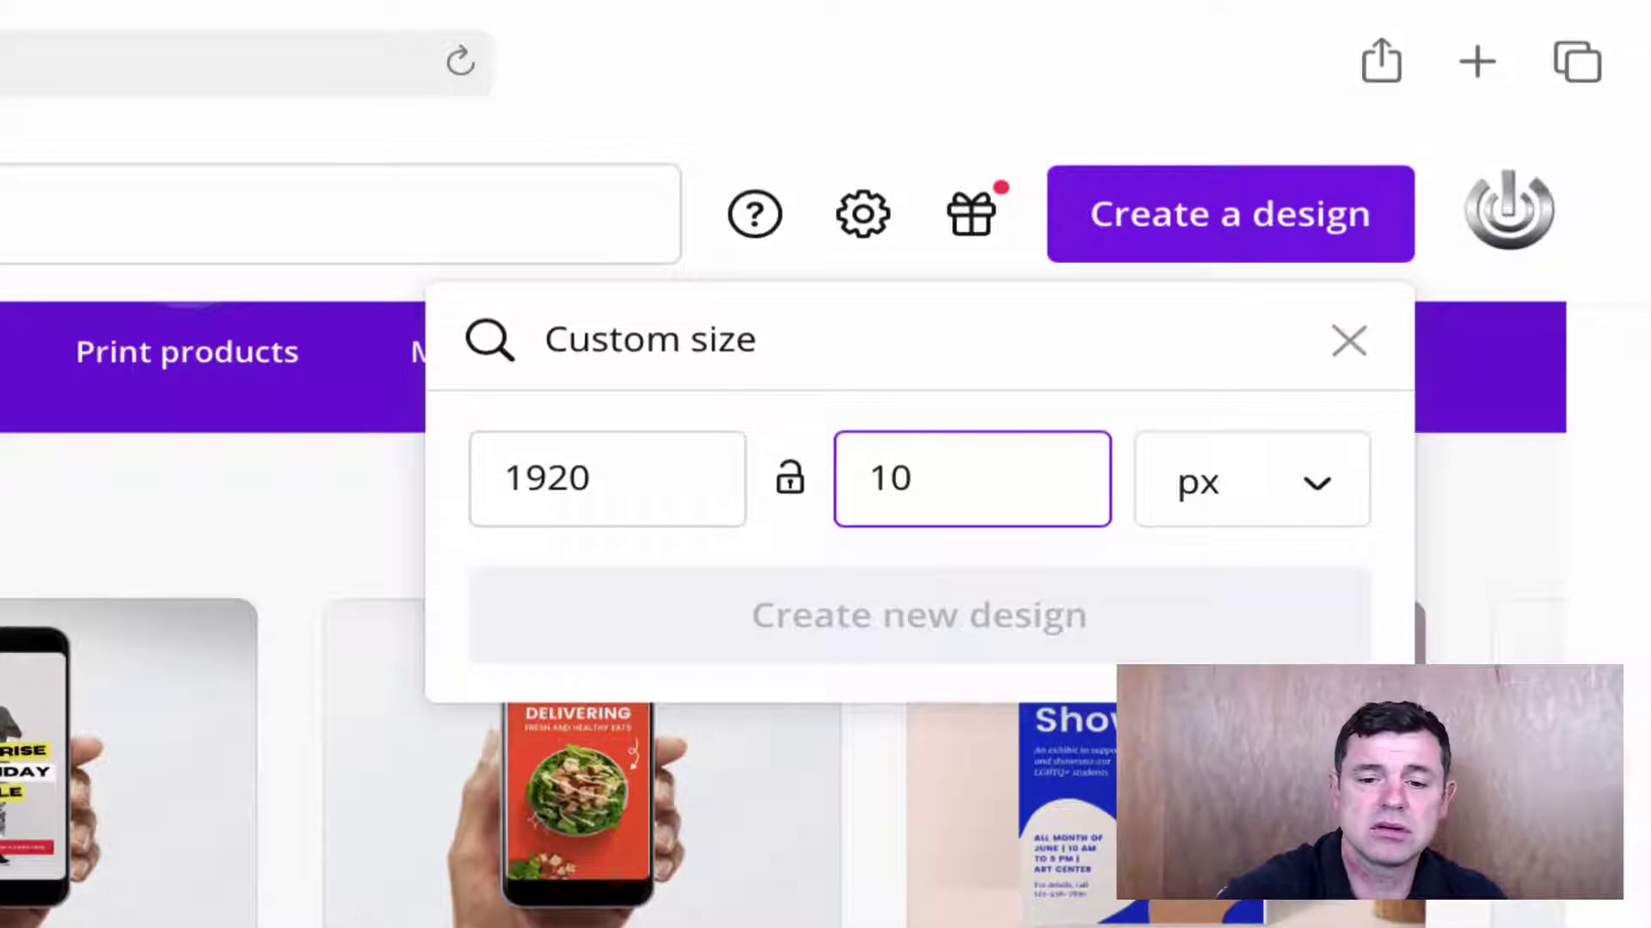
pyautogui.write('80')
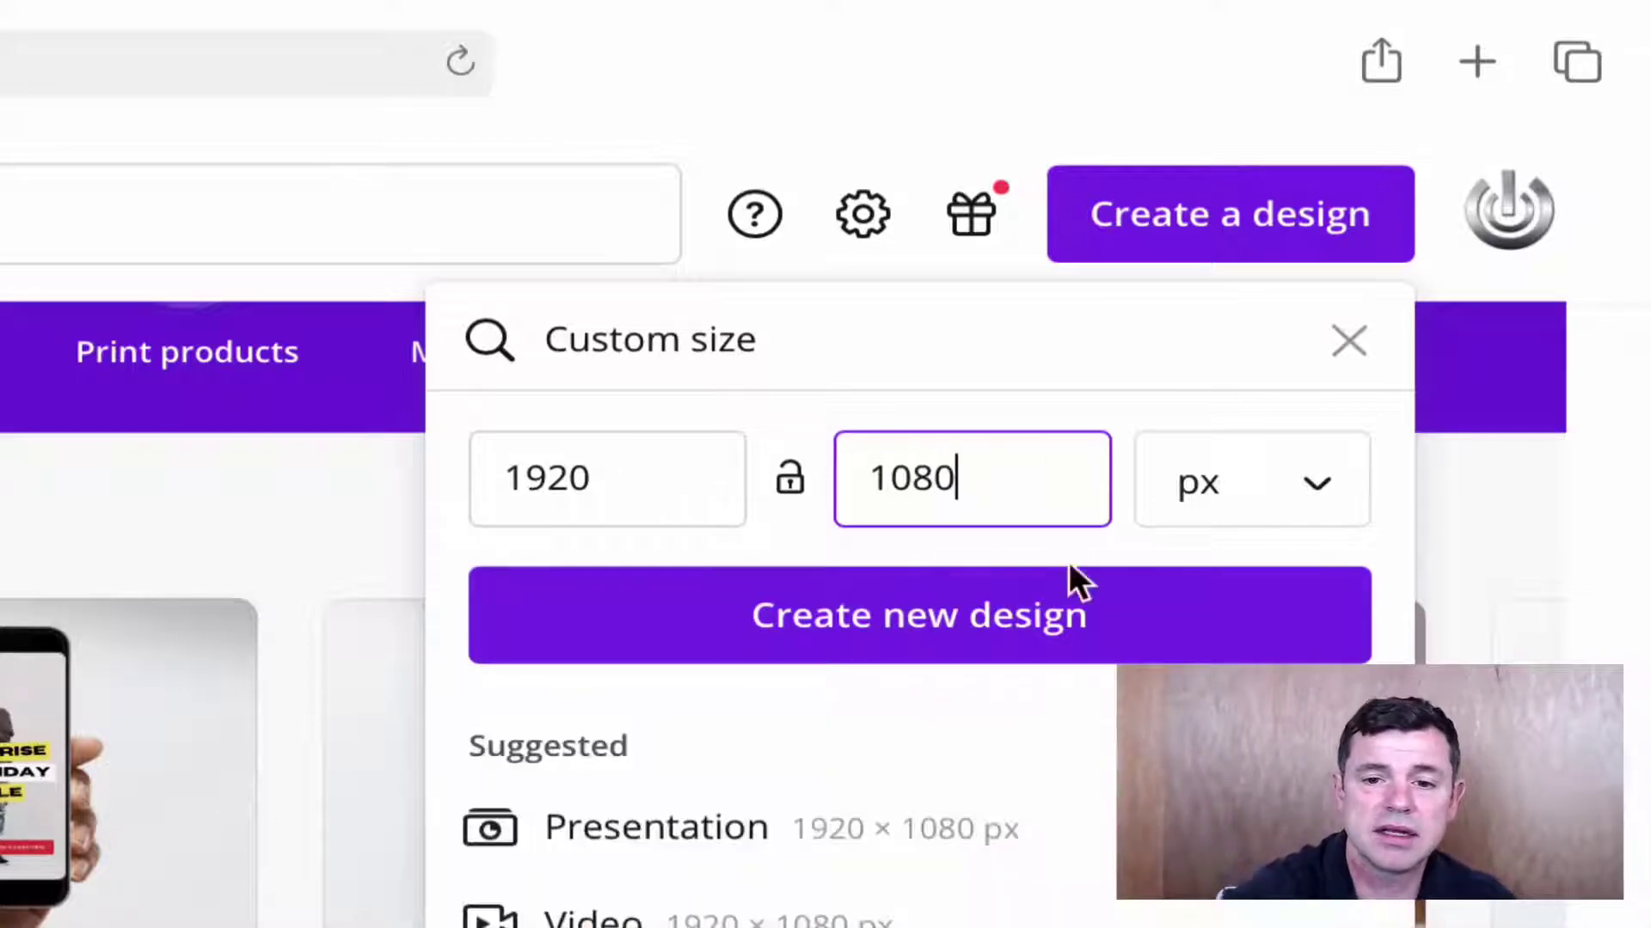
# Step: Create the suggested Presentation design at 1920 × 1080 px and give its blank page a bright light-green background
pyautogui.click(632, 497)
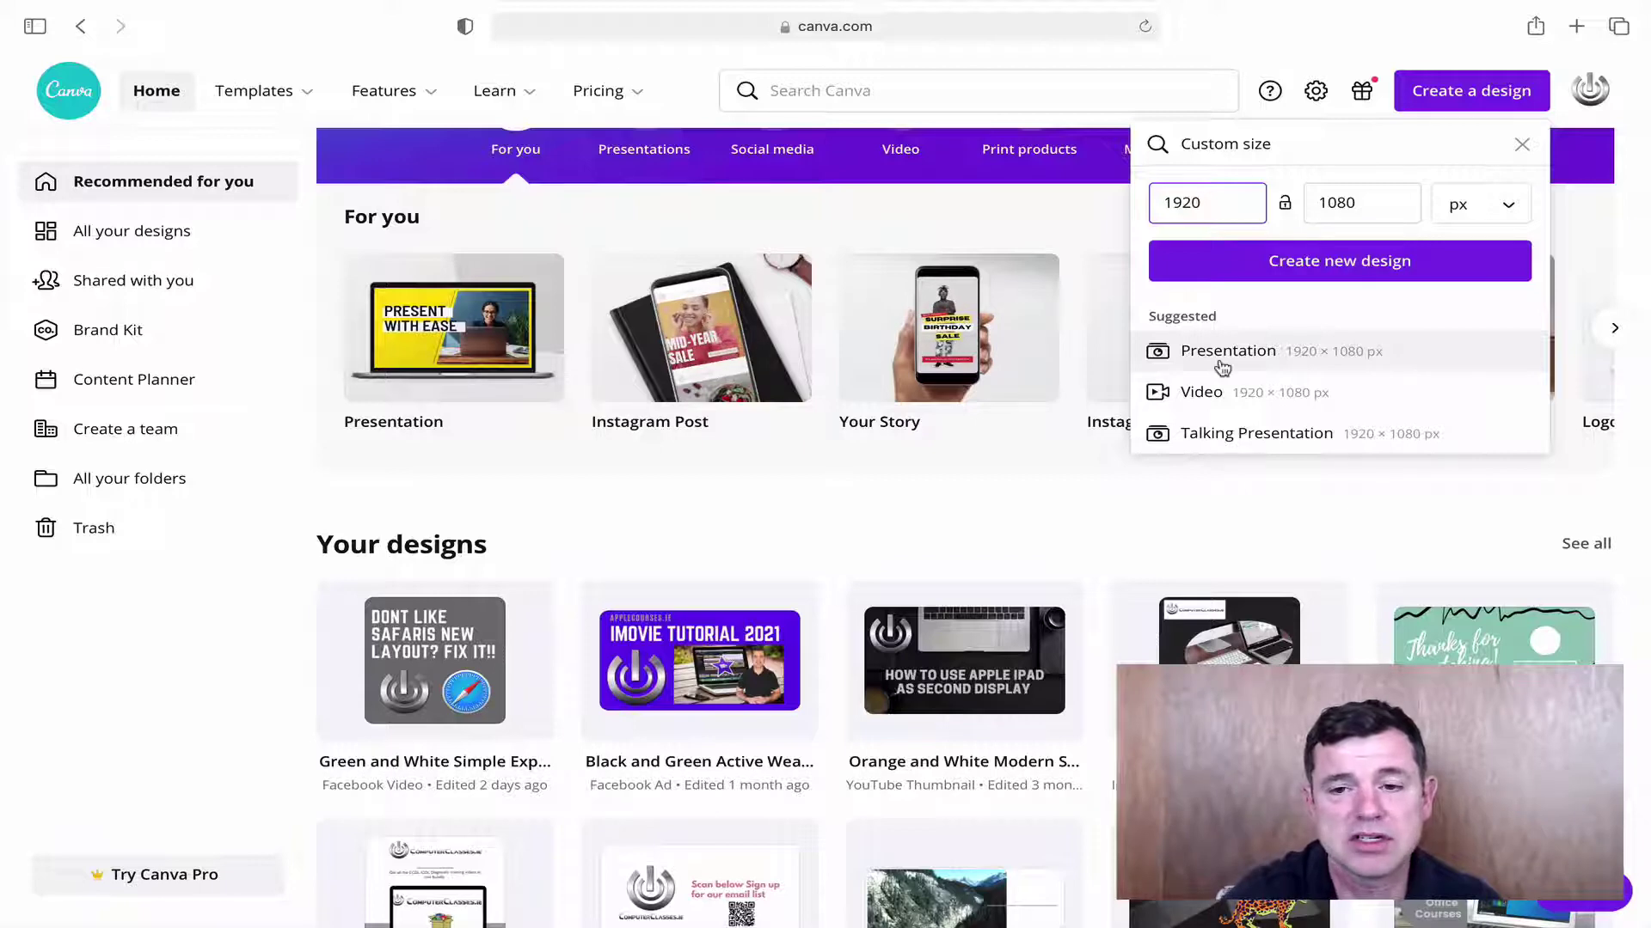
pyautogui.click(1223, 368)
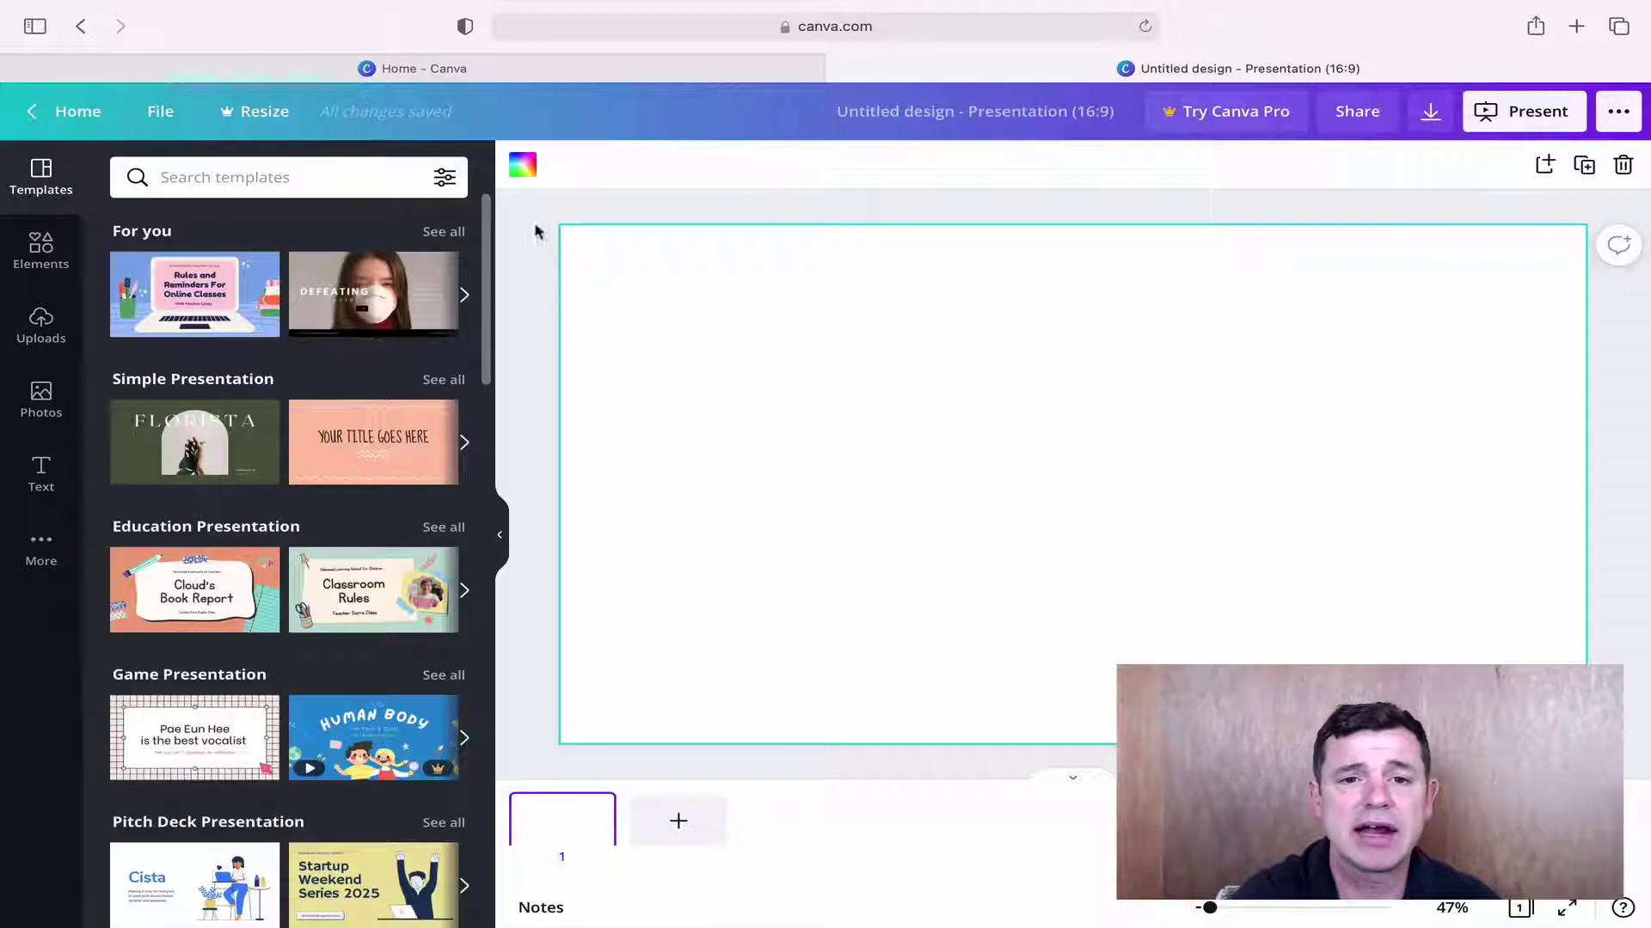
pyautogui.click(521, 169)
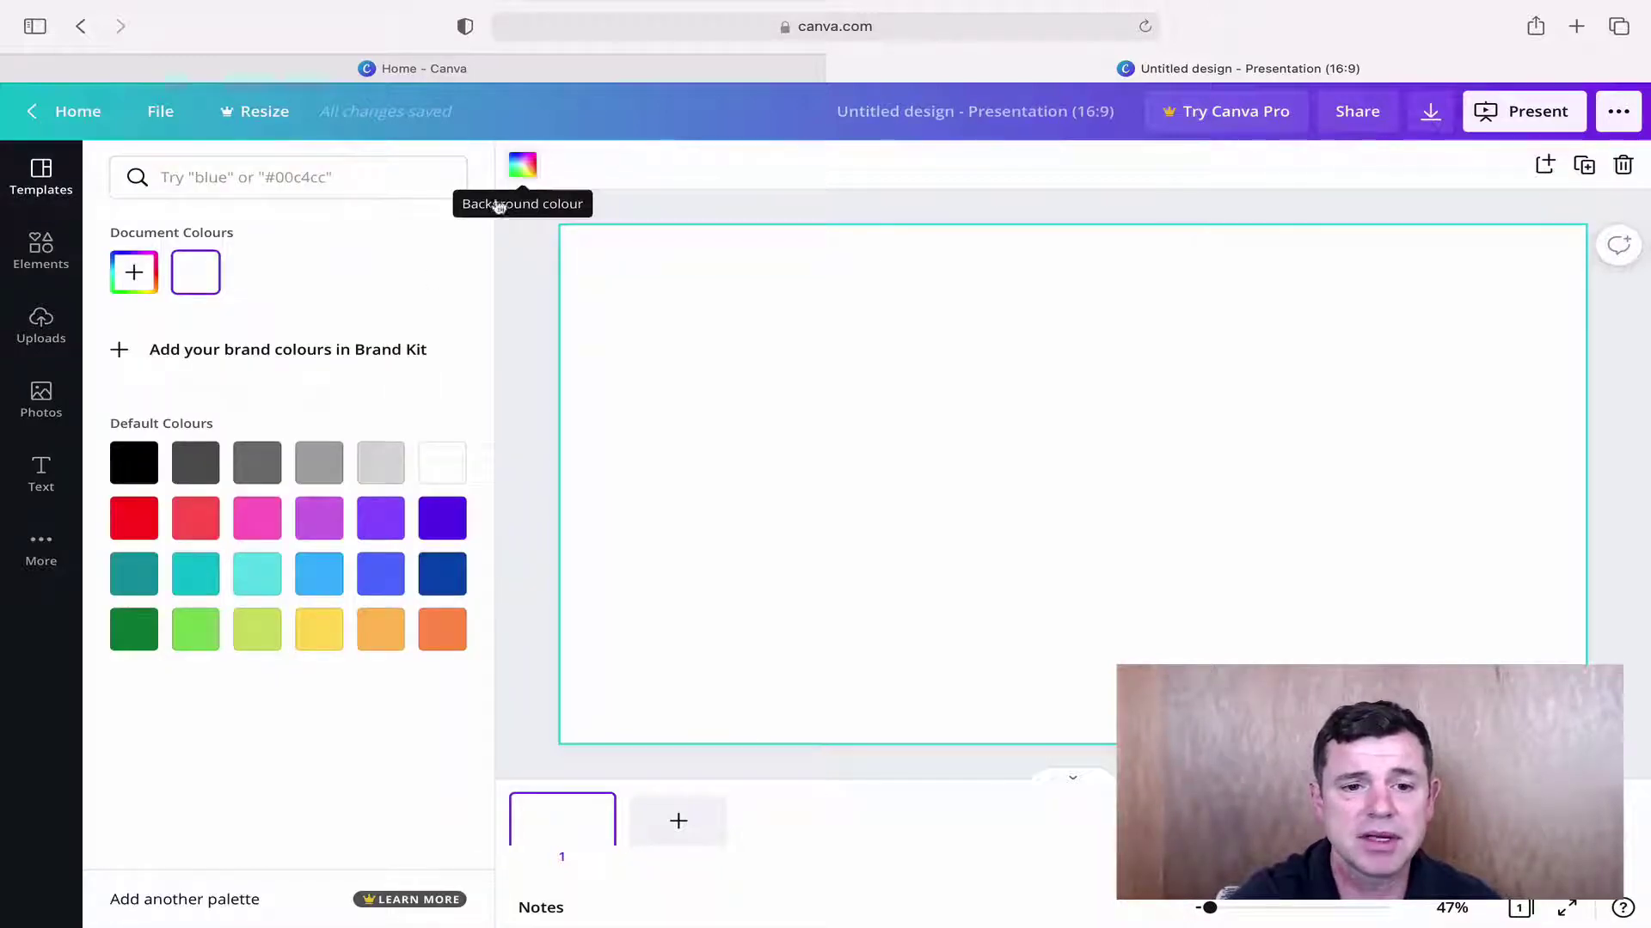
pyautogui.click(197, 631)
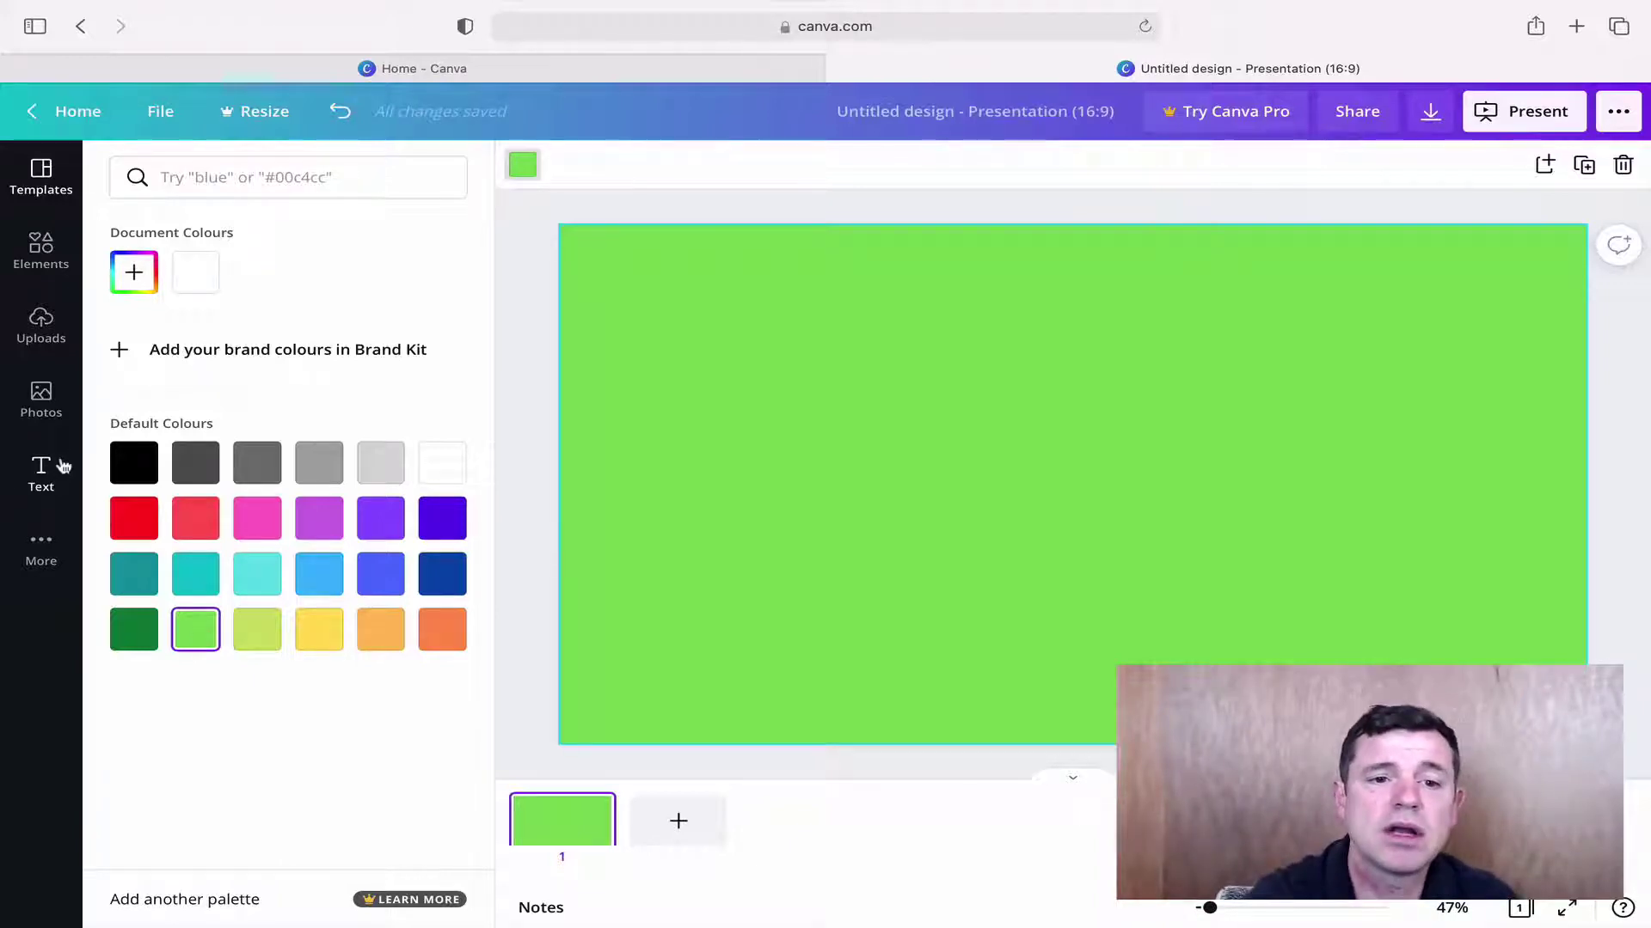
# Step: Browse the text options and examine the available font combinations for a suitable style
pyautogui.click(43, 483)
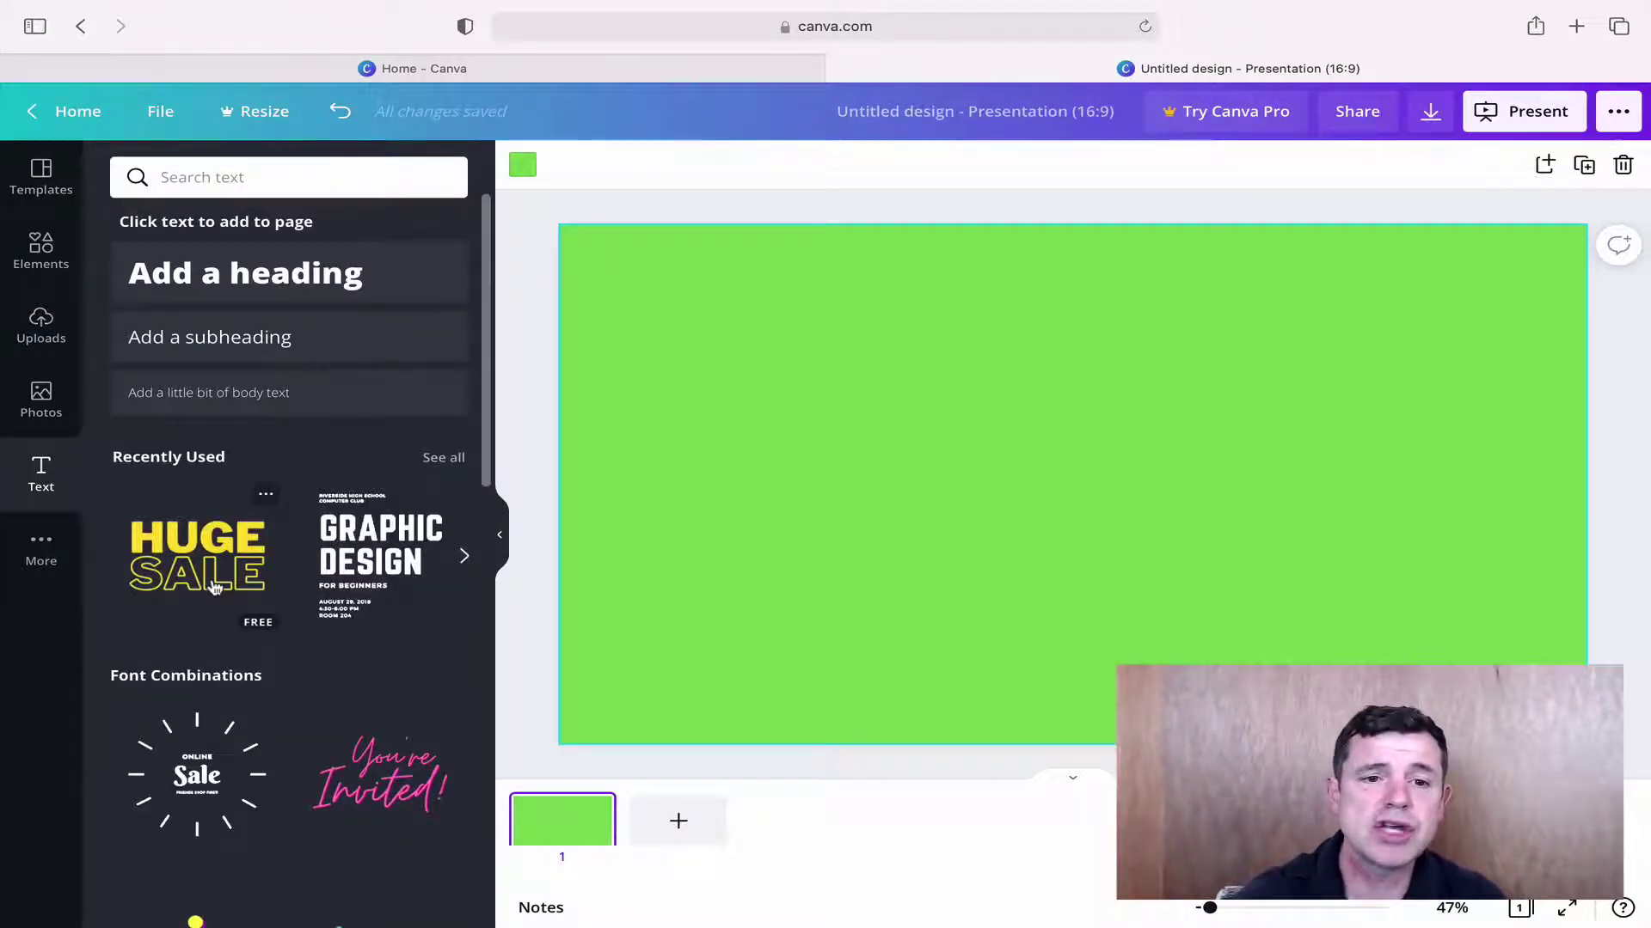
pyautogui.scroll(-10, 215, 587)
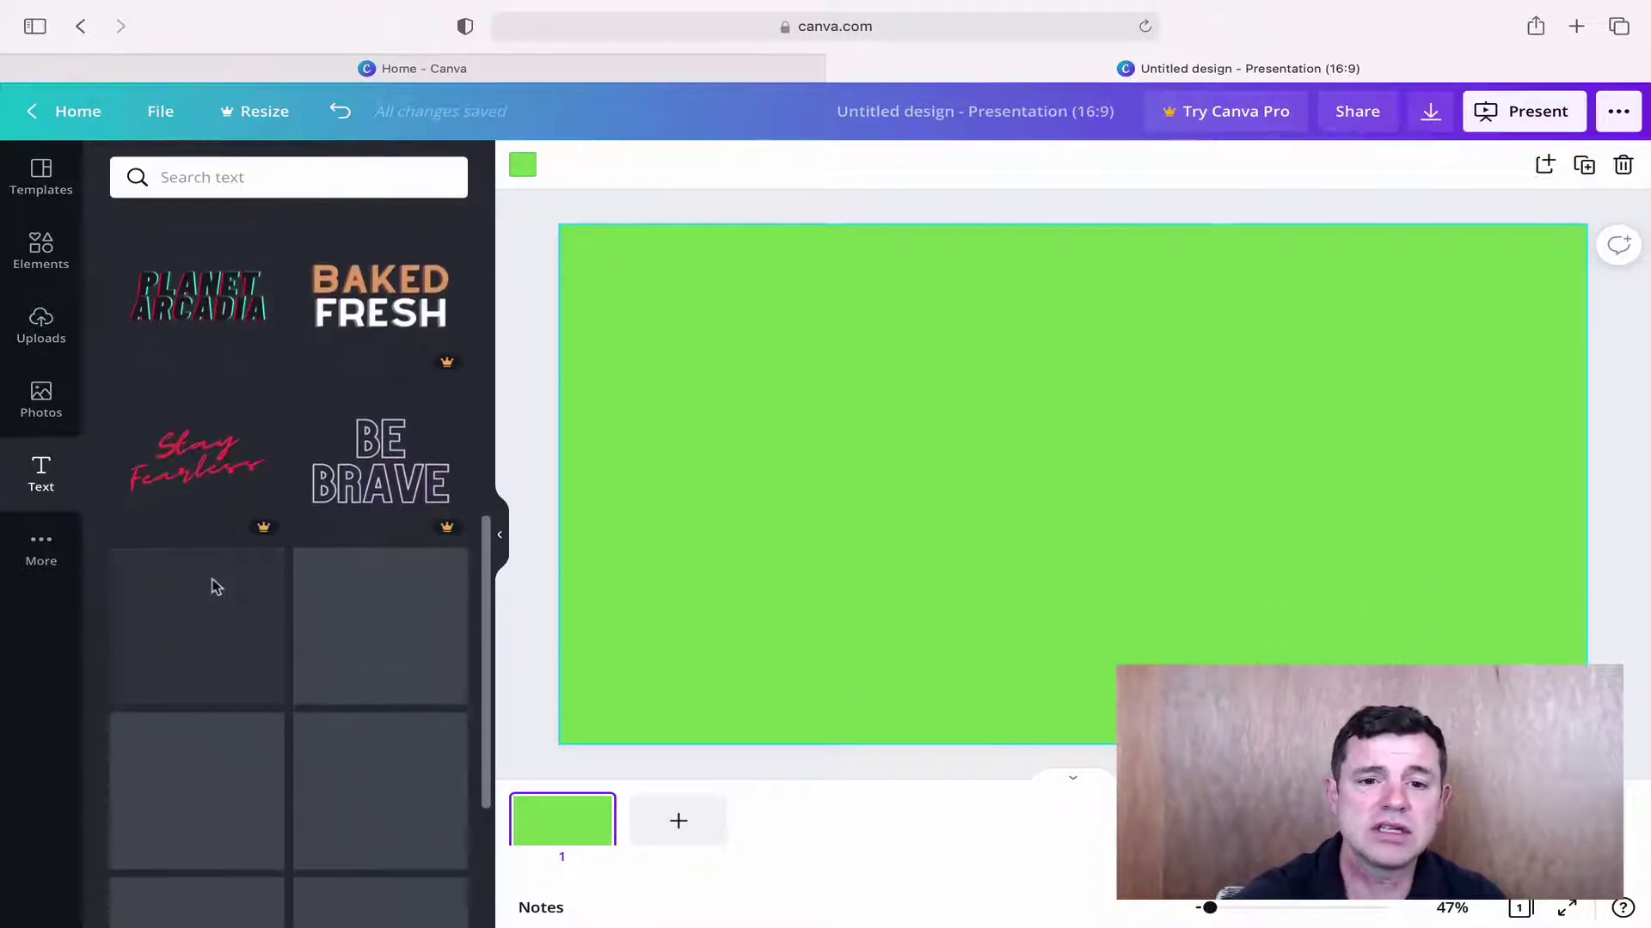
pyautogui.scroll(6, 215, 587)
pyautogui.scroll(-2, 214, 587)
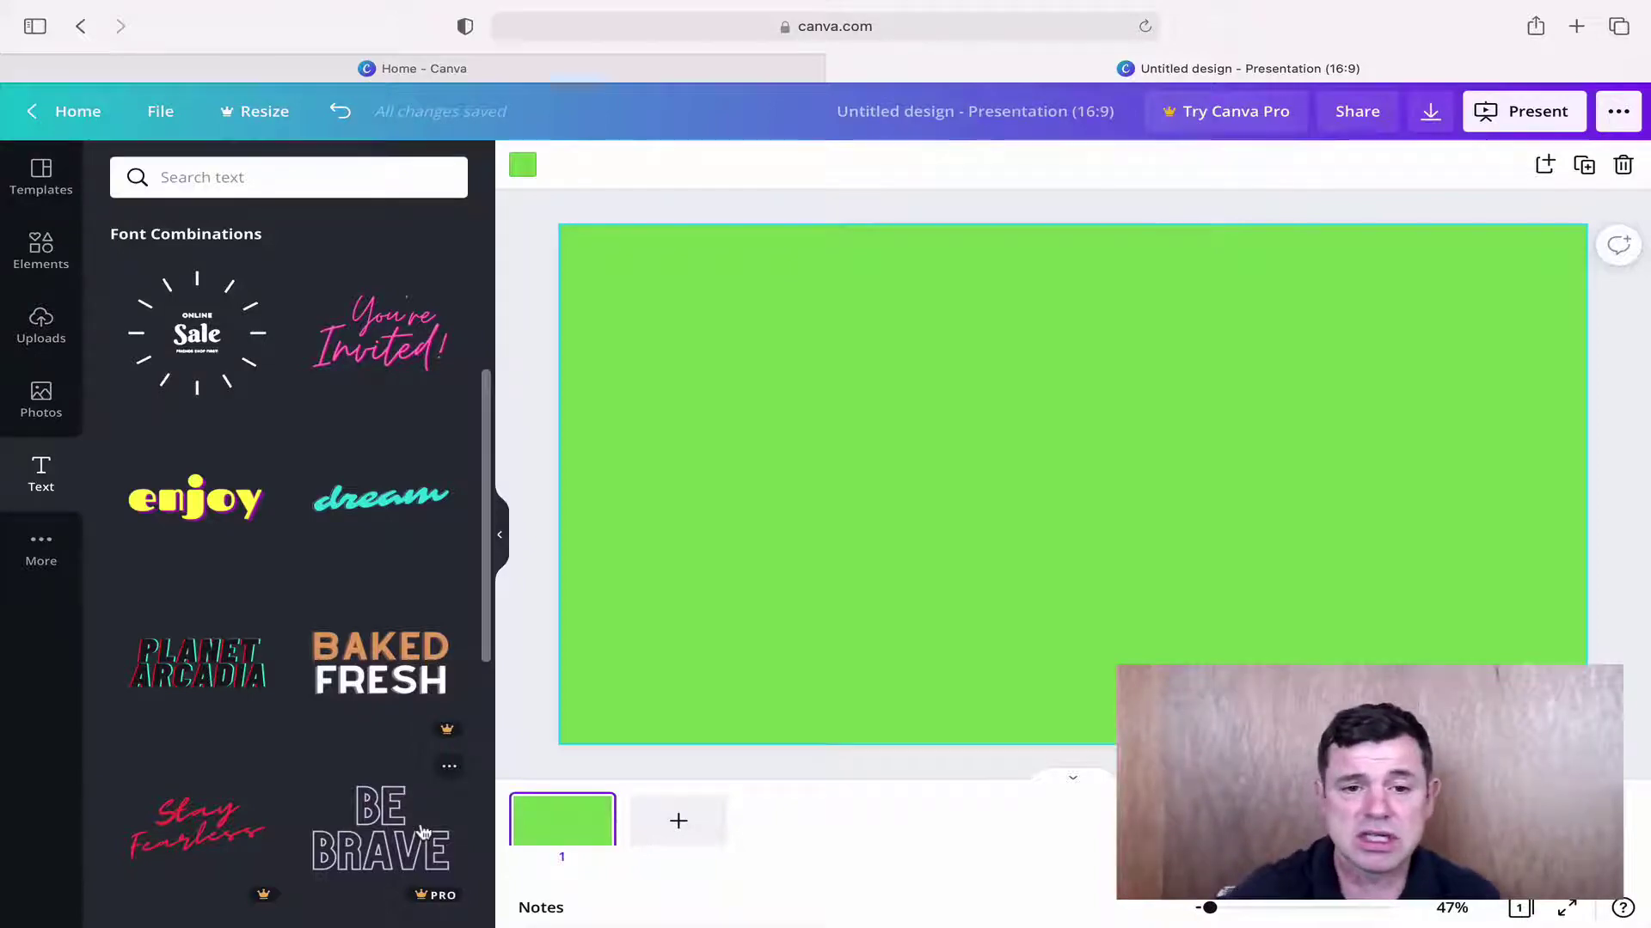
pyautogui.scroll(5, 348, 645)
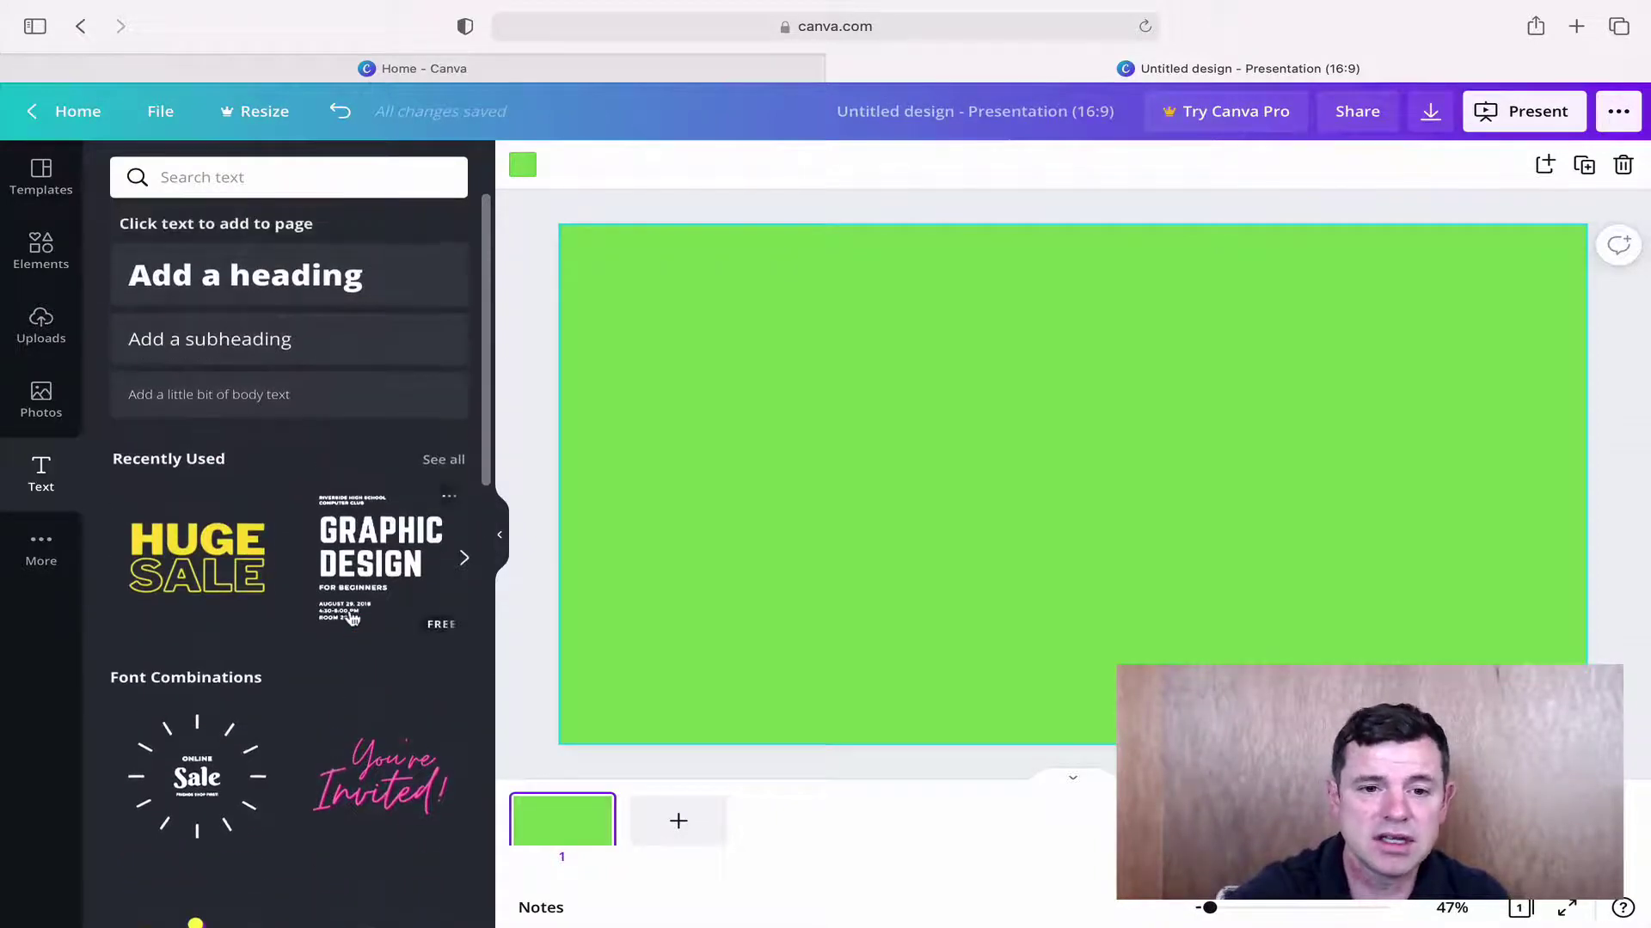
pyautogui.scroll(-5, 352, 619)
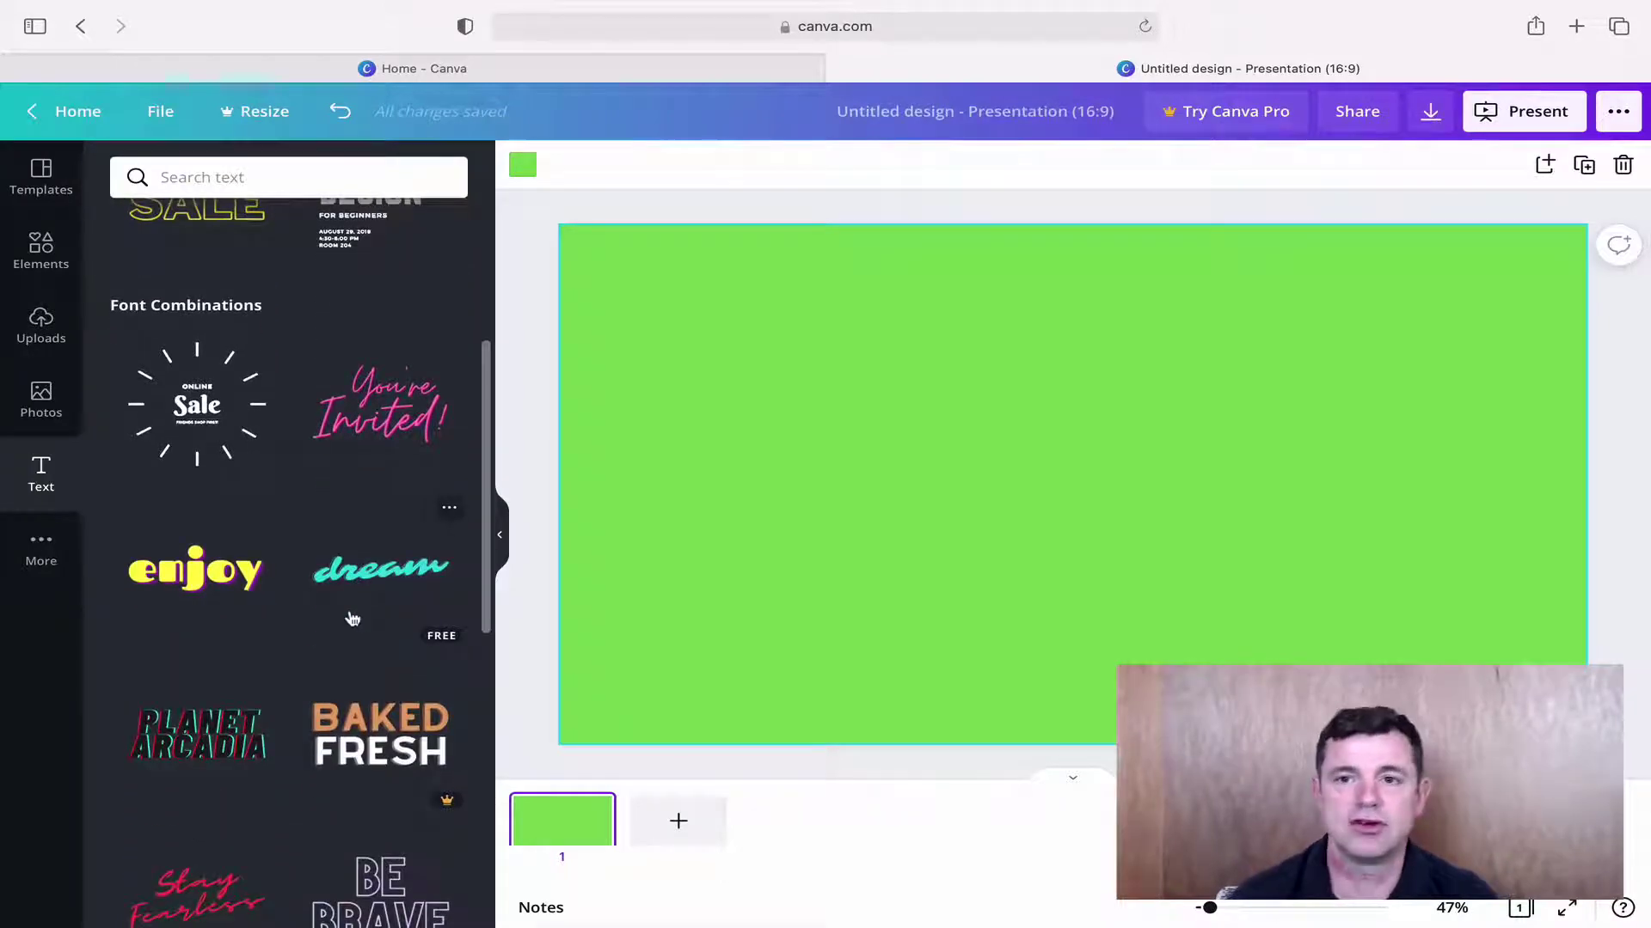
pyautogui.scroll(-7, 351, 619)
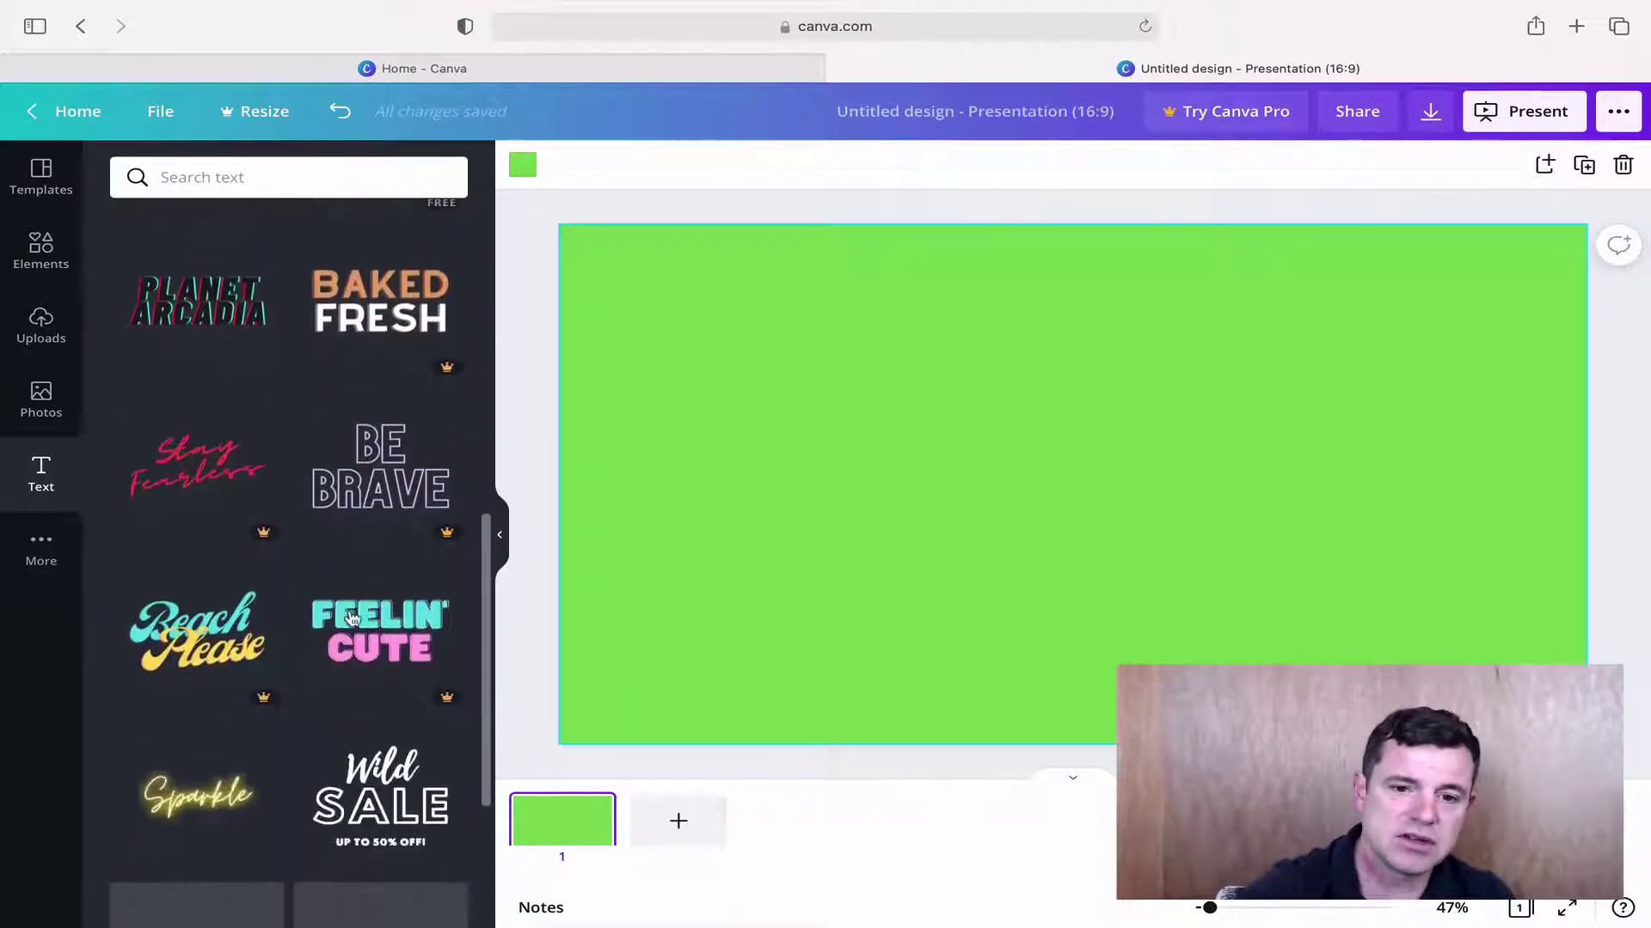
pyautogui.scroll(-1, 353, 619)
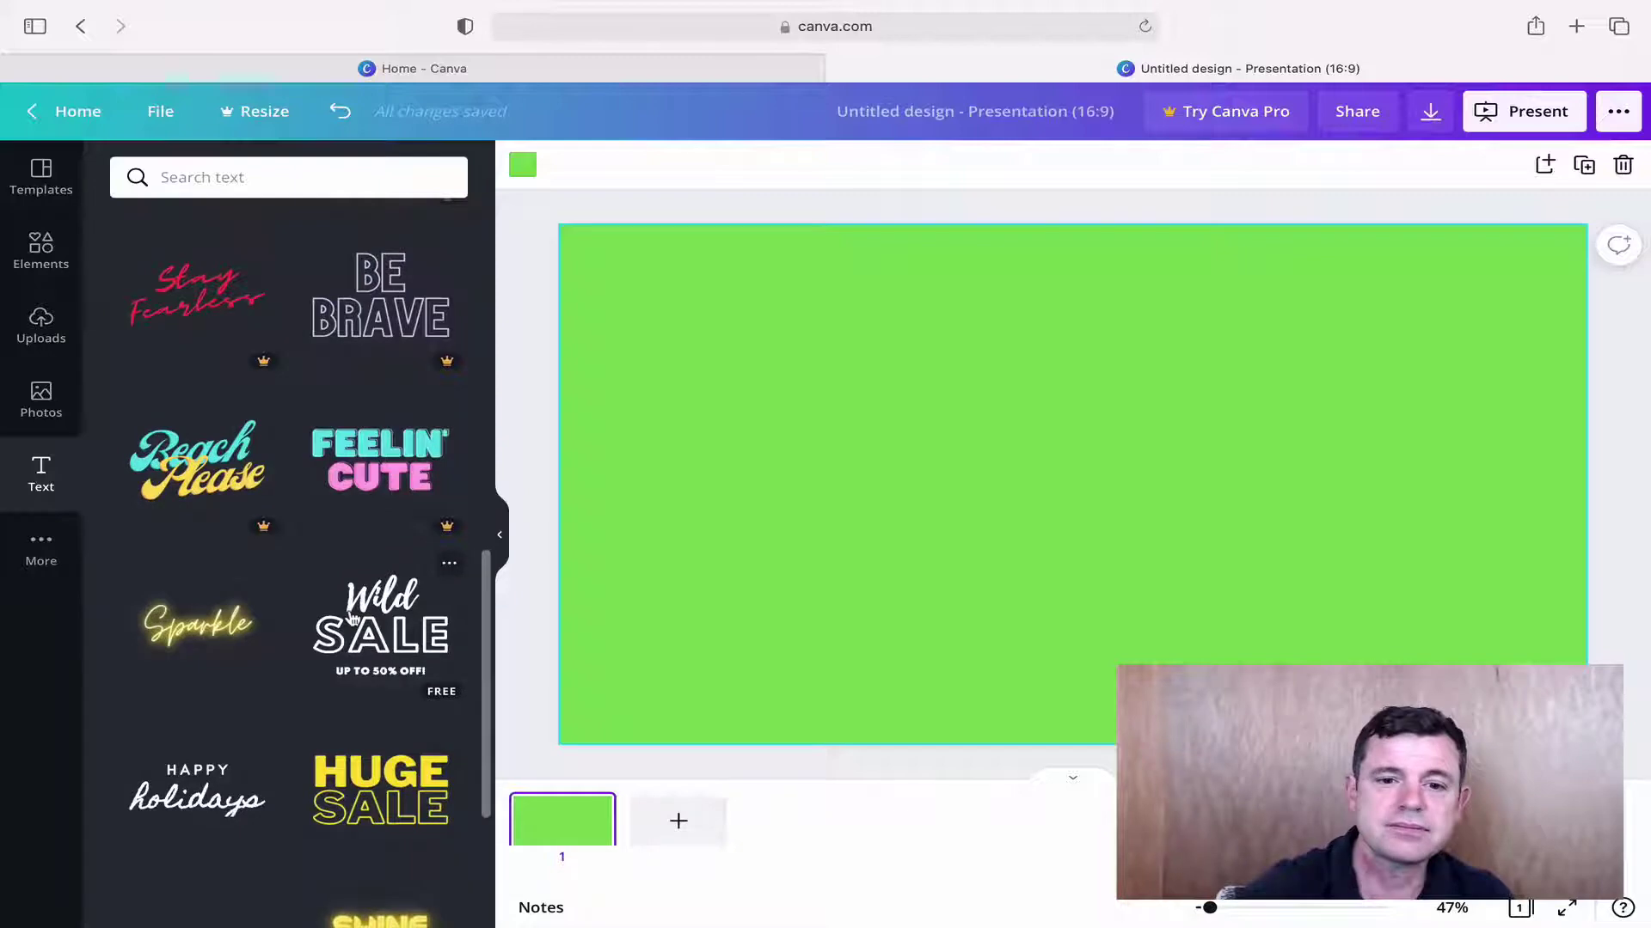
pyautogui.scroll(-3, 352, 619)
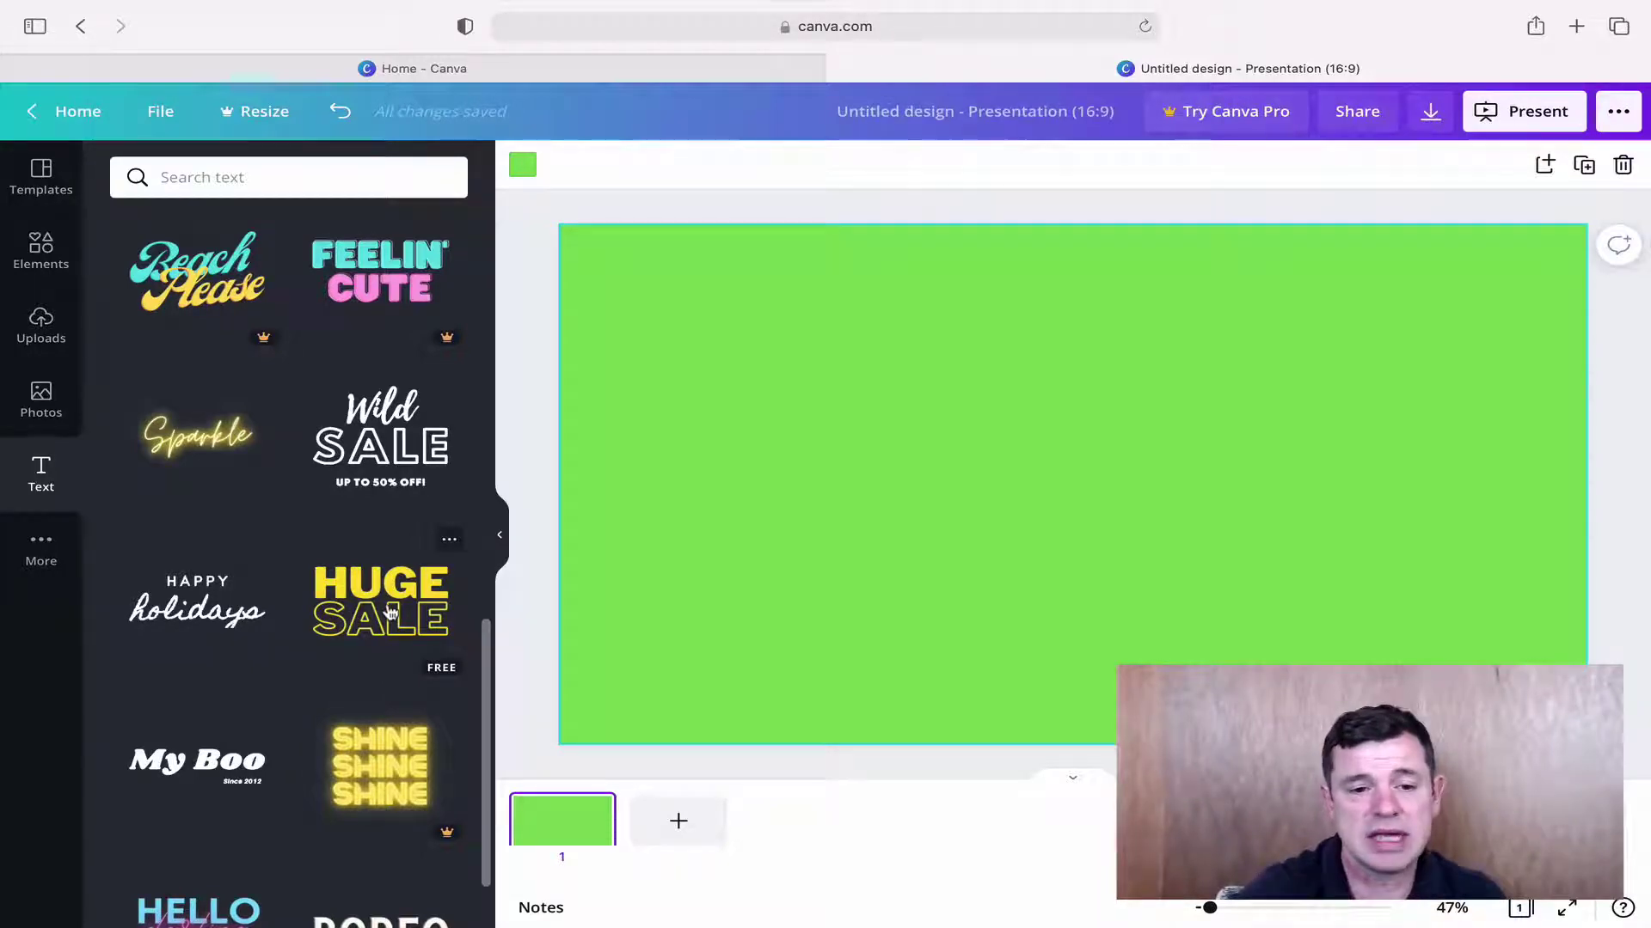
pyautogui.scroll(-3, 391, 613)
pyautogui.scroll(2, 391, 613)
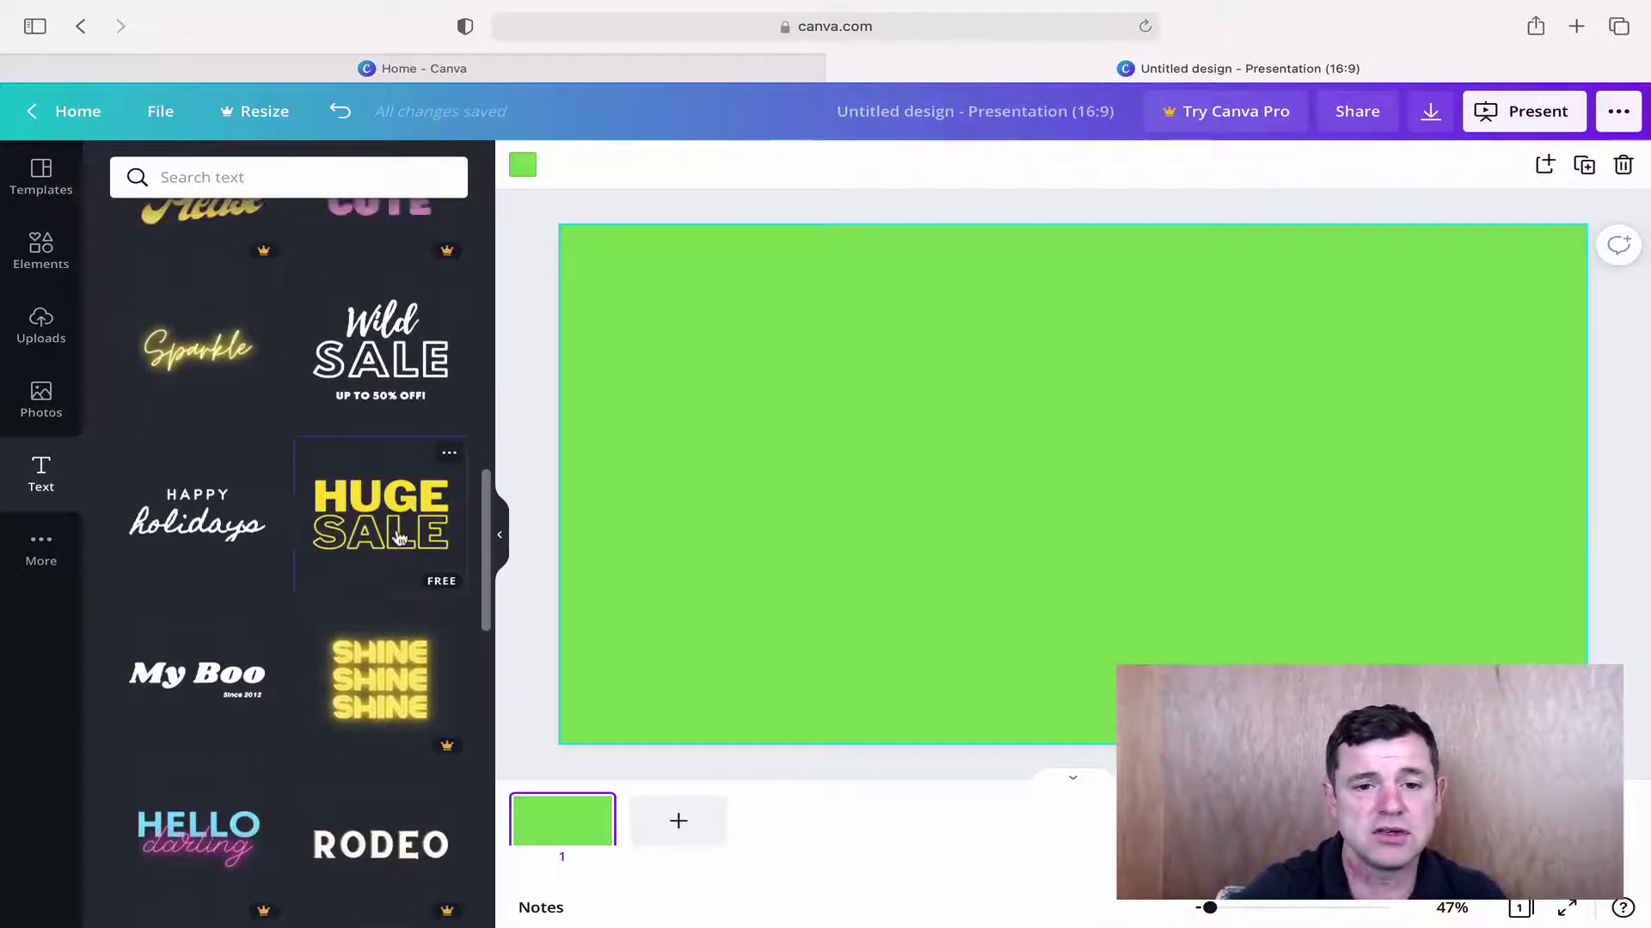
# Step: Add the yellow HUGE SALE font combination, shrink it slightly and place it in the page's upper-right area
pyautogui.click(400, 538)
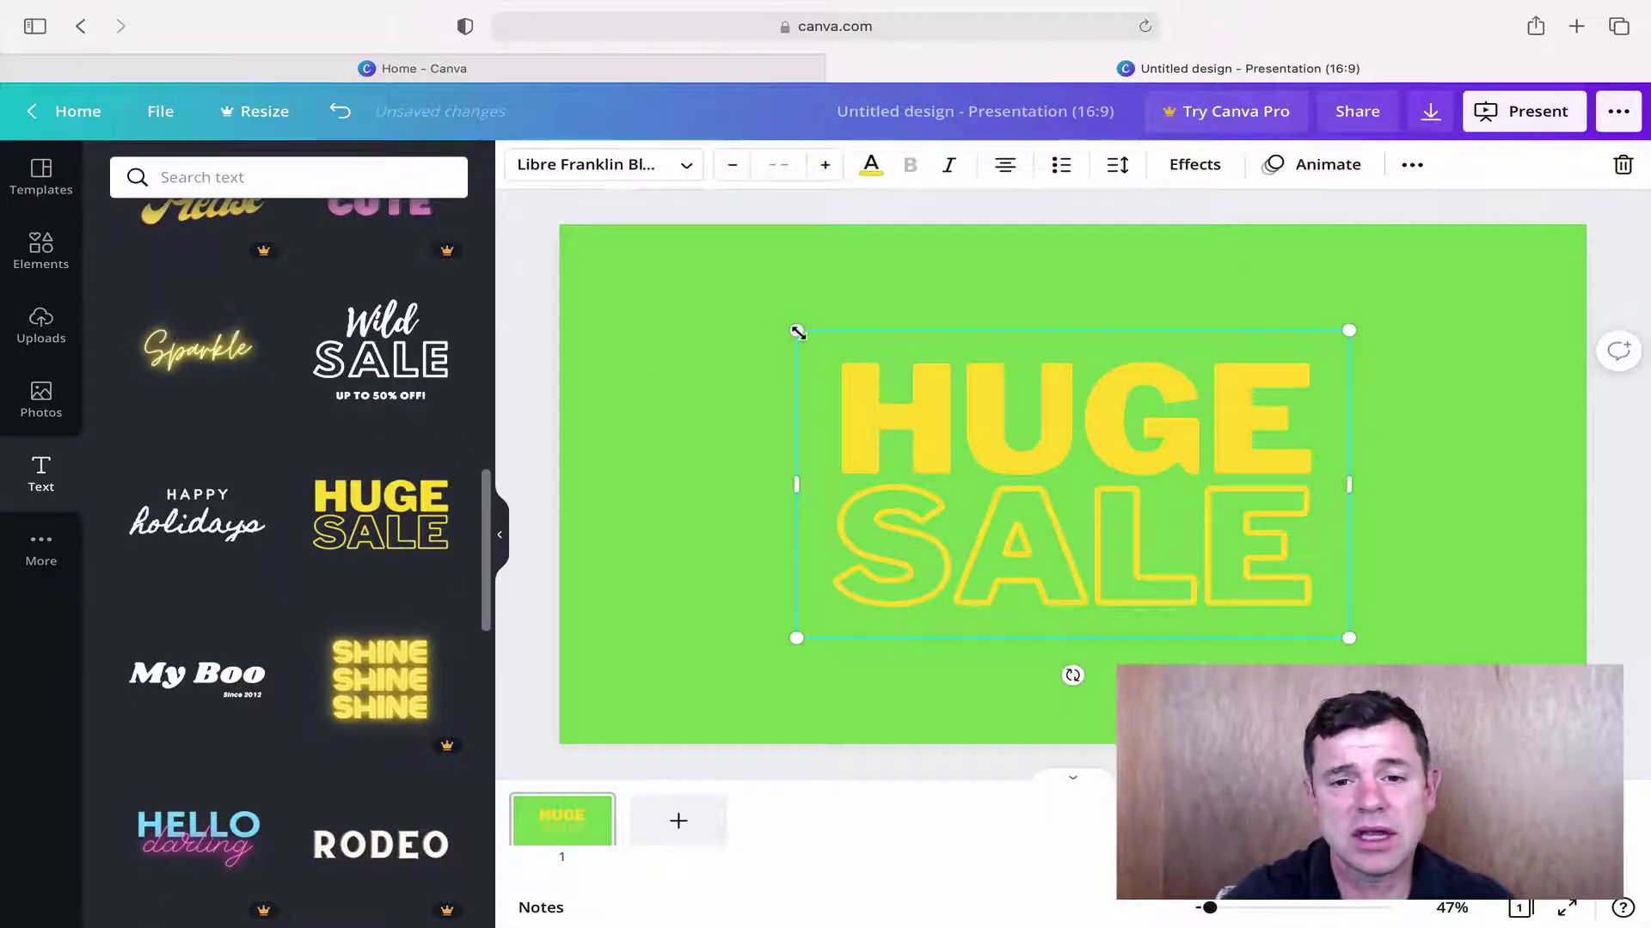
pyautogui.moveTo(798, 332); pyautogui.dragTo(841, 396)
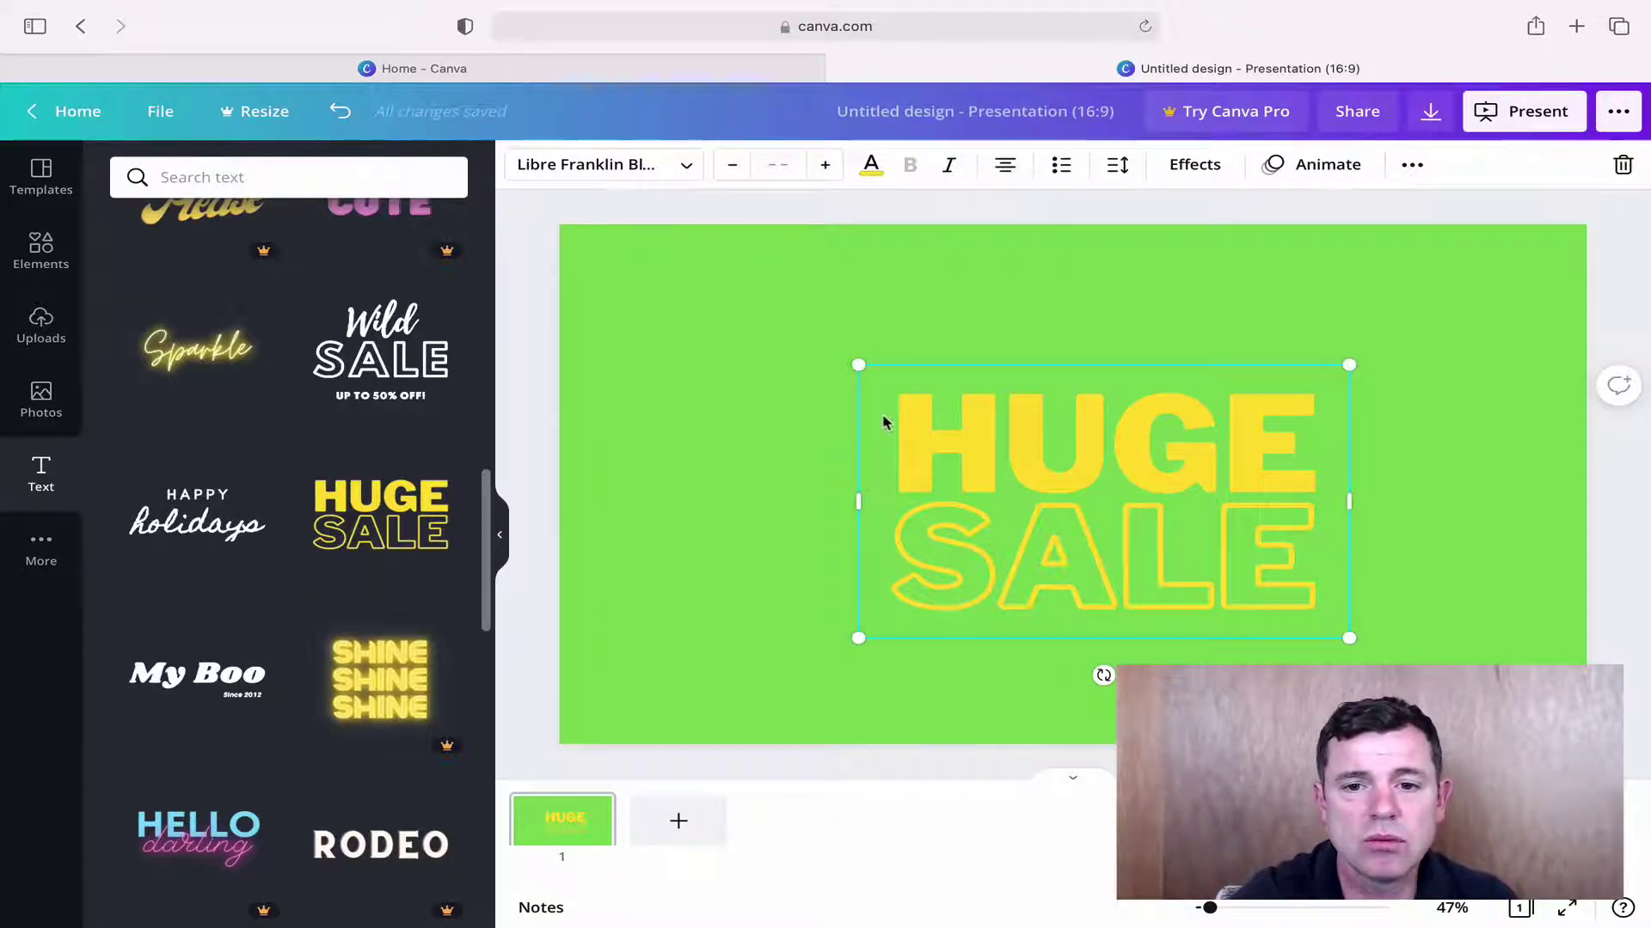
pyautogui.moveTo(883, 422); pyautogui.dragTo(1175, 321)
# Step: Delete the word HUGE from the upper line of the text group
pyautogui.click(1111, 327)
pyautogui.moveTo(1445, 323); pyautogui.dragTo(1500, 325)
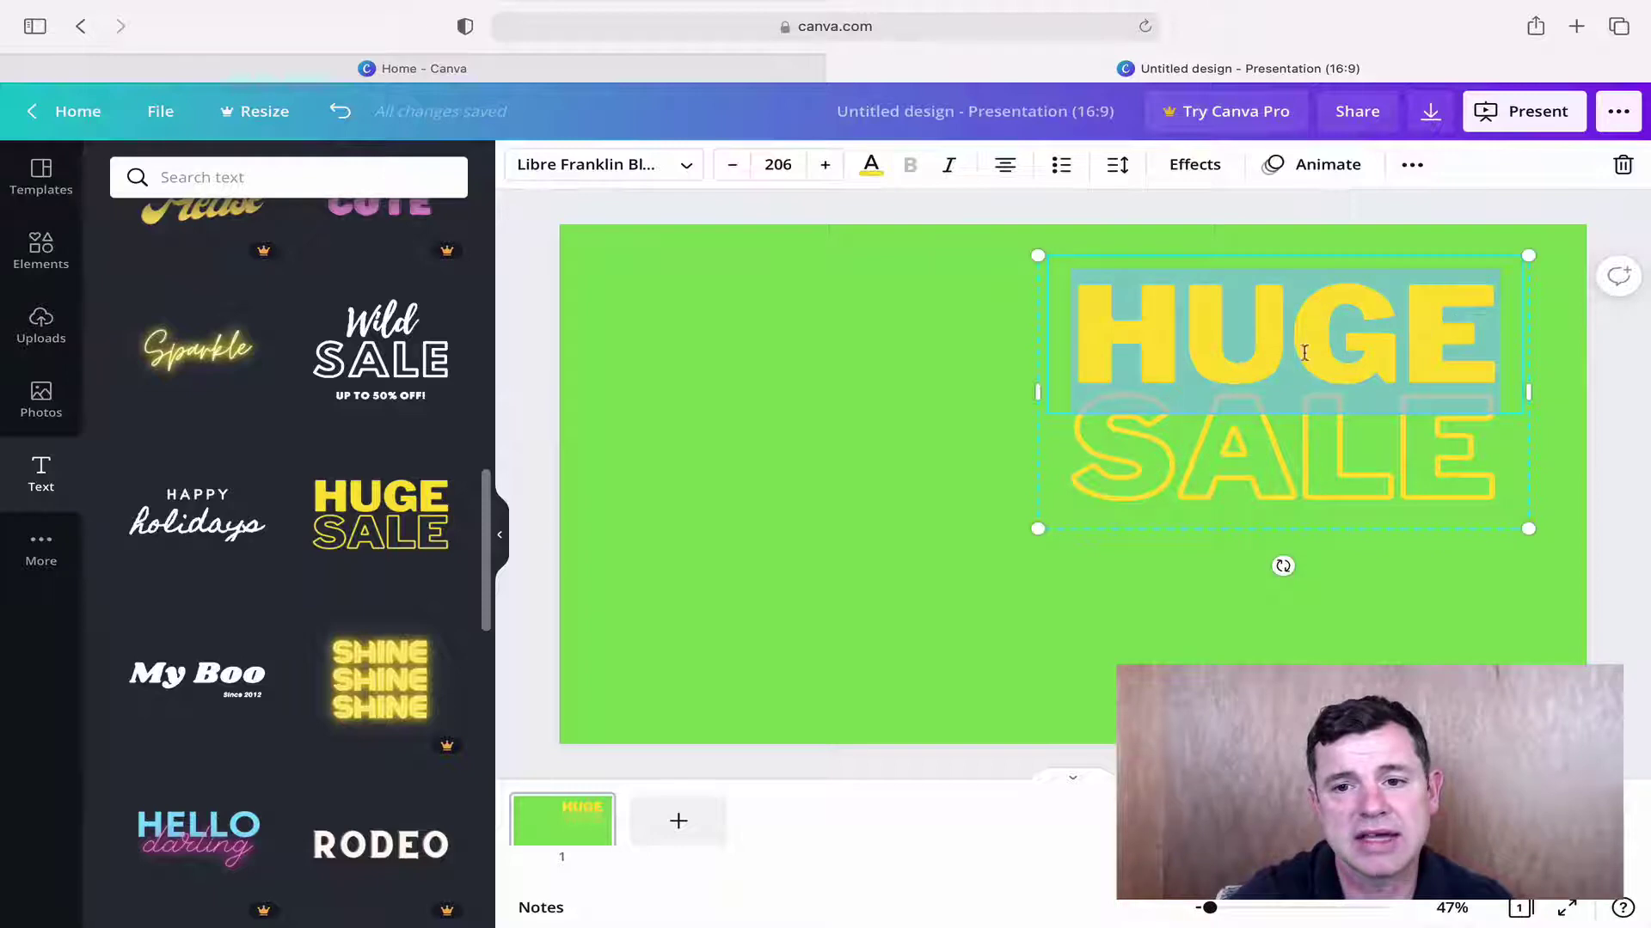
pyautogui.click(1066, 473)
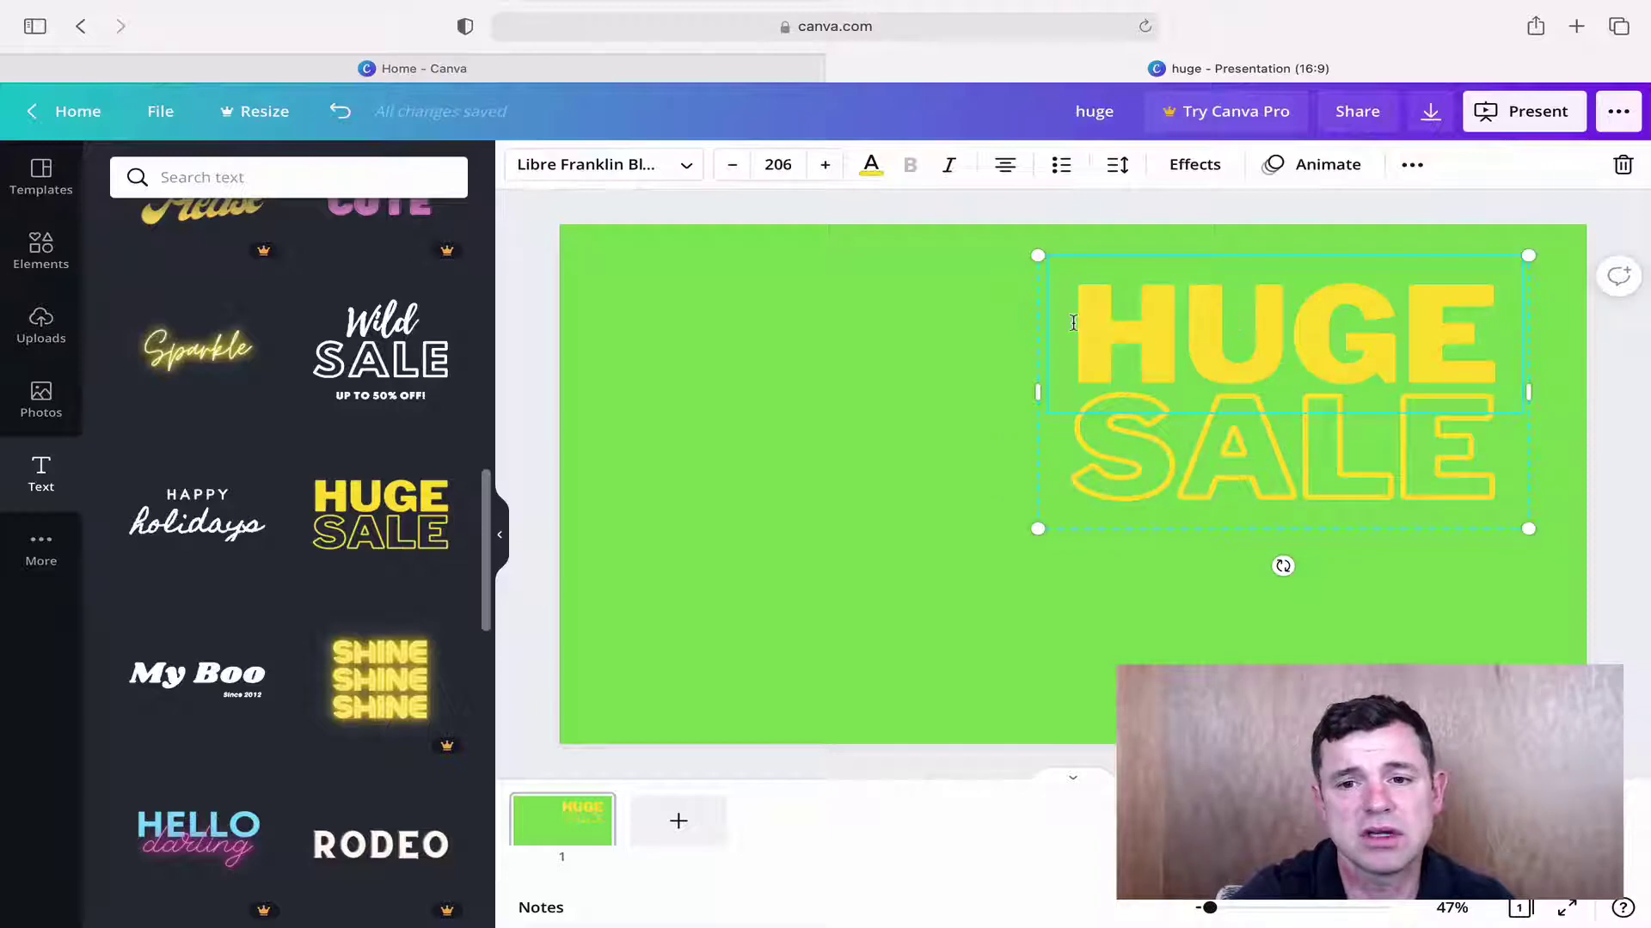
pyautogui.press('Delete')
pyautogui.press('Delete')
pyautogui.press('Delete')
pyautogui.press('Delete')
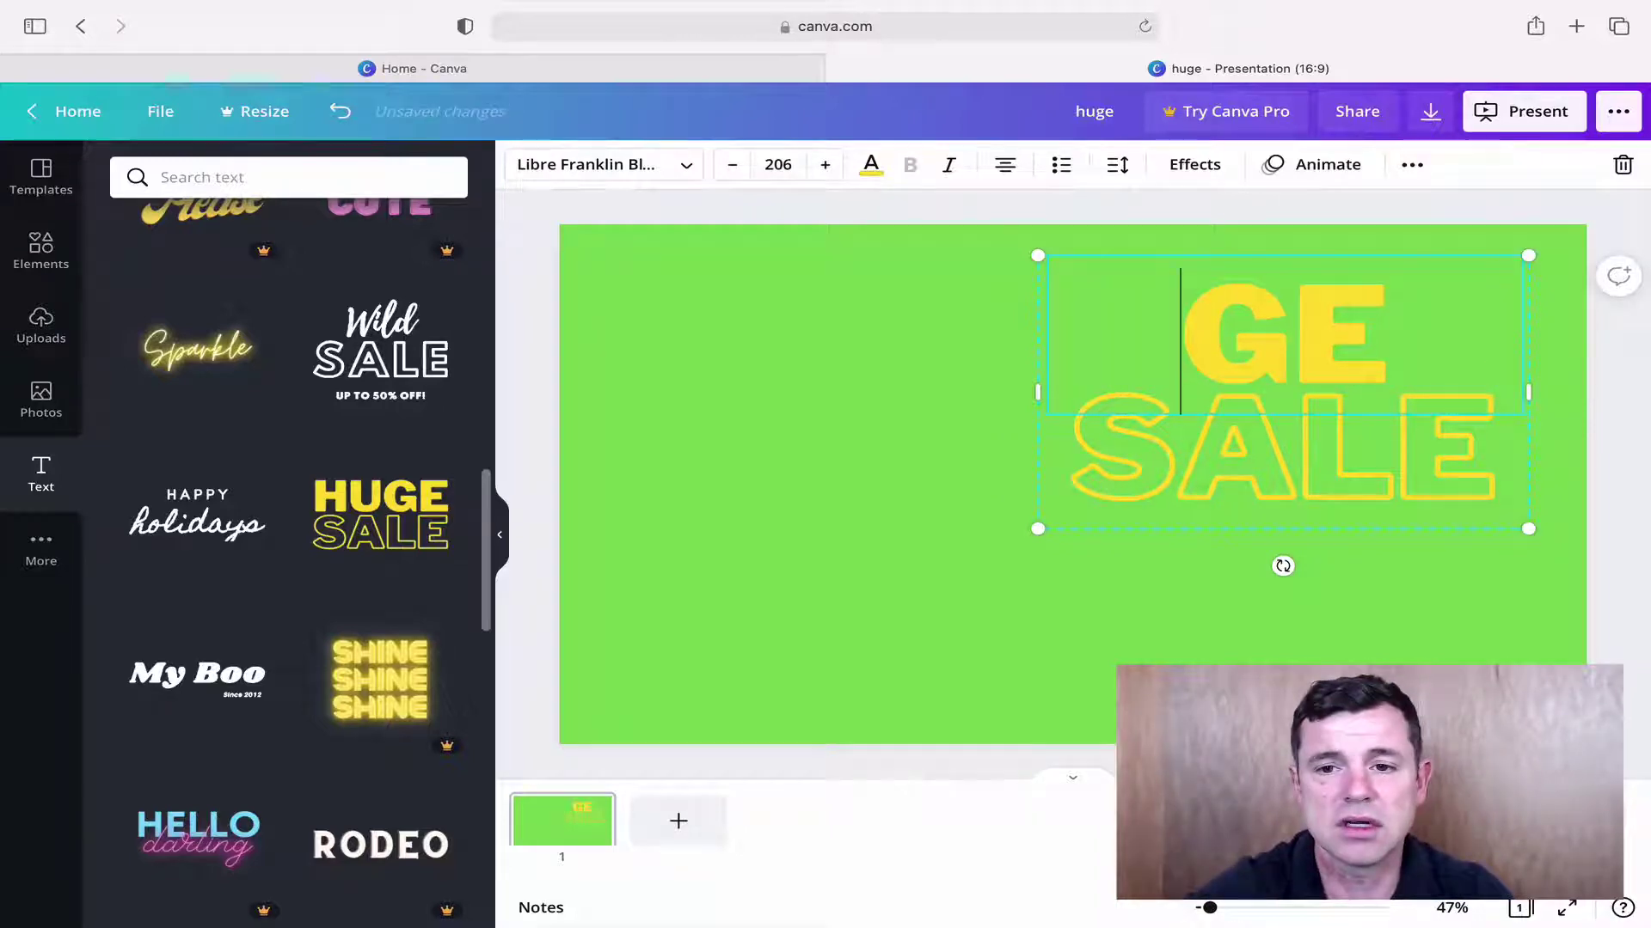
pyautogui.write('APPLE')
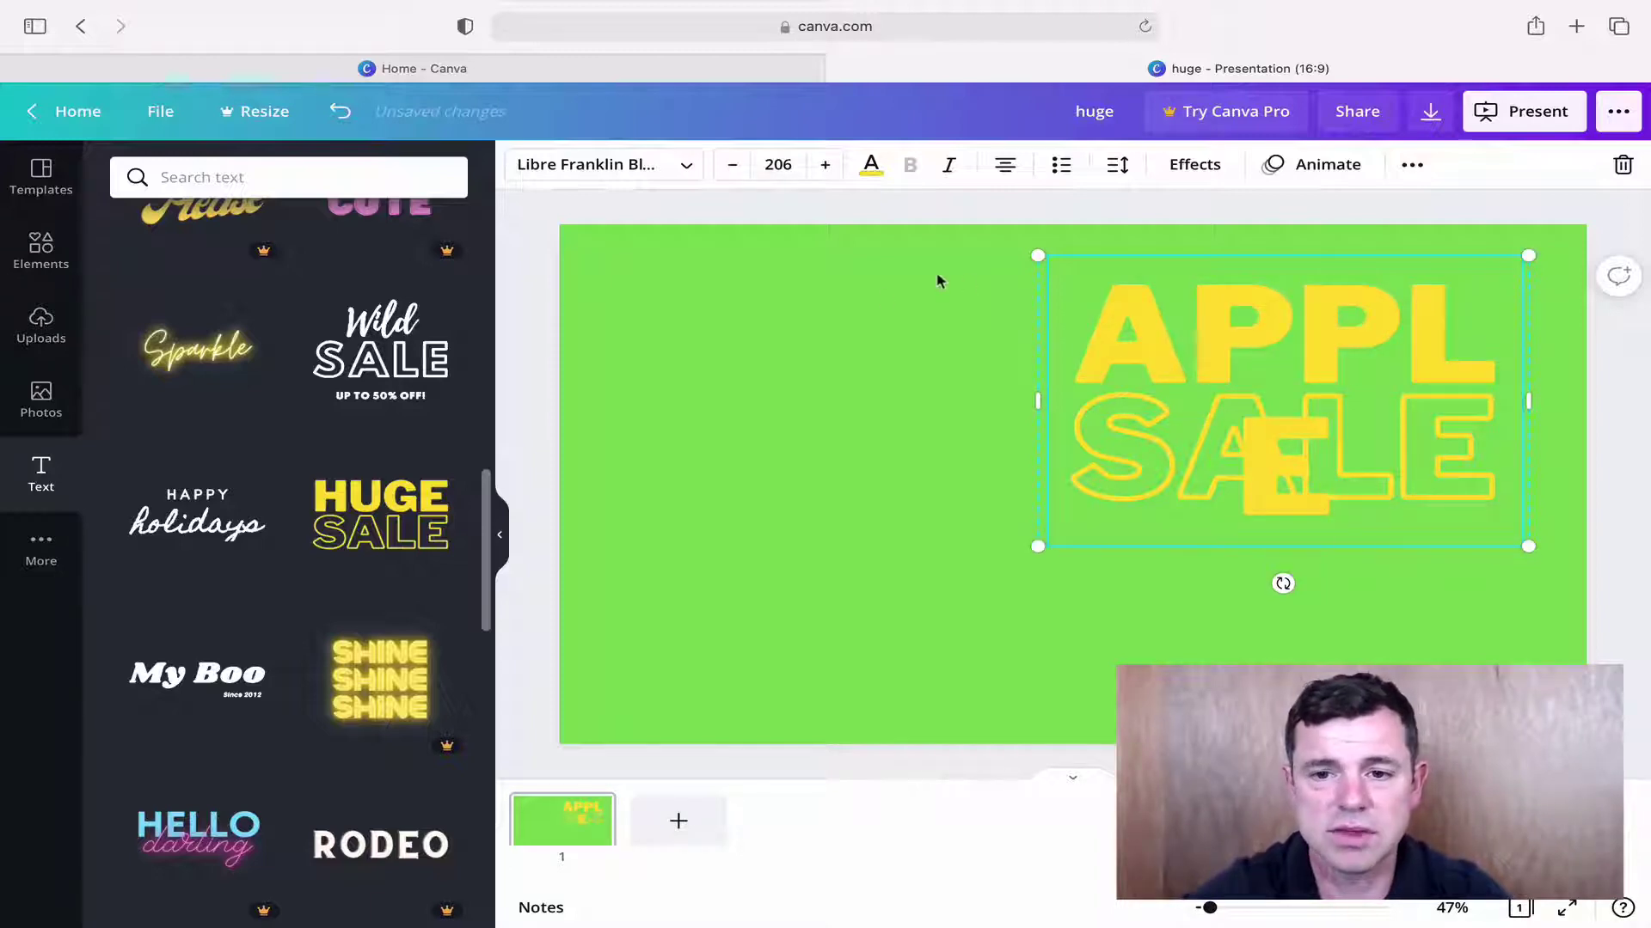
pyautogui.moveTo(1031, 403); pyautogui.dragTo(831, 405)
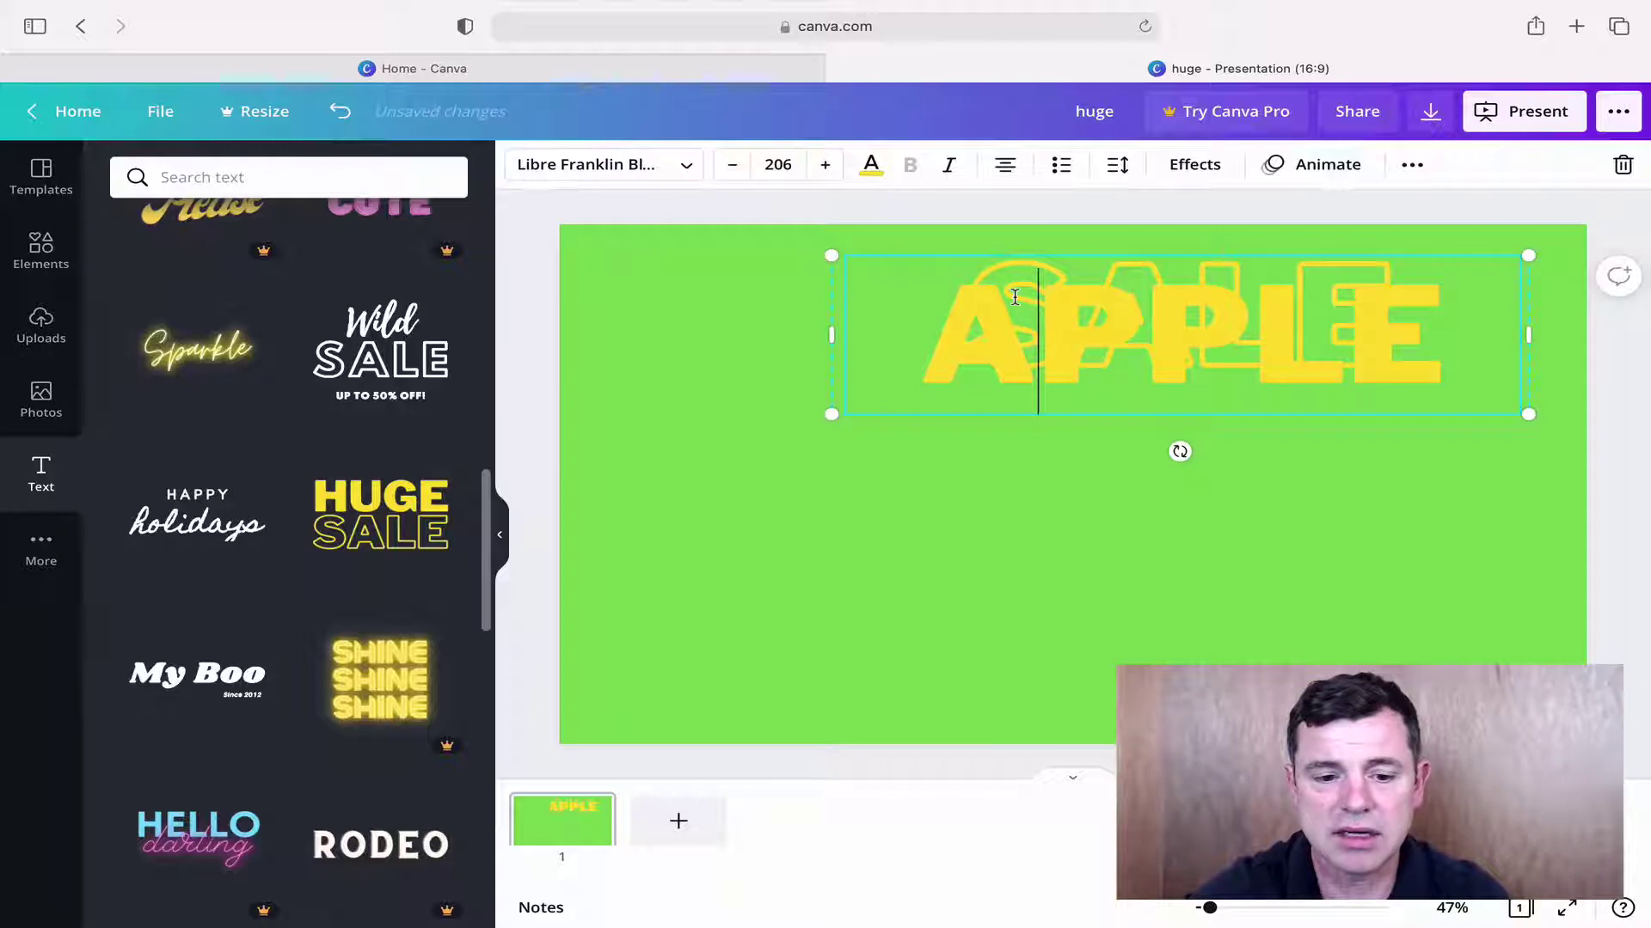
pyautogui.press('super+z')
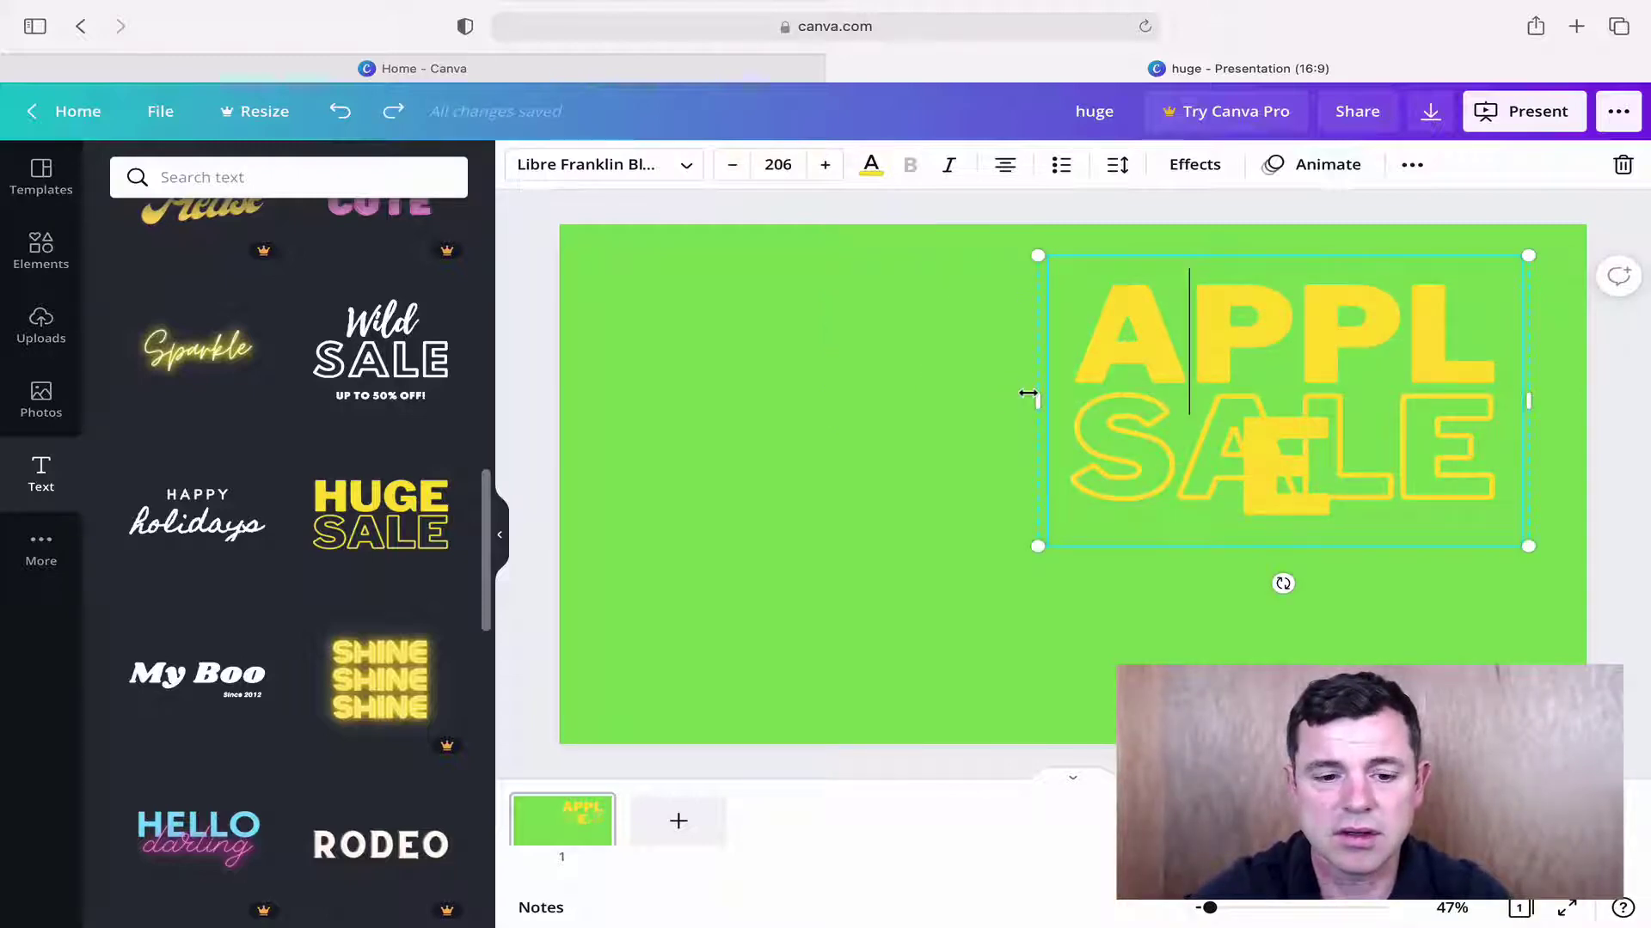
pyautogui.press('super+z')
pyautogui.press('super+z')
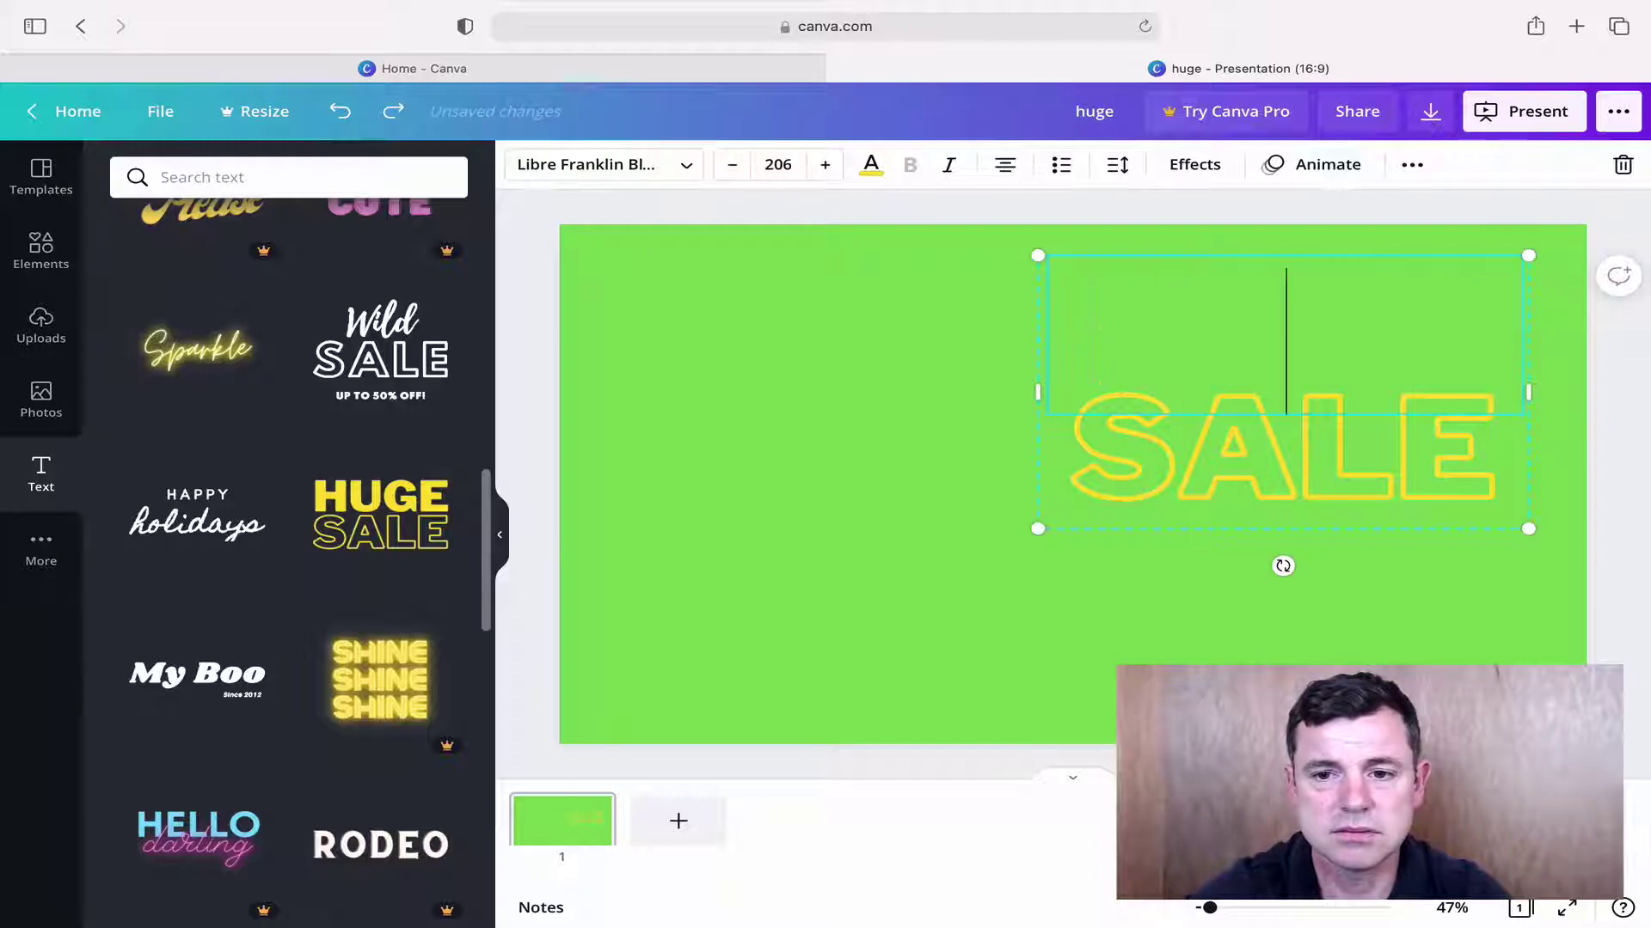
# Step: Widen the text group towards the page's left side and enter APPLE as its upper line
pyautogui.moveTo(1039, 393); pyautogui.dragTo(718, 396)
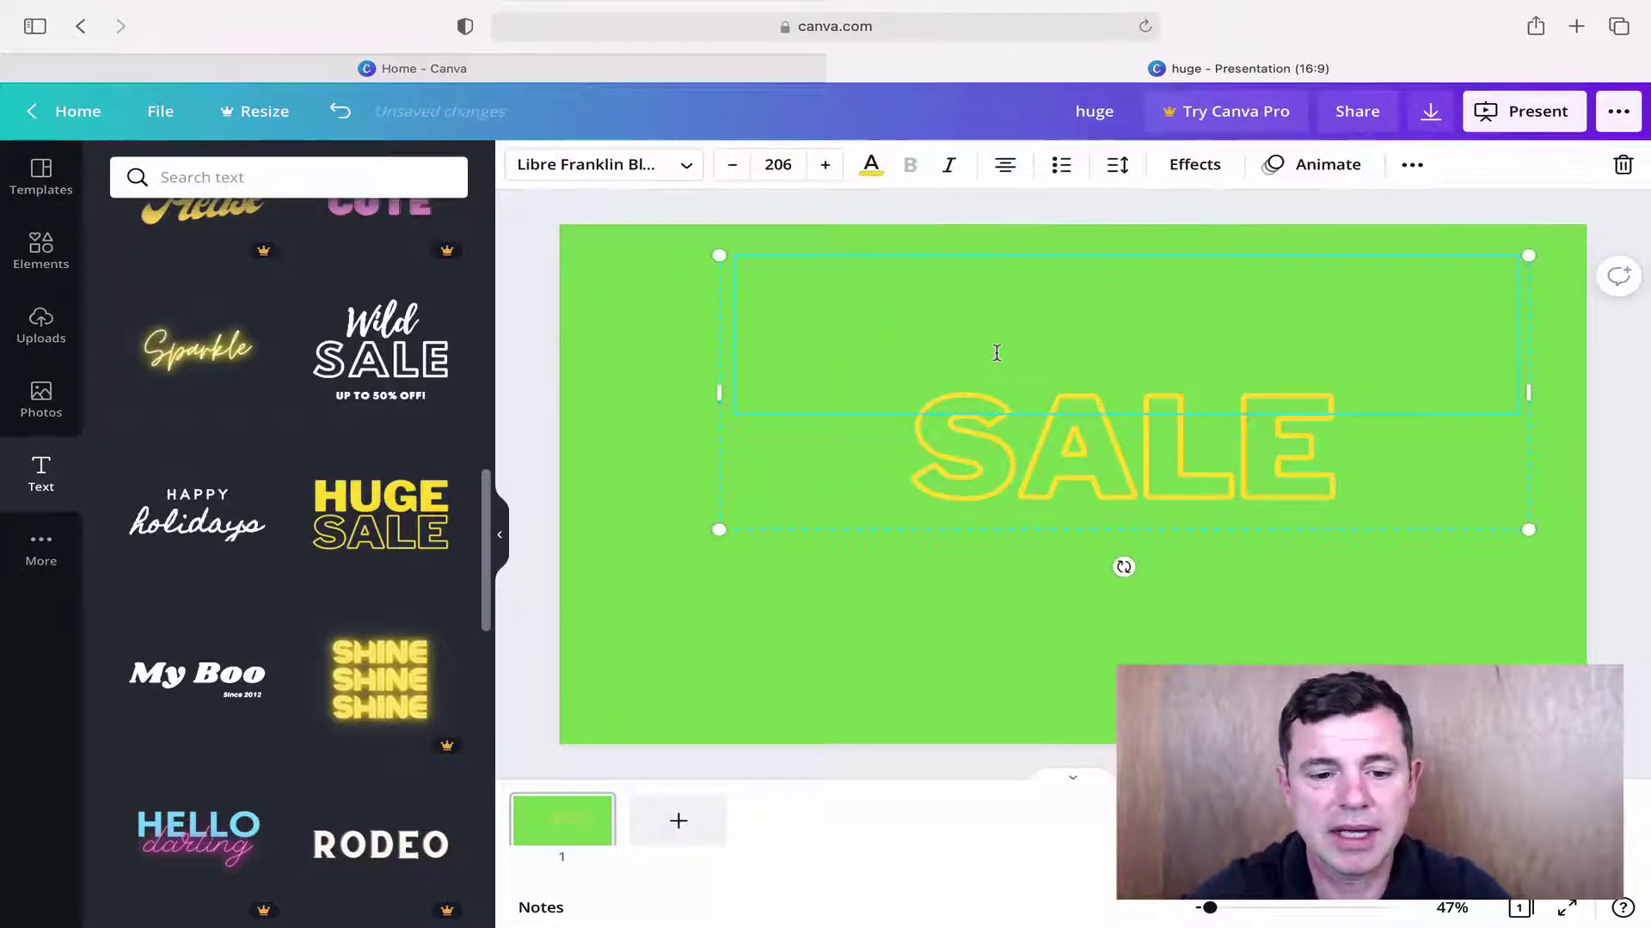
pyautogui.write('APPL')
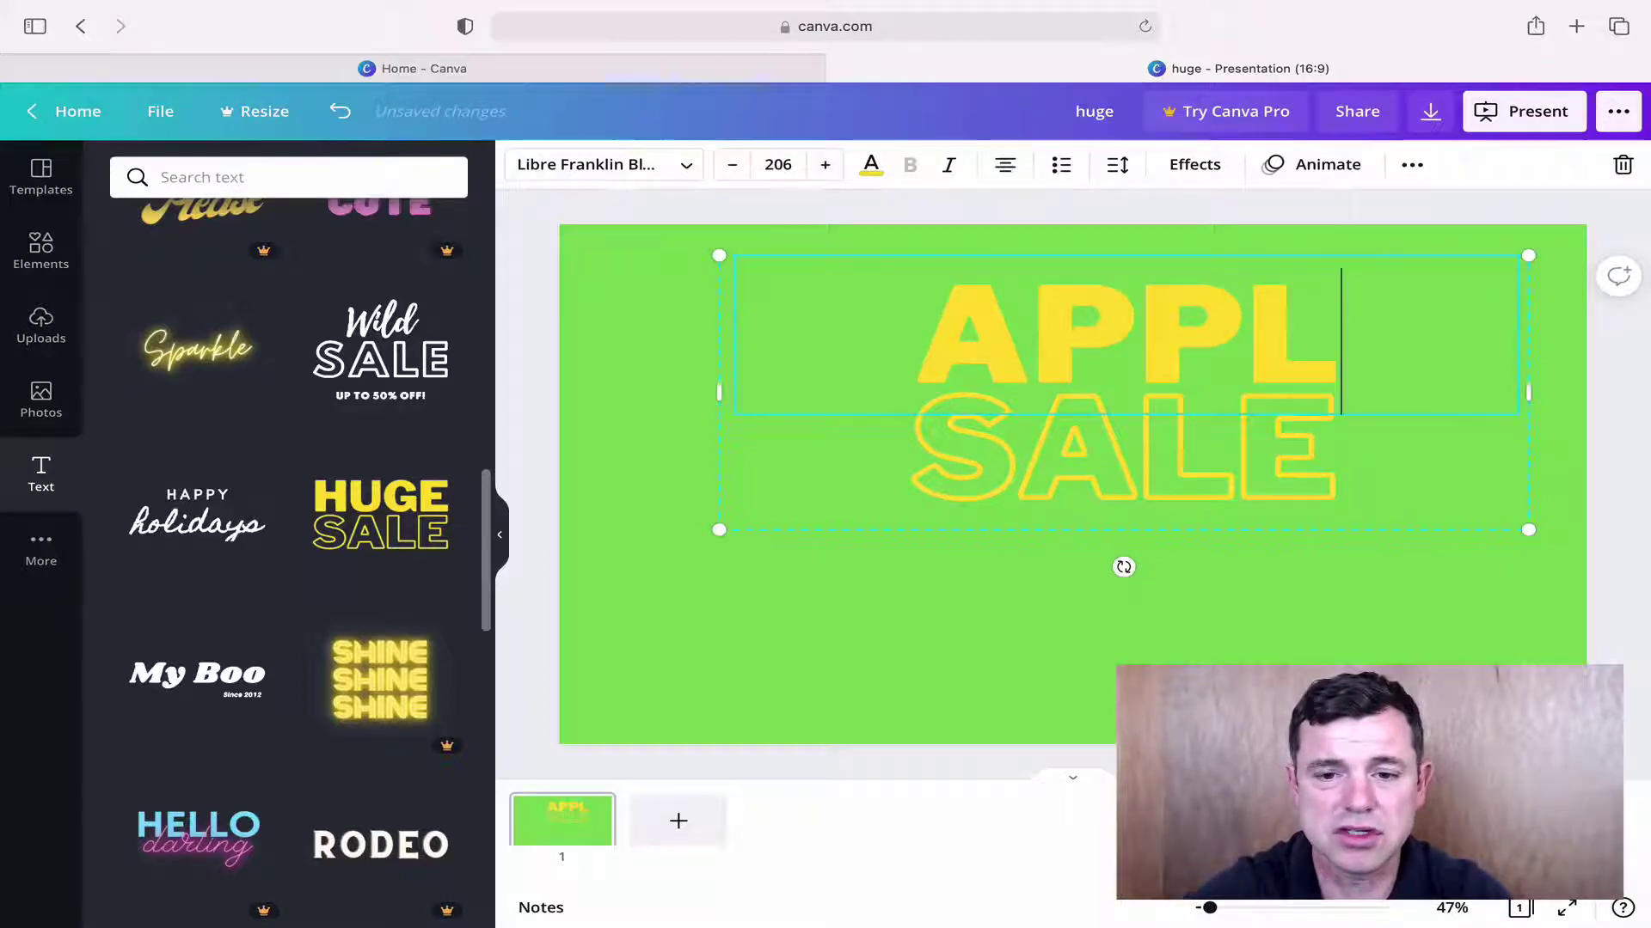
pyautogui.write('E')
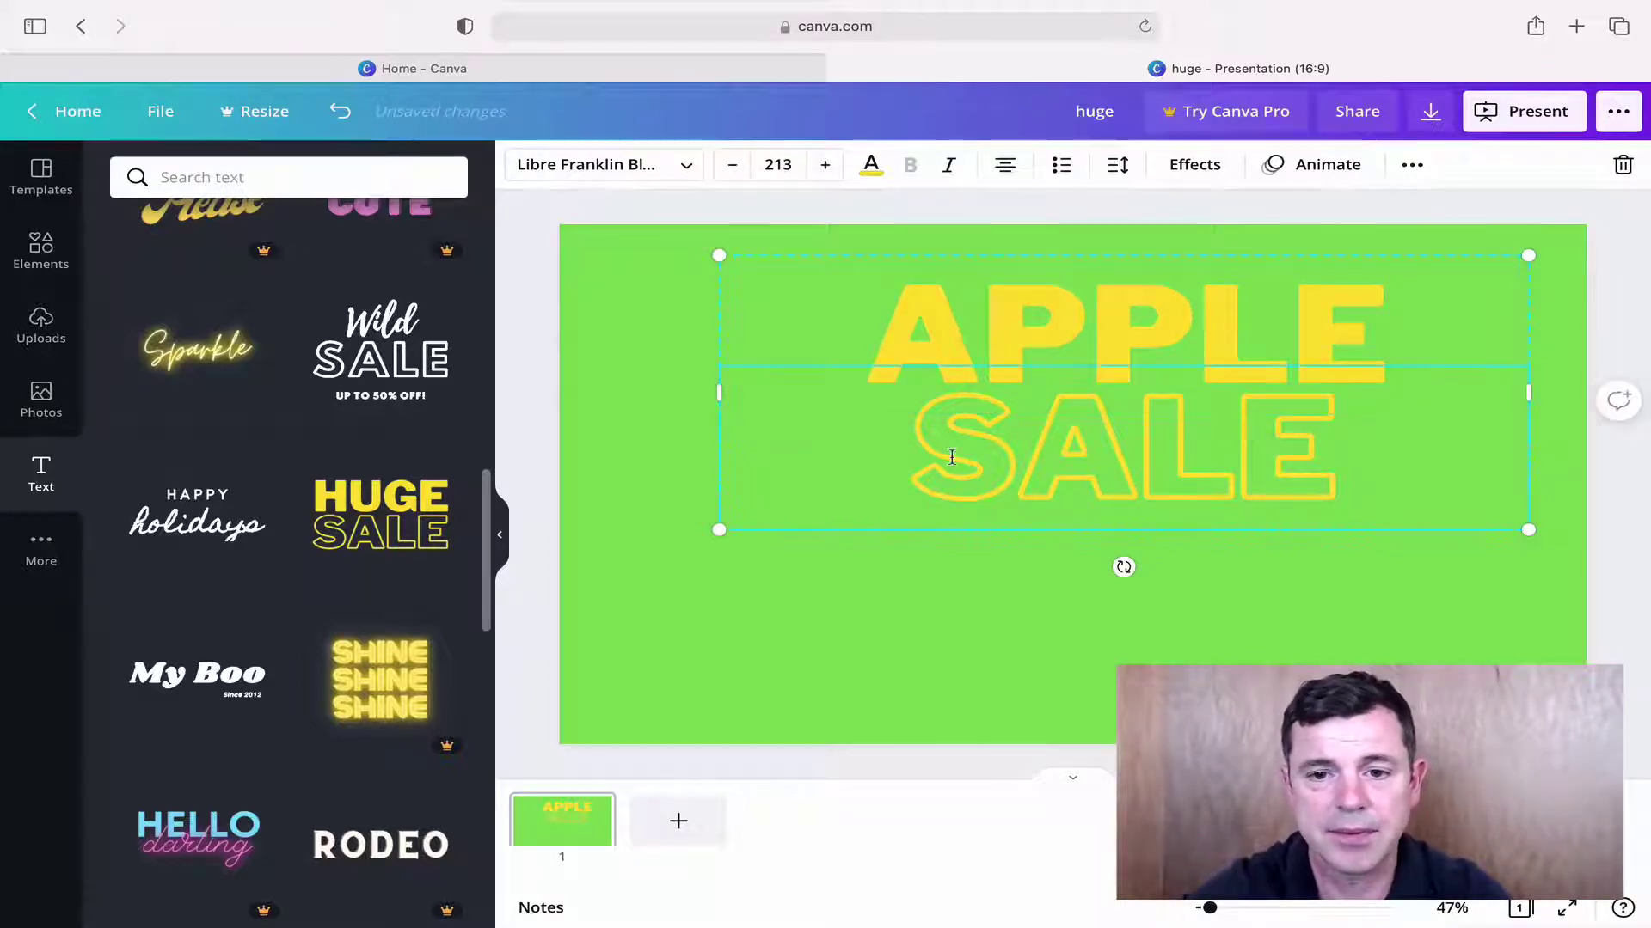
# Step: Replace the outlined word SALE in the lower line with COURSES
pyautogui.click(952, 457)
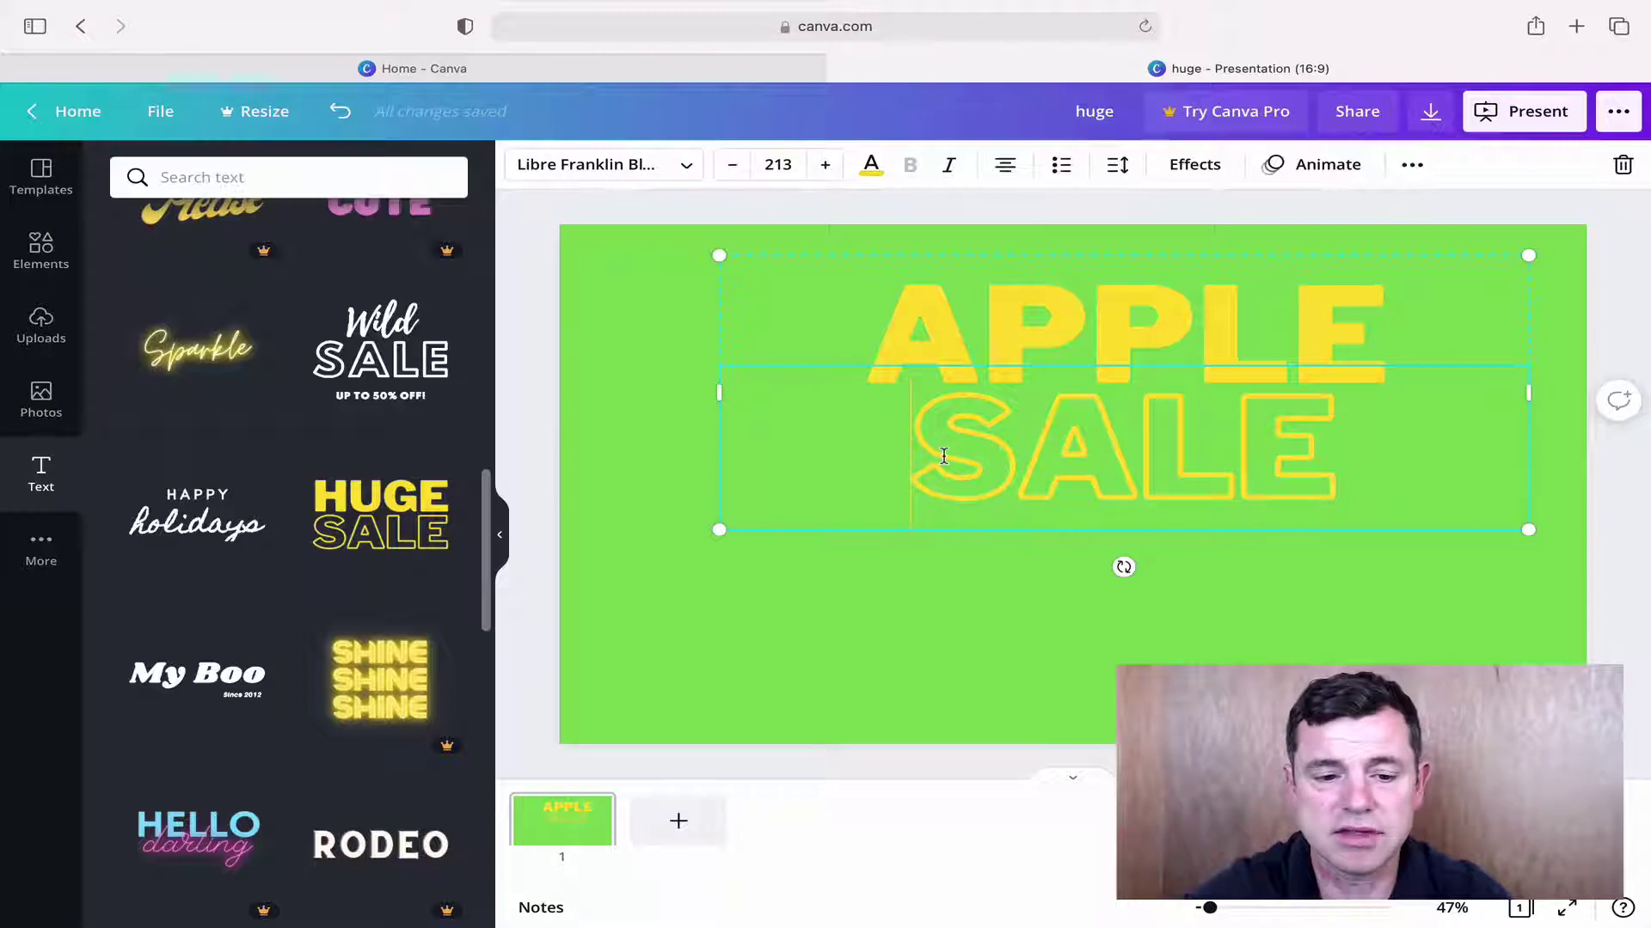
pyautogui.press('Delete')
pyautogui.press('Delete')
pyautogui.press('Delete')
pyautogui.press('Delete')
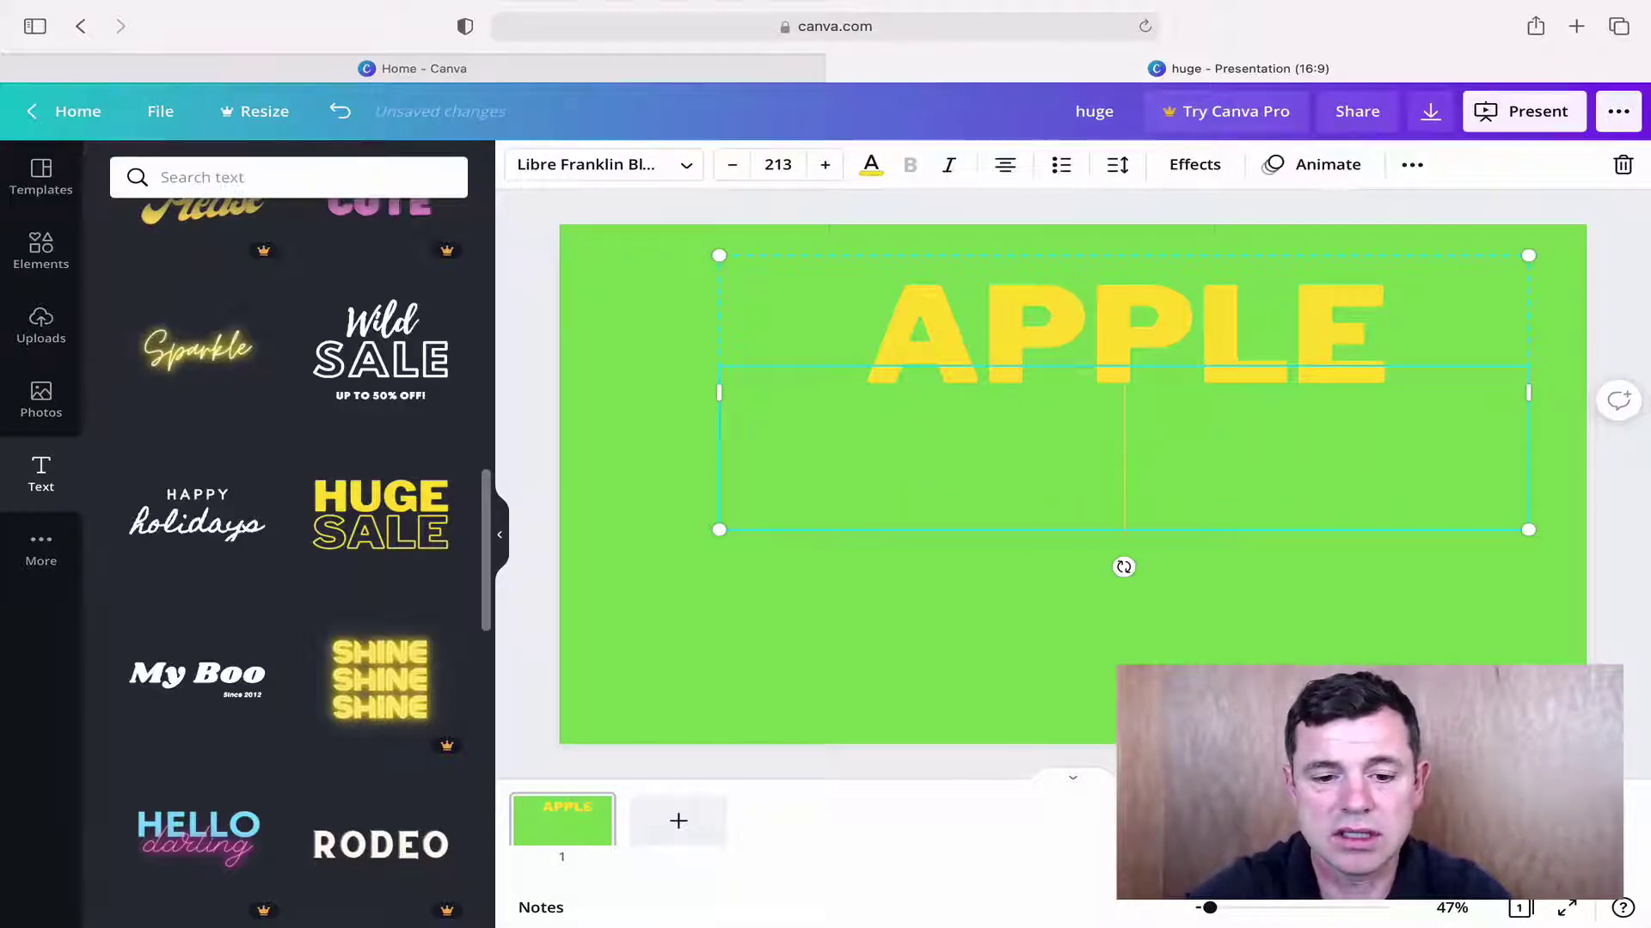
pyautogui.write('COUR')
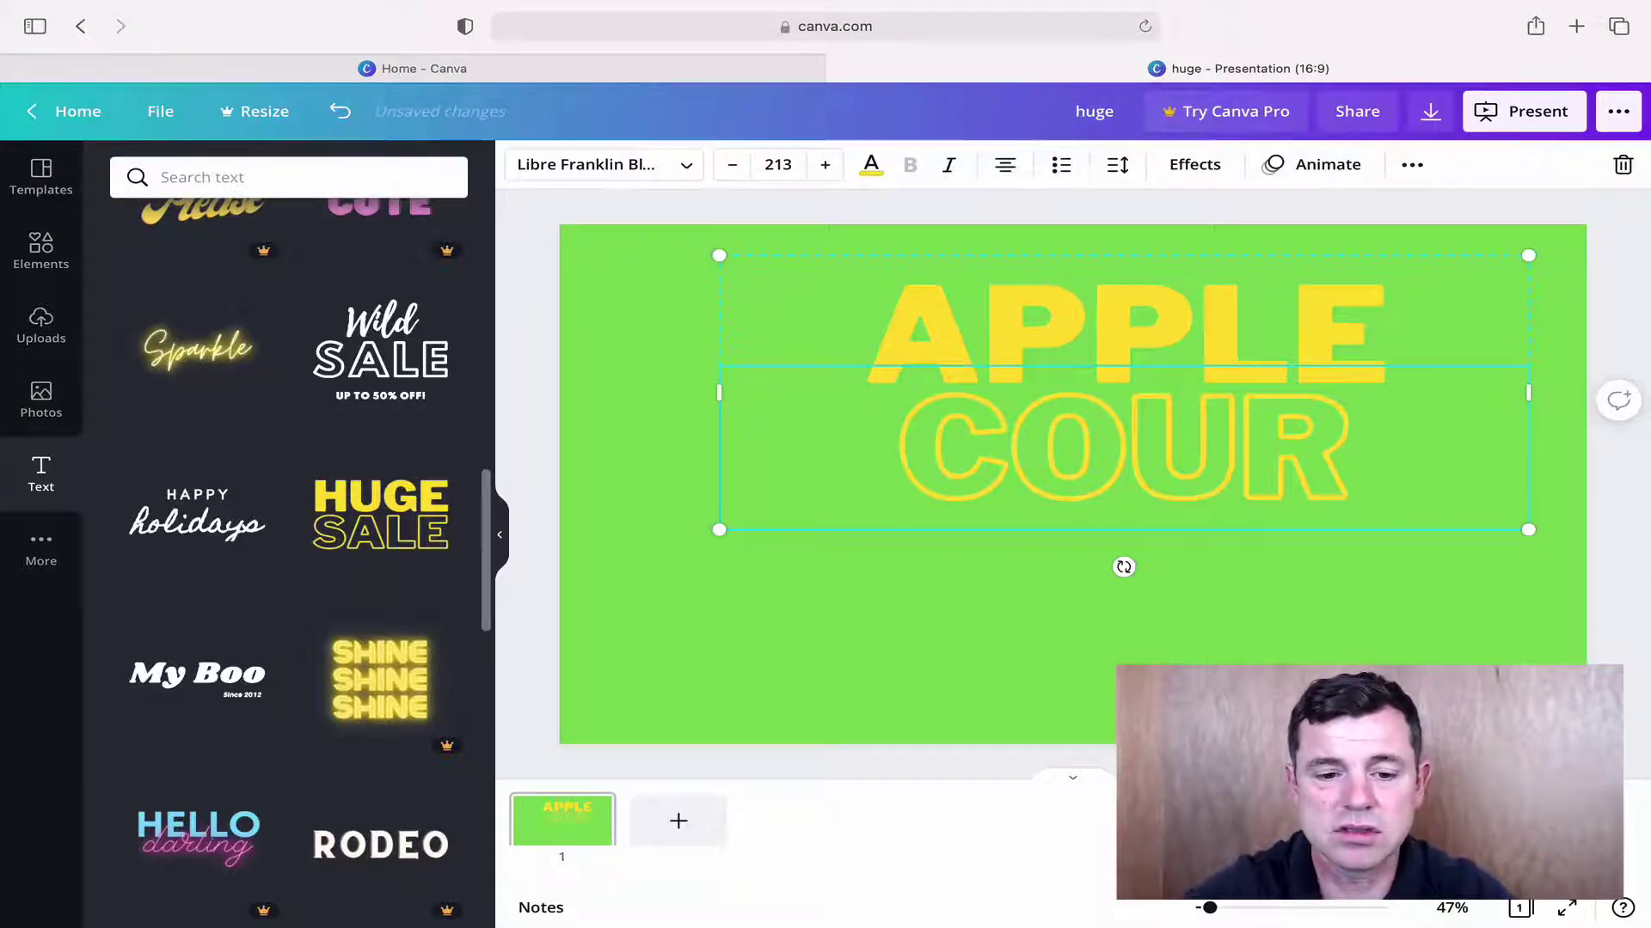
pyautogui.write('SES')
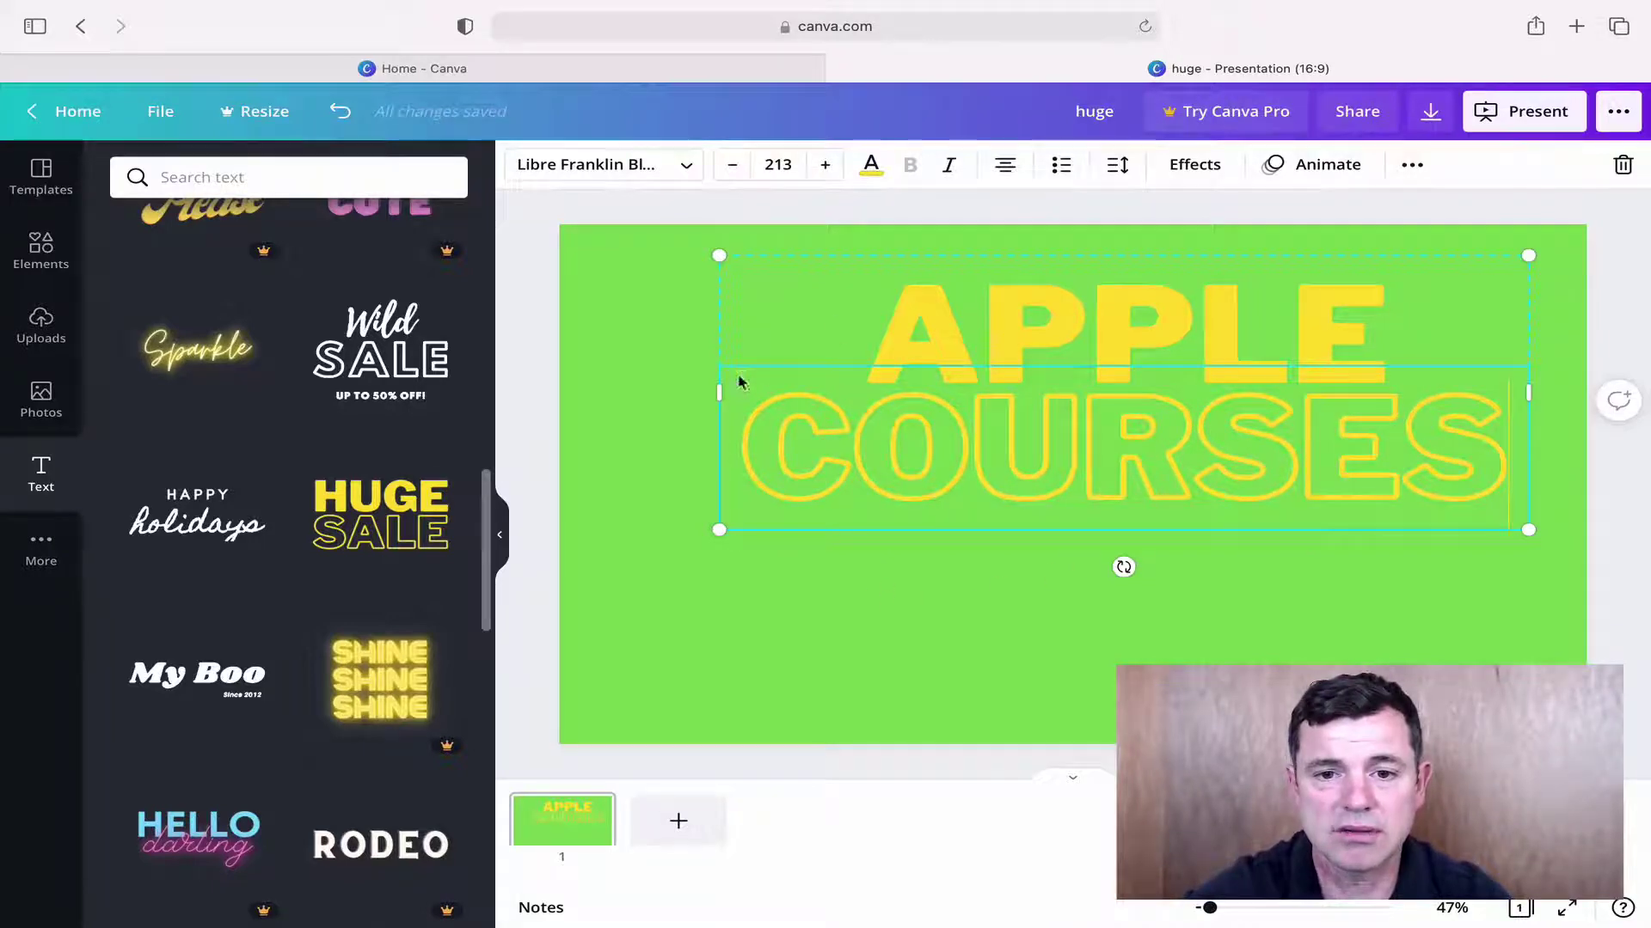
# Step: Reduce the font size of the APPLE line to 36
pyautogui.click(858, 321)
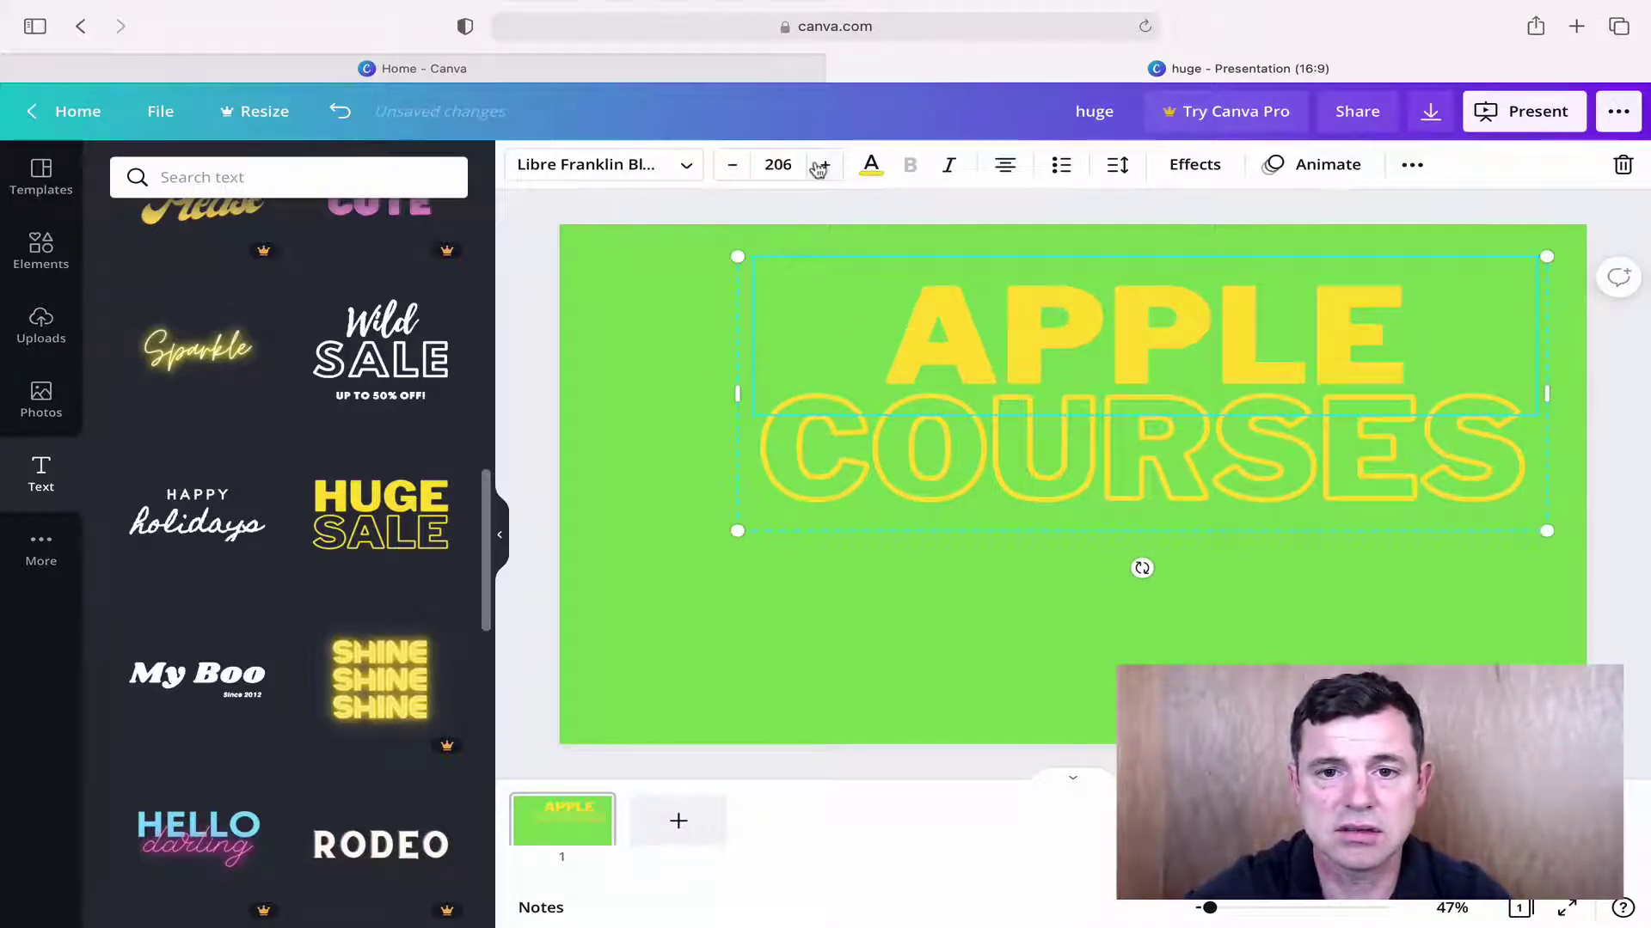
pyautogui.click(739, 167)
pyautogui.click(739, 167)
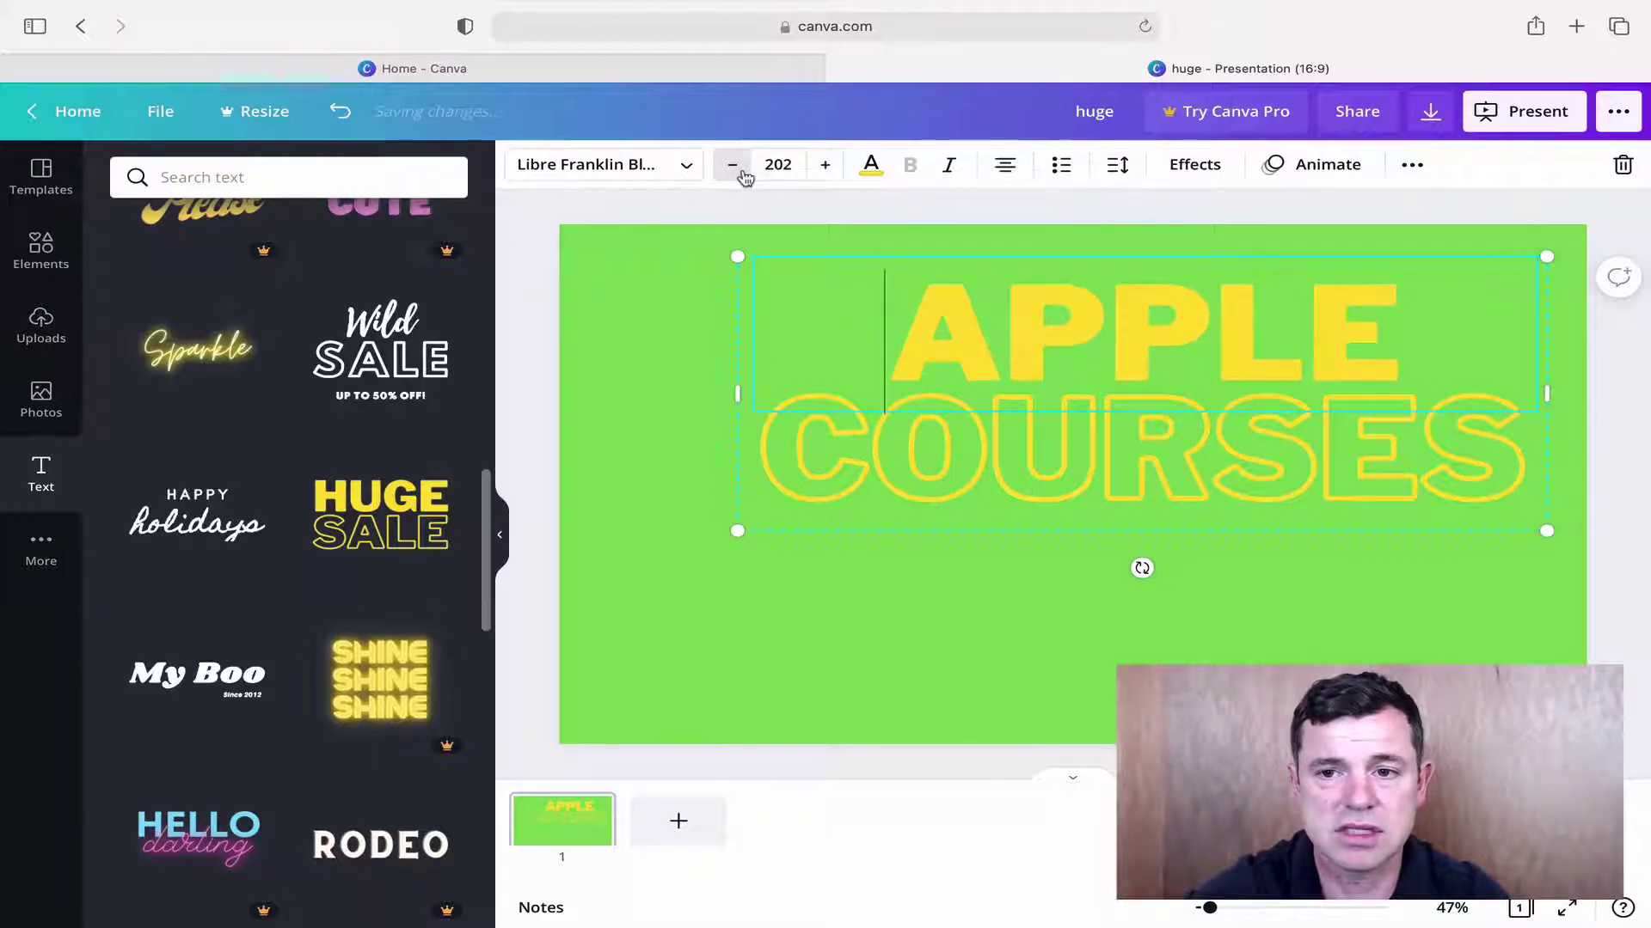
pyautogui.click(738, 169)
pyautogui.click(735, 169)
pyautogui.click(774, 165)
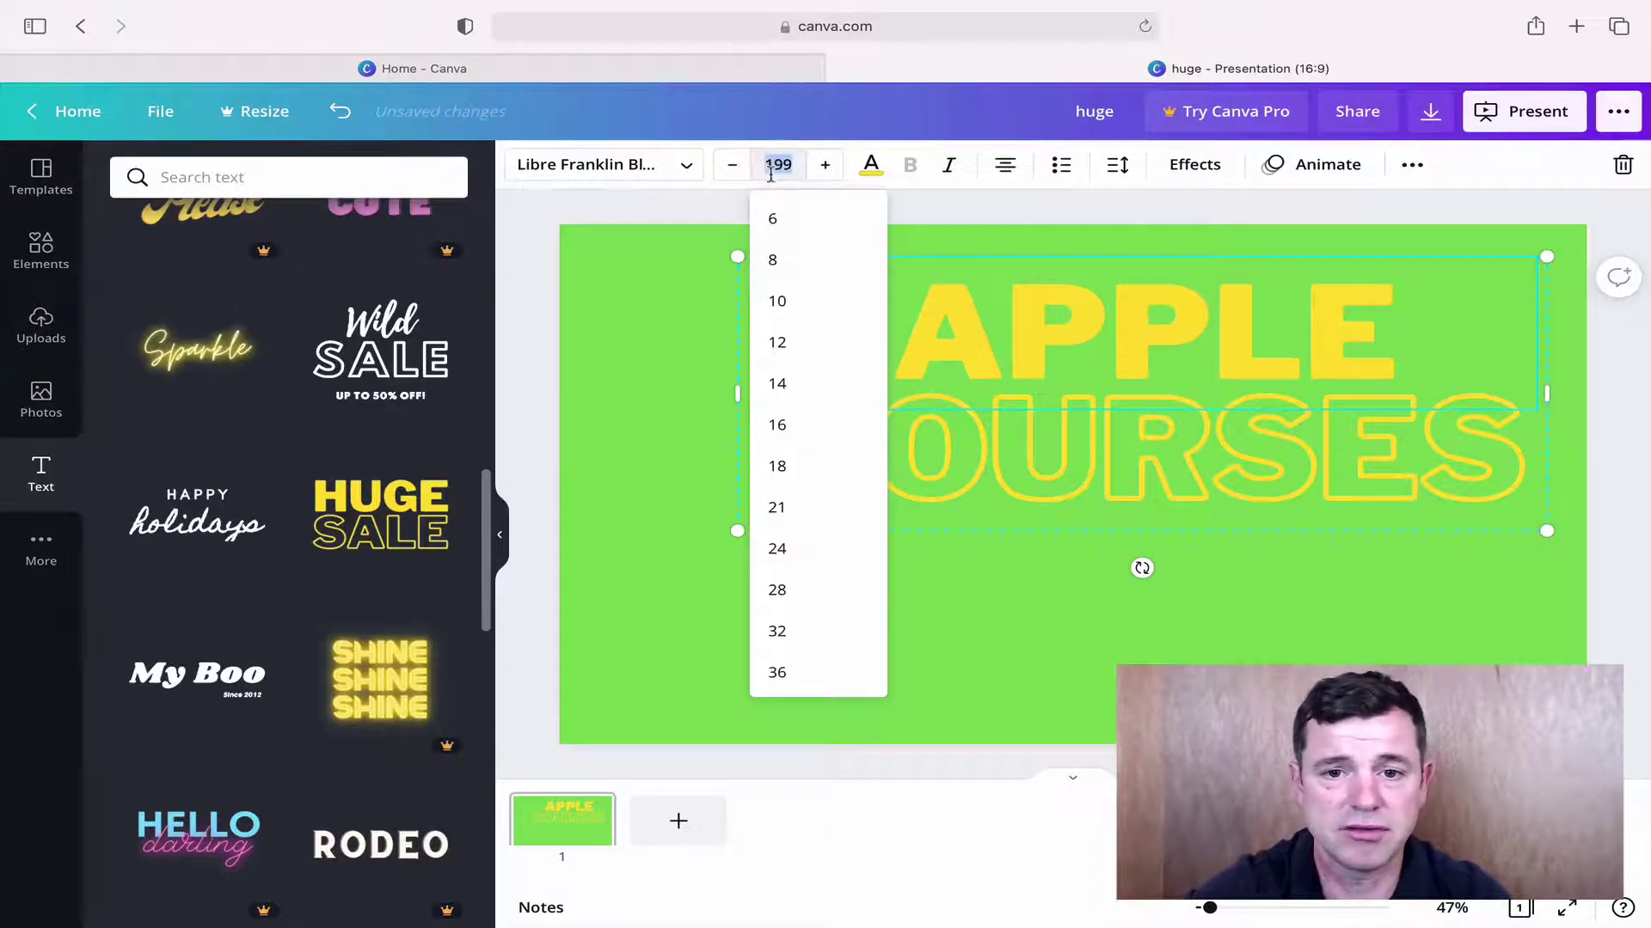
pyautogui.click(781, 674)
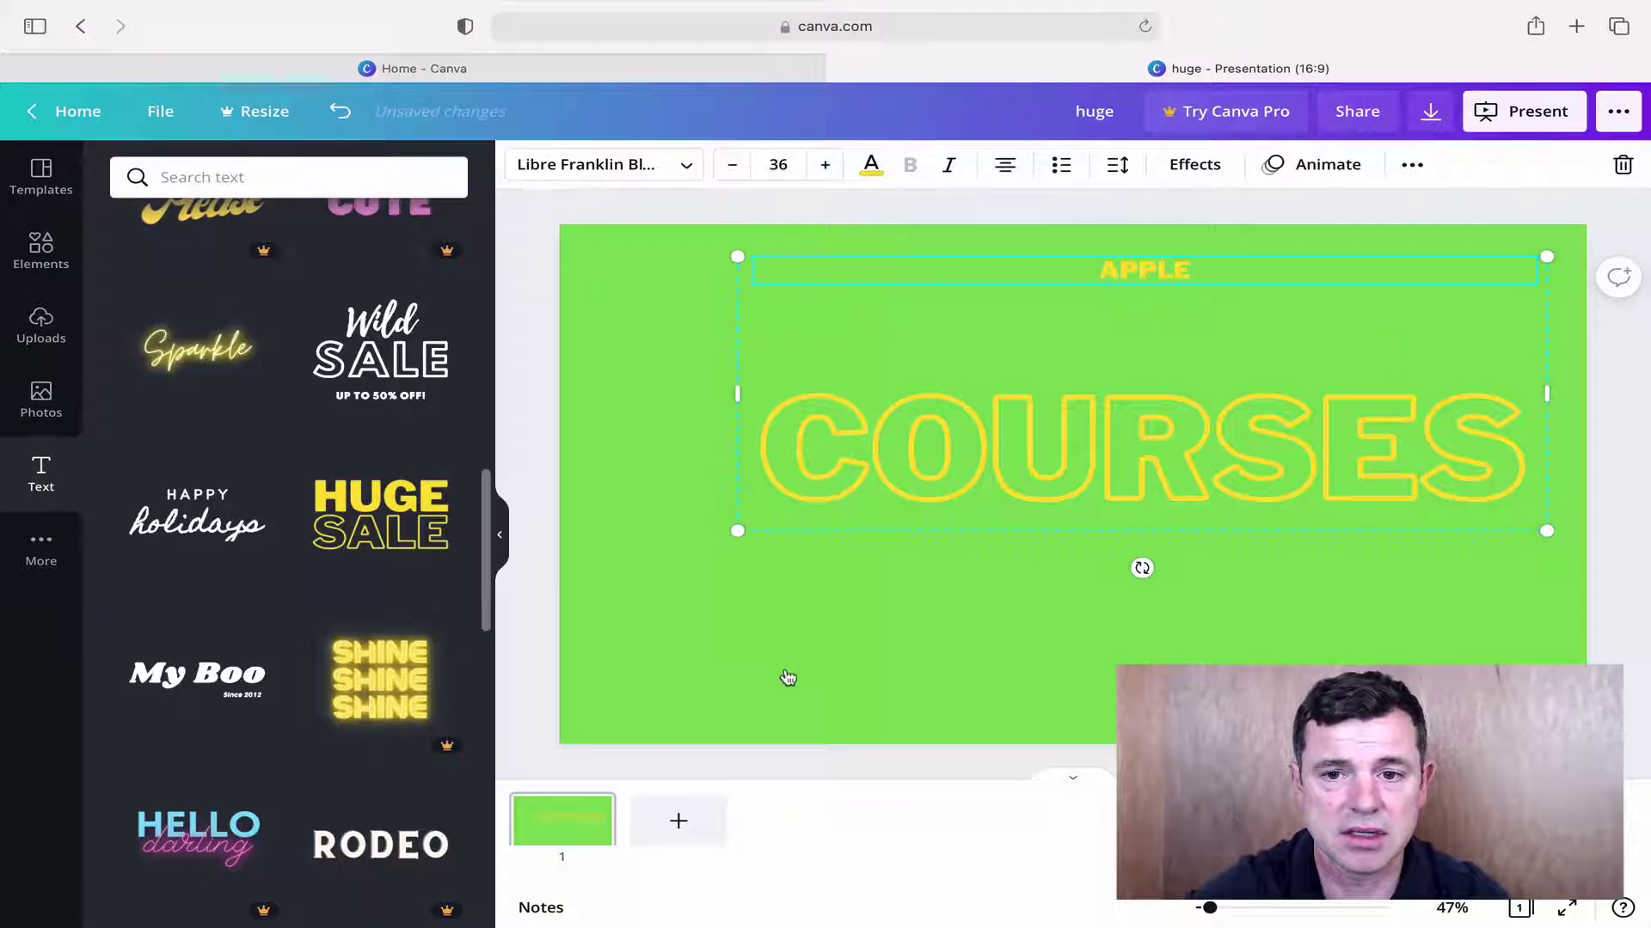
# Step: Reduce the font size of the outlined COURSES line to 42
pyautogui.click(829, 519)
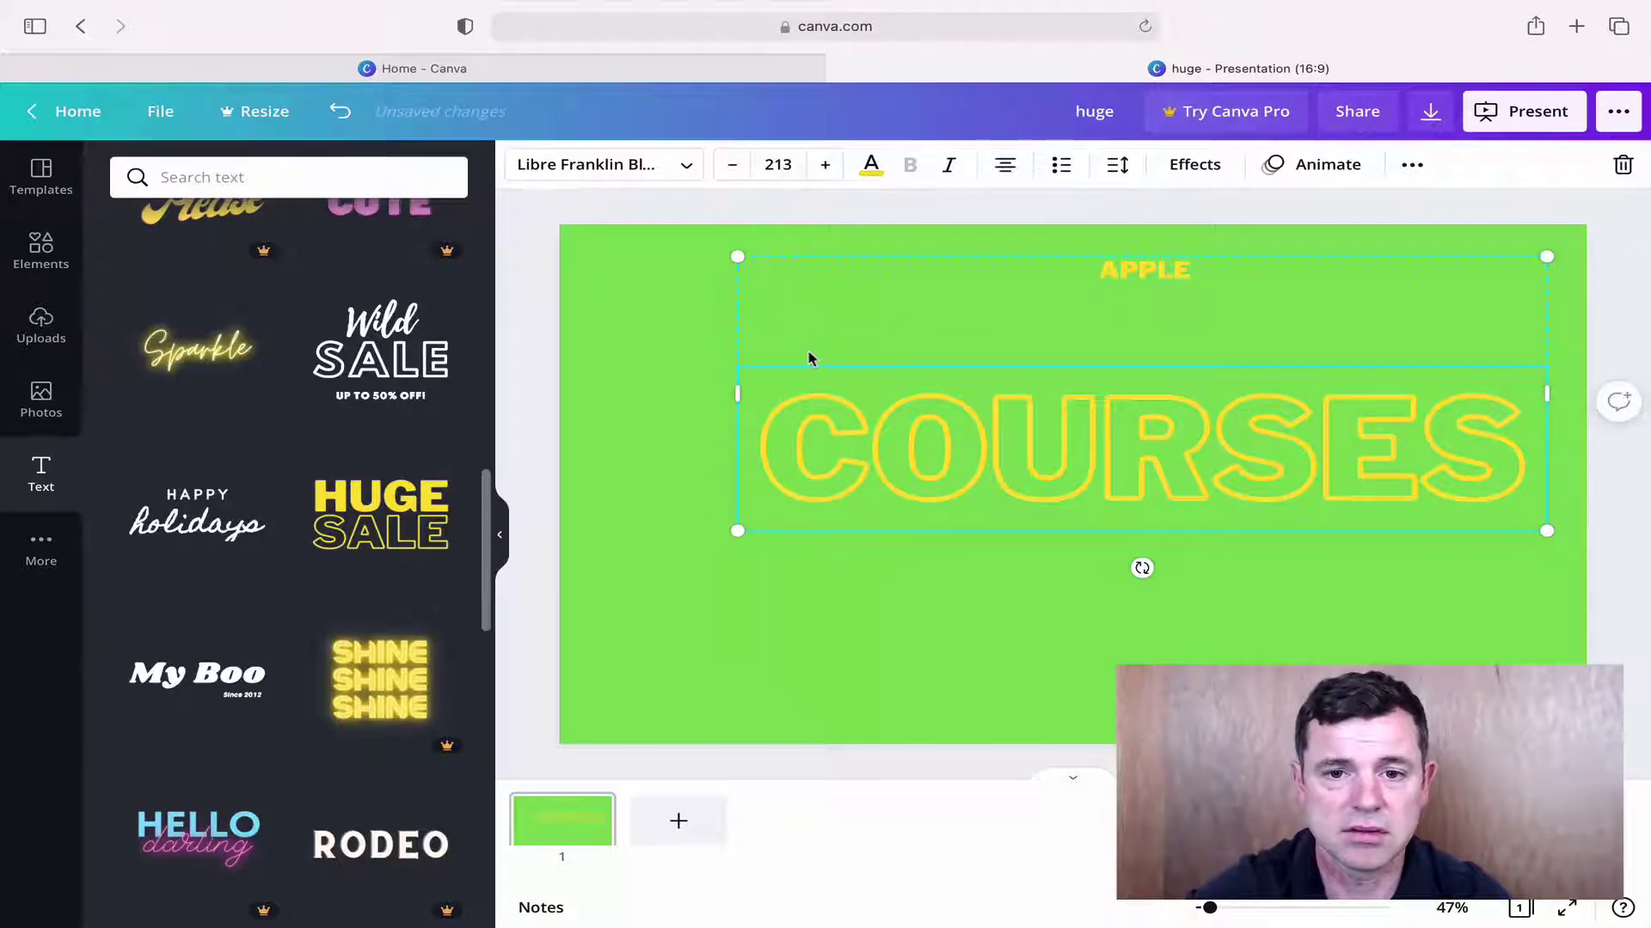
pyautogui.click(777, 164)
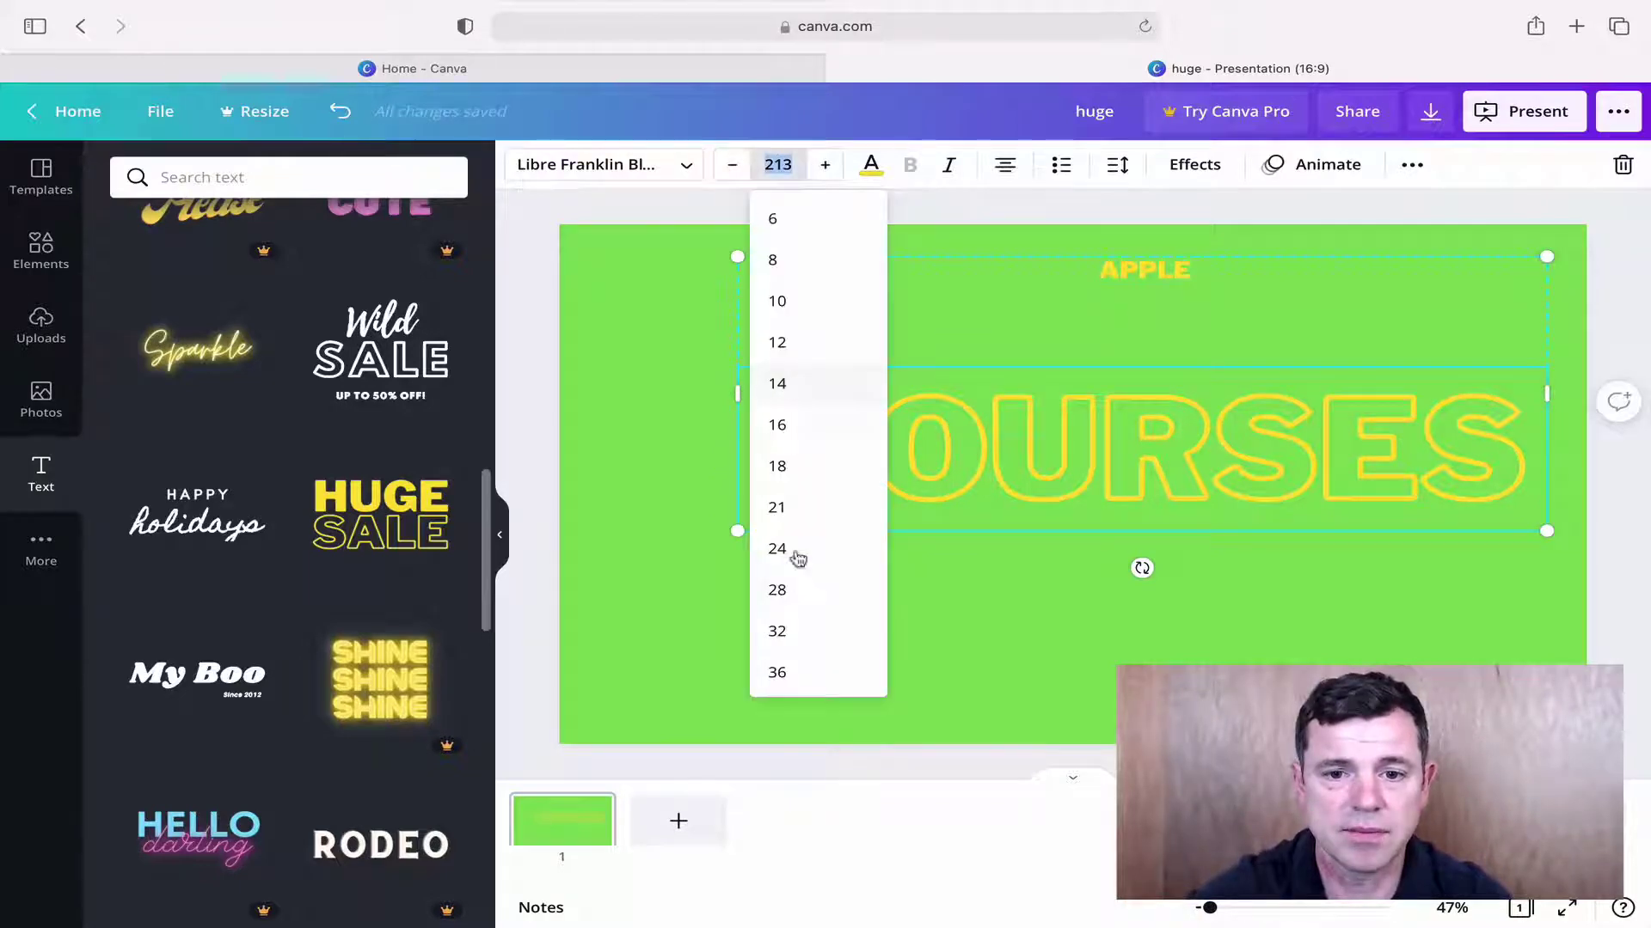
pyautogui.scroll(-2, 787, 636)
pyautogui.click(777, 649)
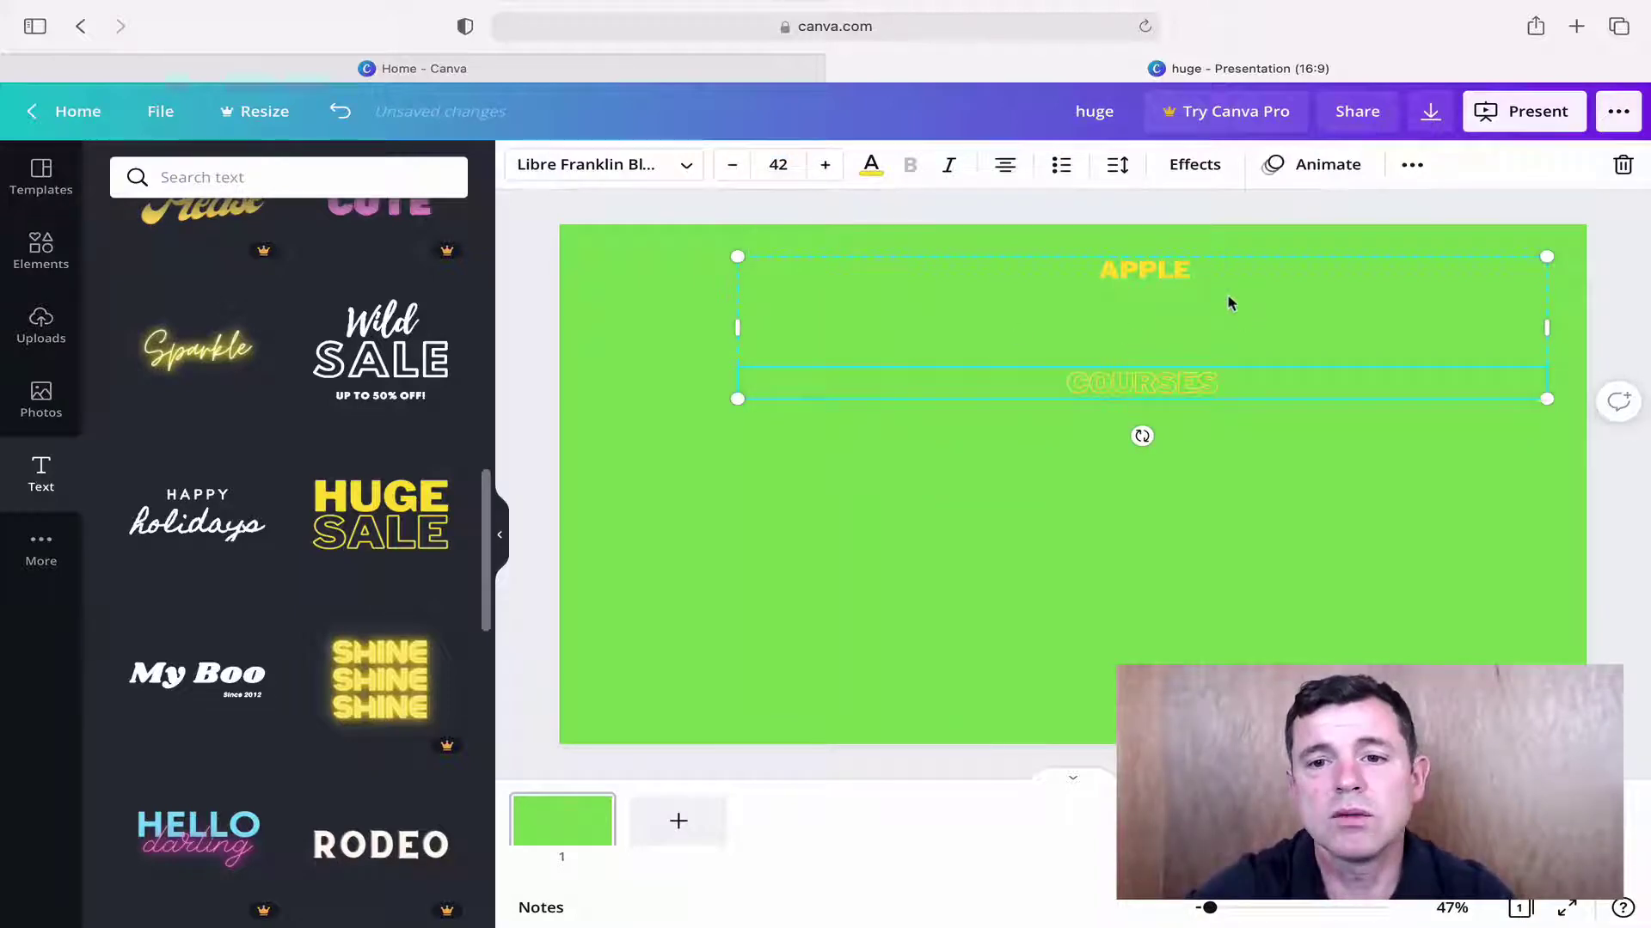
# Step: Increase the font size of COURSES to 71 and of APPLE to 63
pyautogui.click(824, 165)
pyautogui.click(824, 165)
pyautogui.click(825, 165)
pyautogui.click(825, 165)
pyautogui.click(824, 165)
pyautogui.click(825, 165)
pyautogui.doubleClick(824, 166)
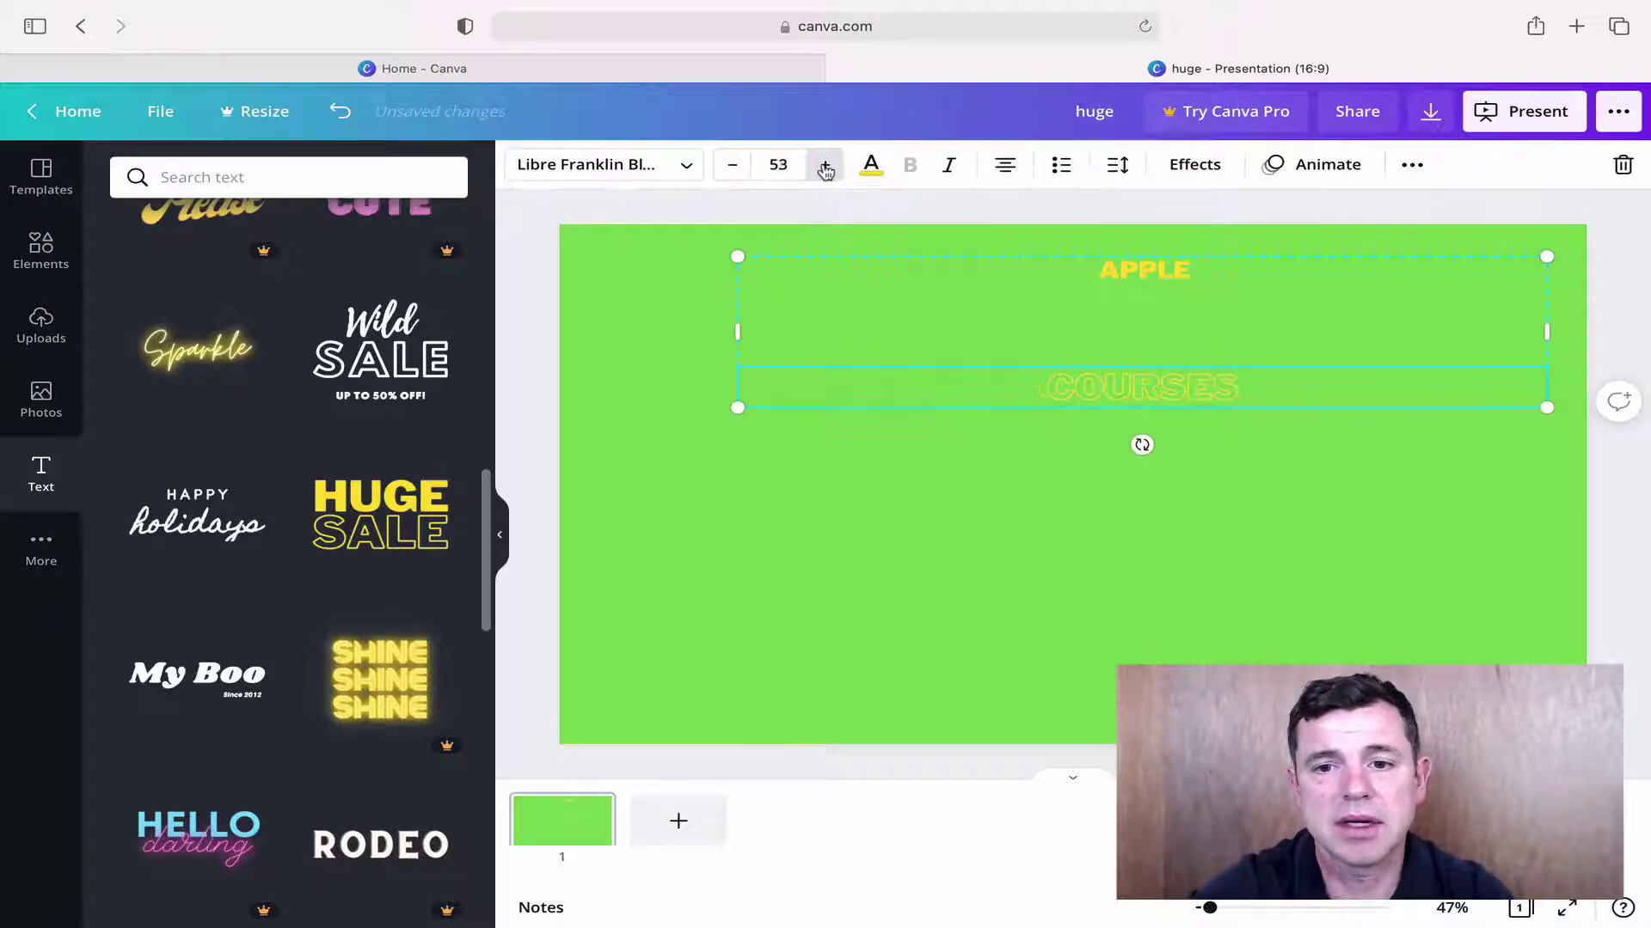
pyautogui.doubleClick(825, 165)
pyautogui.doubleClick(825, 165)
pyautogui.click(824, 165)
pyautogui.doubleClick(823, 163)
pyautogui.doubleClick(821, 163)
pyautogui.doubleClick(821, 163)
pyautogui.doubleClick(821, 163)
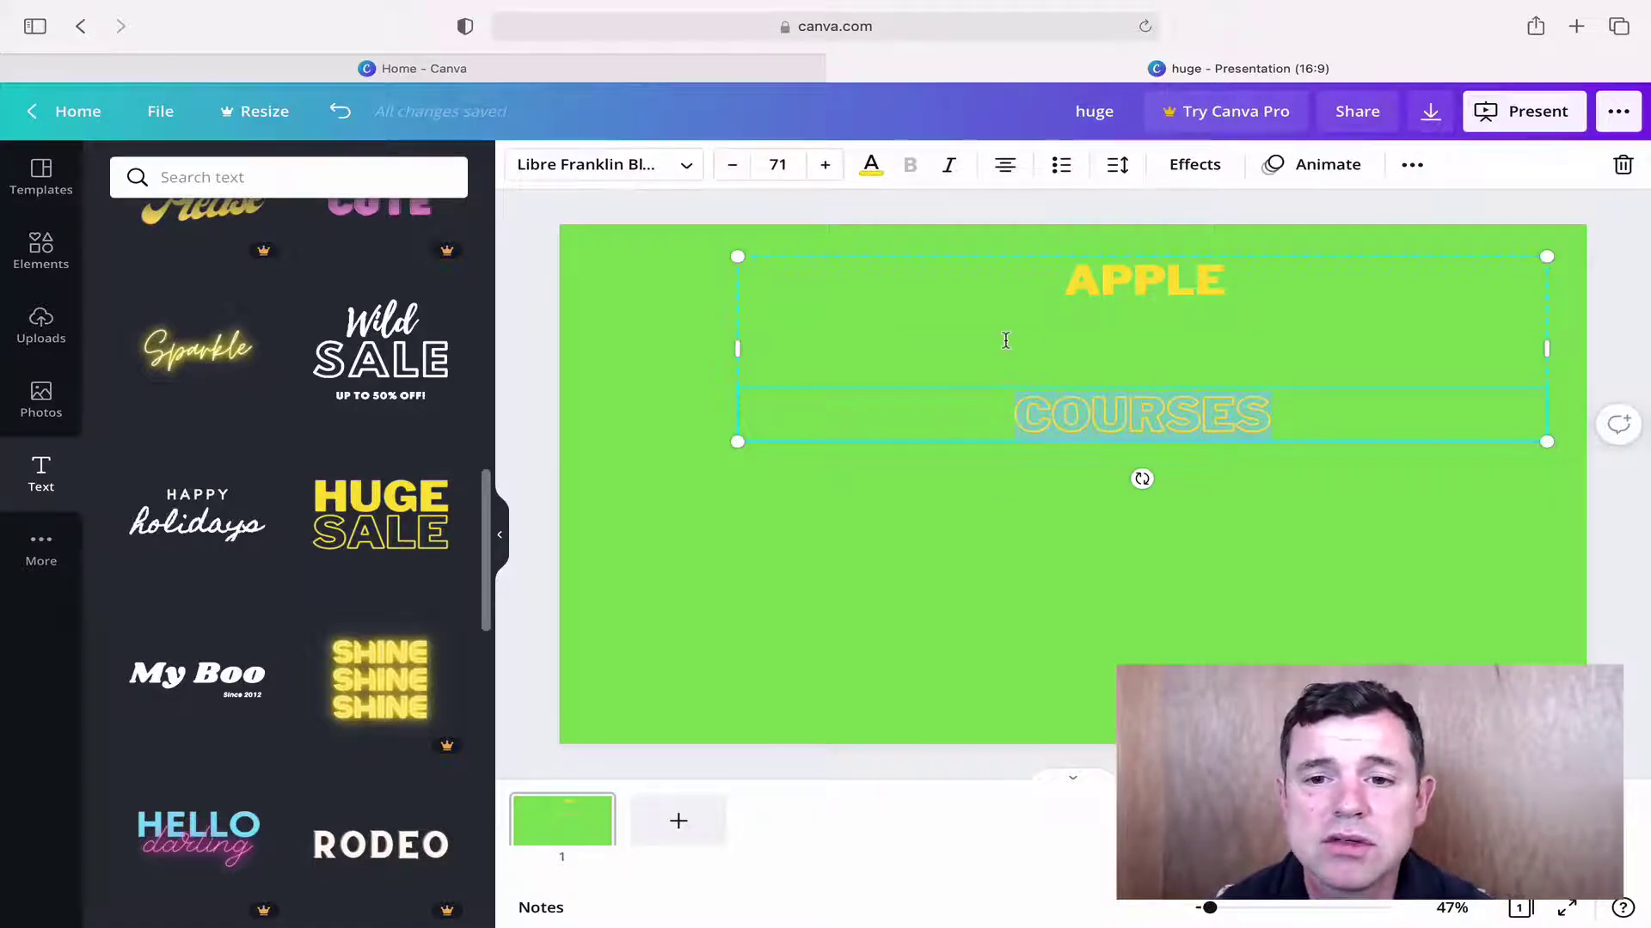
# Step: Shift the text group slightly down and to the right, and try grey as the colour of the word APPLE
pyautogui.moveTo(1024, 284); pyautogui.dragTo(1050, 309)
pyautogui.click(1089, 318)
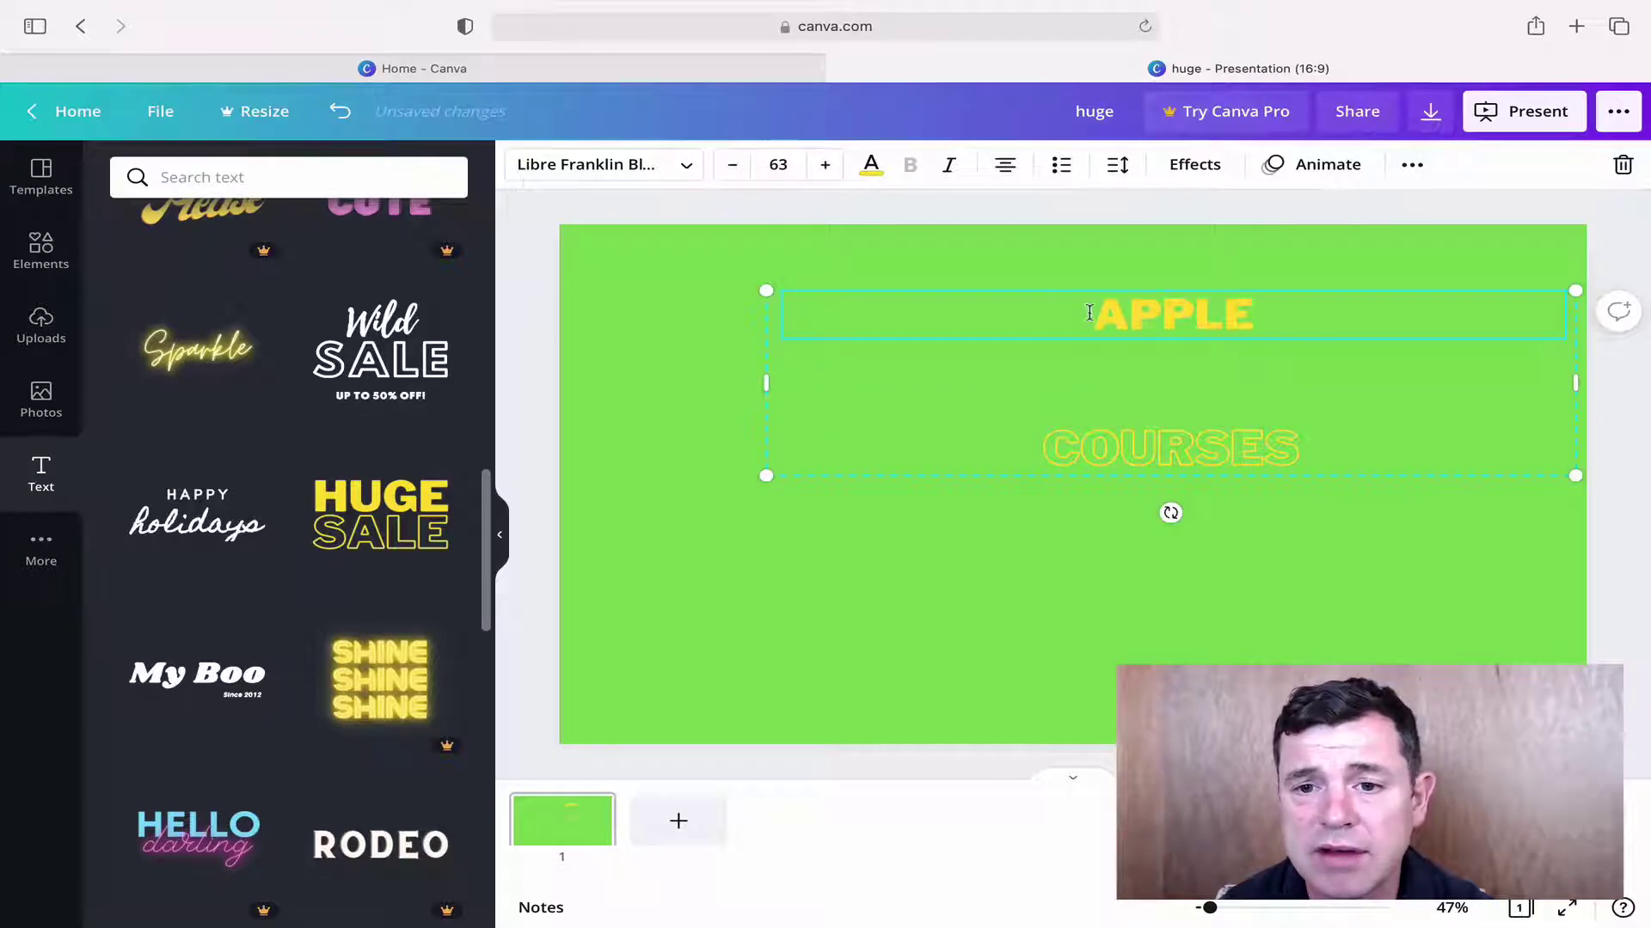
pyautogui.moveTo(1221, 313); pyautogui.dragTo(1264, 315)
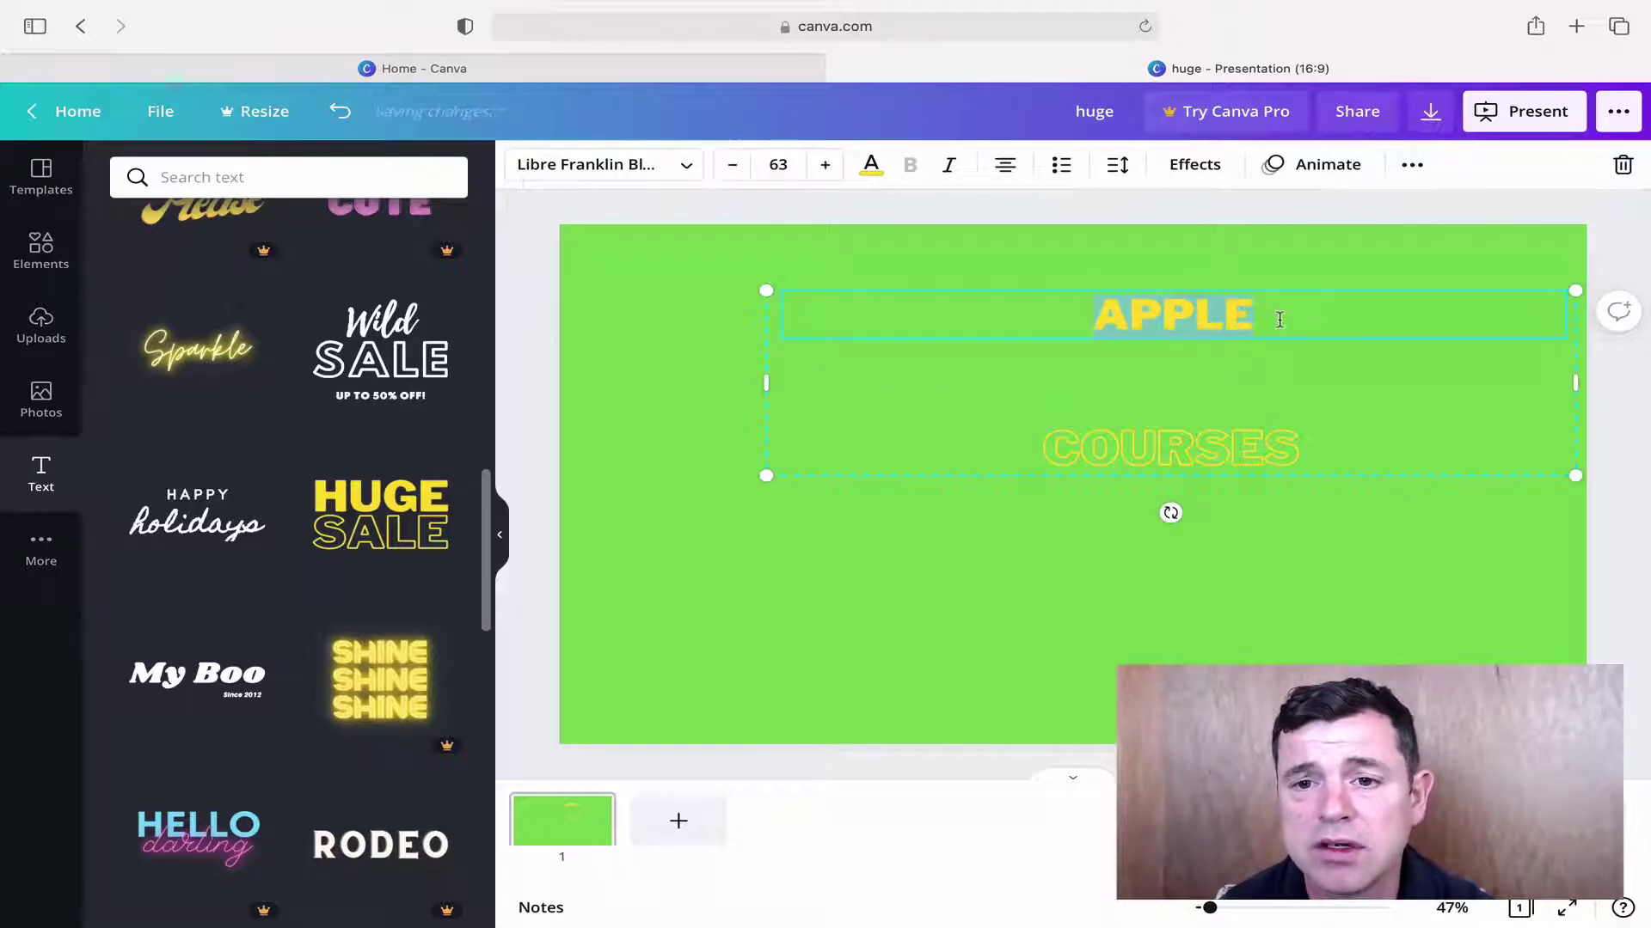
pyautogui.click(871, 164)
pyautogui.click(257, 462)
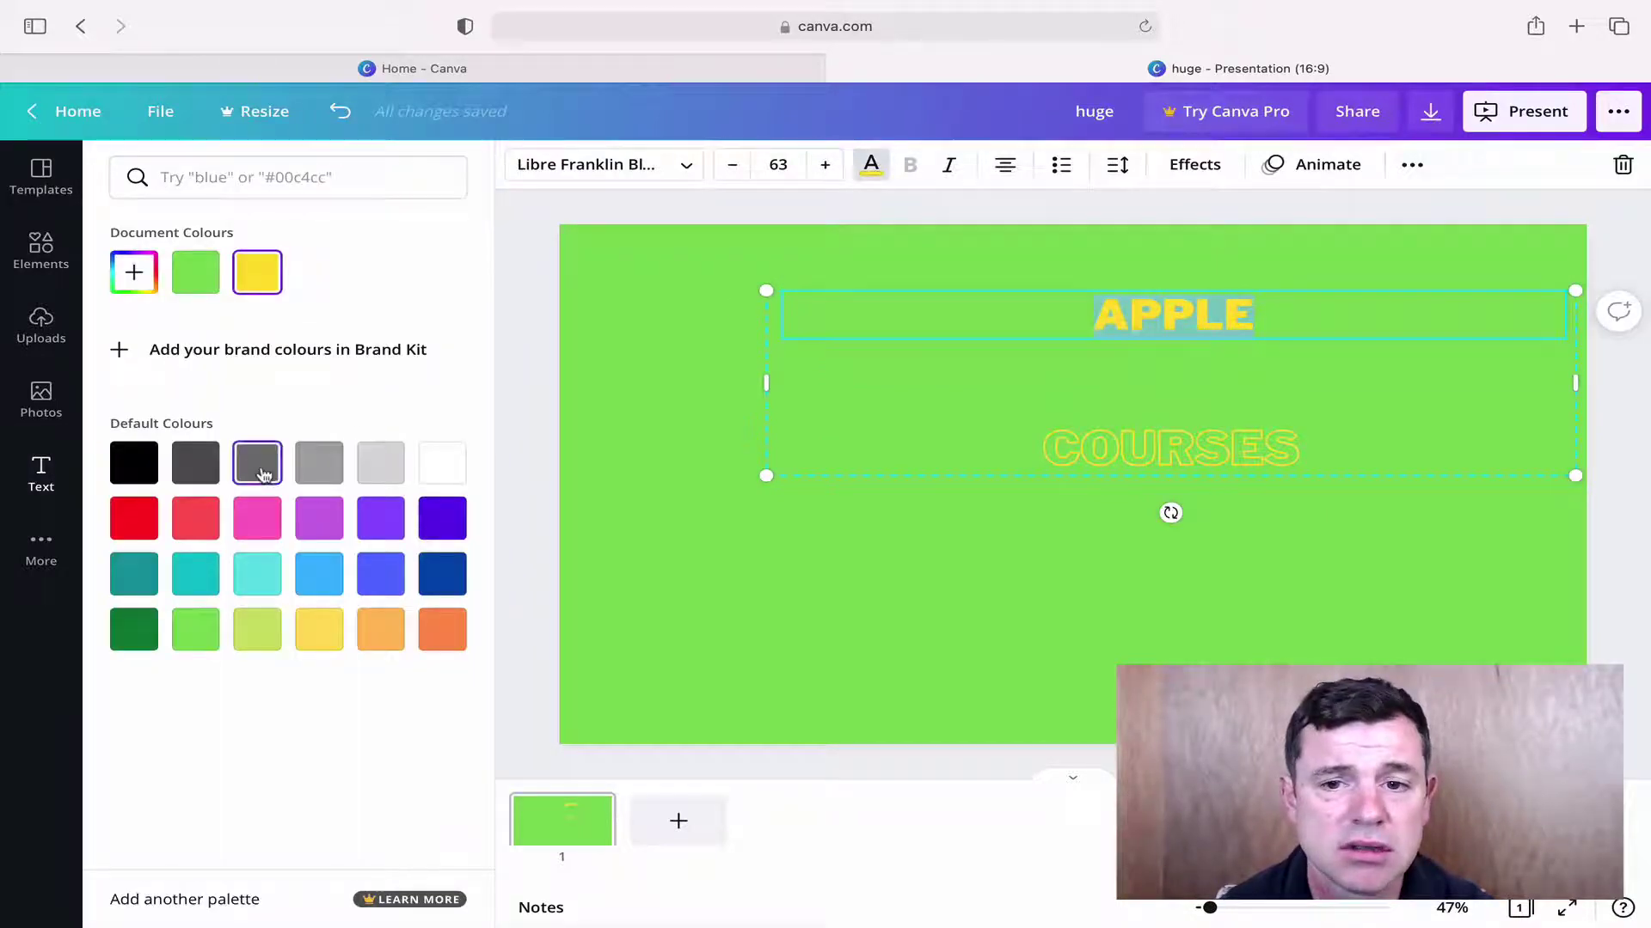
pyautogui.click(880, 461)
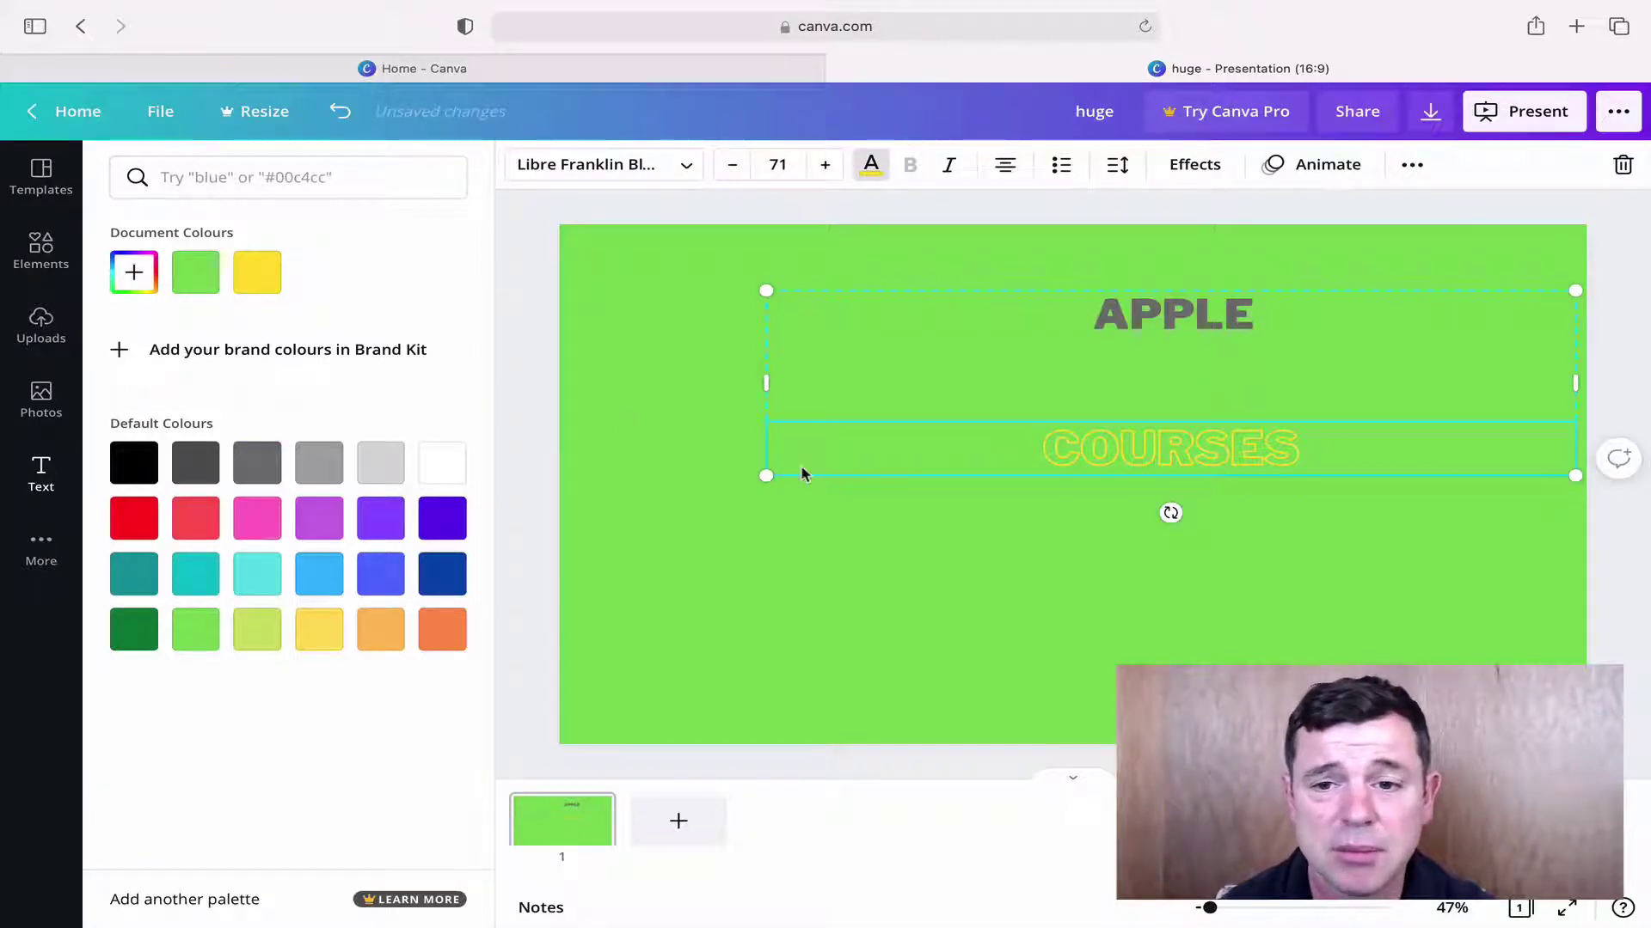
pyautogui.press('super+z')
# Step: Recolour the outlined word COURSES pink from the default colours to match the word APPLE
pyautogui.click(1207, 421)
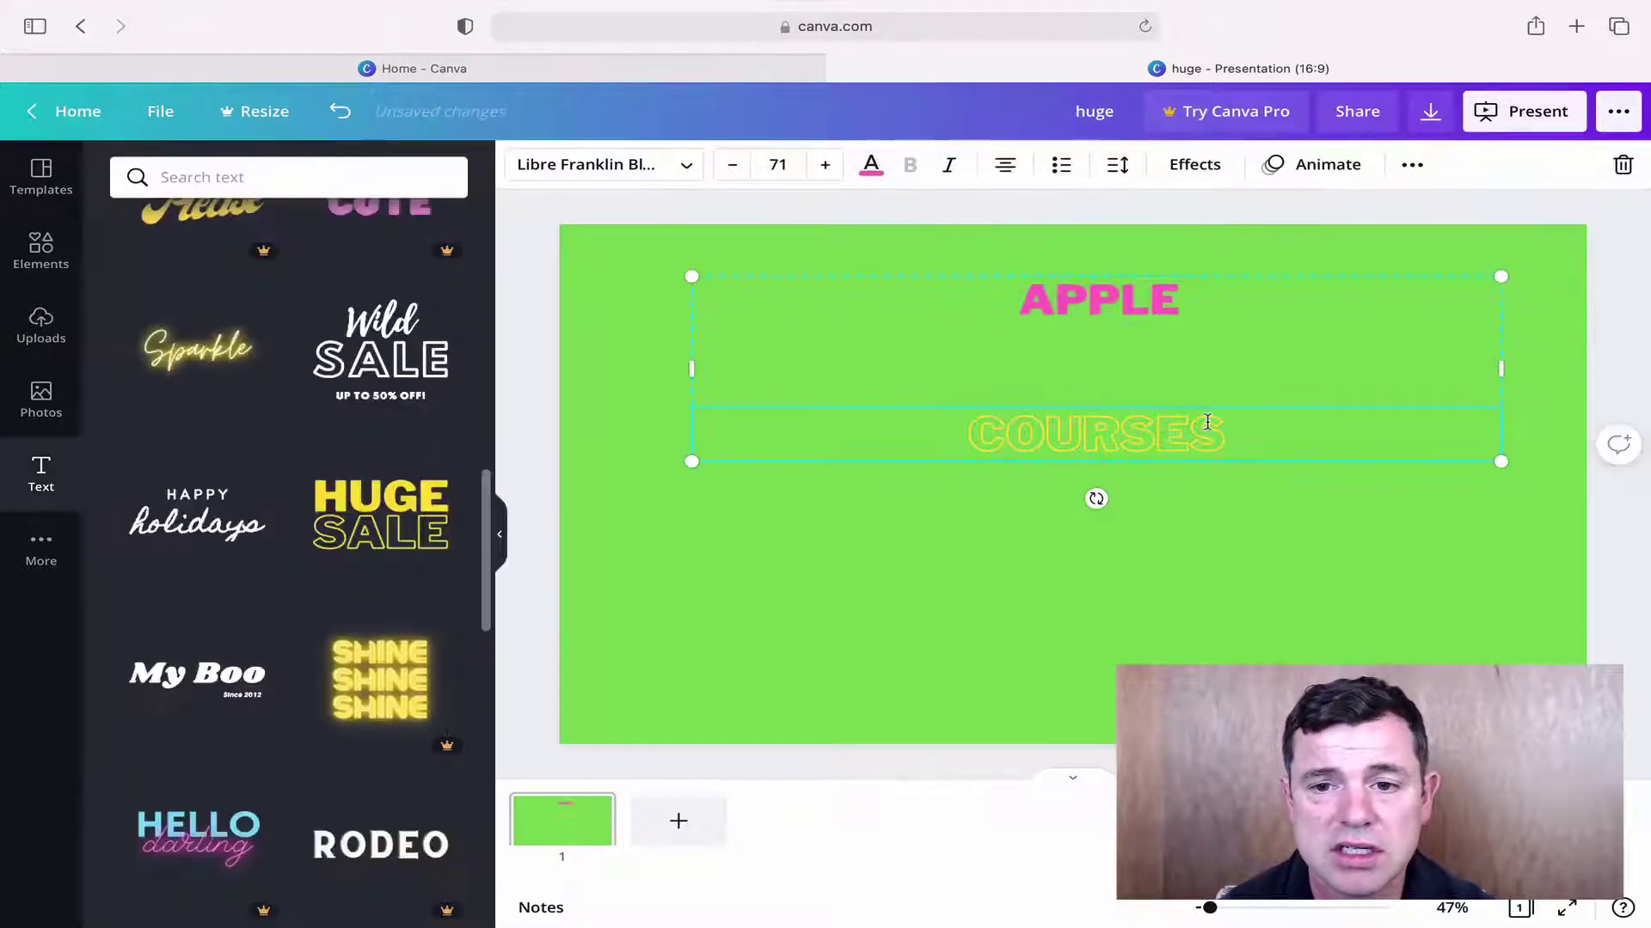
pyautogui.moveTo(1228, 429); pyautogui.dragTo(984, 410)
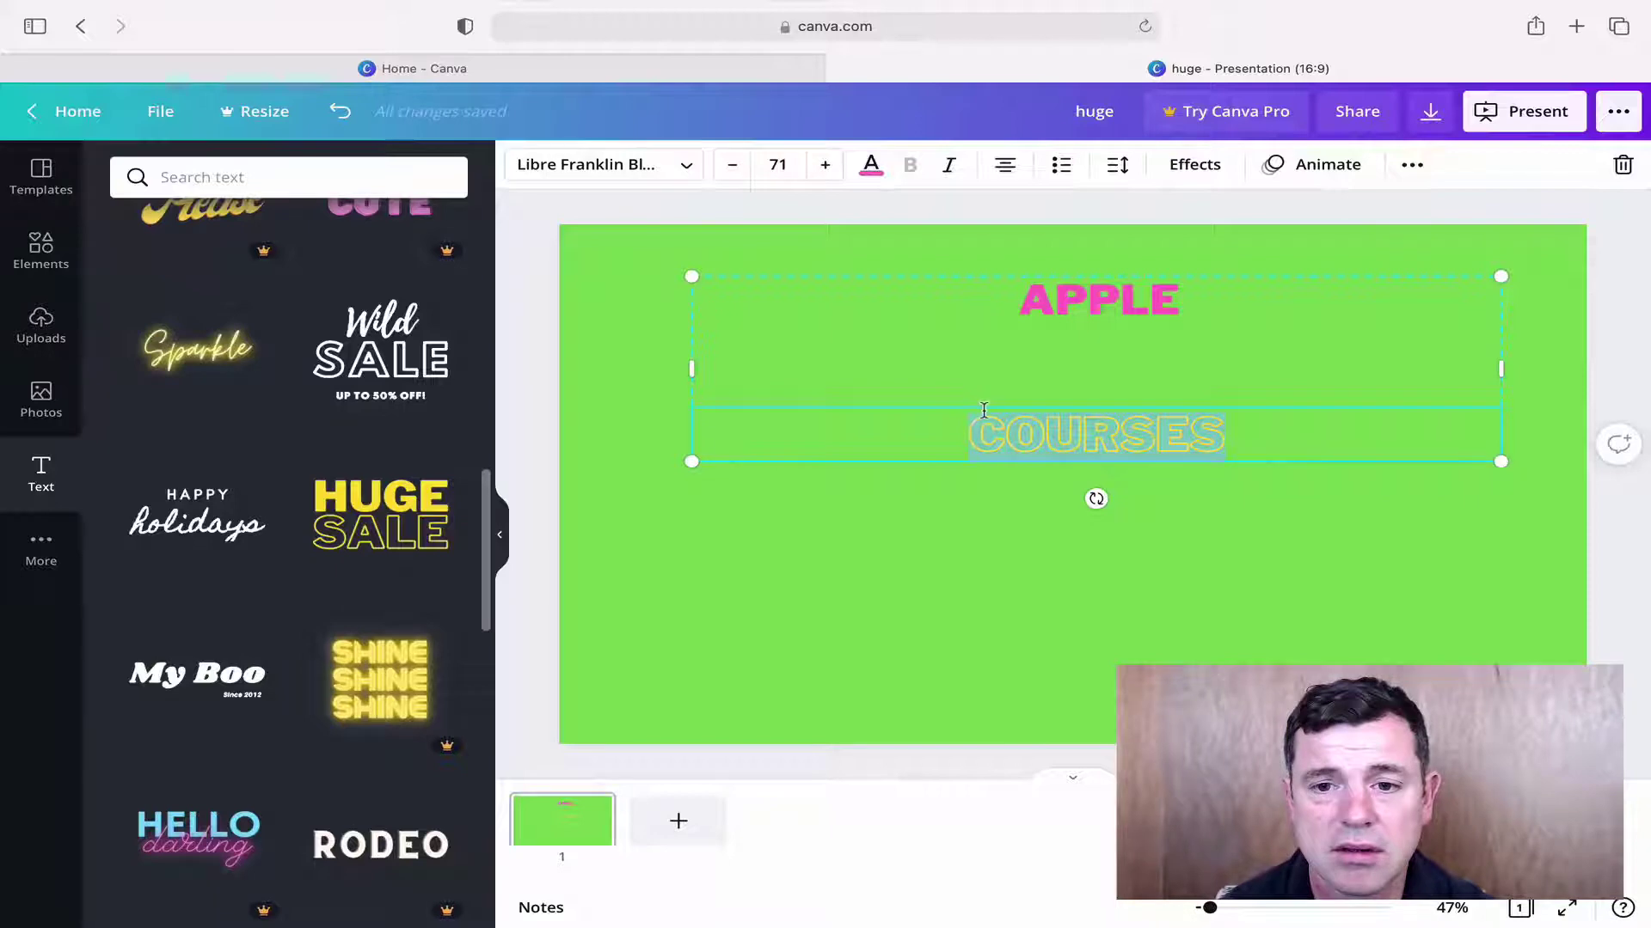
pyautogui.click(873, 165)
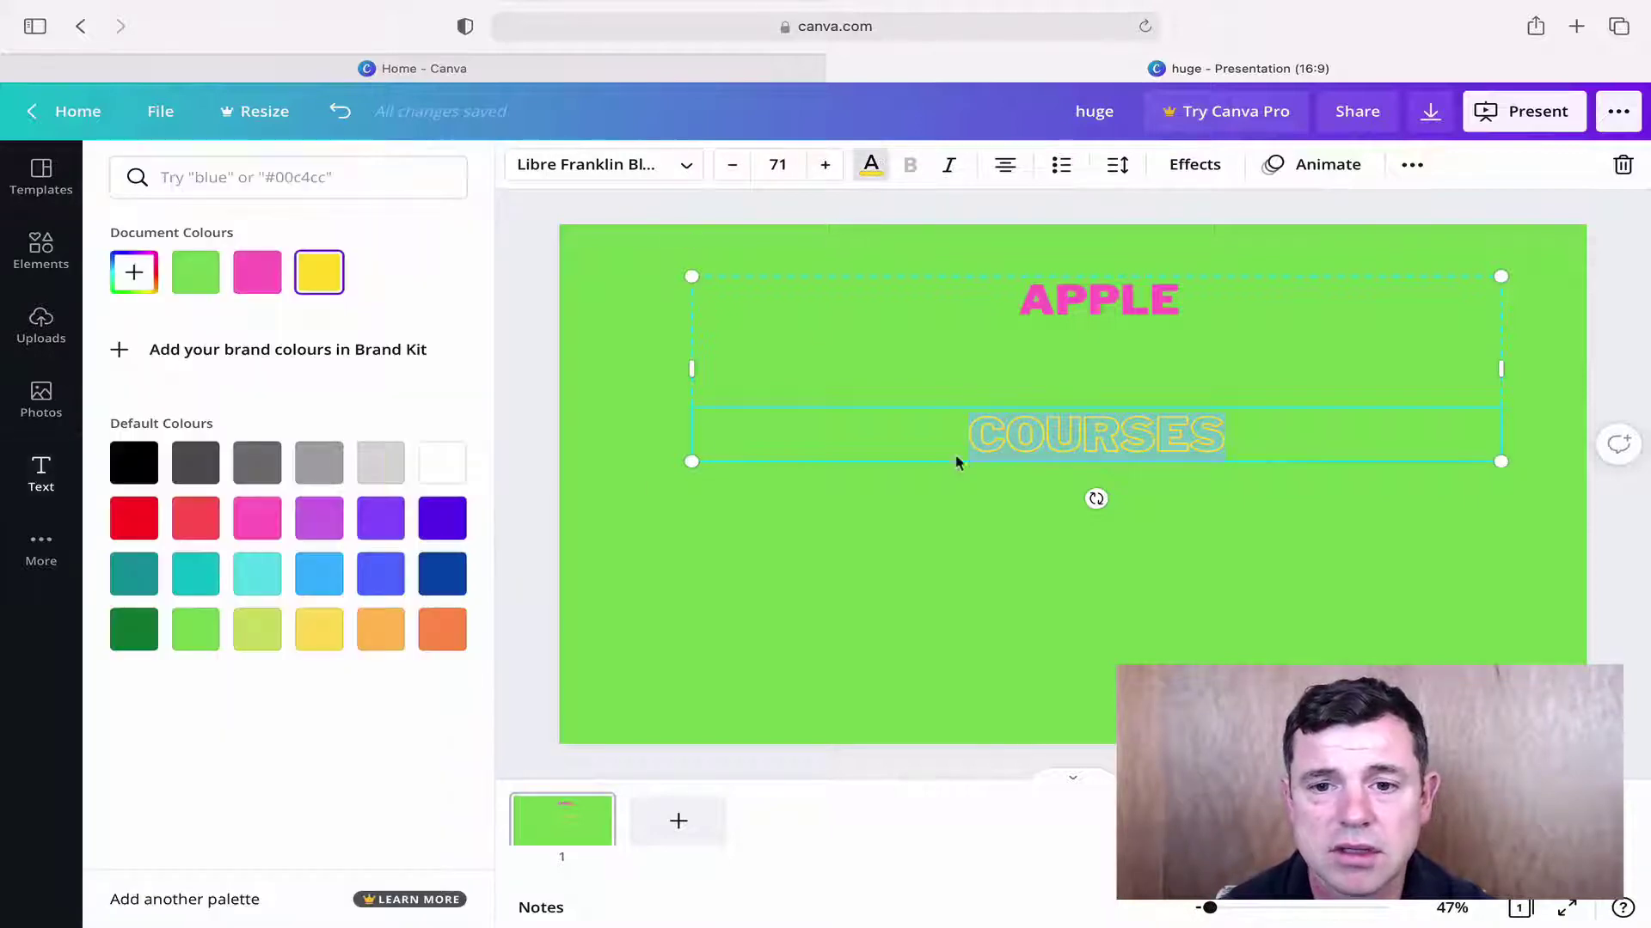
pyautogui.click(257, 518)
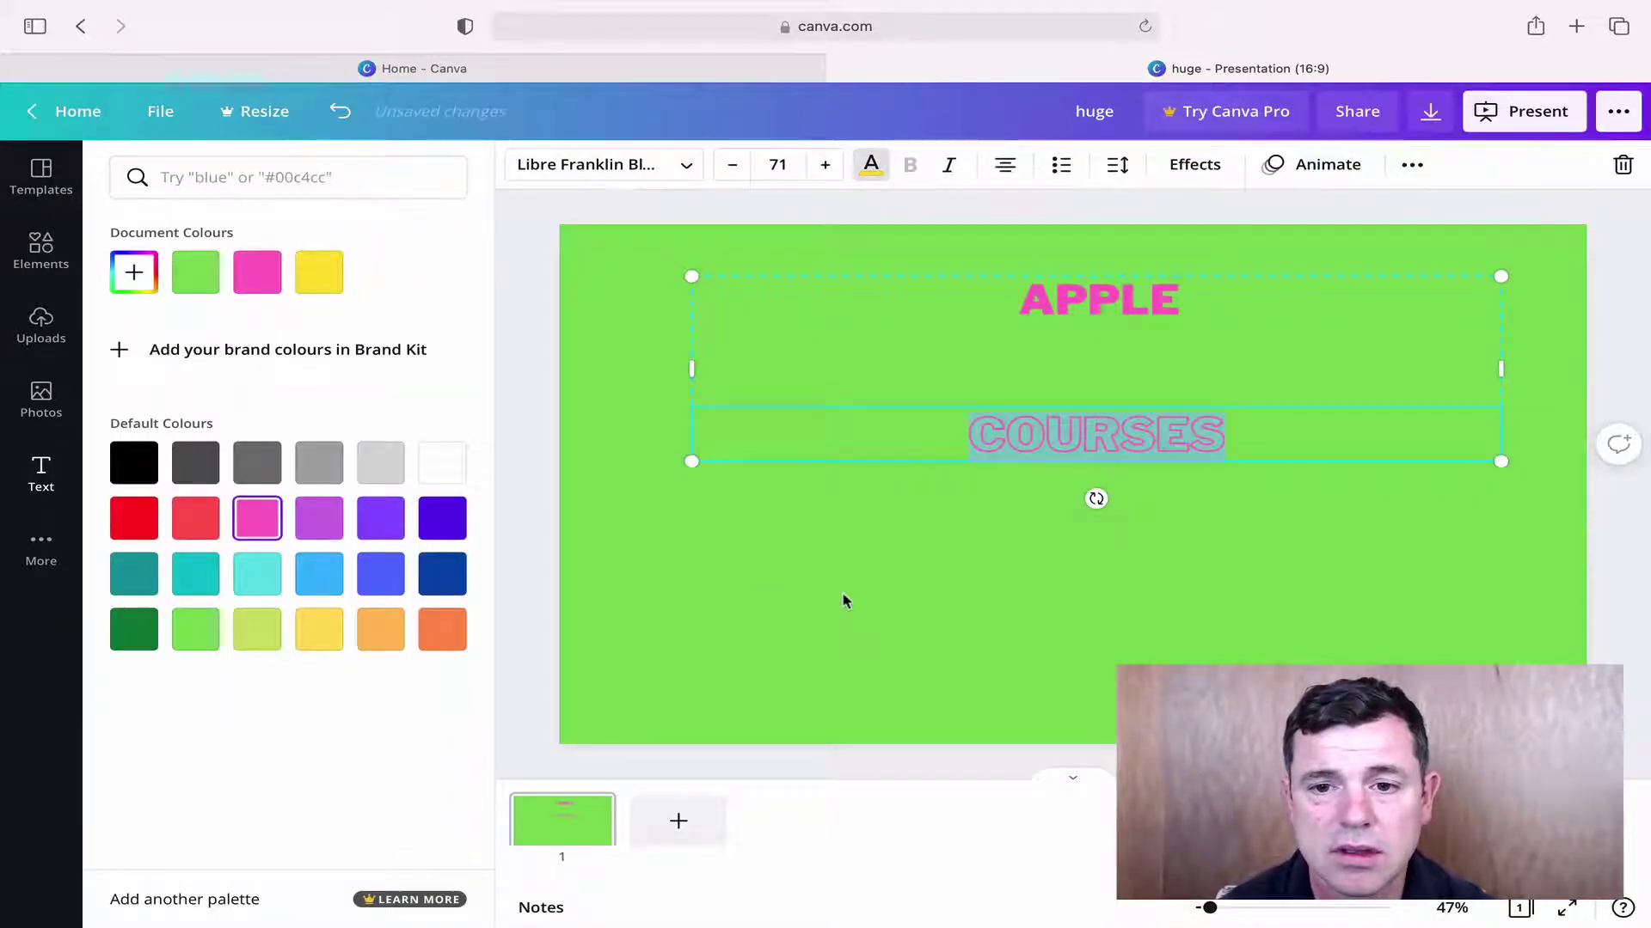
pyautogui.click(1075, 406)
# Step: Set the font size of the word APPLE to 120
pyautogui.click(1016, 312)
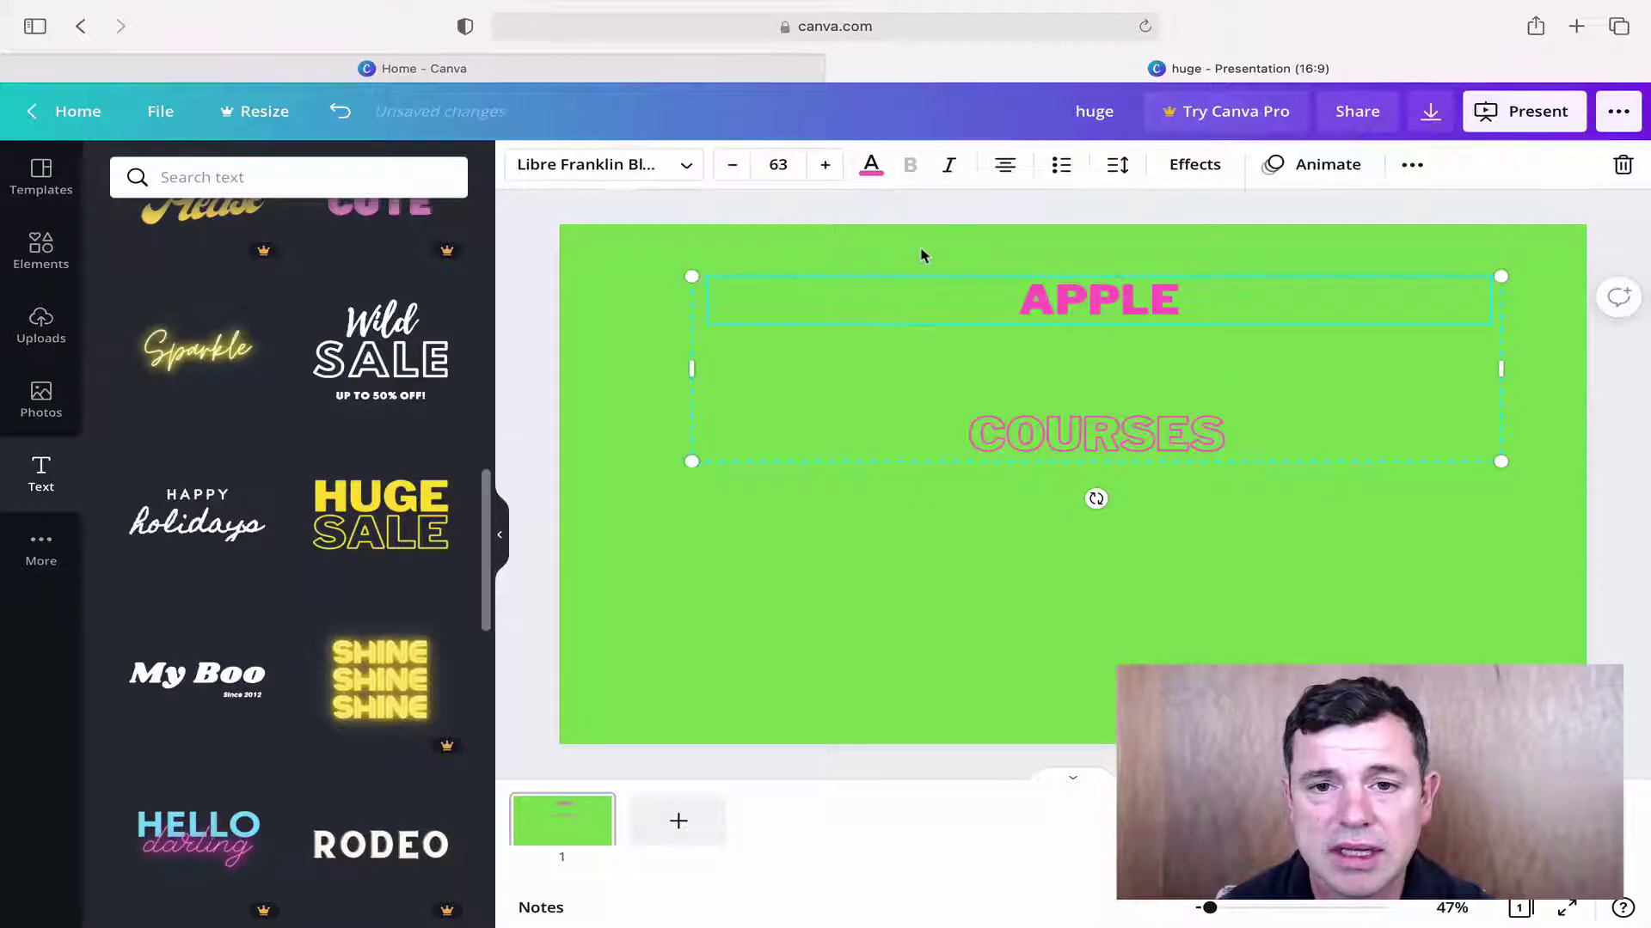
pyautogui.click(778, 165)
pyautogui.scroll(-5, 849, 473)
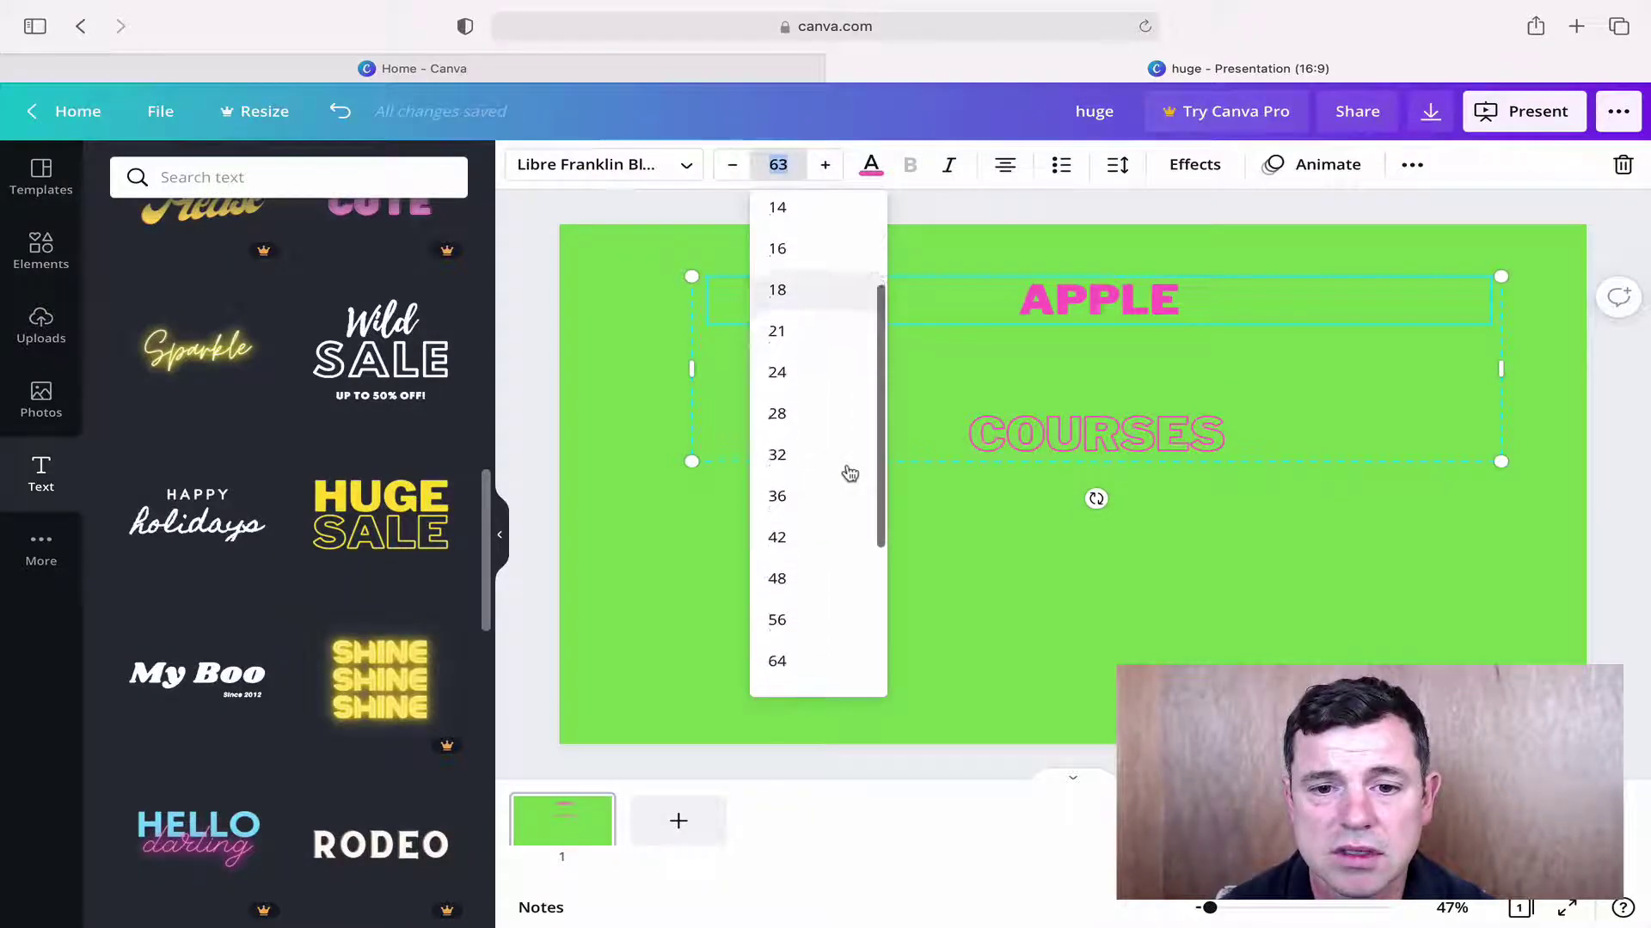
pyautogui.scroll(-3, 849, 473)
pyautogui.click(798, 635)
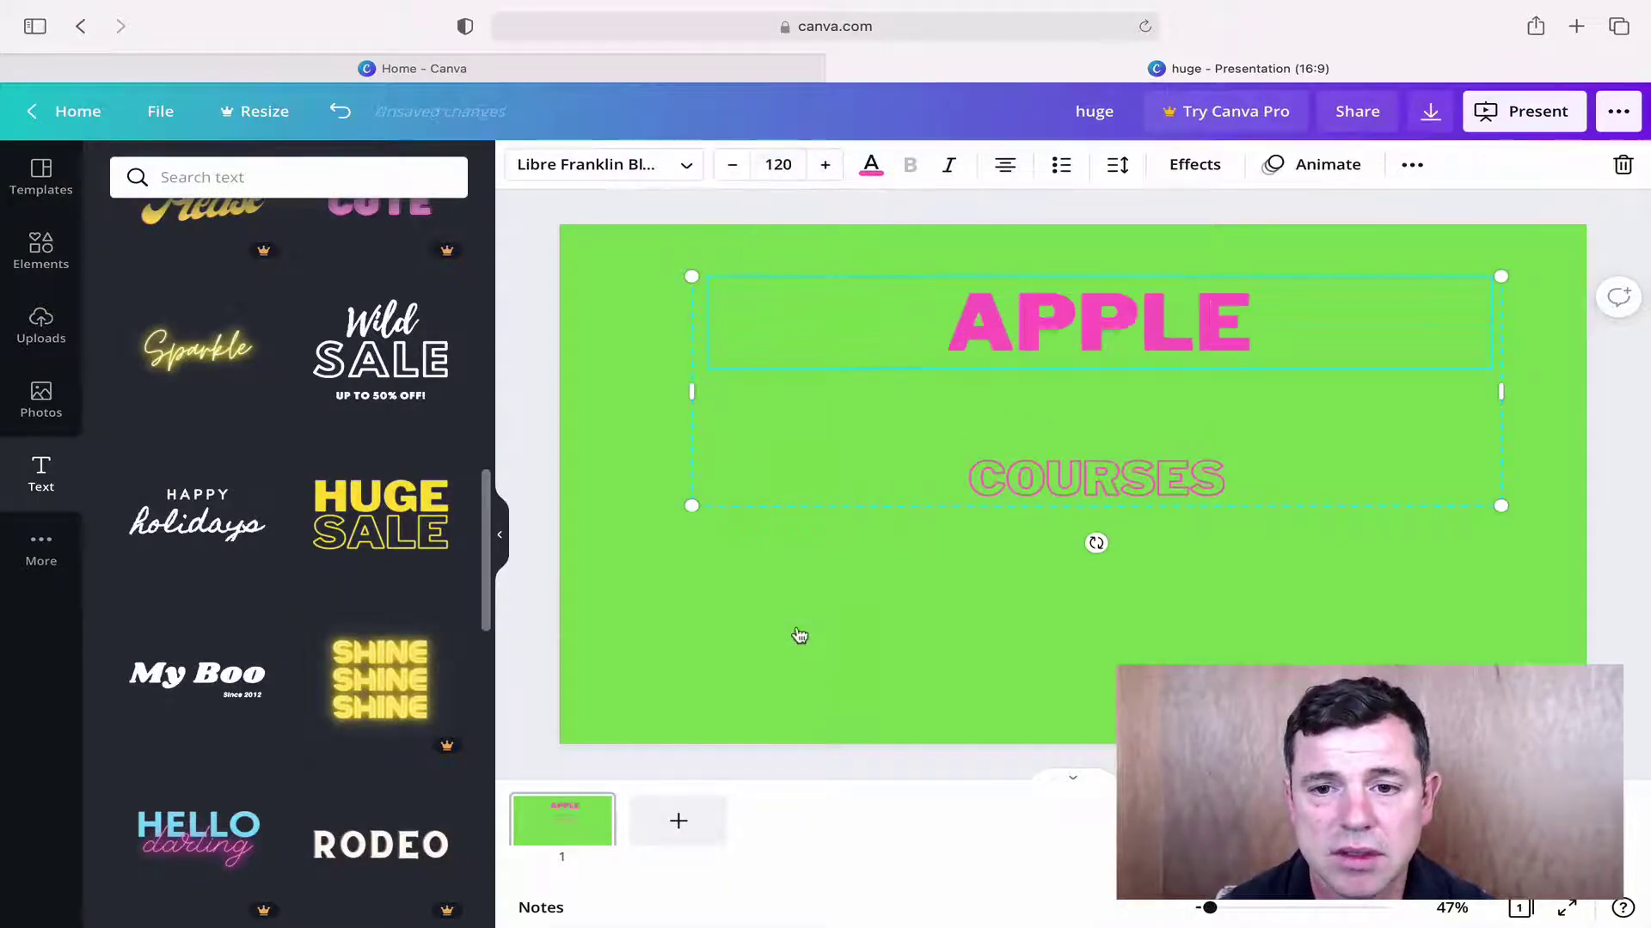
# Step: Set the font size of the outlined word COURSES to 120
pyautogui.click(1002, 477)
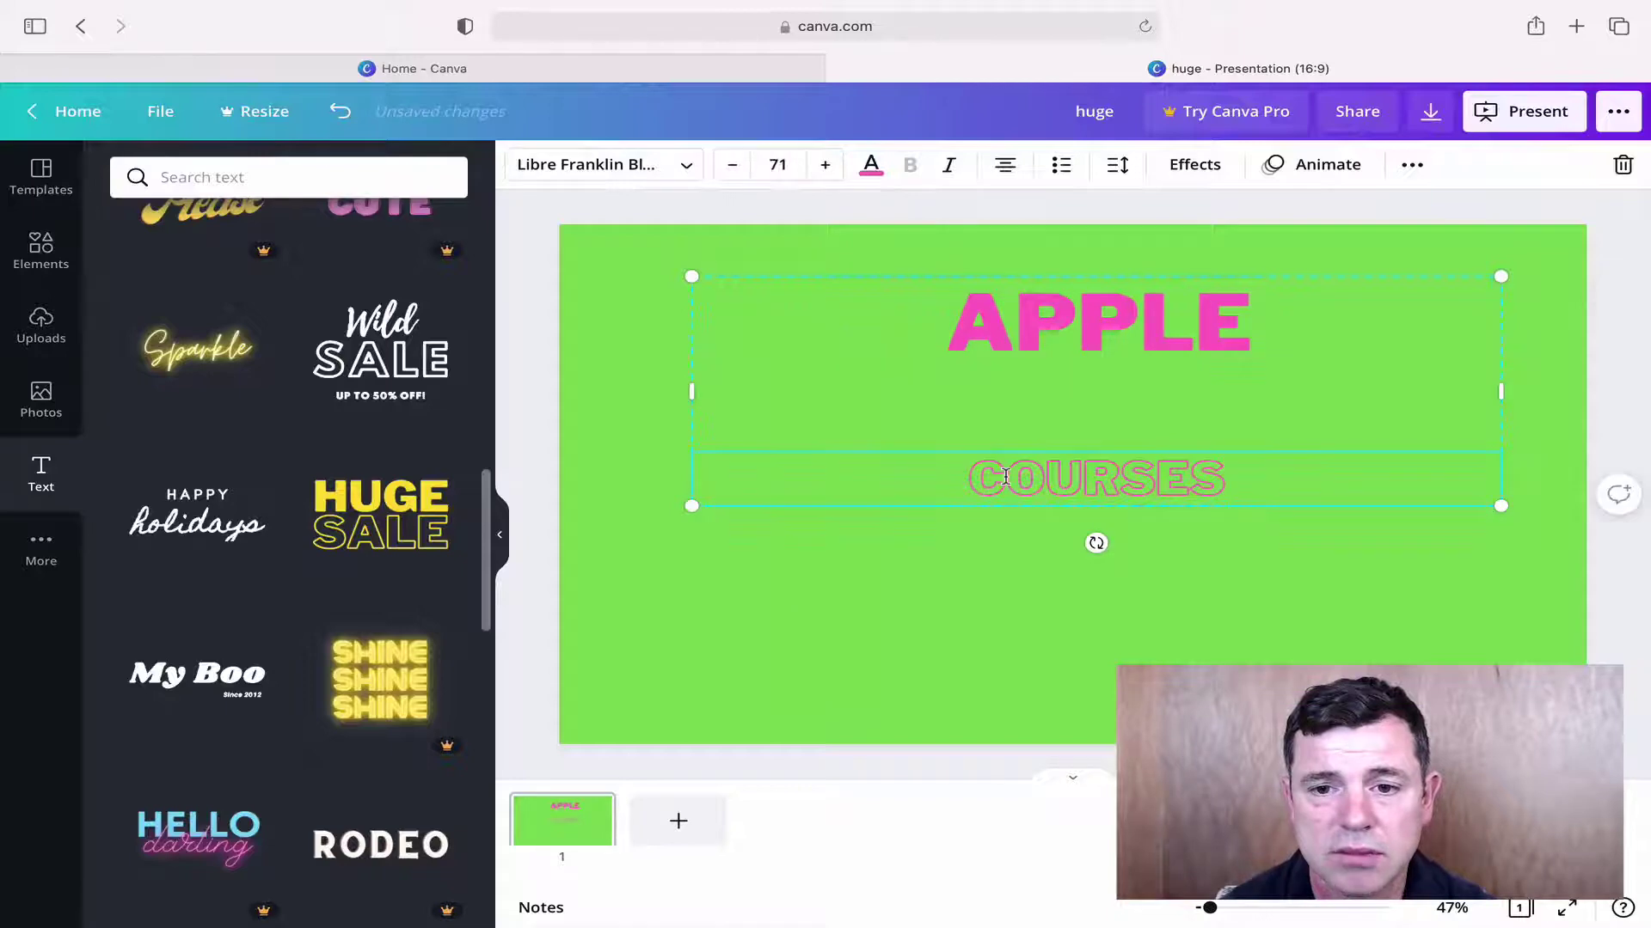
pyautogui.click(826, 165)
pyautogui.click(778, 164)
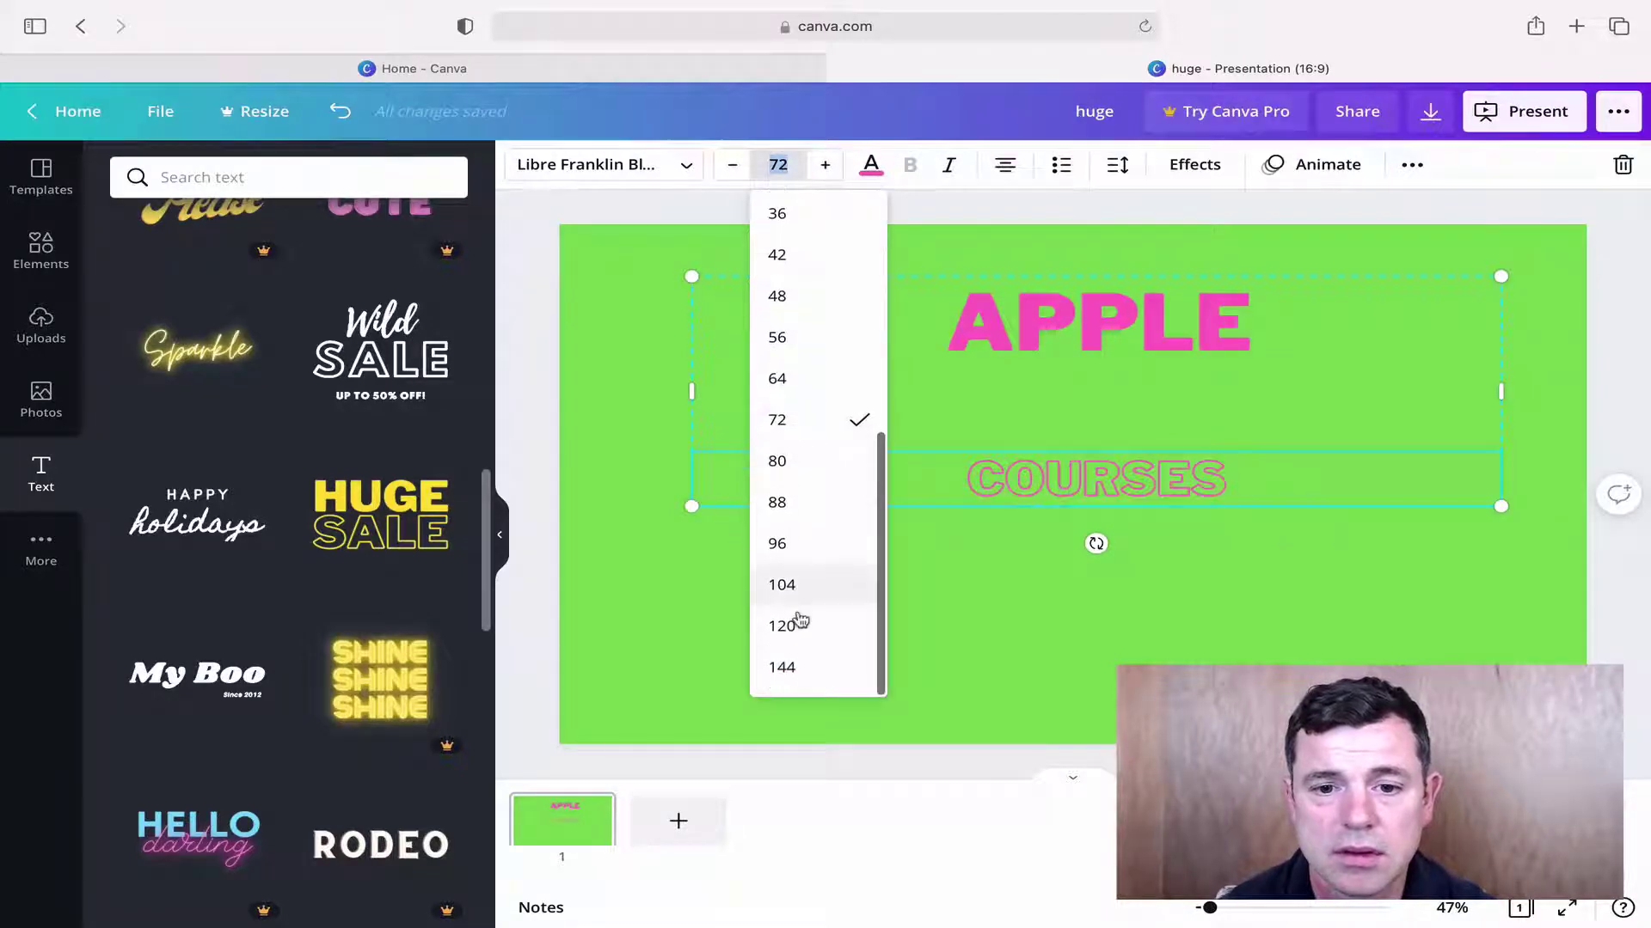
pyautogui.click(788, 636)
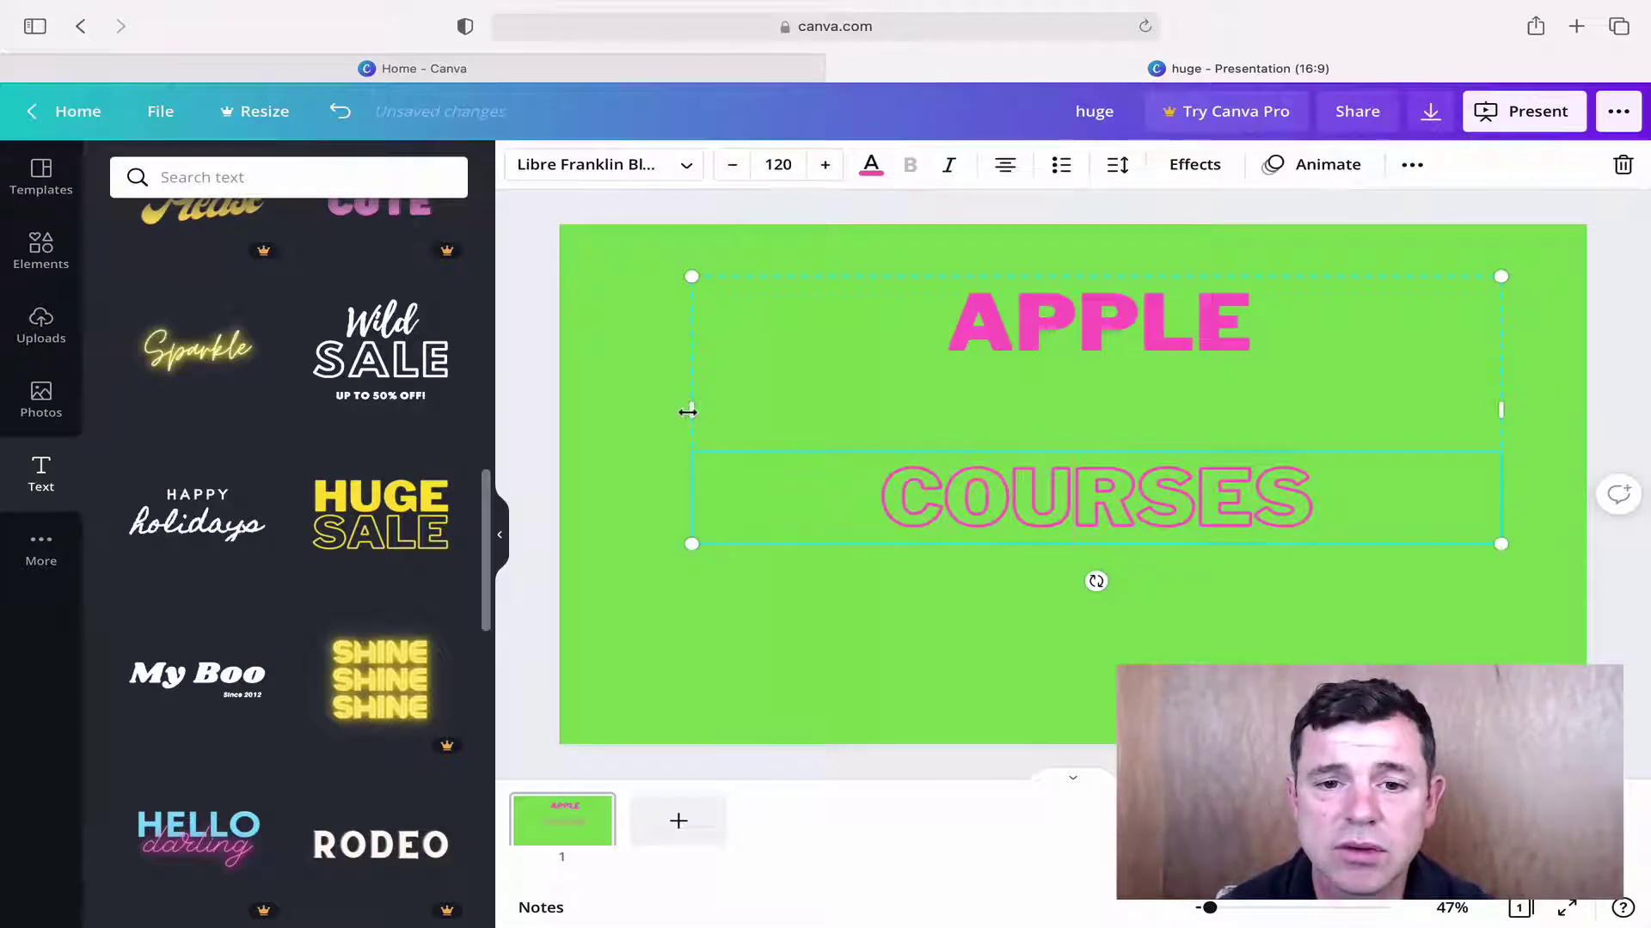
# Step: Narrow the text group, scale it down to a font size of 98.5 and move it towards the canvas's upper right corner
pyautogui.moveTo(686, 410); pyautogui.dragTo(873, 416)
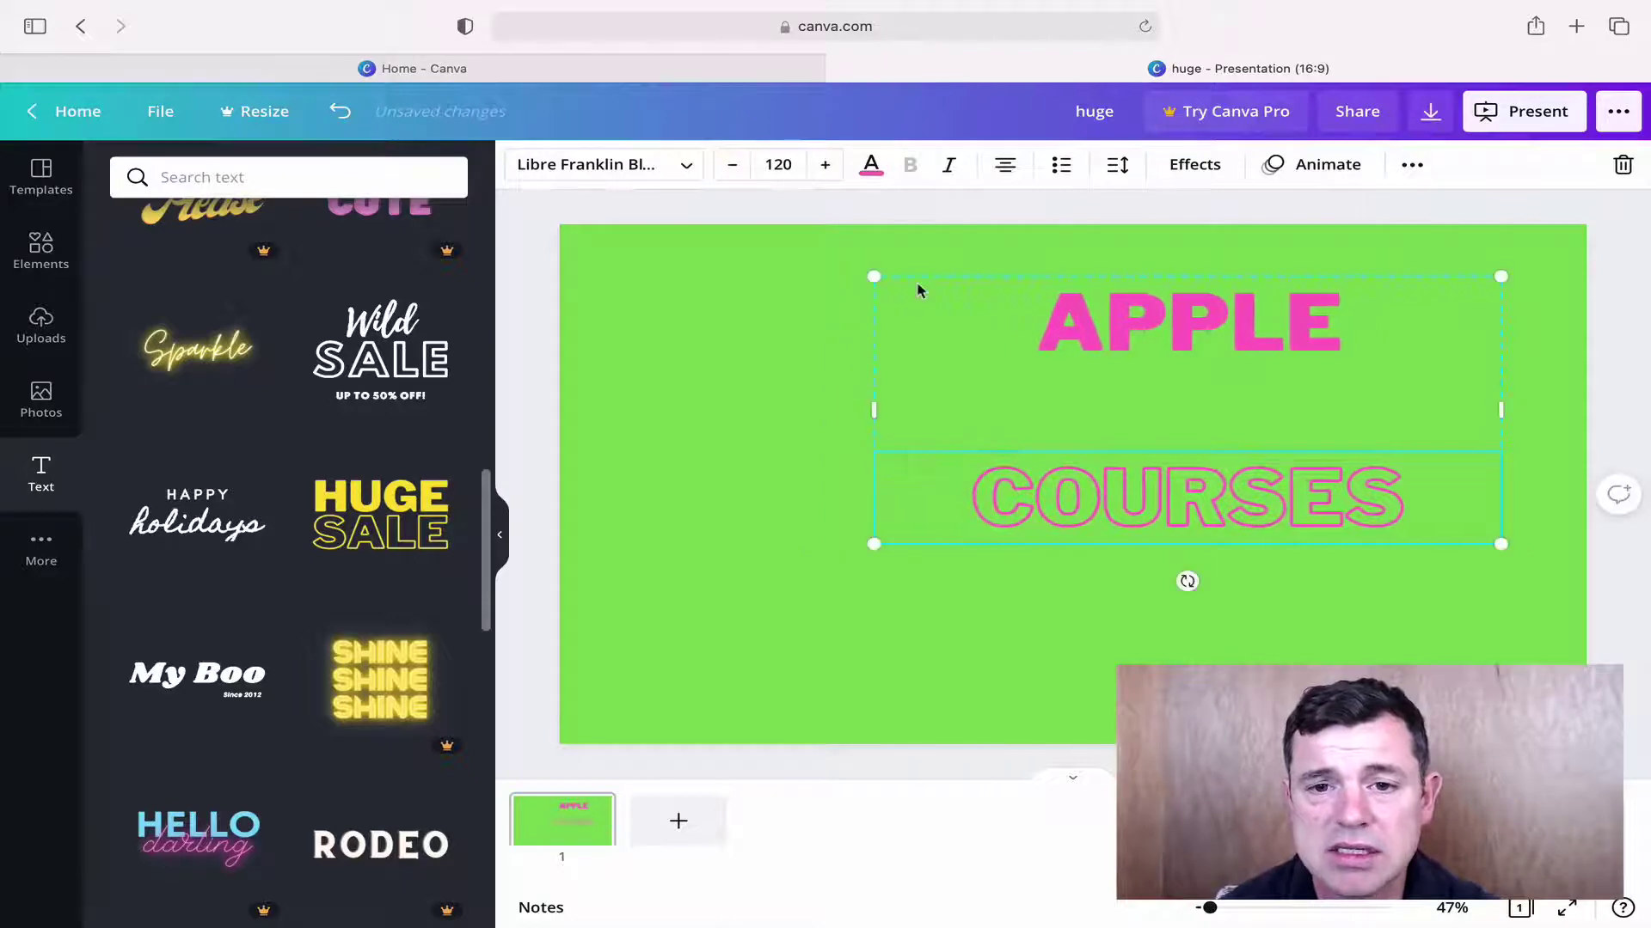
pyautogui.moveTo(914, 329); pyautogui.dragTo(1023, 375)
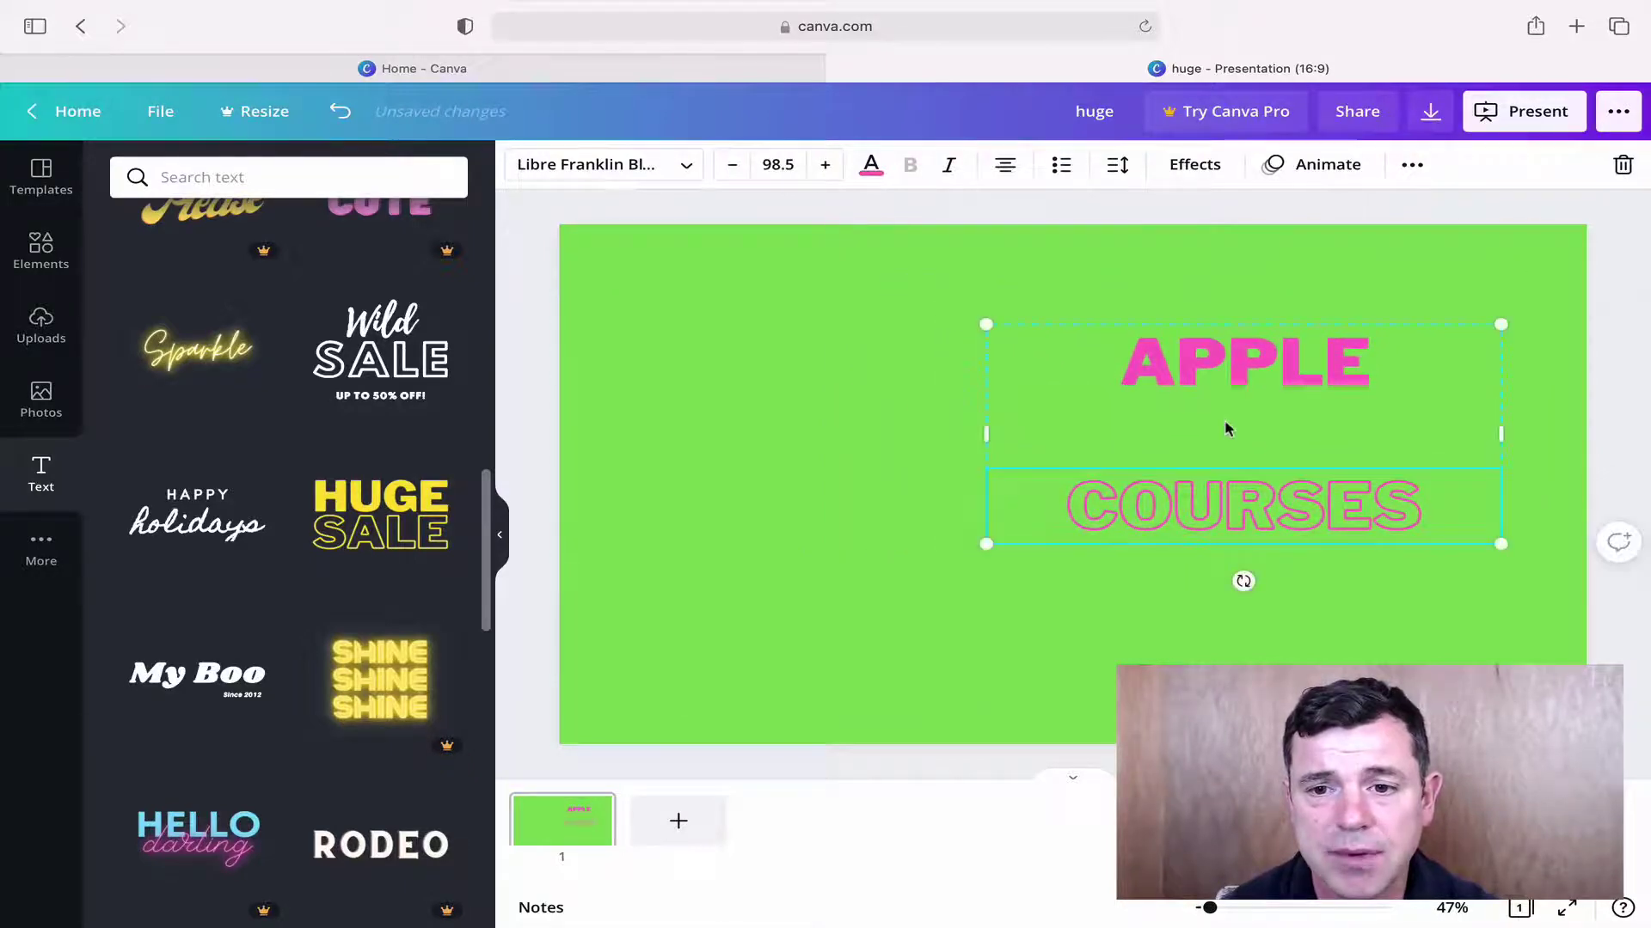
pyautogui.click(1244, 363)
pyautogui.click(1244, 362)
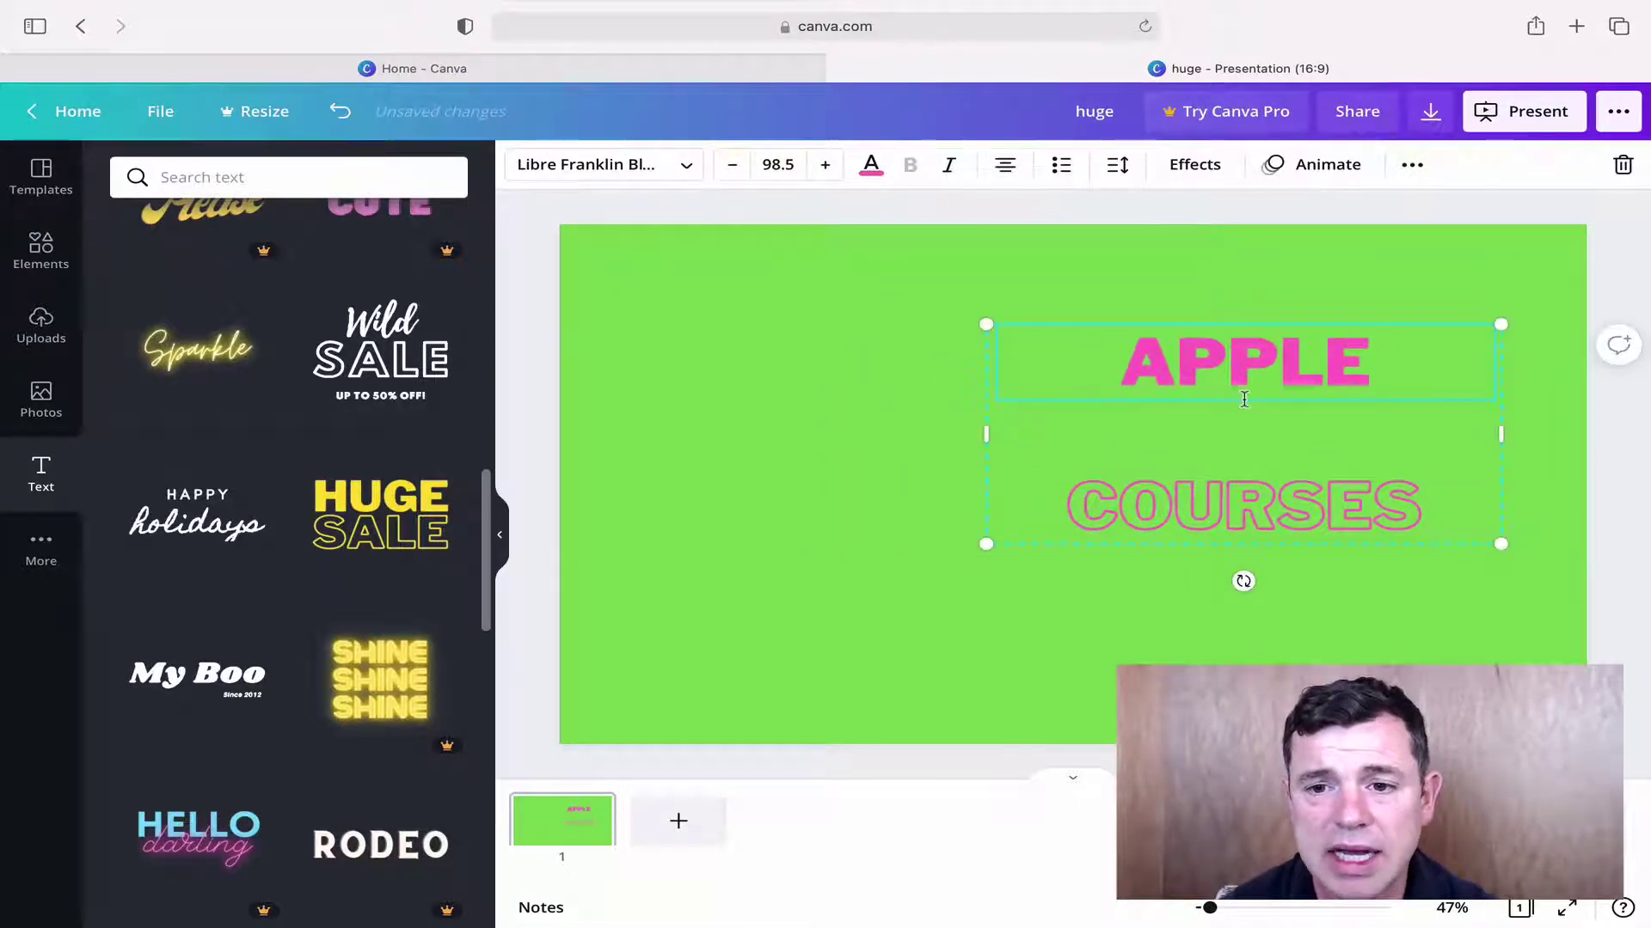
pyautogui.click(1238, 486)
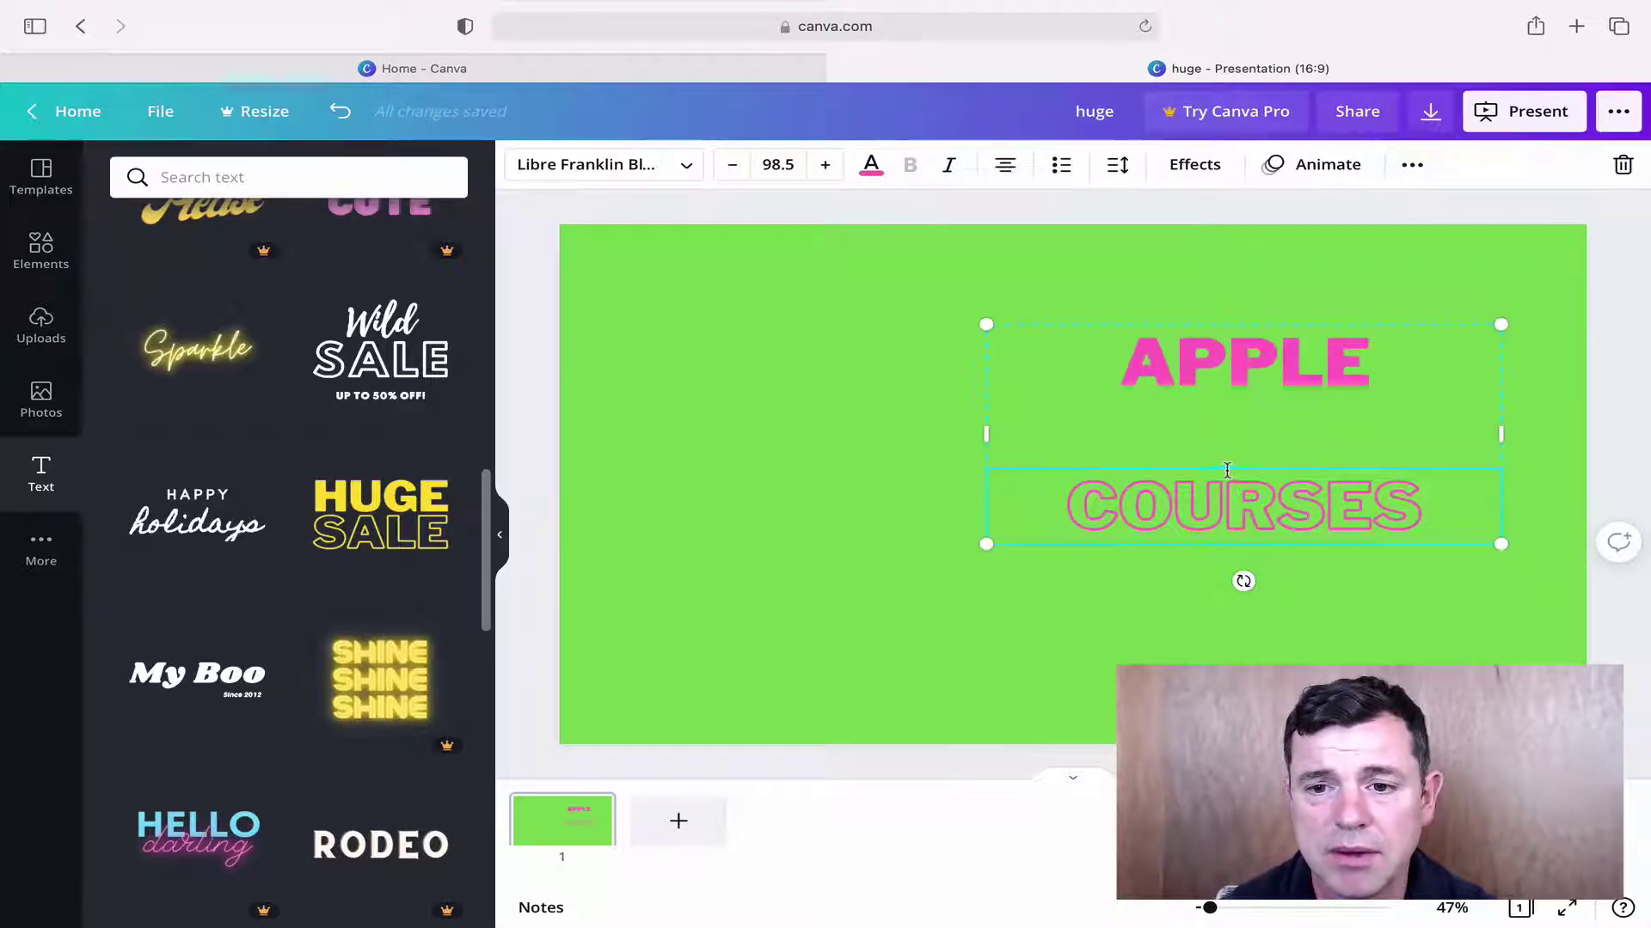
pyautogui.moveTo(1232, 470); pyautogui.dragTo(1243, 411)
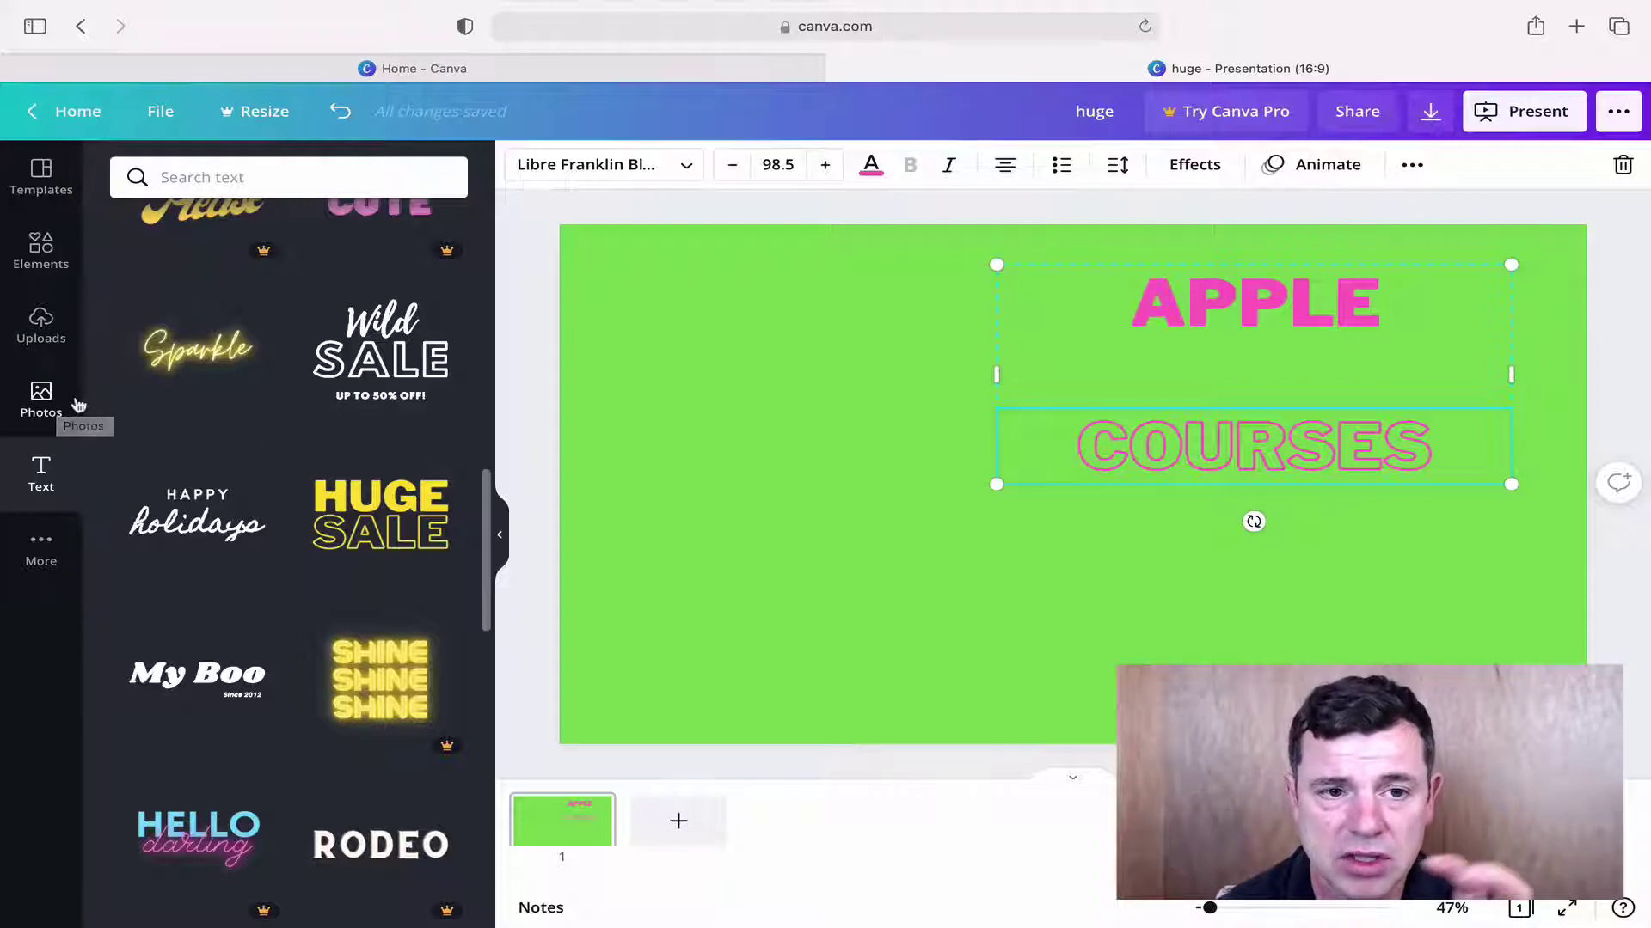
pyautogui.click(30, 258)
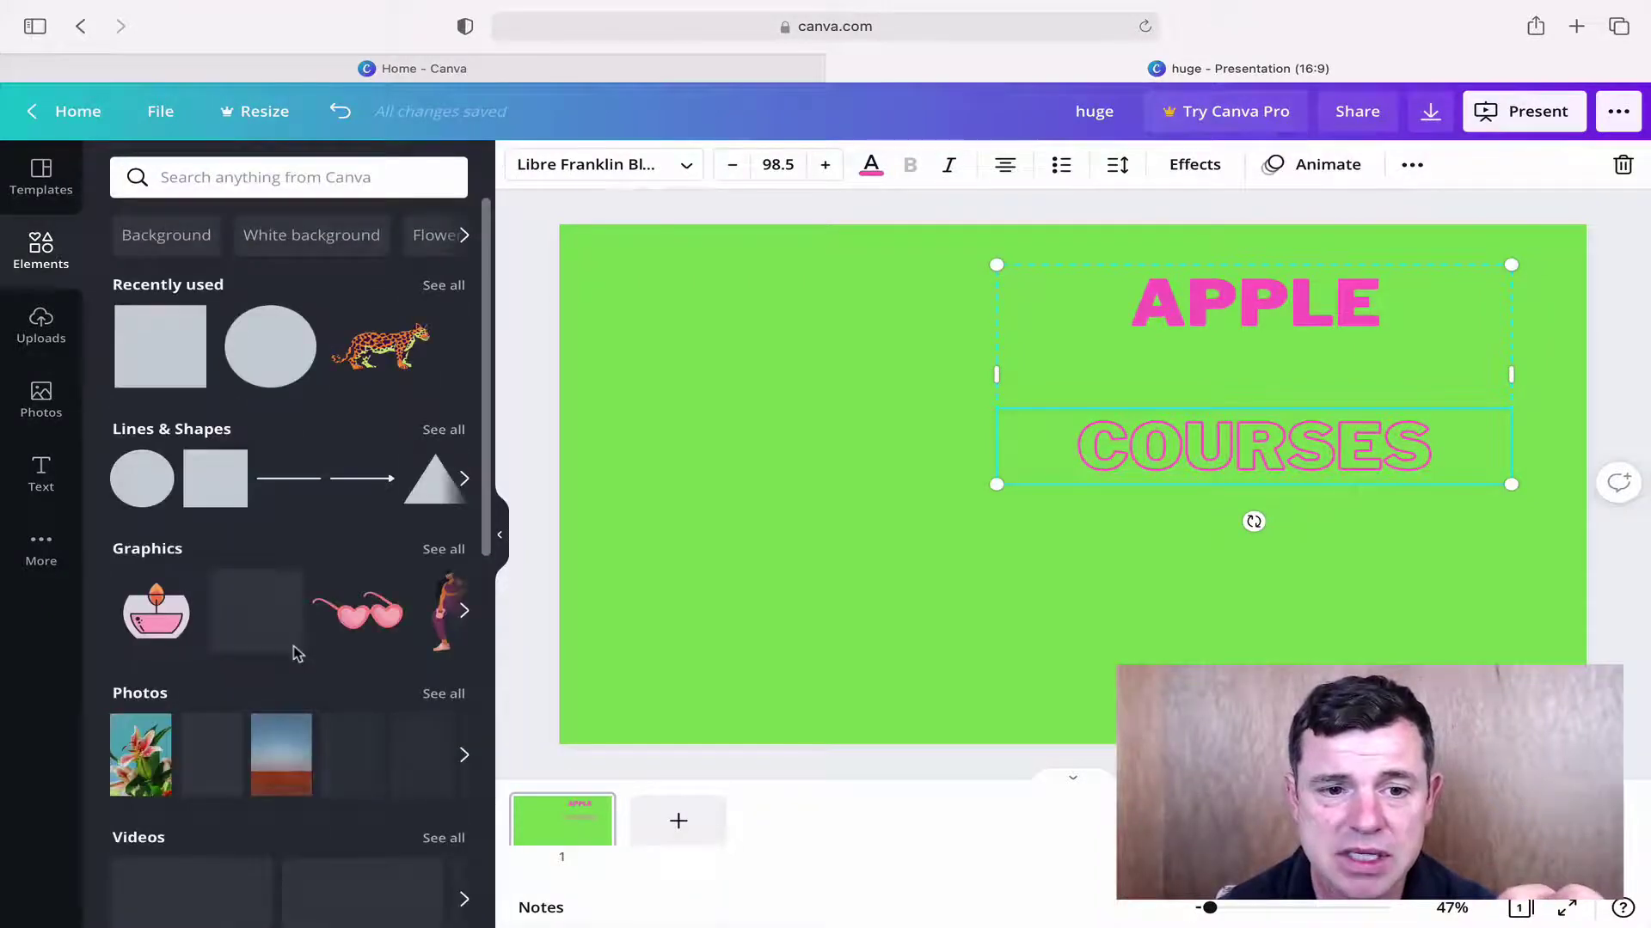
pyautogui.scroll(-5, 220, 632)
pyautogui.scroll(3, 221, 632)
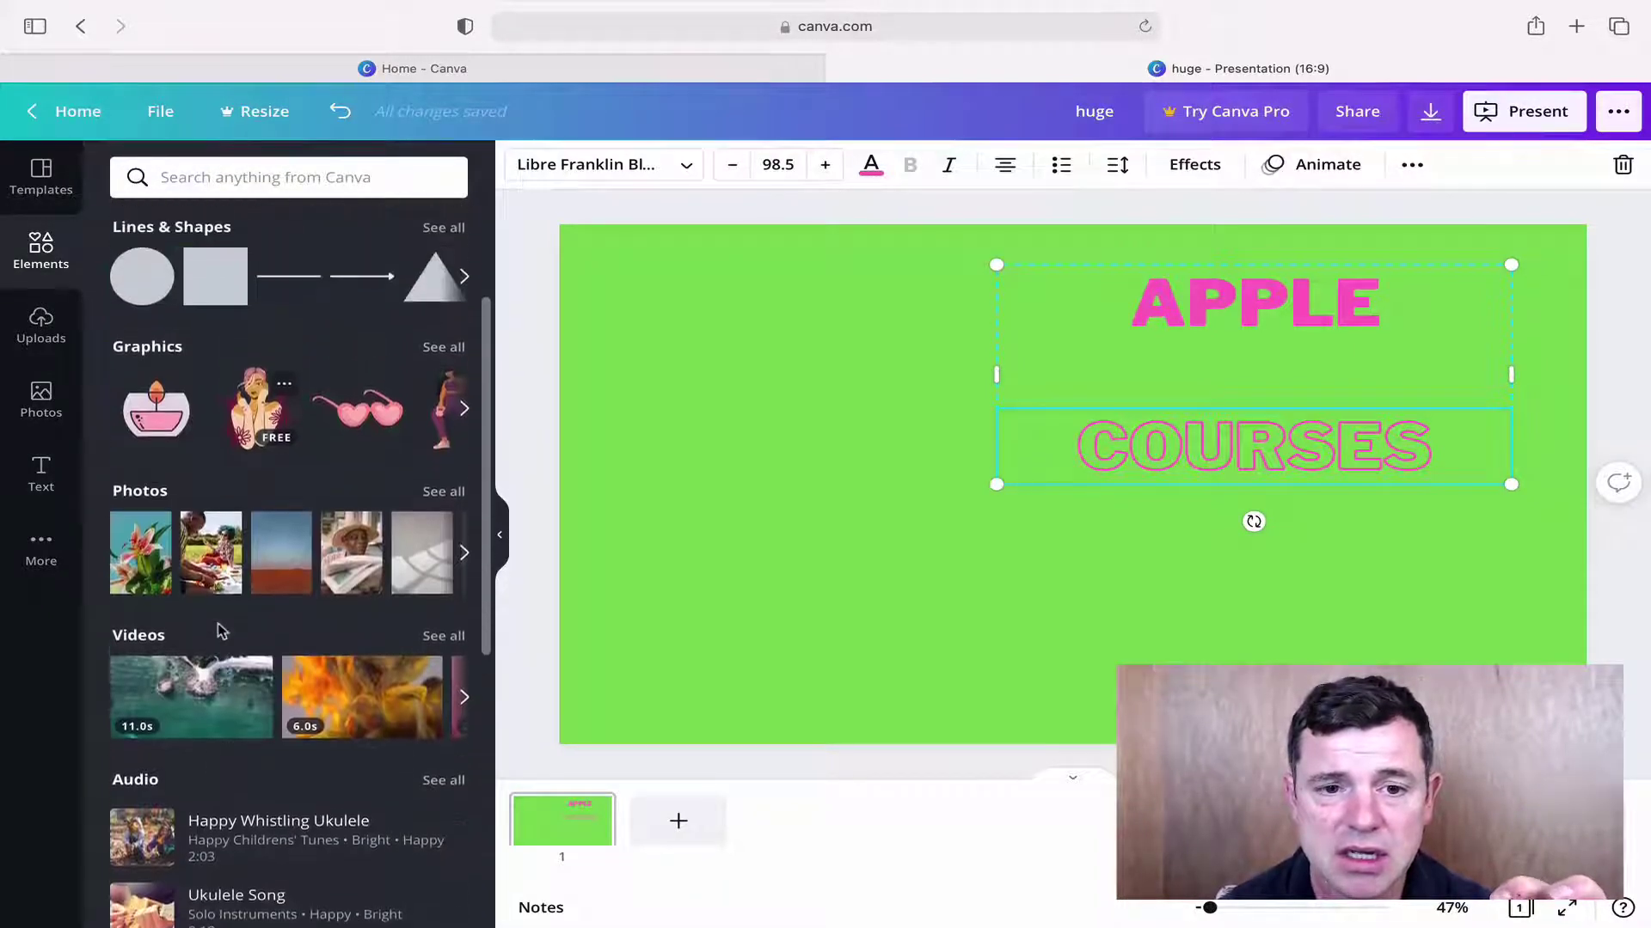
pyautogui.scroll(2, 219, 632)
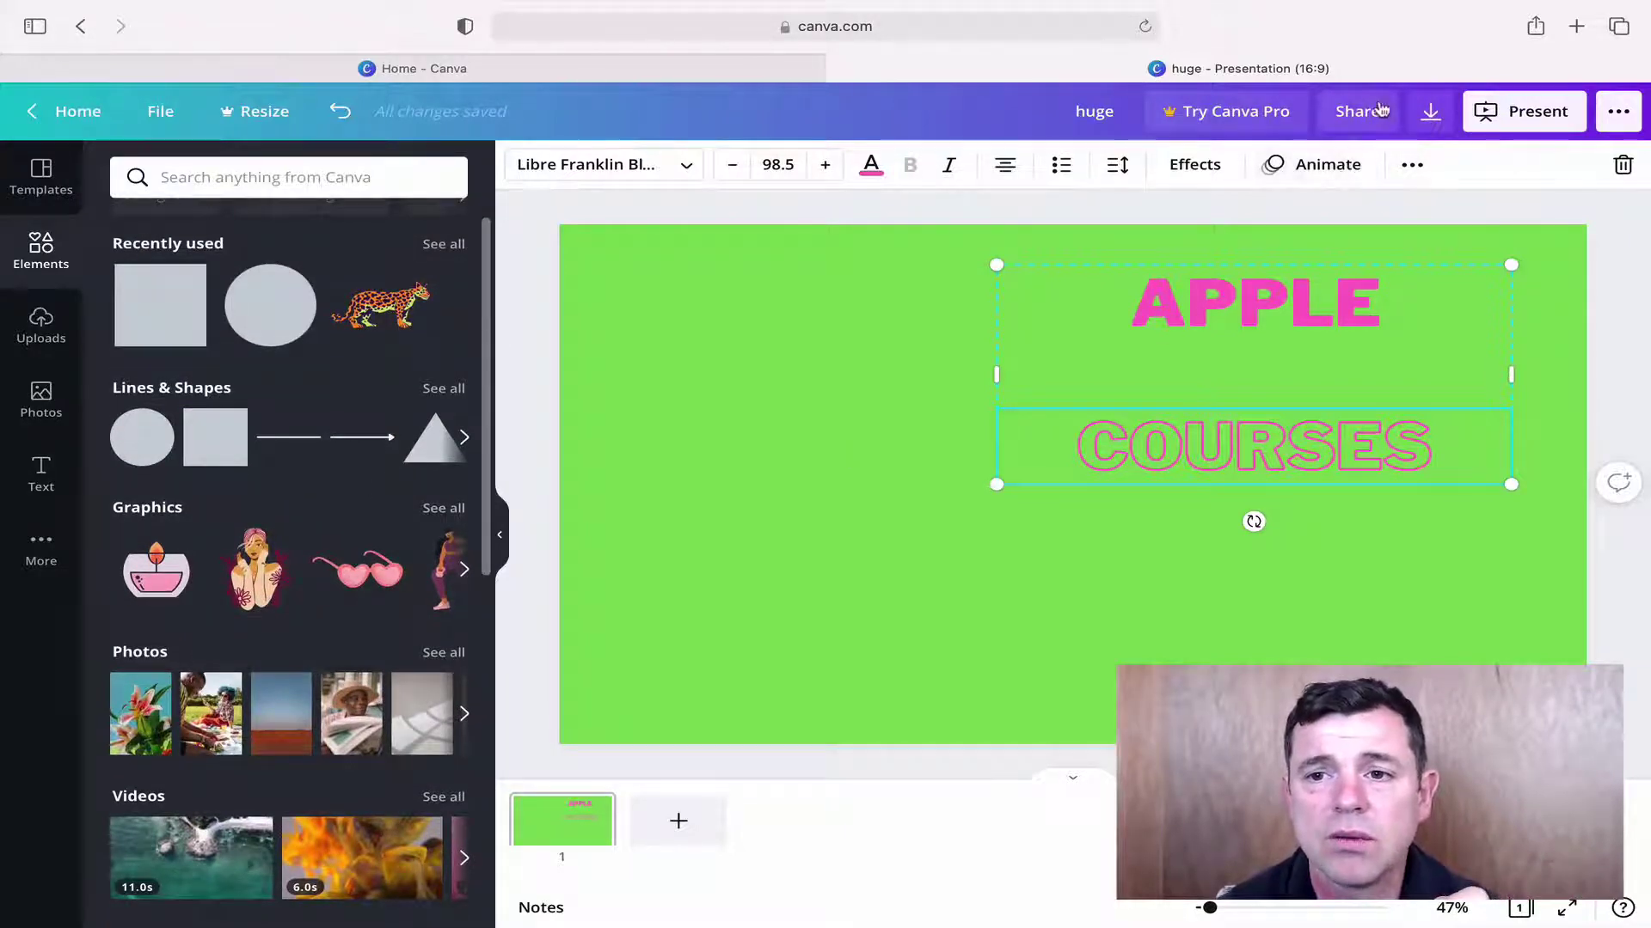
# Step: Download the finished design as a JPG image at 1920 × 1080 px
pyautogui.click(1427, 115)
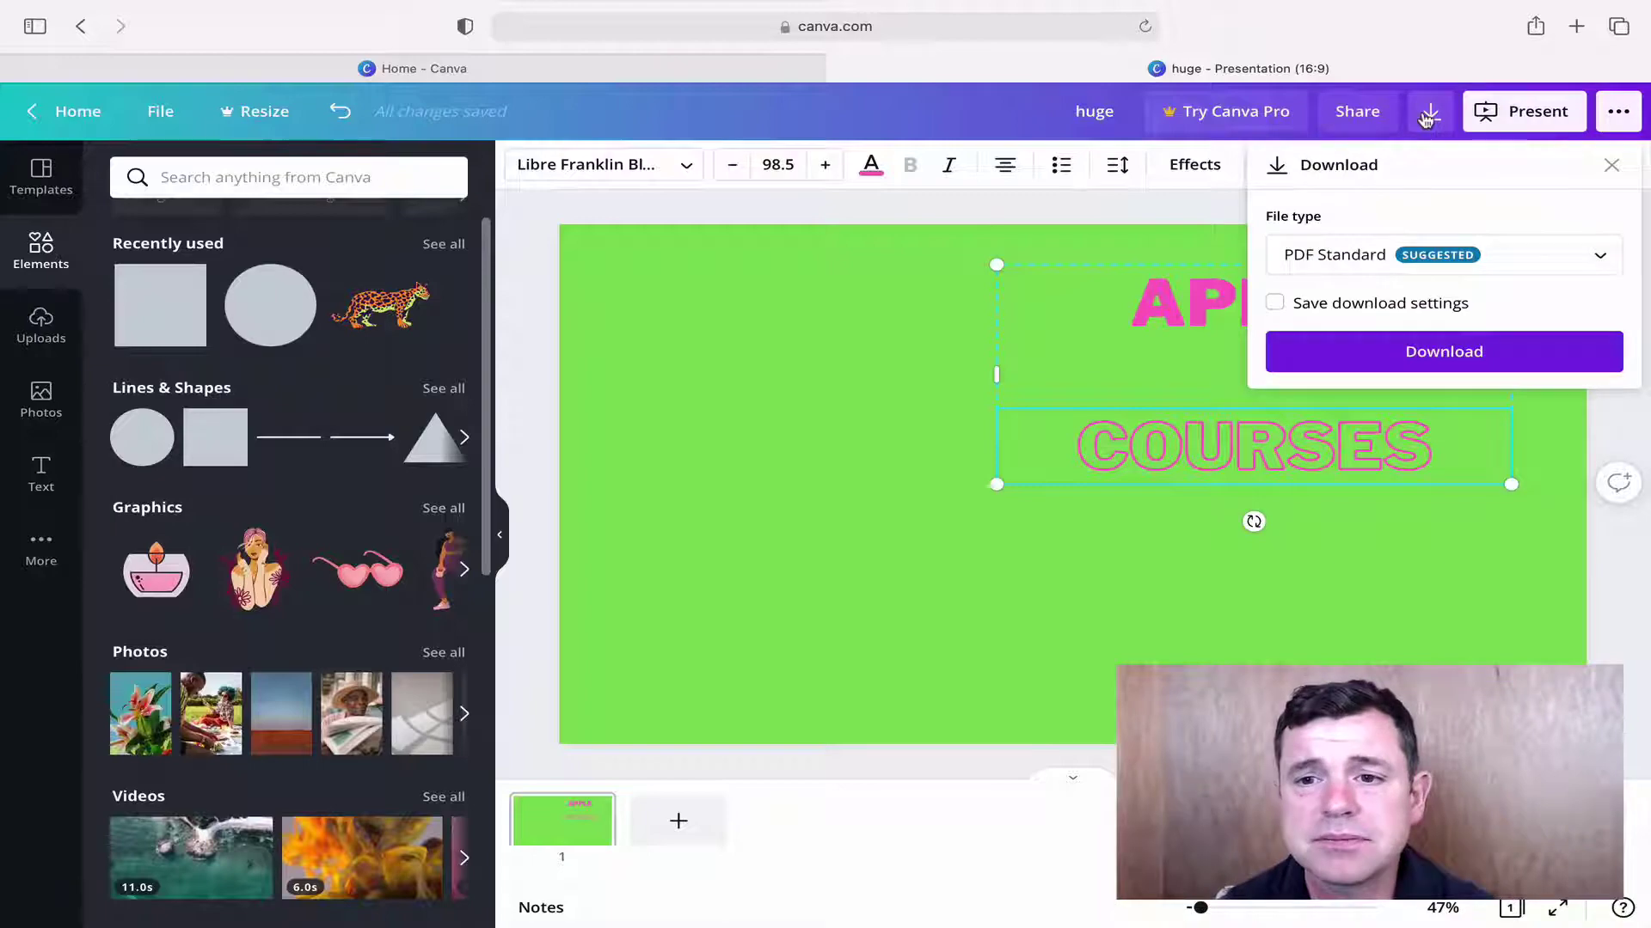
pyautogui.click(1345, 252)
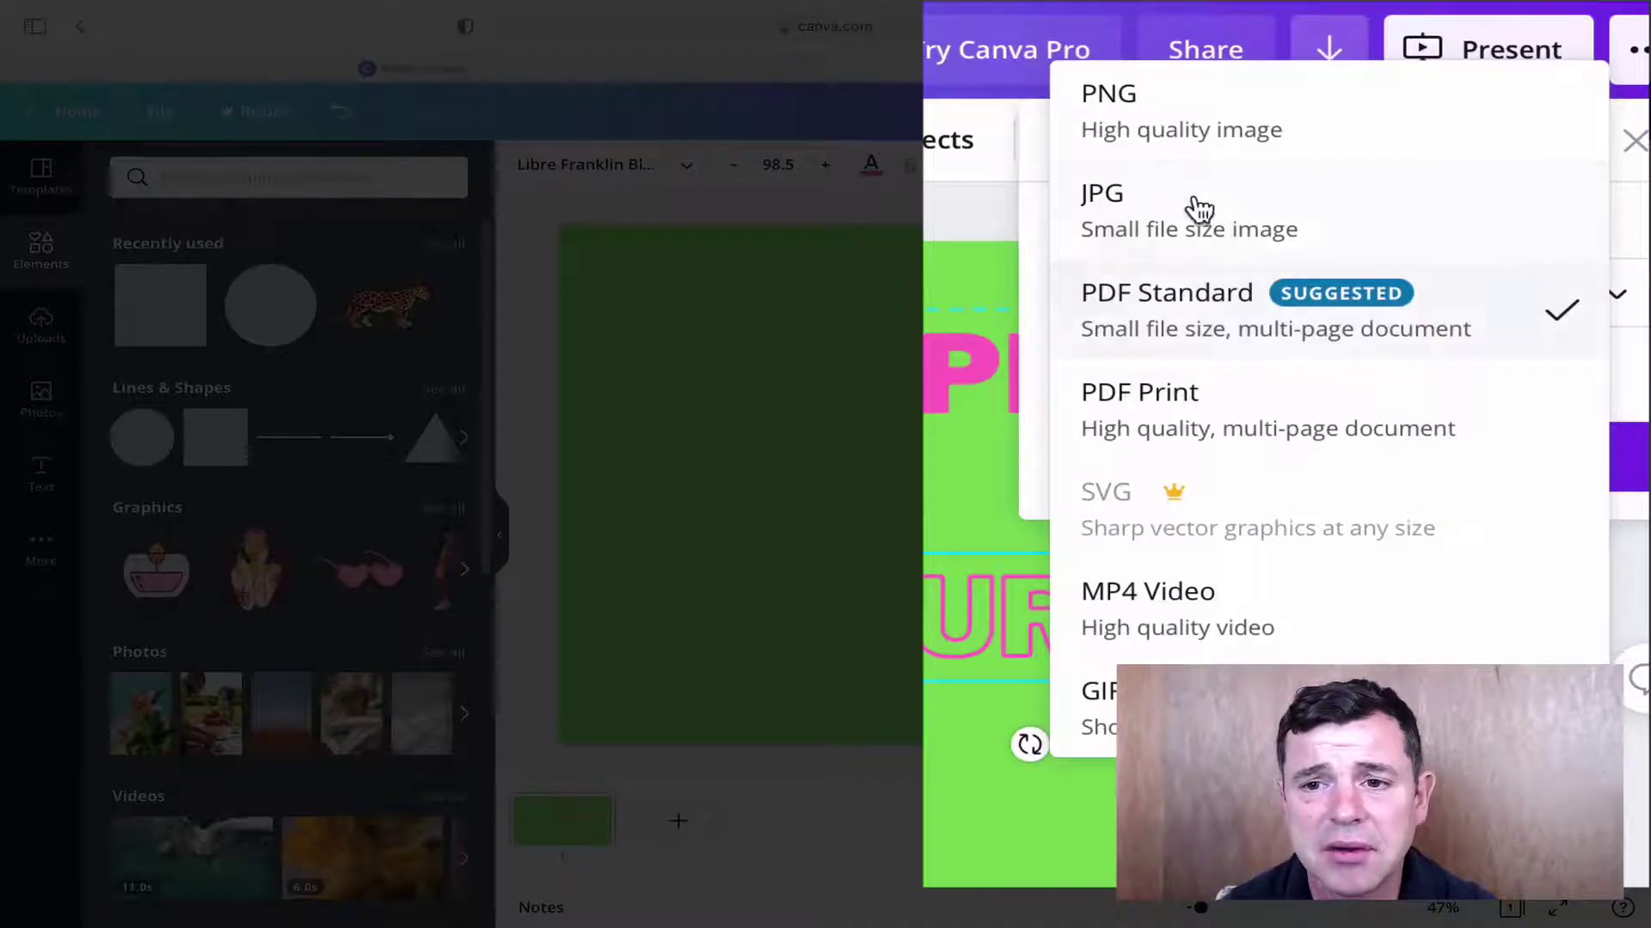
pyautogui.click(1176, 237)
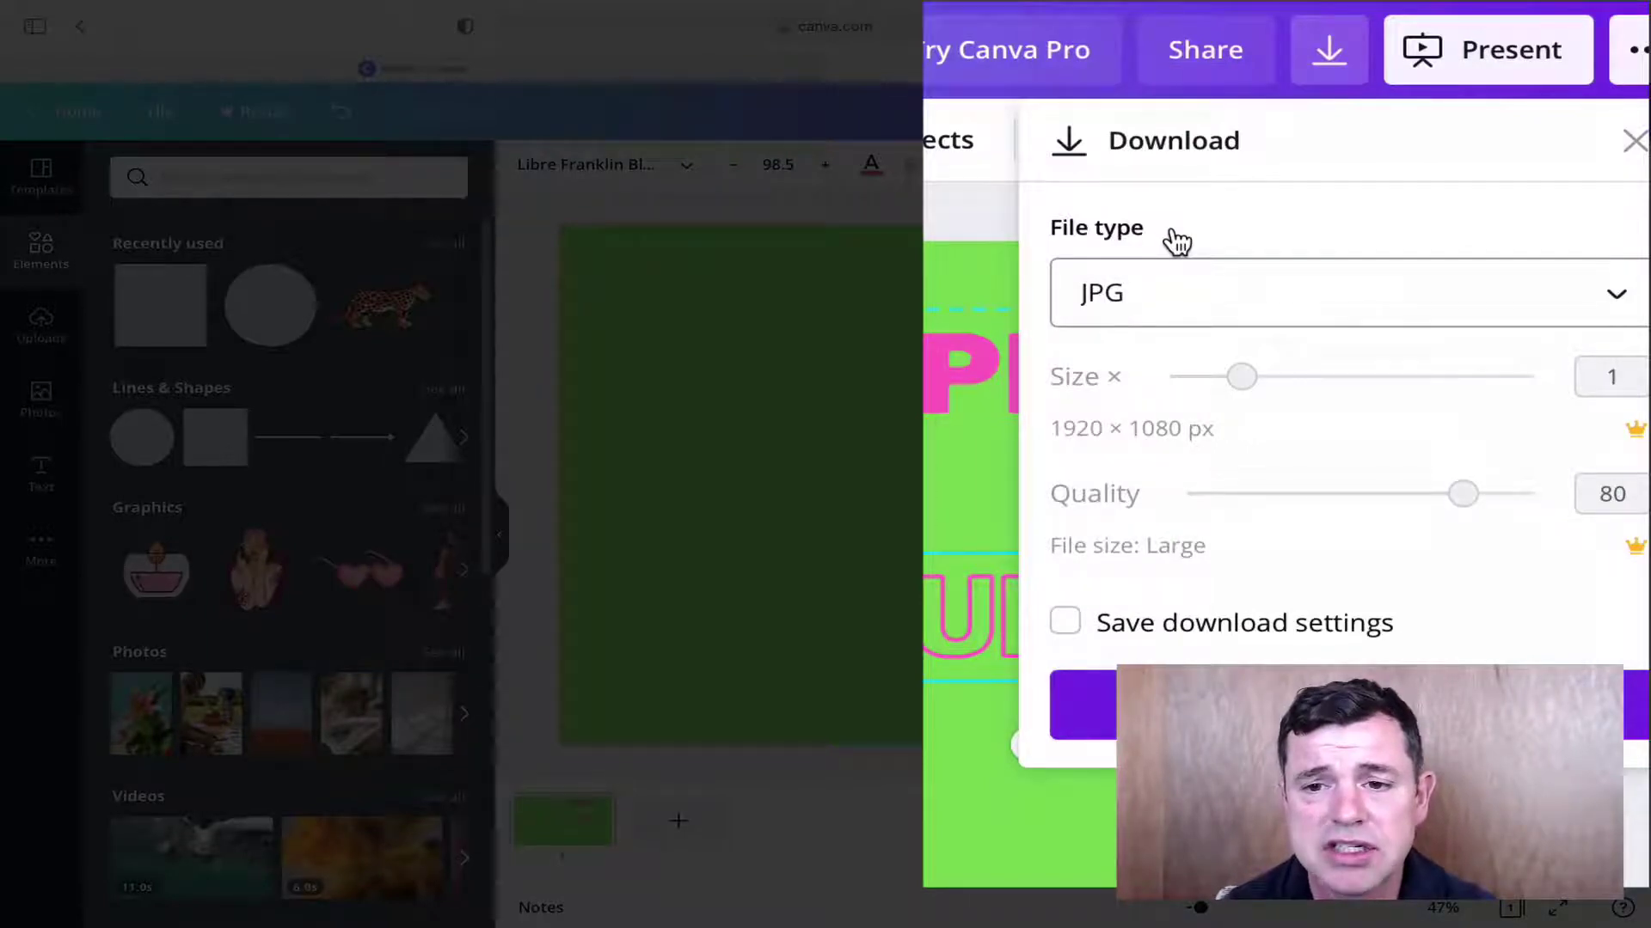
pyautogui.click(1324, 705)
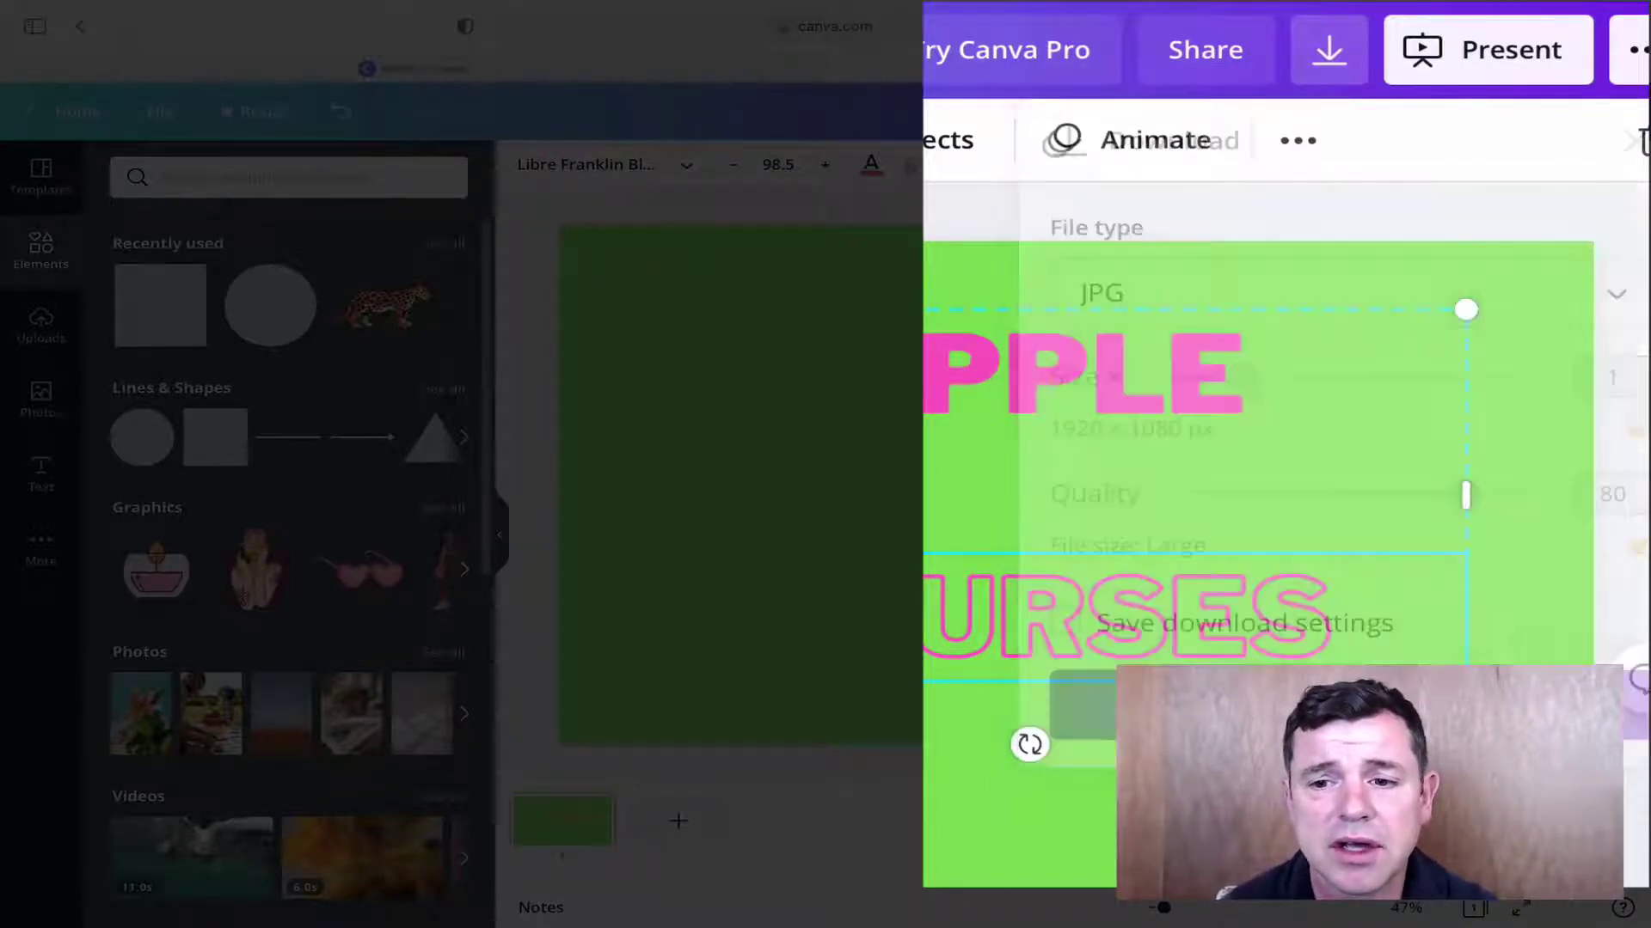
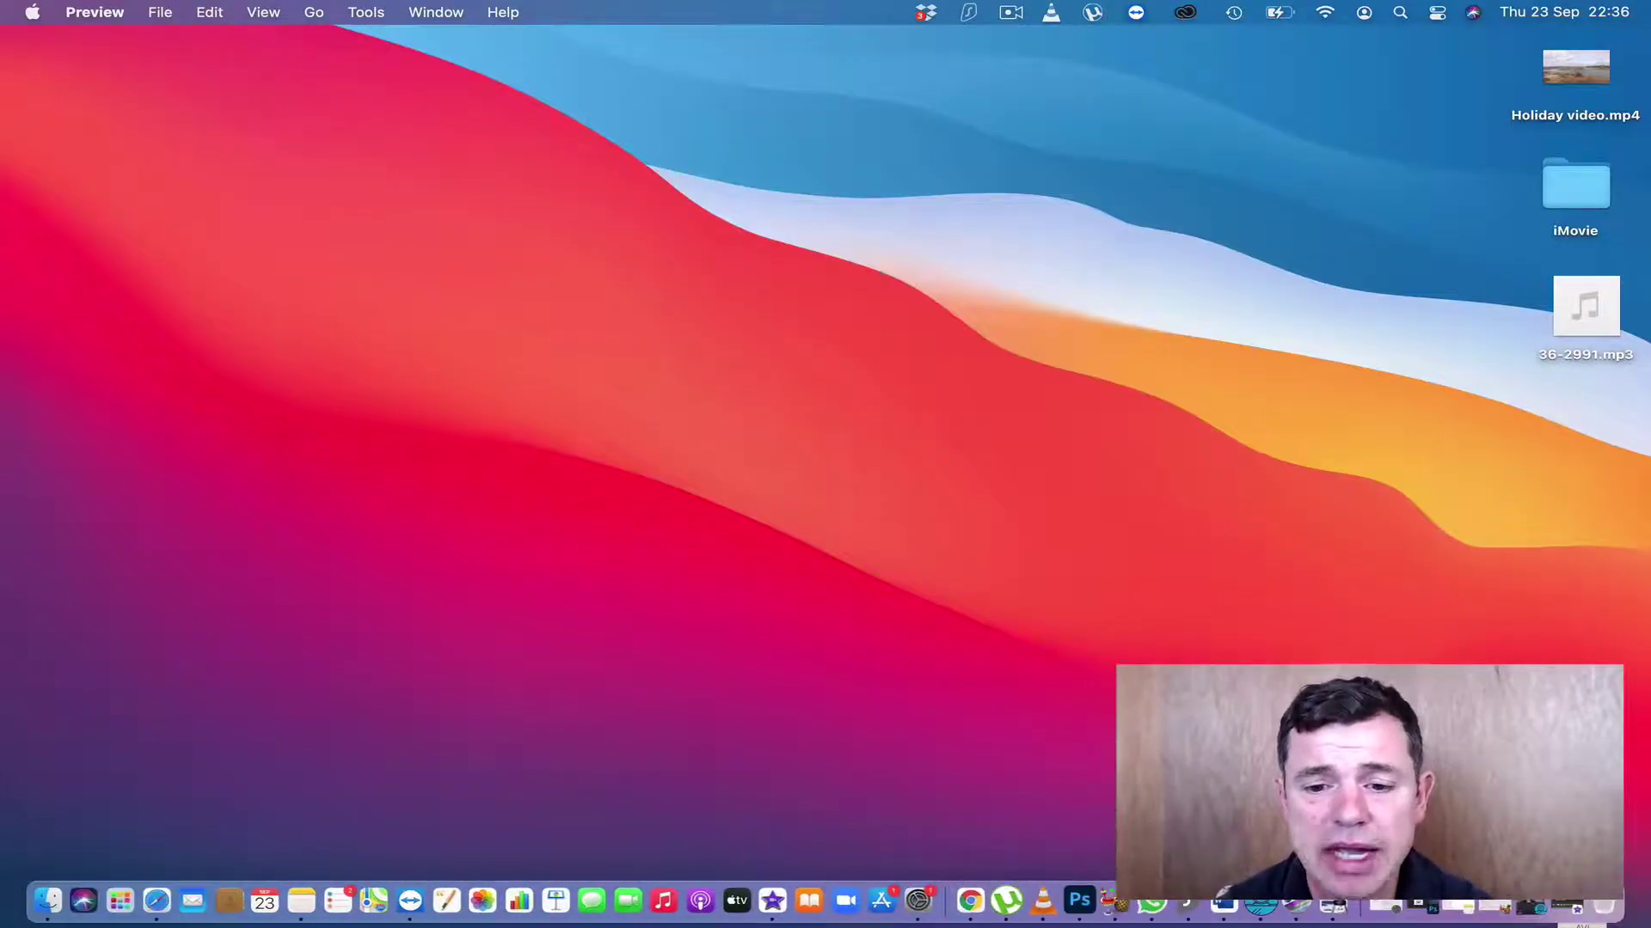
# Step: Switch to iMovie, start a media import into the project and browse to the Downloads folder
pyautogui.click(772, 889)
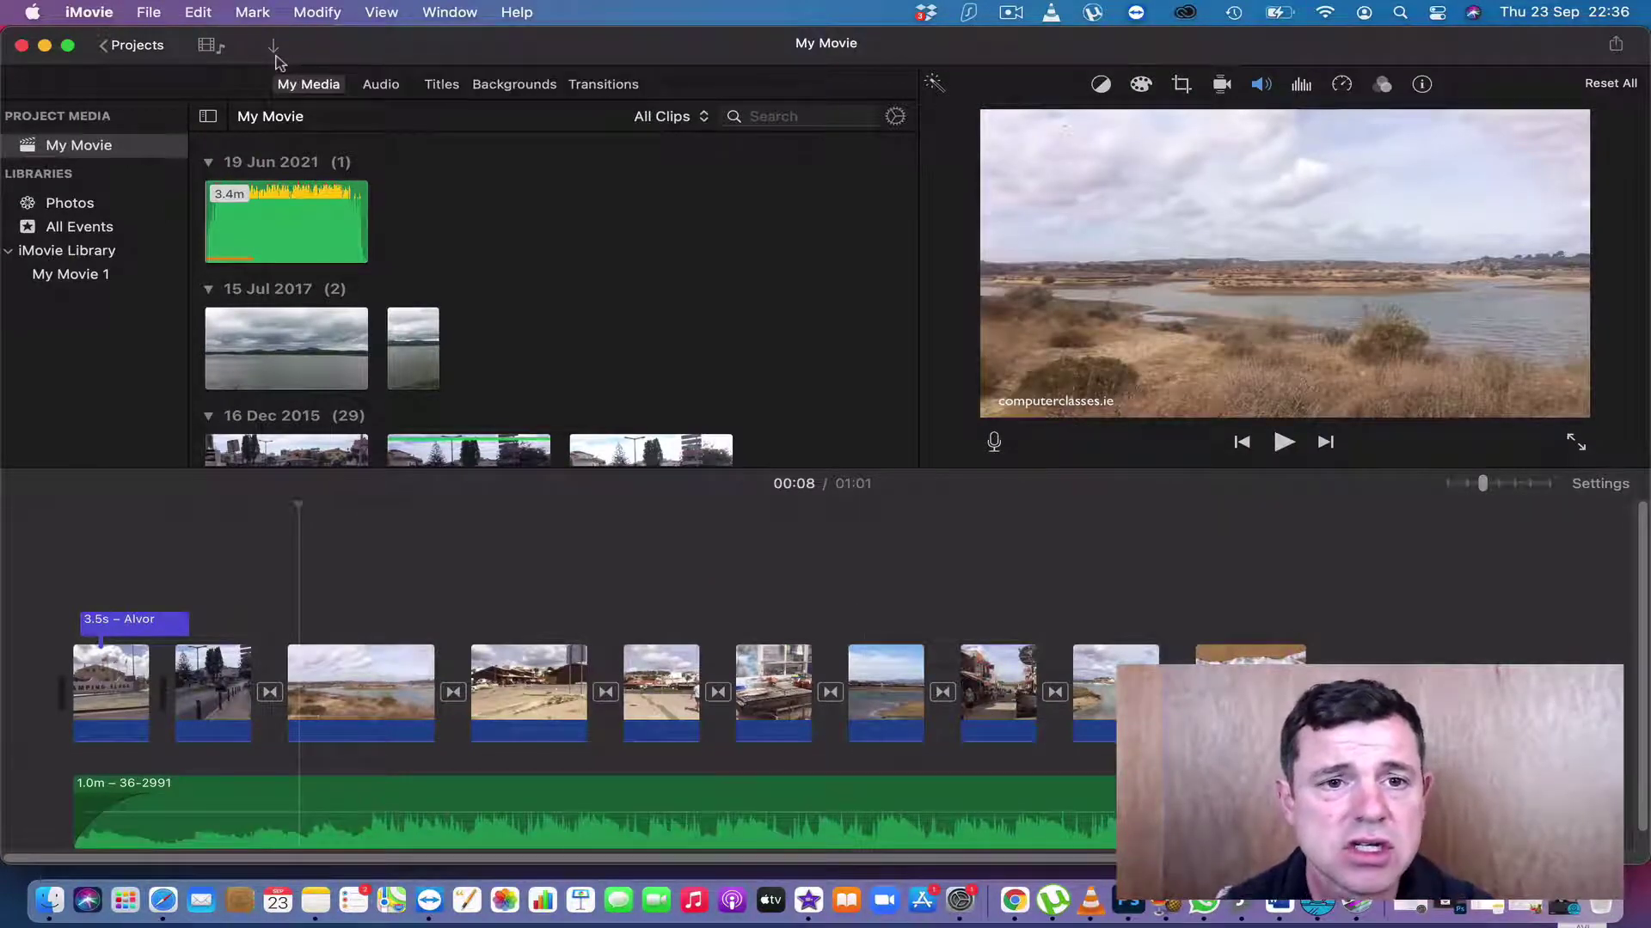
pyautogui.click(275, 48)
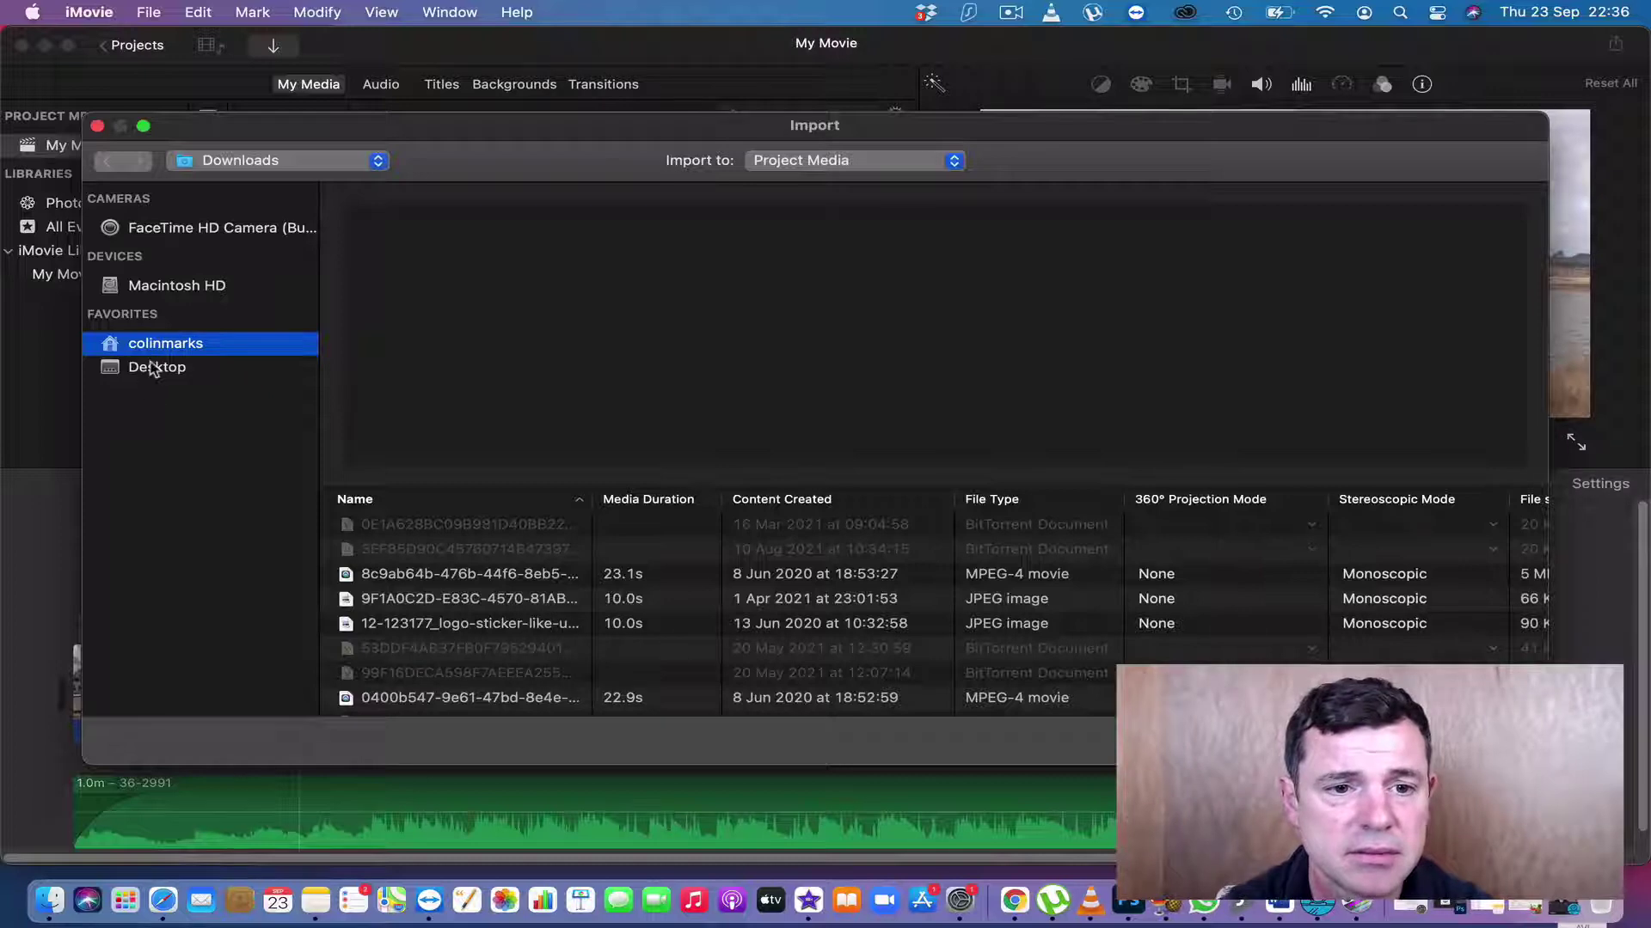
pyautogui.click(154, 368)
pyautogui.click(158, 344)
pyautogui.doubleClick(407, 606)
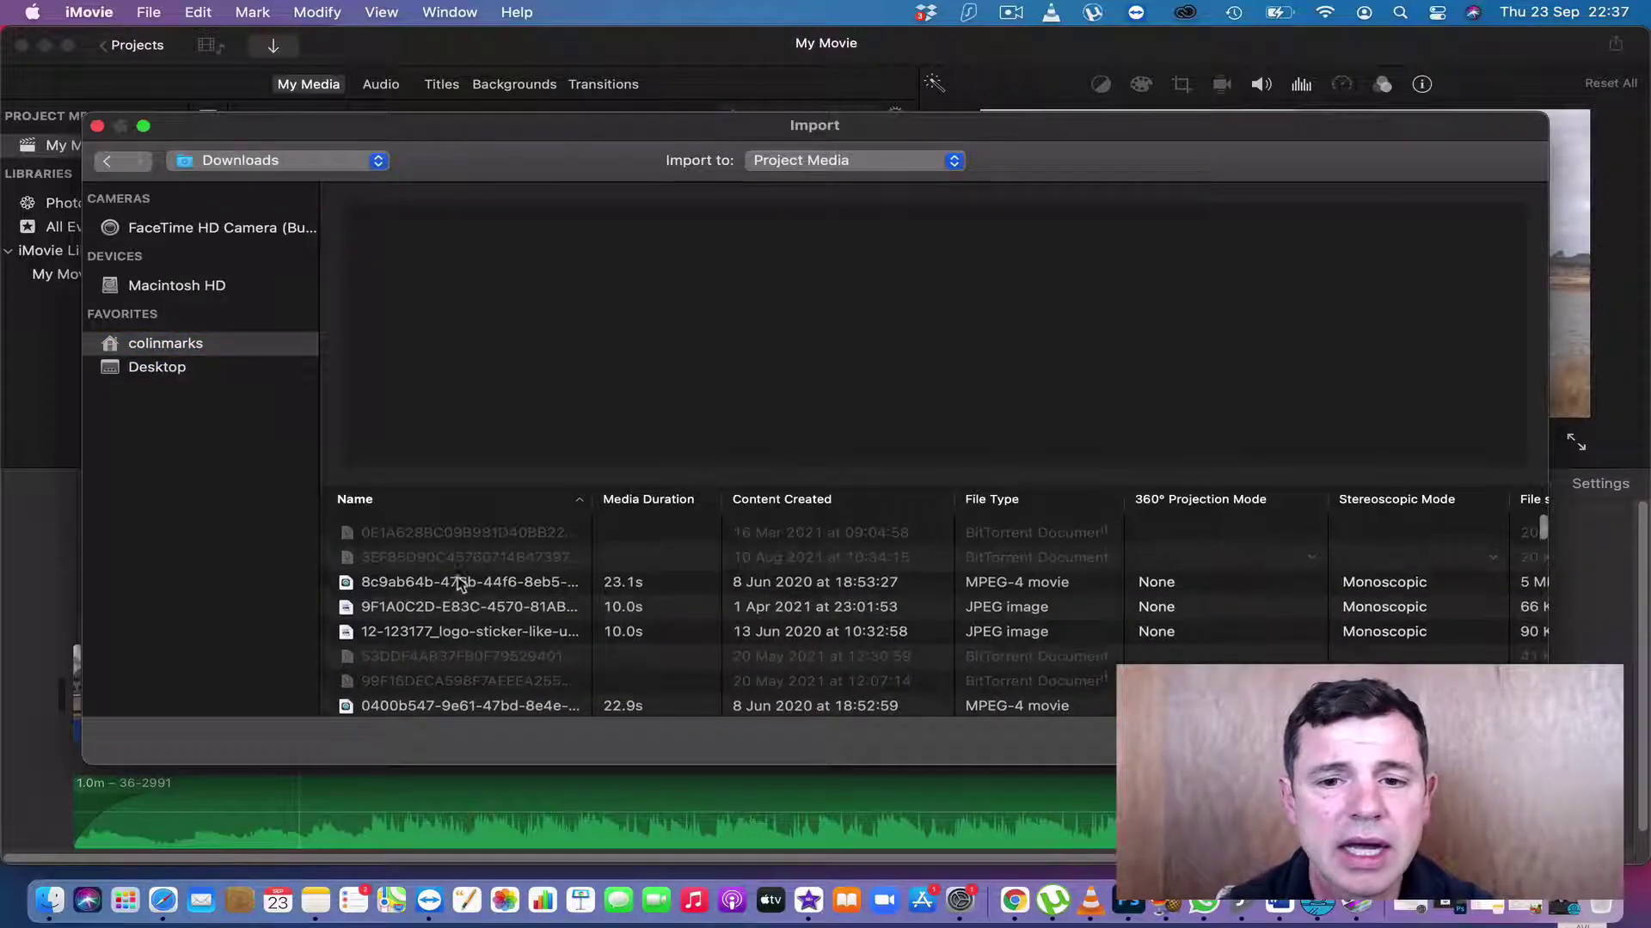
# Step: Sort the files in the Downloads folder by content creation date, newest first
pyautogui.click(847, 500)
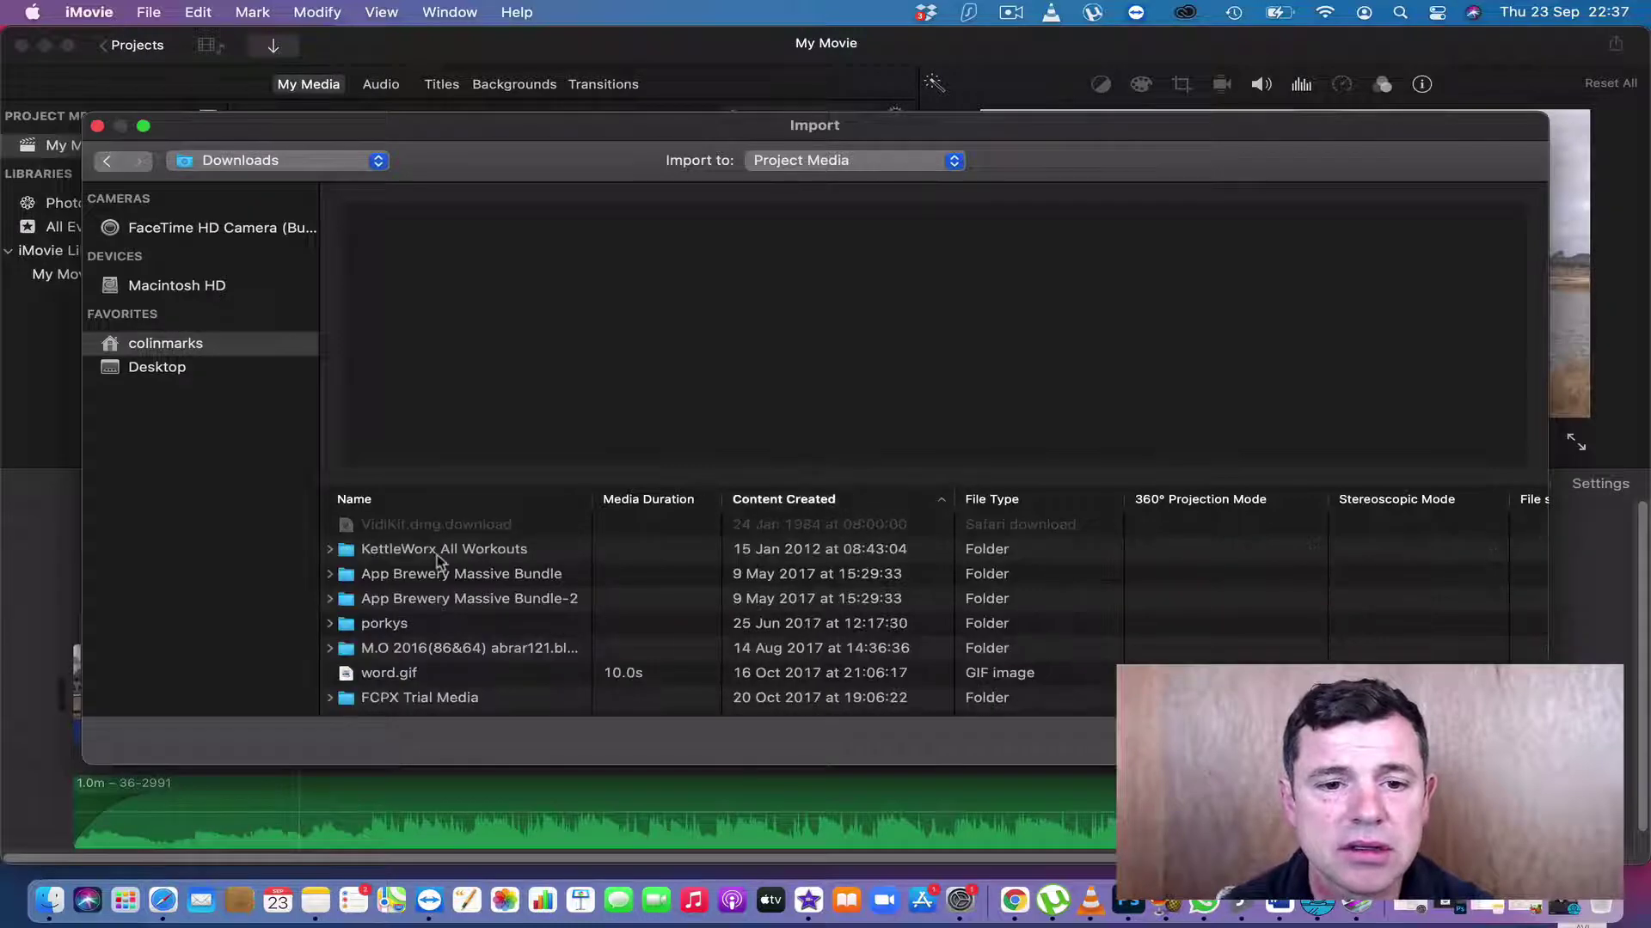
pyautogui.scroll(-15, 560, 640)
pyautogui.scroll(5, 560, 637)
pyautogui.click(779, 502)
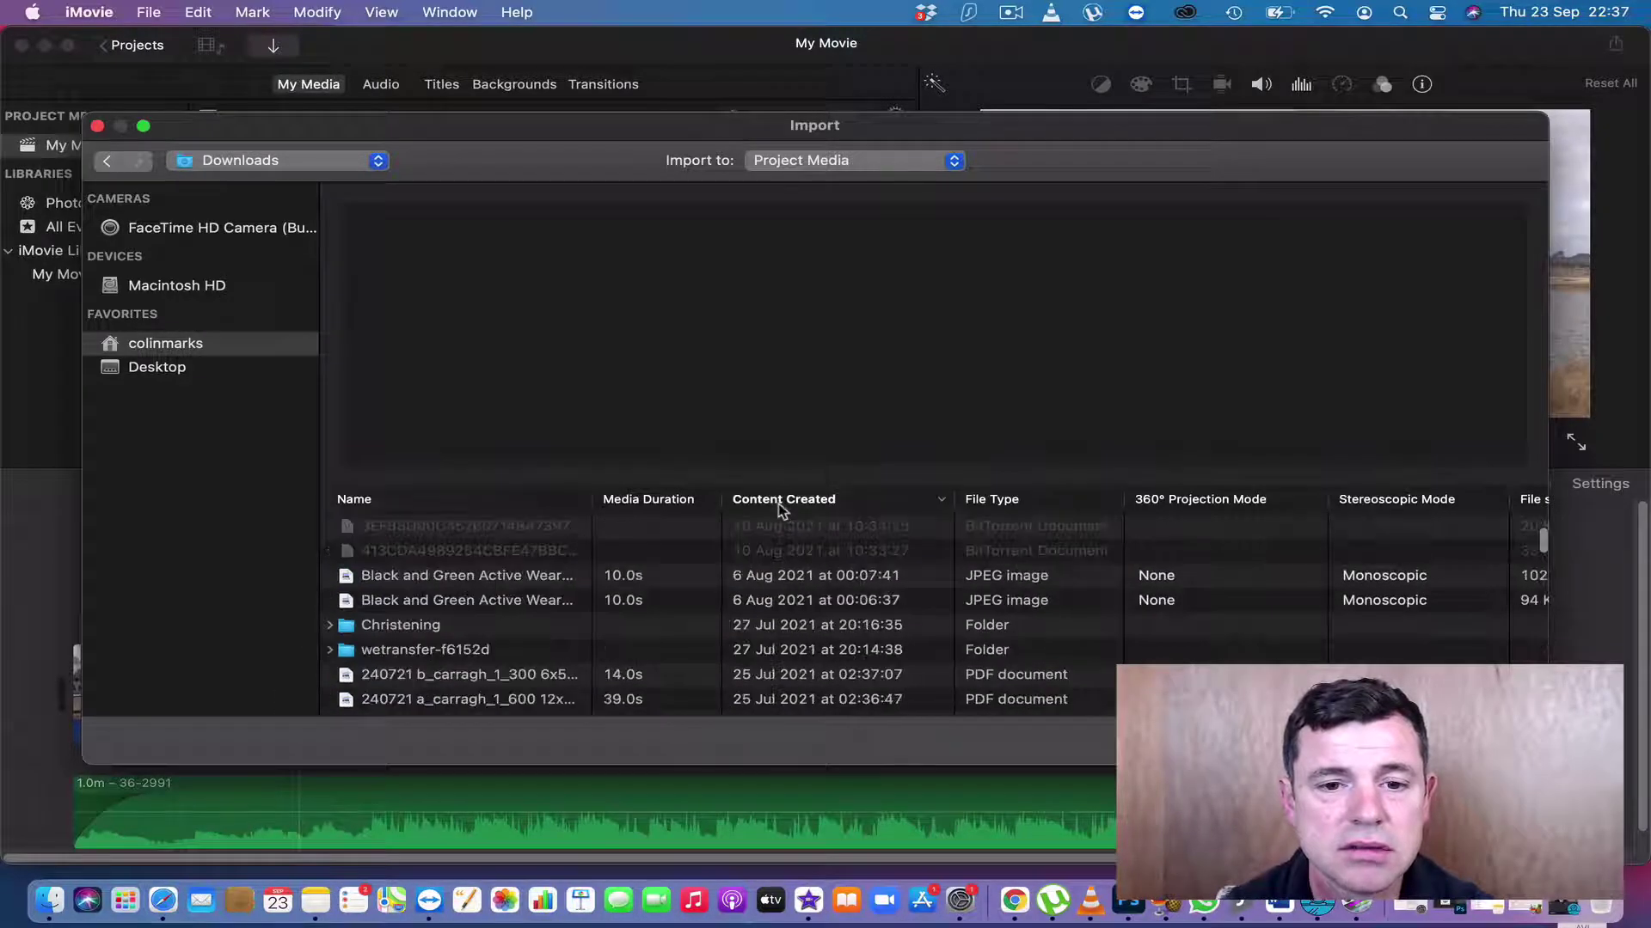
# Step: Select the newly downloaded huge.jpg and import it into the project media
pyautogui.click(490, 580)
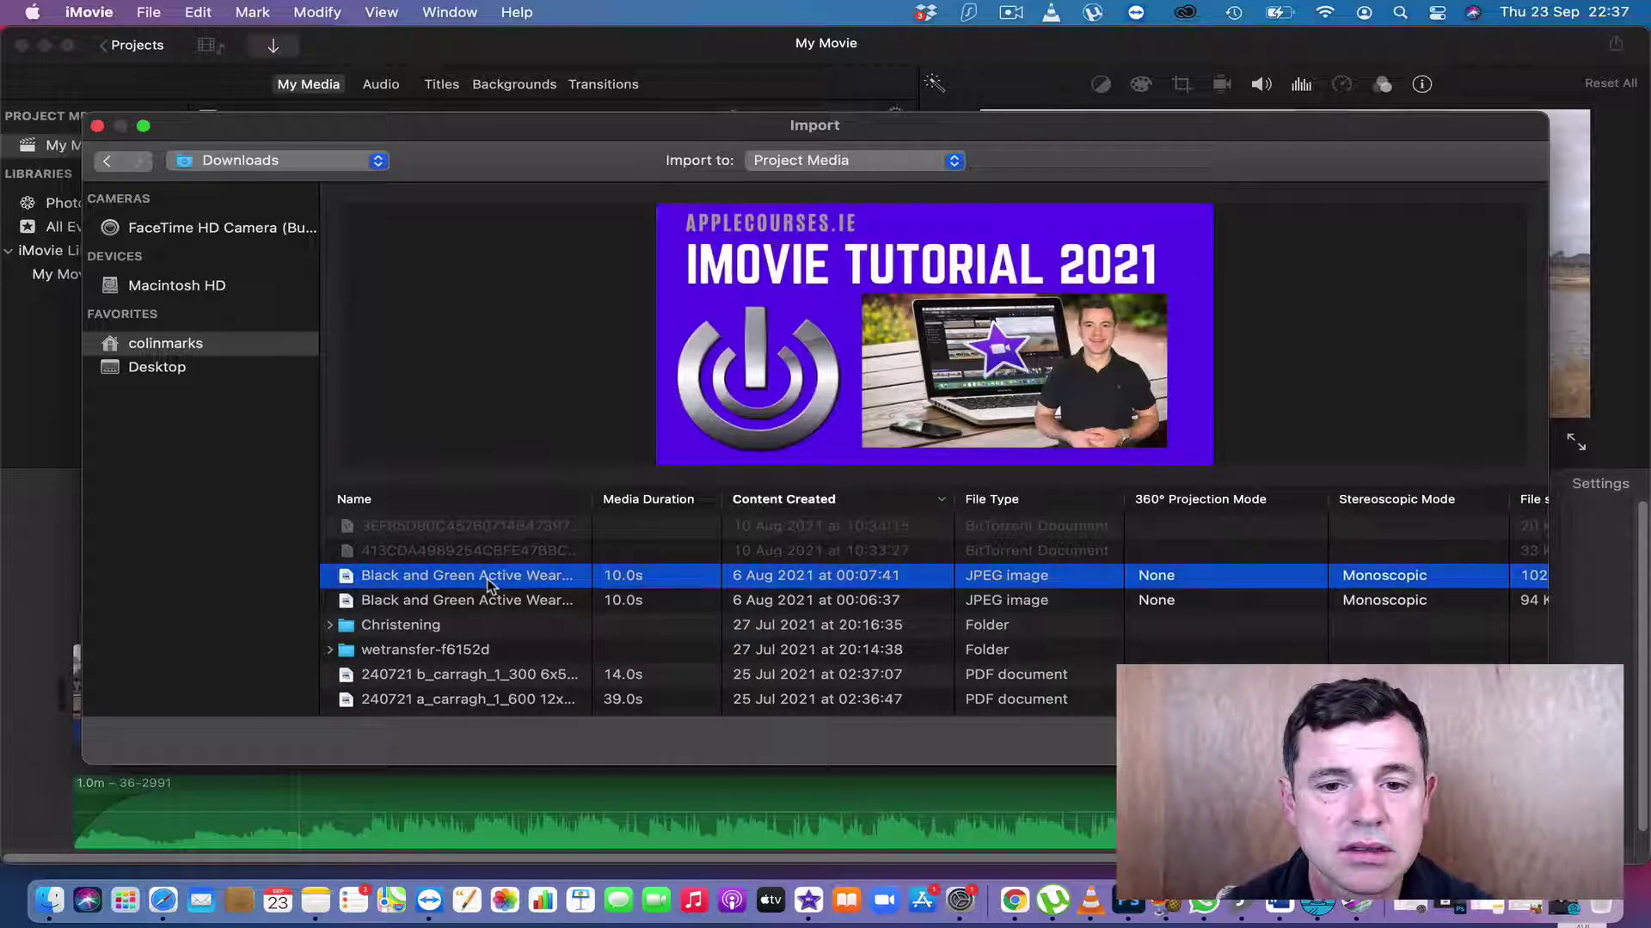
pyautogui.scroll(5, 495, 560)
pyautogui.click(494, 533)
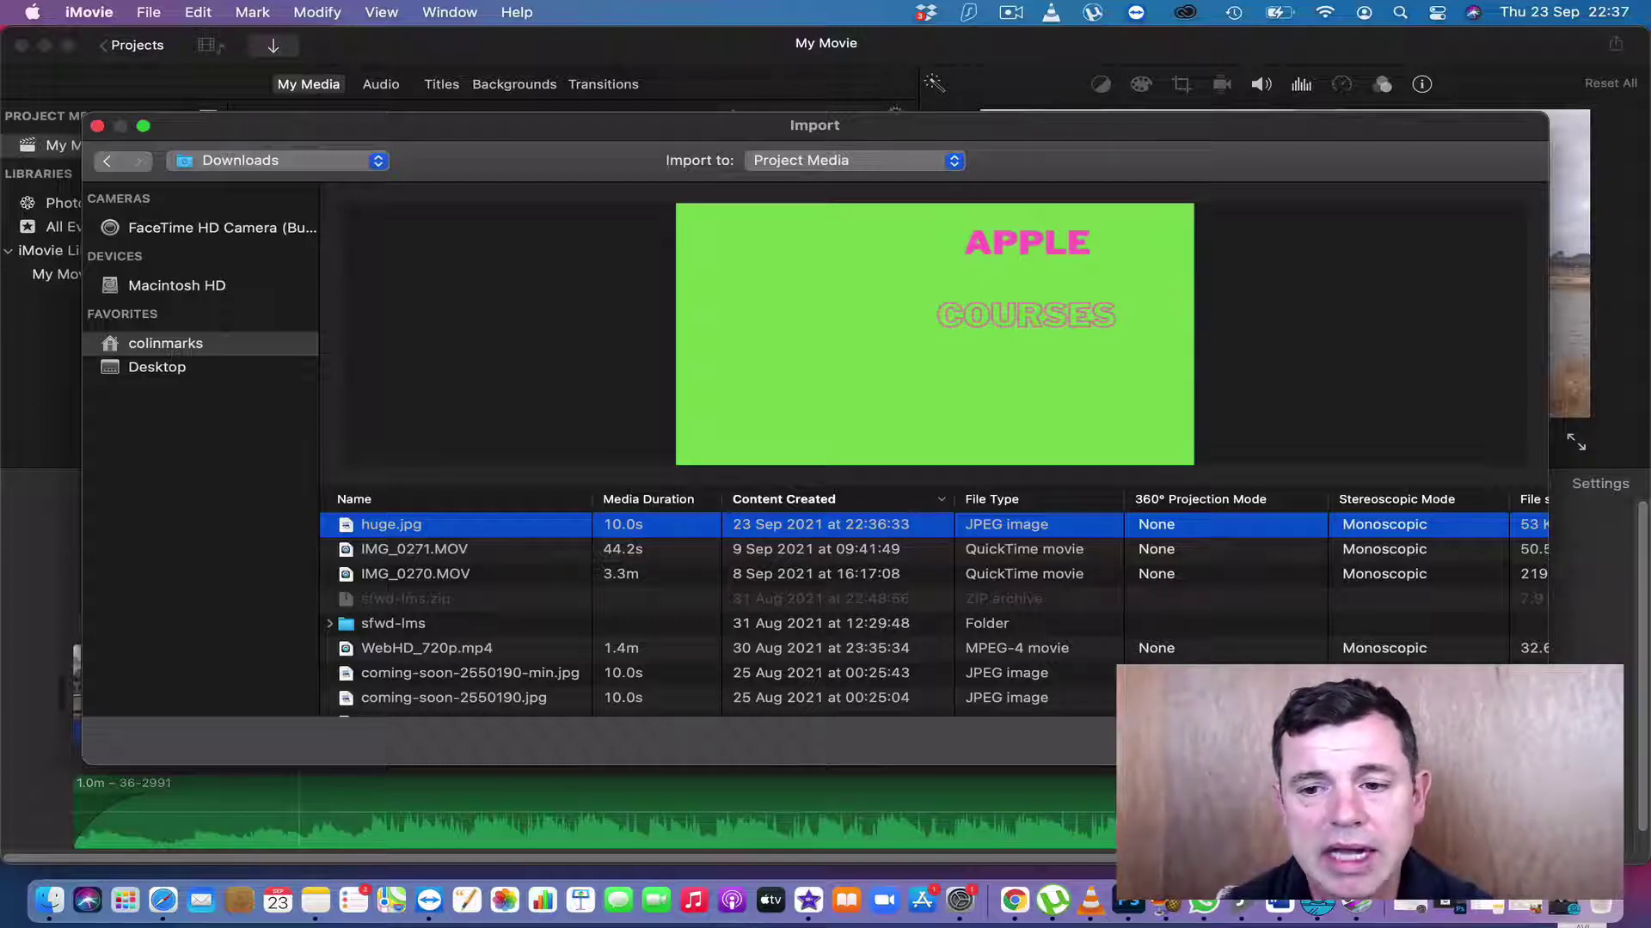
pyautogui.press('Return')
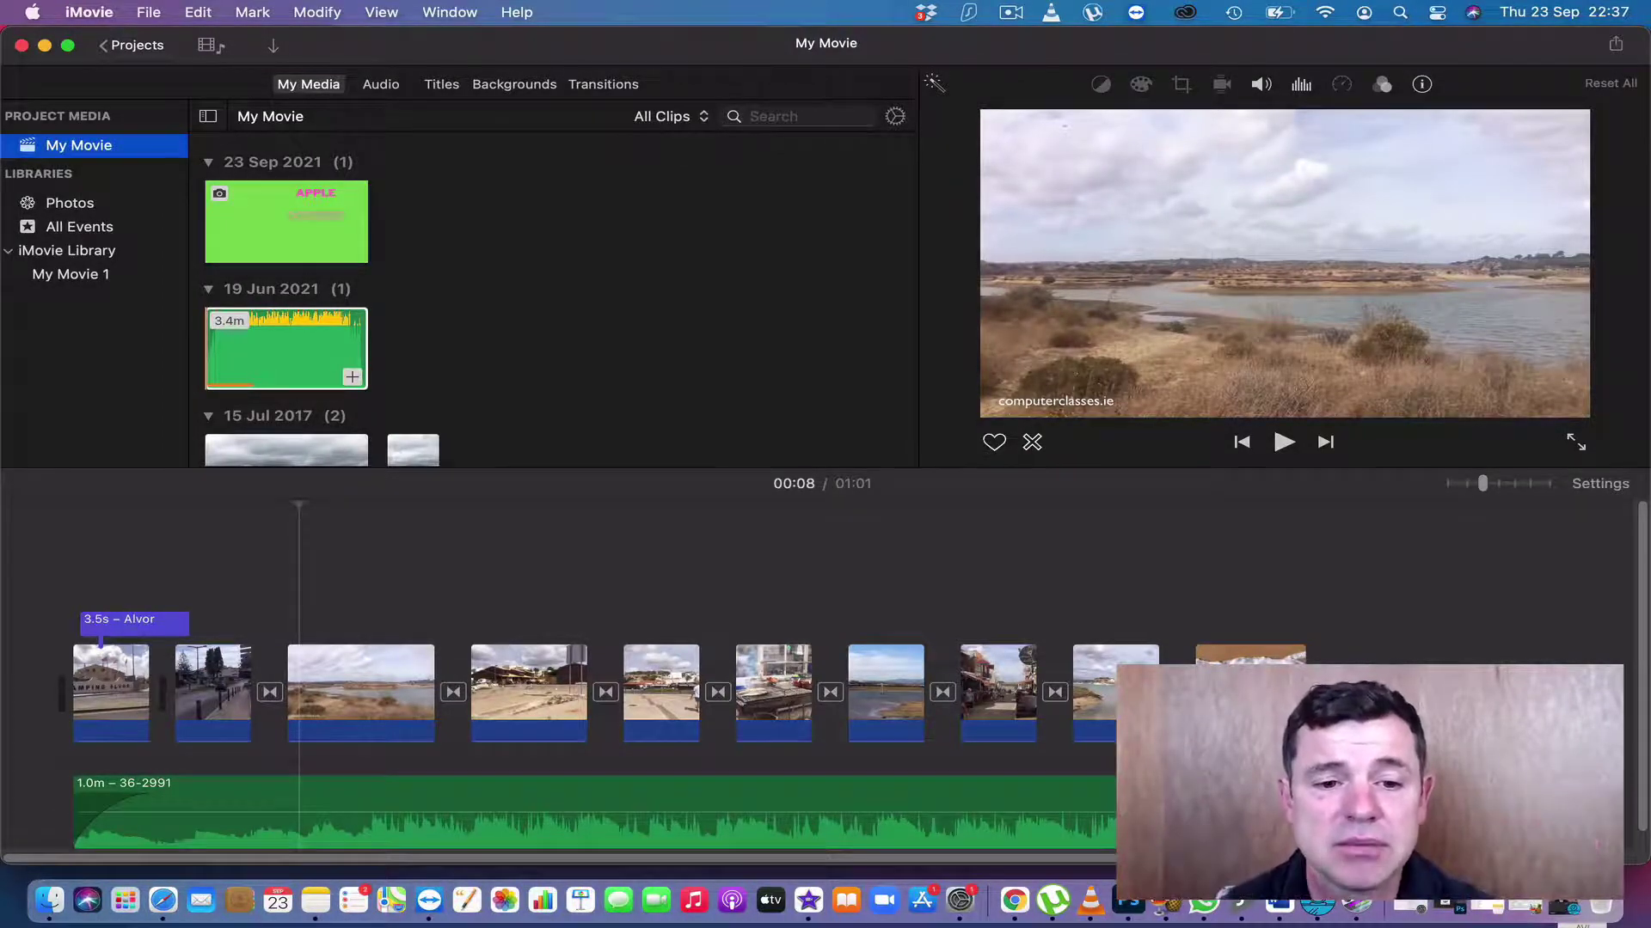
# Step: Place the imported green APPLE COURSES image on the timeline as an overlay above the lagoon landscape clip
pyautogui.click(344, 682)
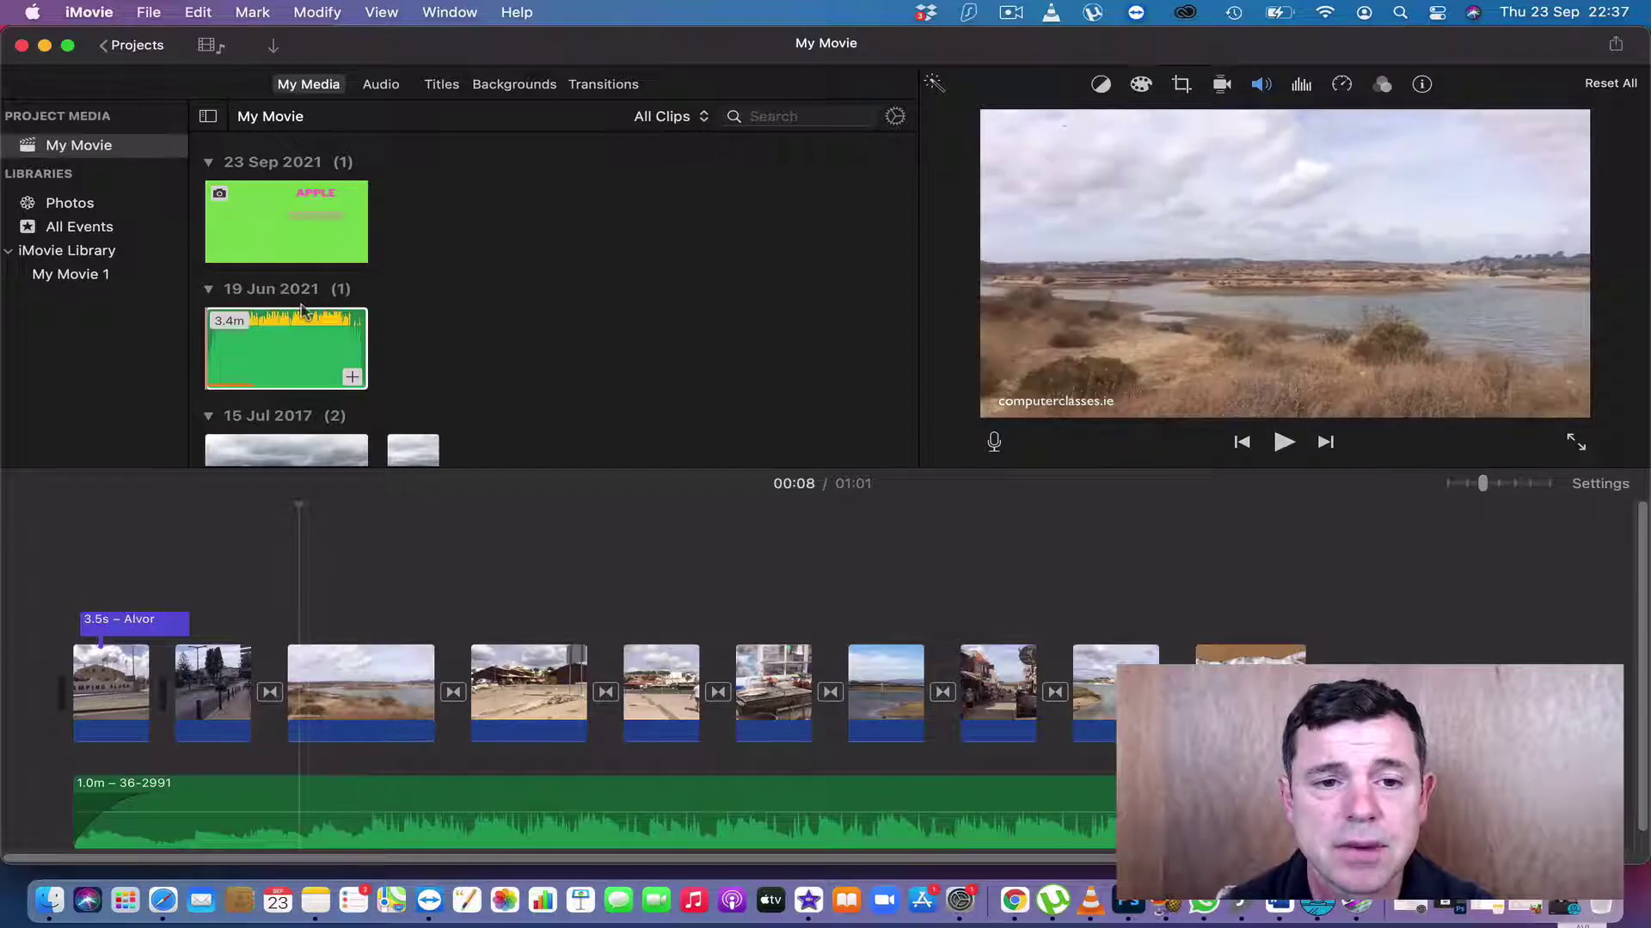
pyautogui.moveTo(283, 221); pyautogui.dragTo(330, 534)
pyautogui.moveTo(223, 70); pyautogui.dragTo(161, 253)
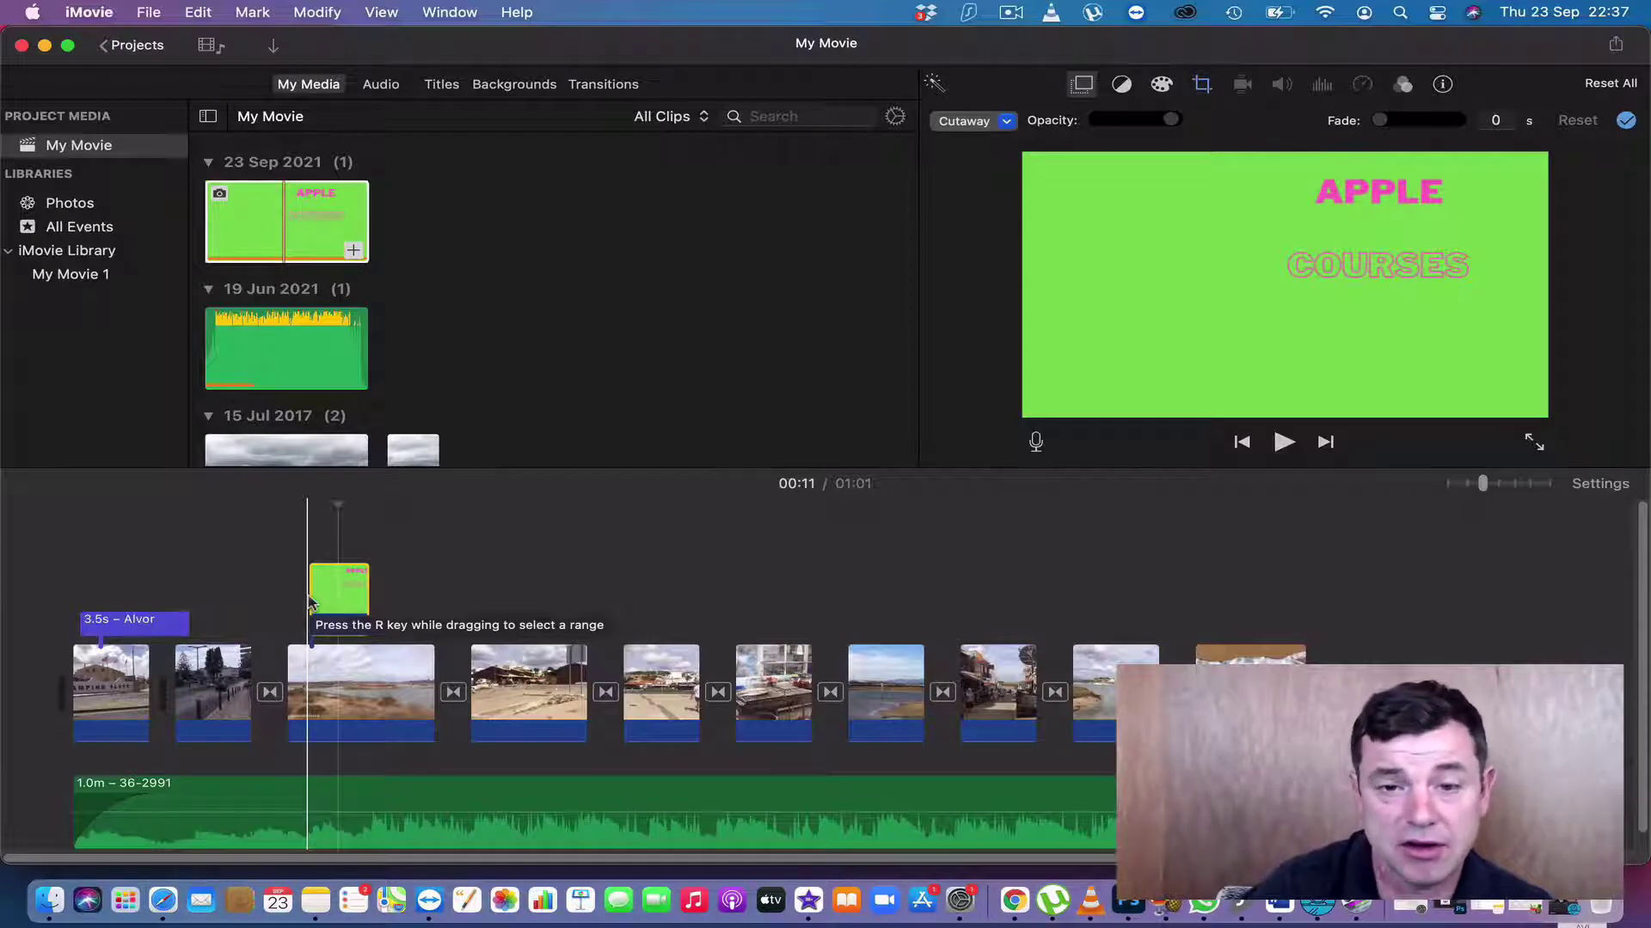
pyautogui.moveTo(309, 601); pyautogui.dragTo(311, 603)
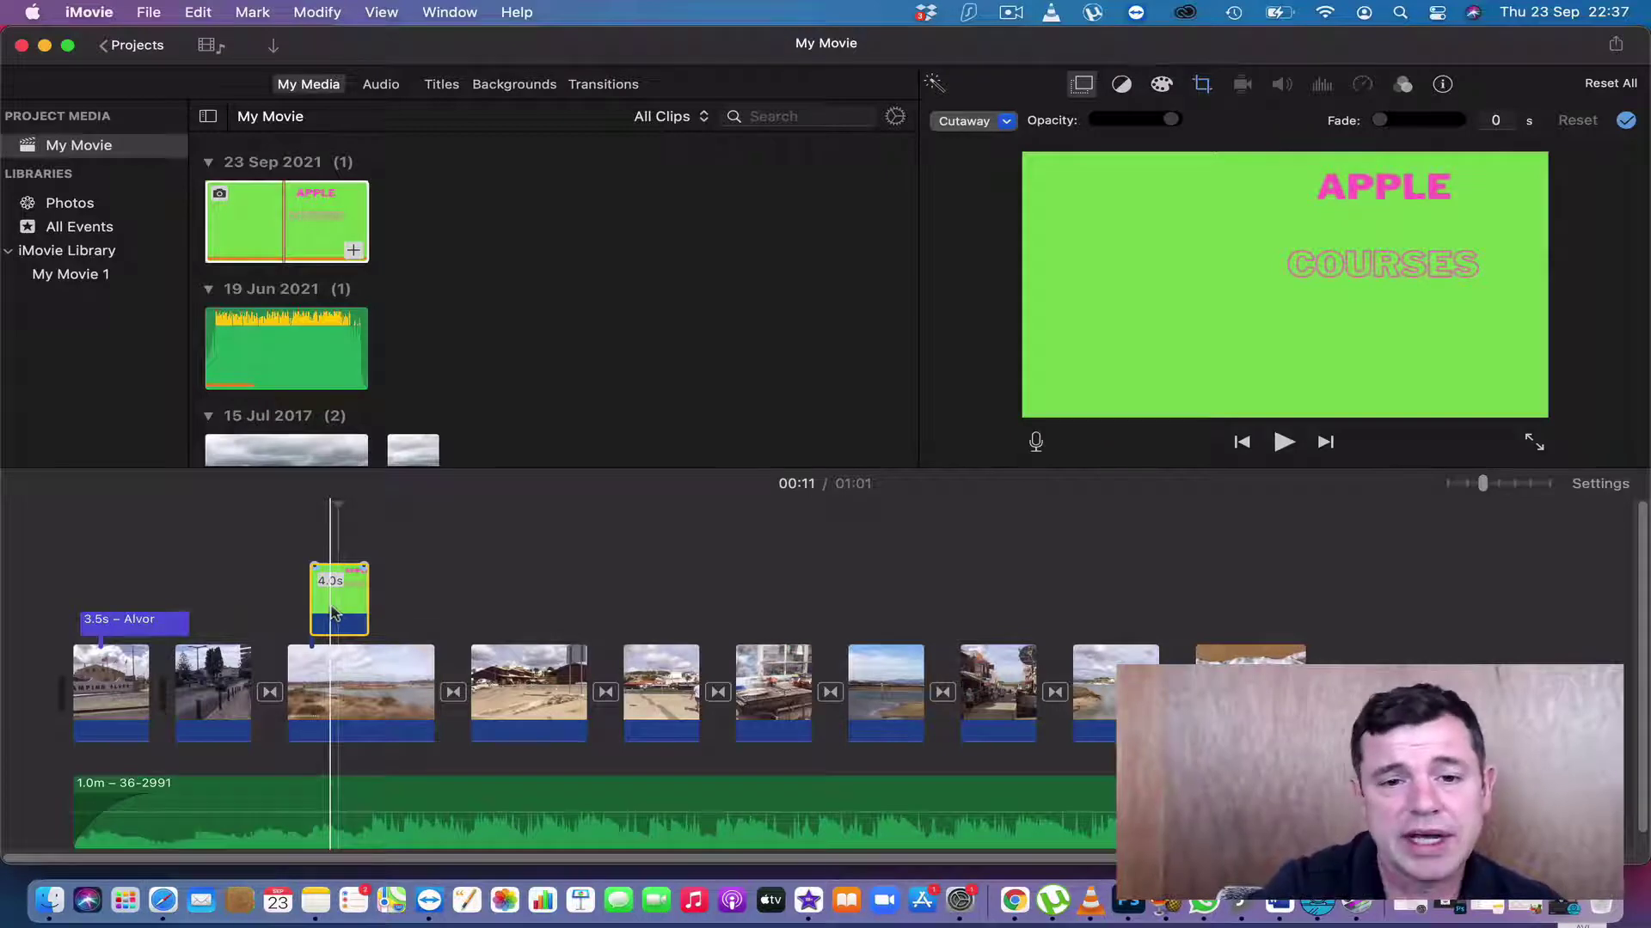
# Step: Play the movie from the start of the lagoon clip through the green image overlay, then stop playback
pyautogui.click(288, 598)
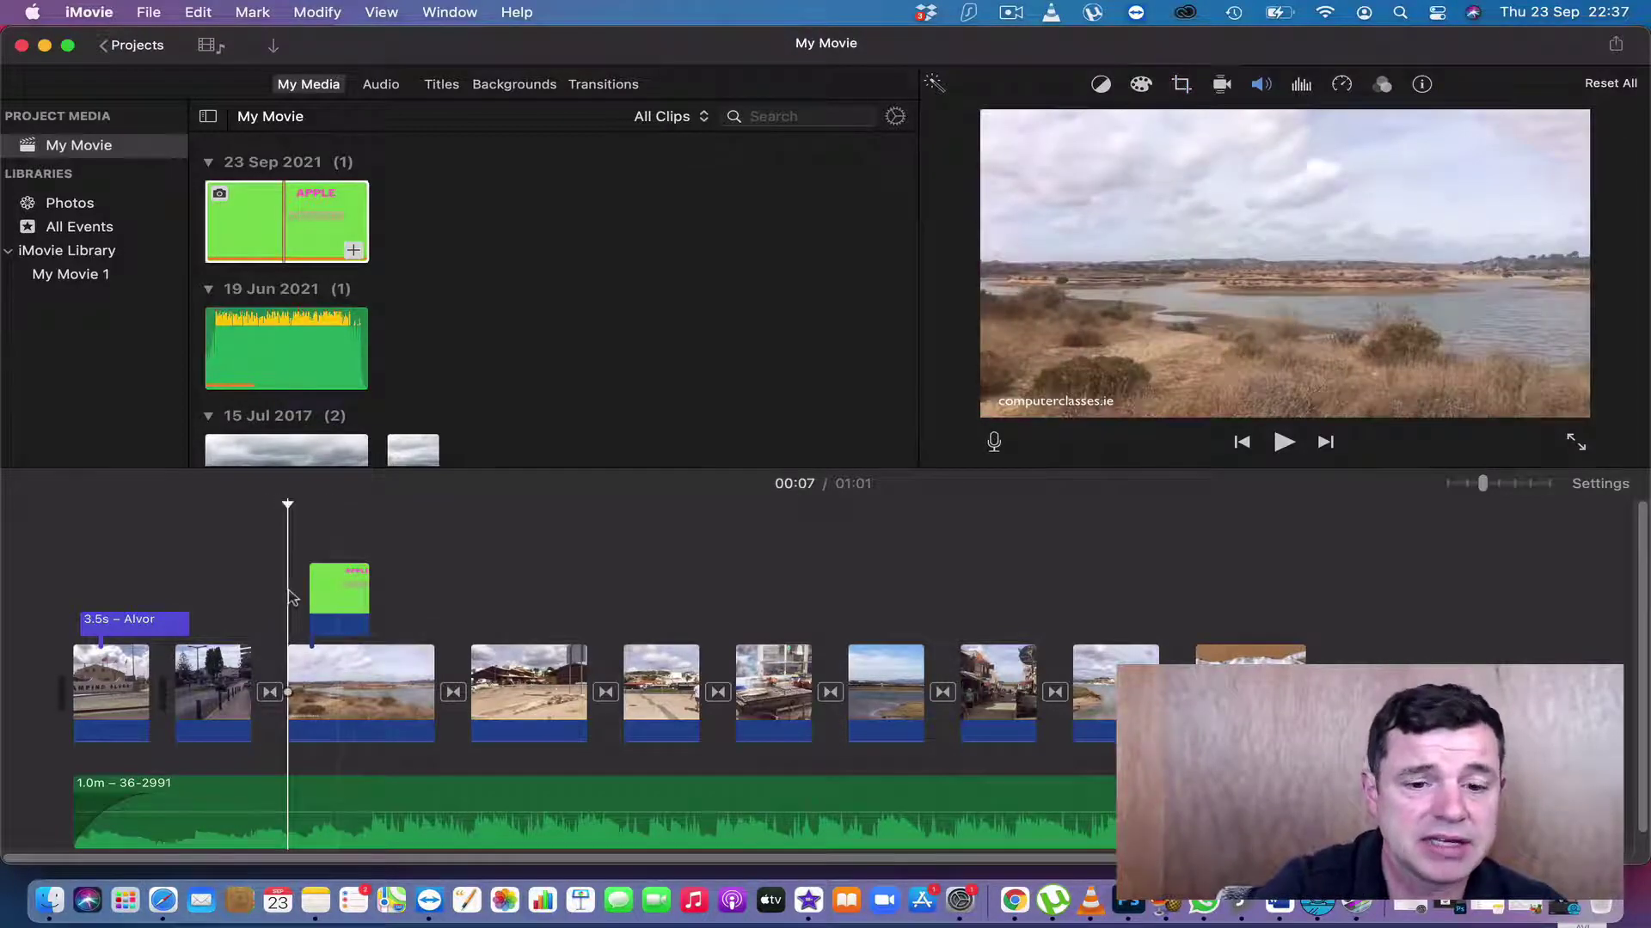
pyautogui.press('space')
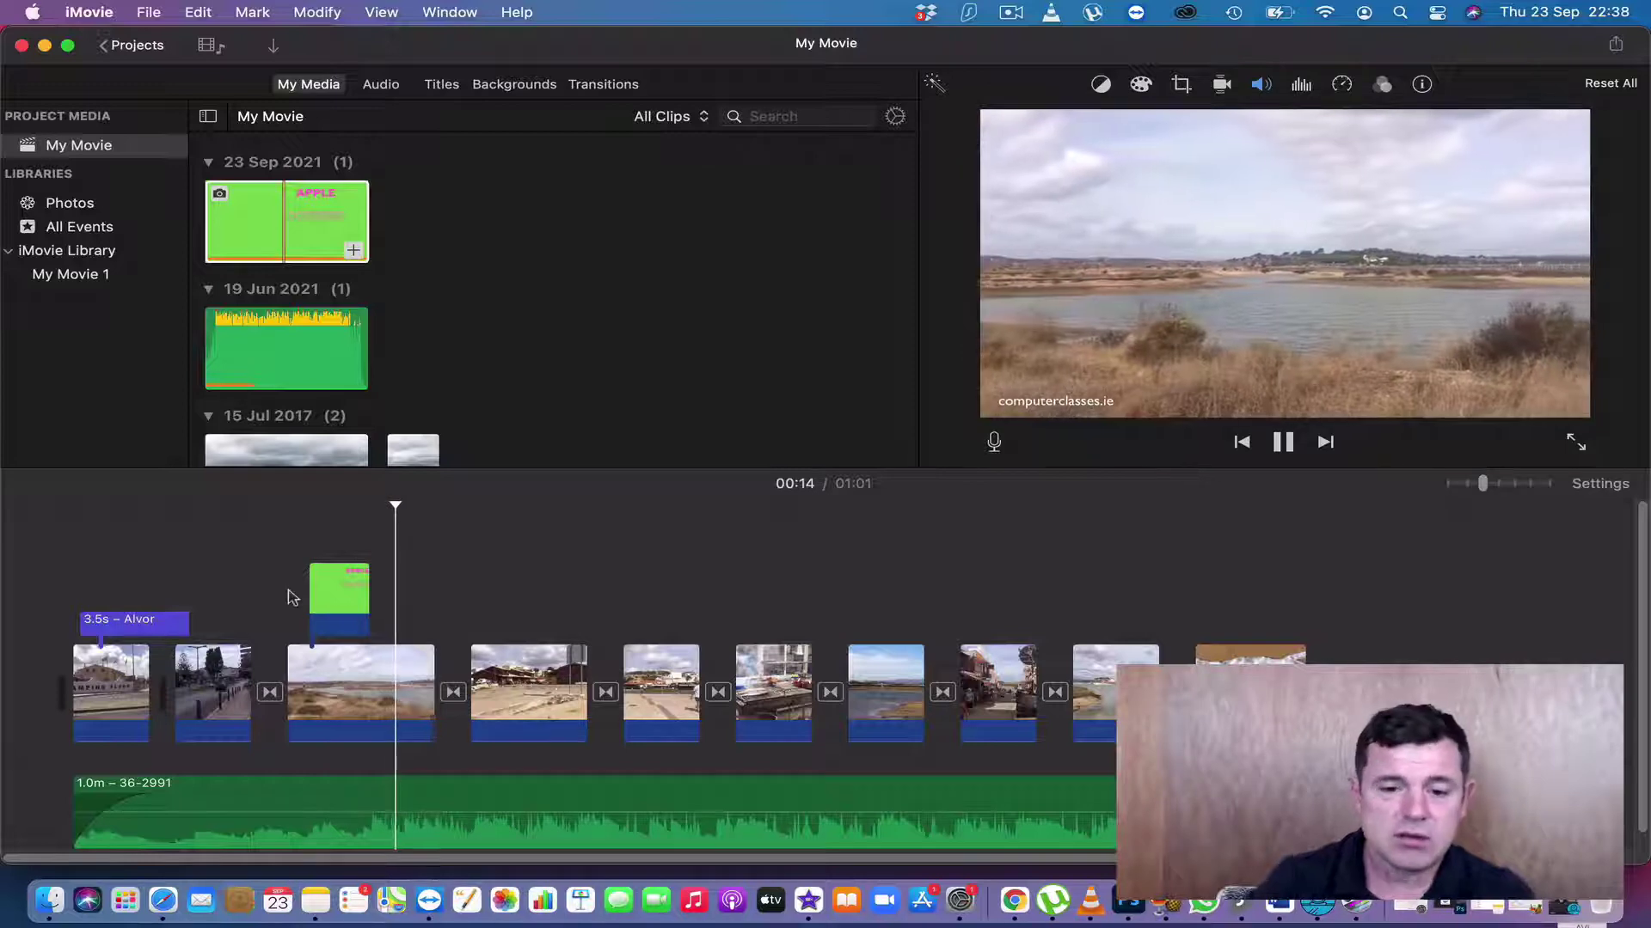
pyautogui.press('space')
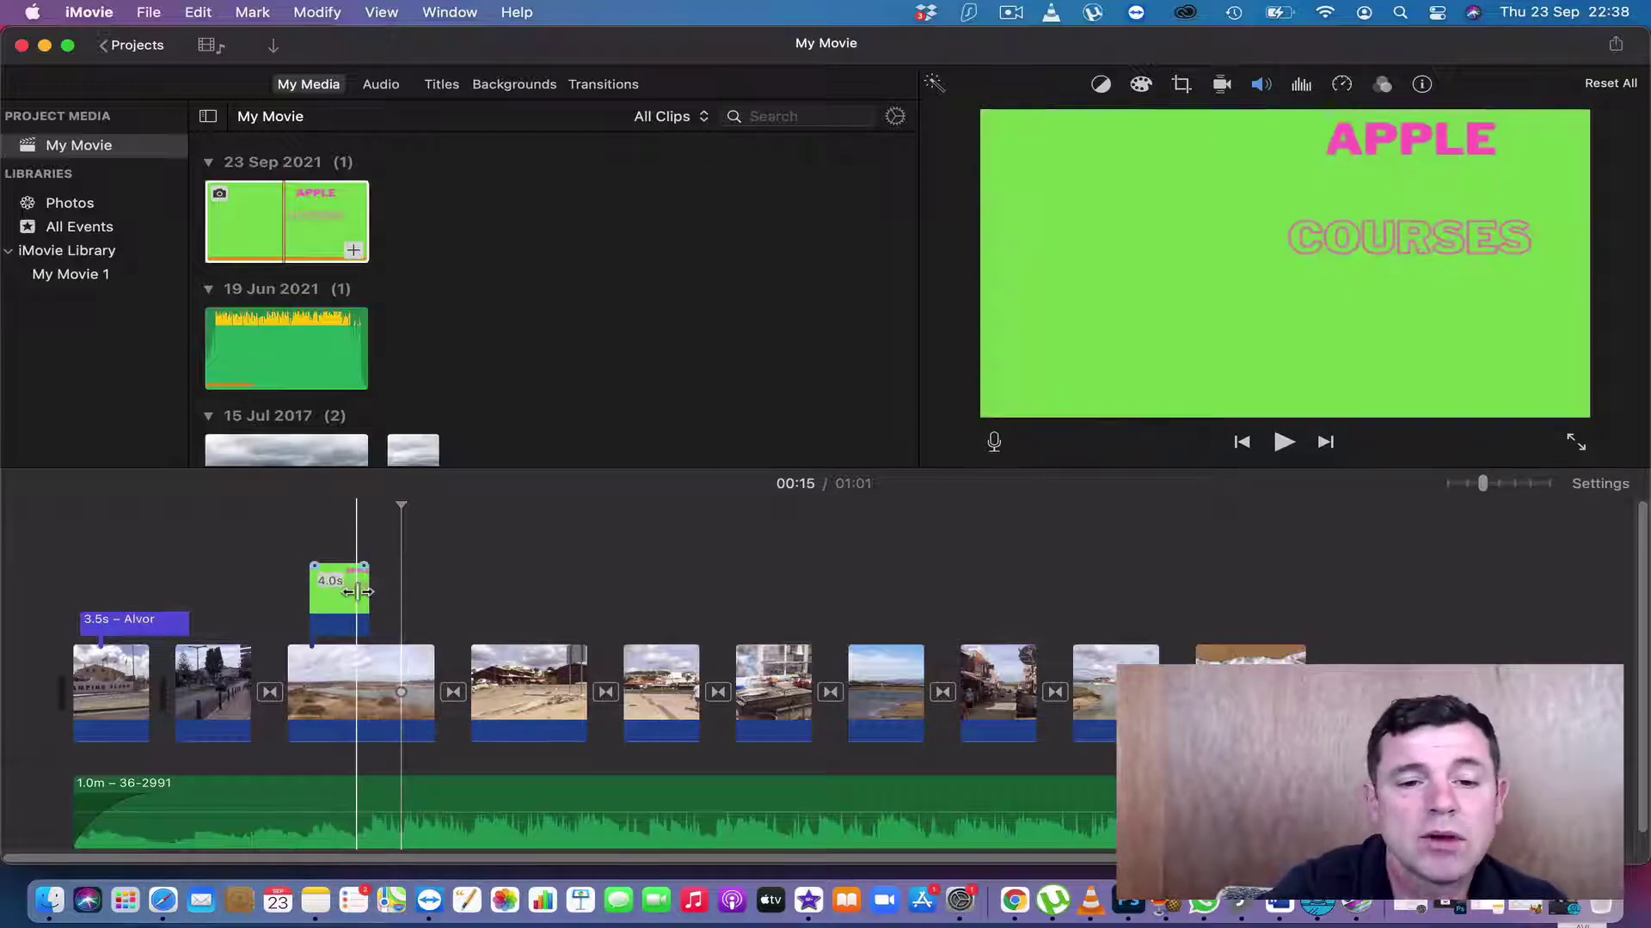
# Step: Change the APPLE COURSES overlay's video overlay setting from Cutaway to Green/Blue Screen
pyautogui.click(337, 597)
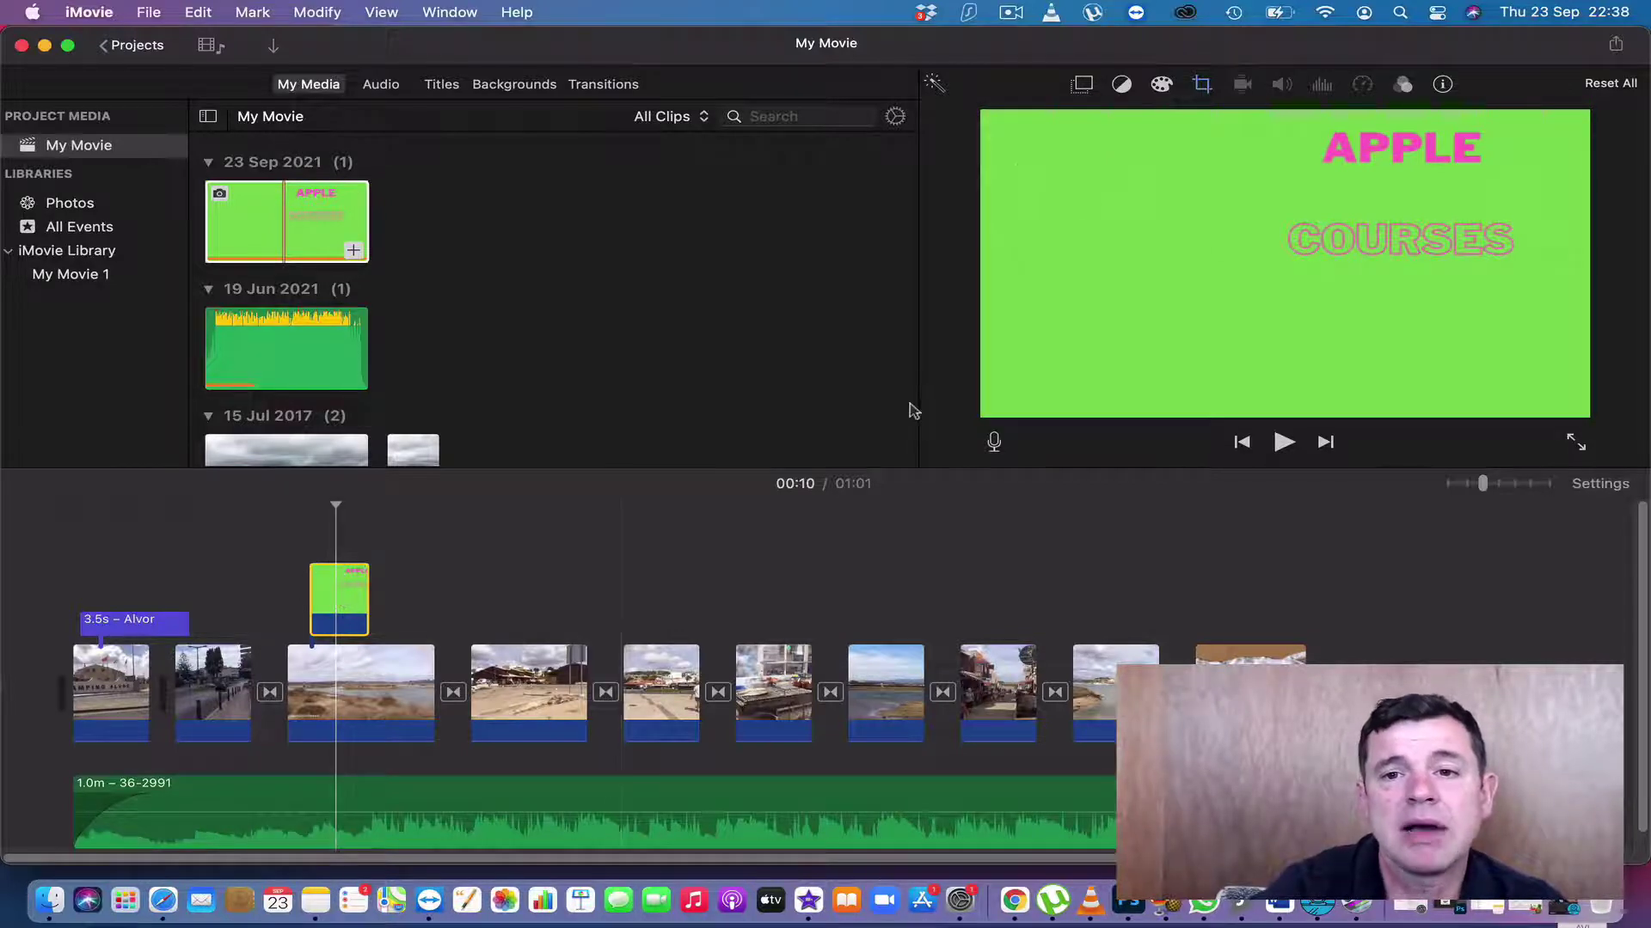
pyautogui.click(1081, 83)
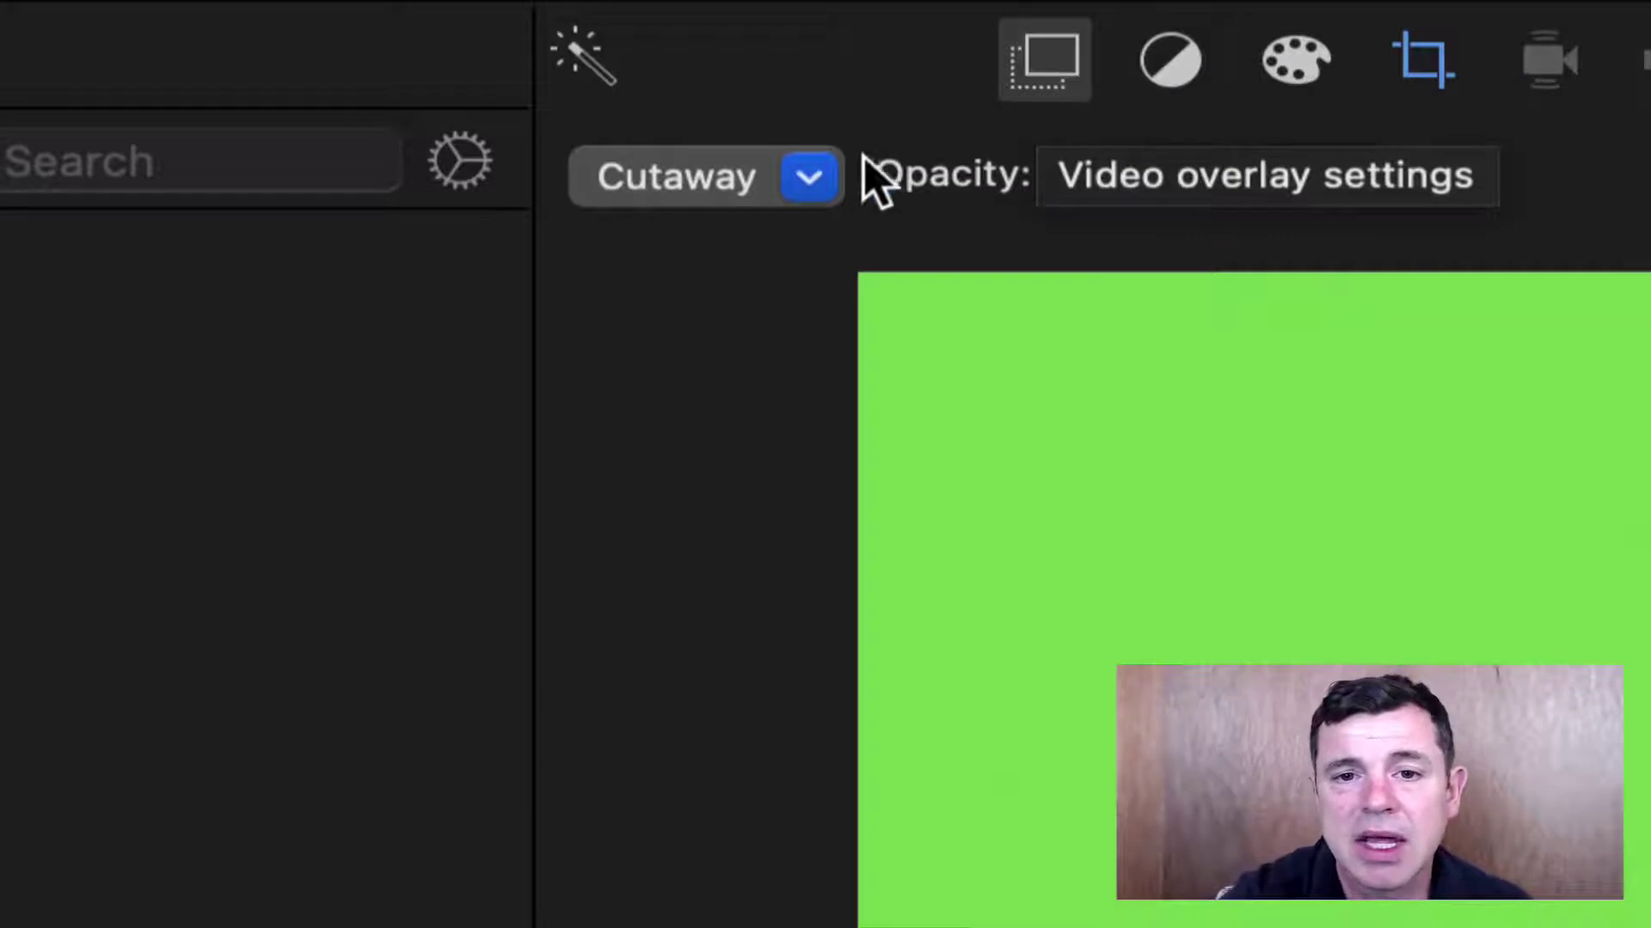
pyautogui.click(802, 182)
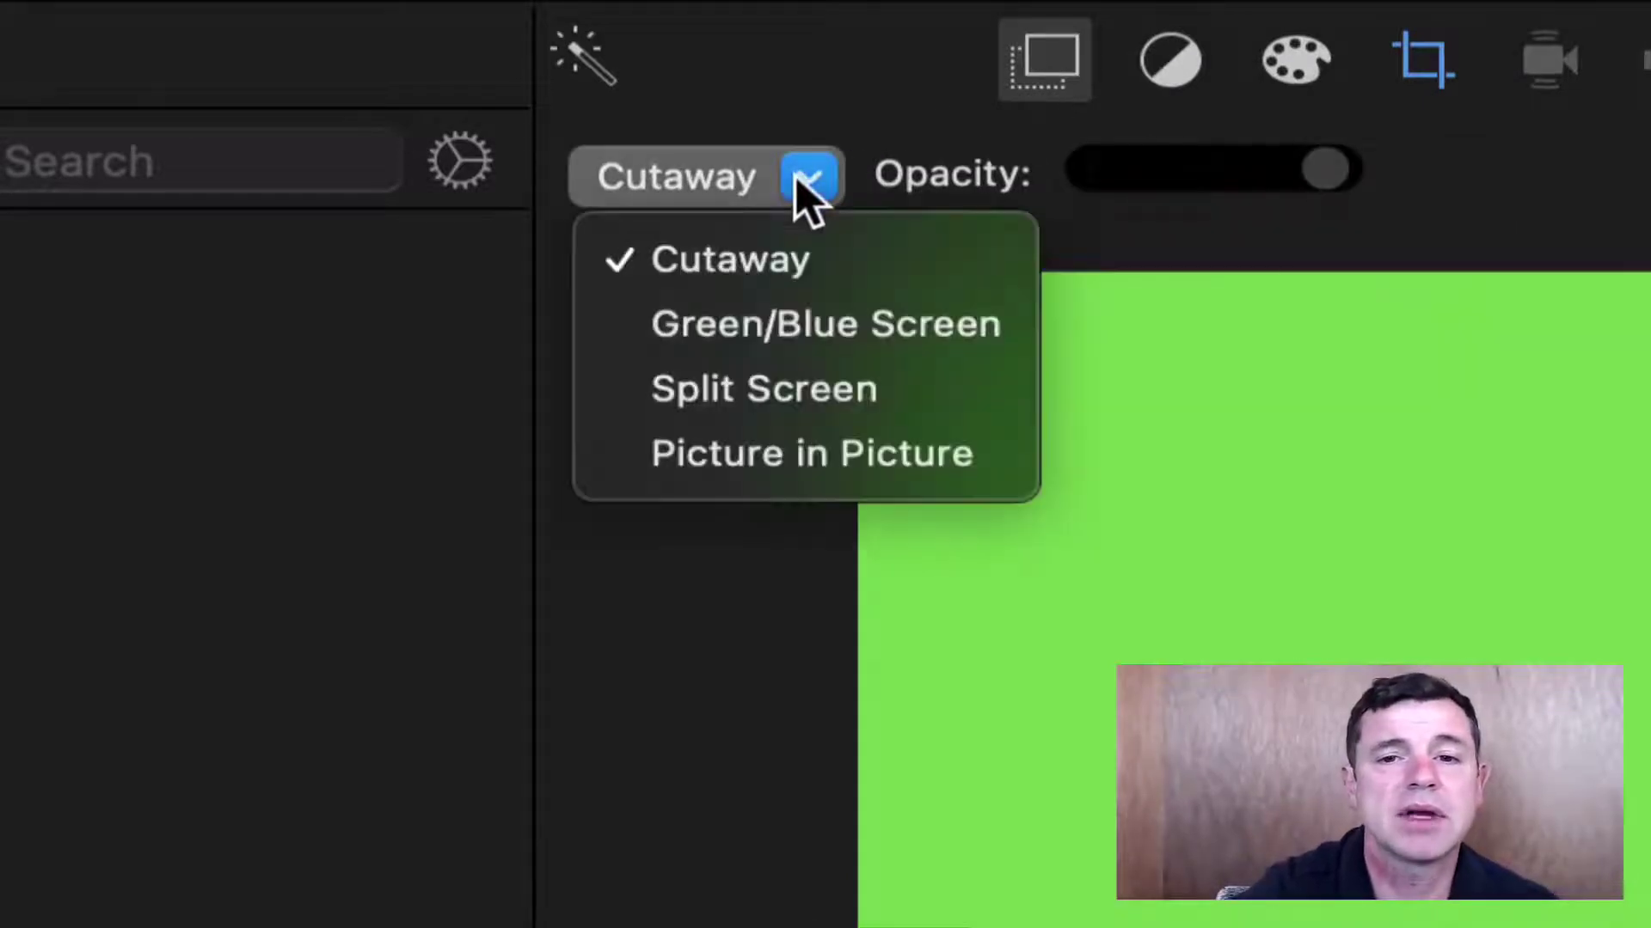
pyautogui.click(738, 331)
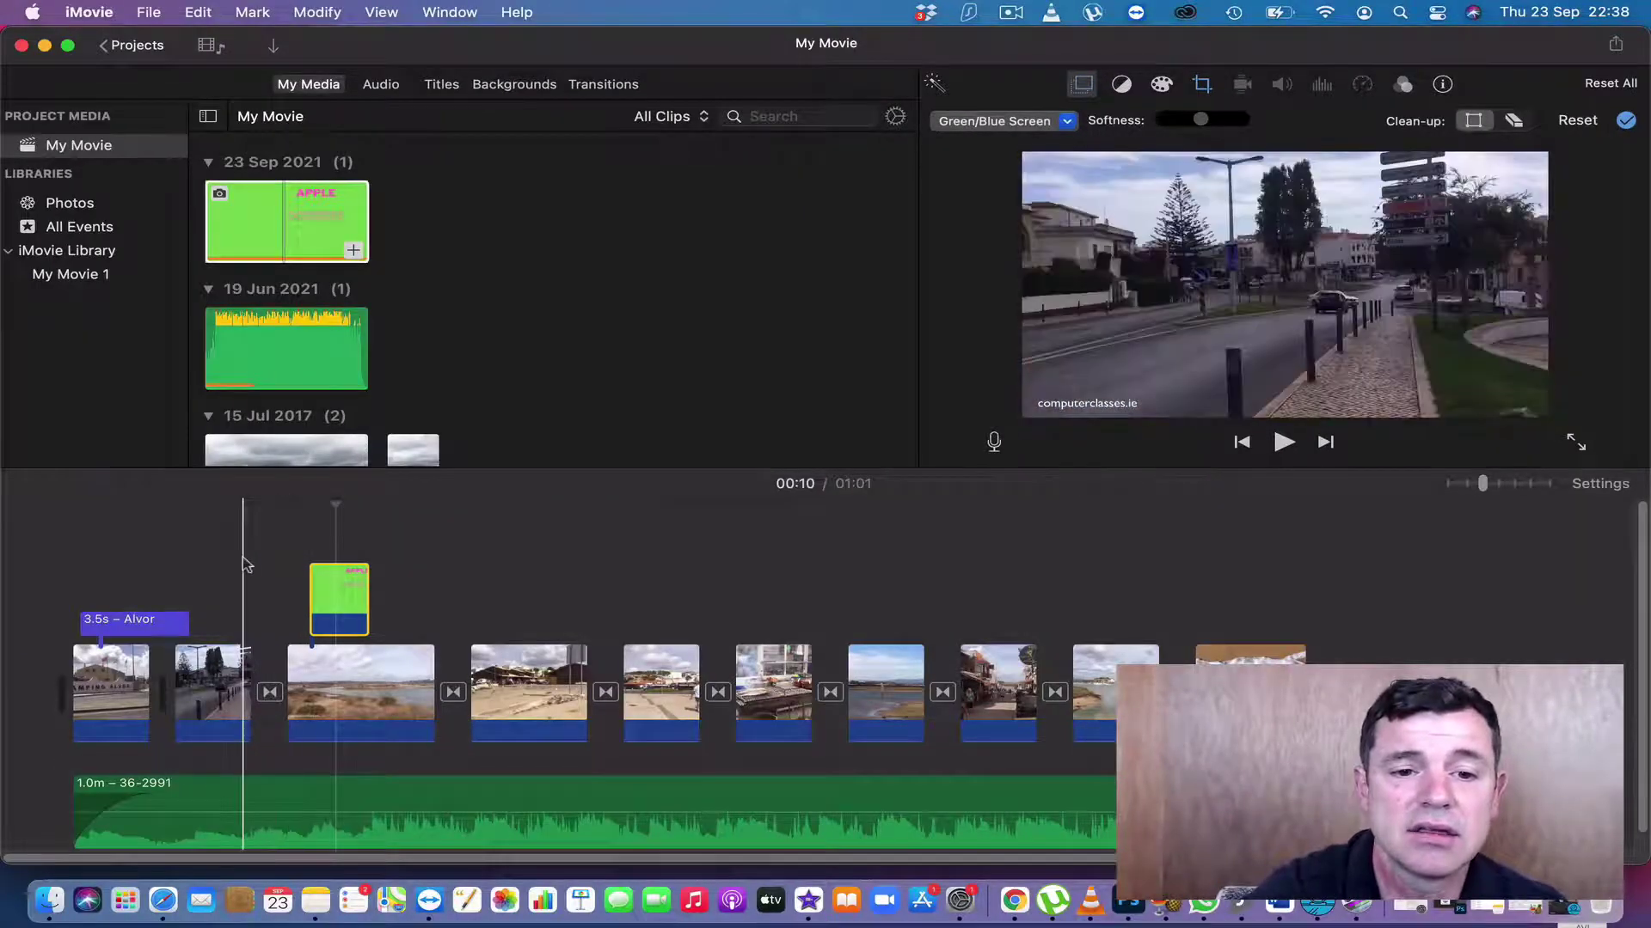
# Step: Play the keyed overlay section full screen from the second clip, then return to the editor and stop playback
pyautogui.click(217, 568)
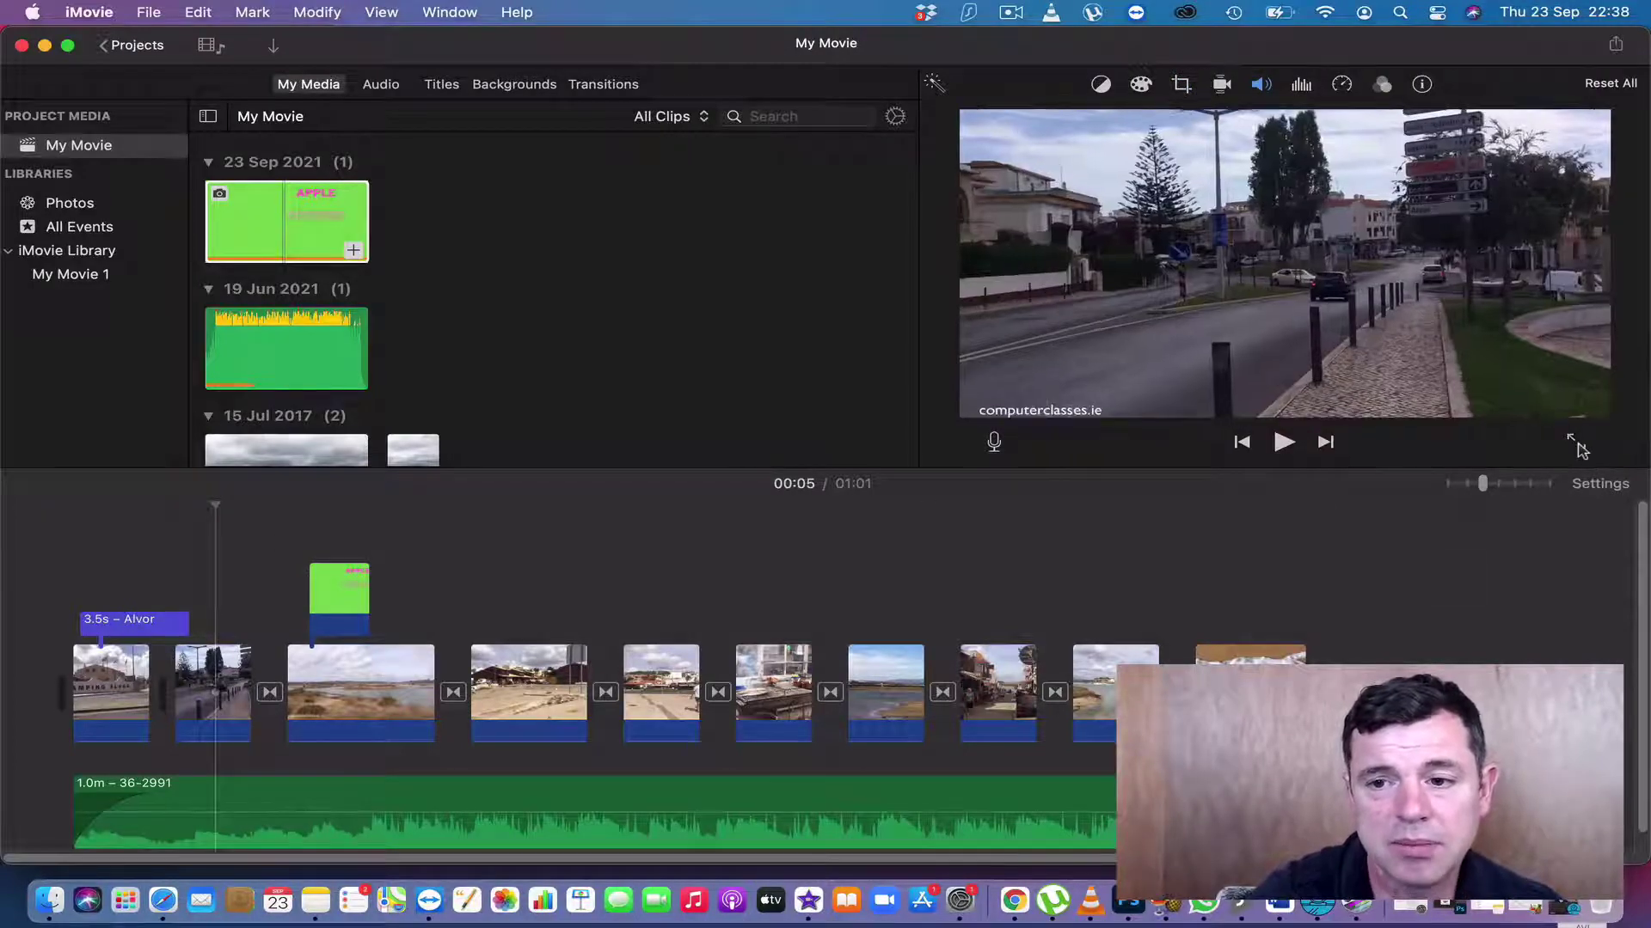
pyautogui.click(1578, 447)
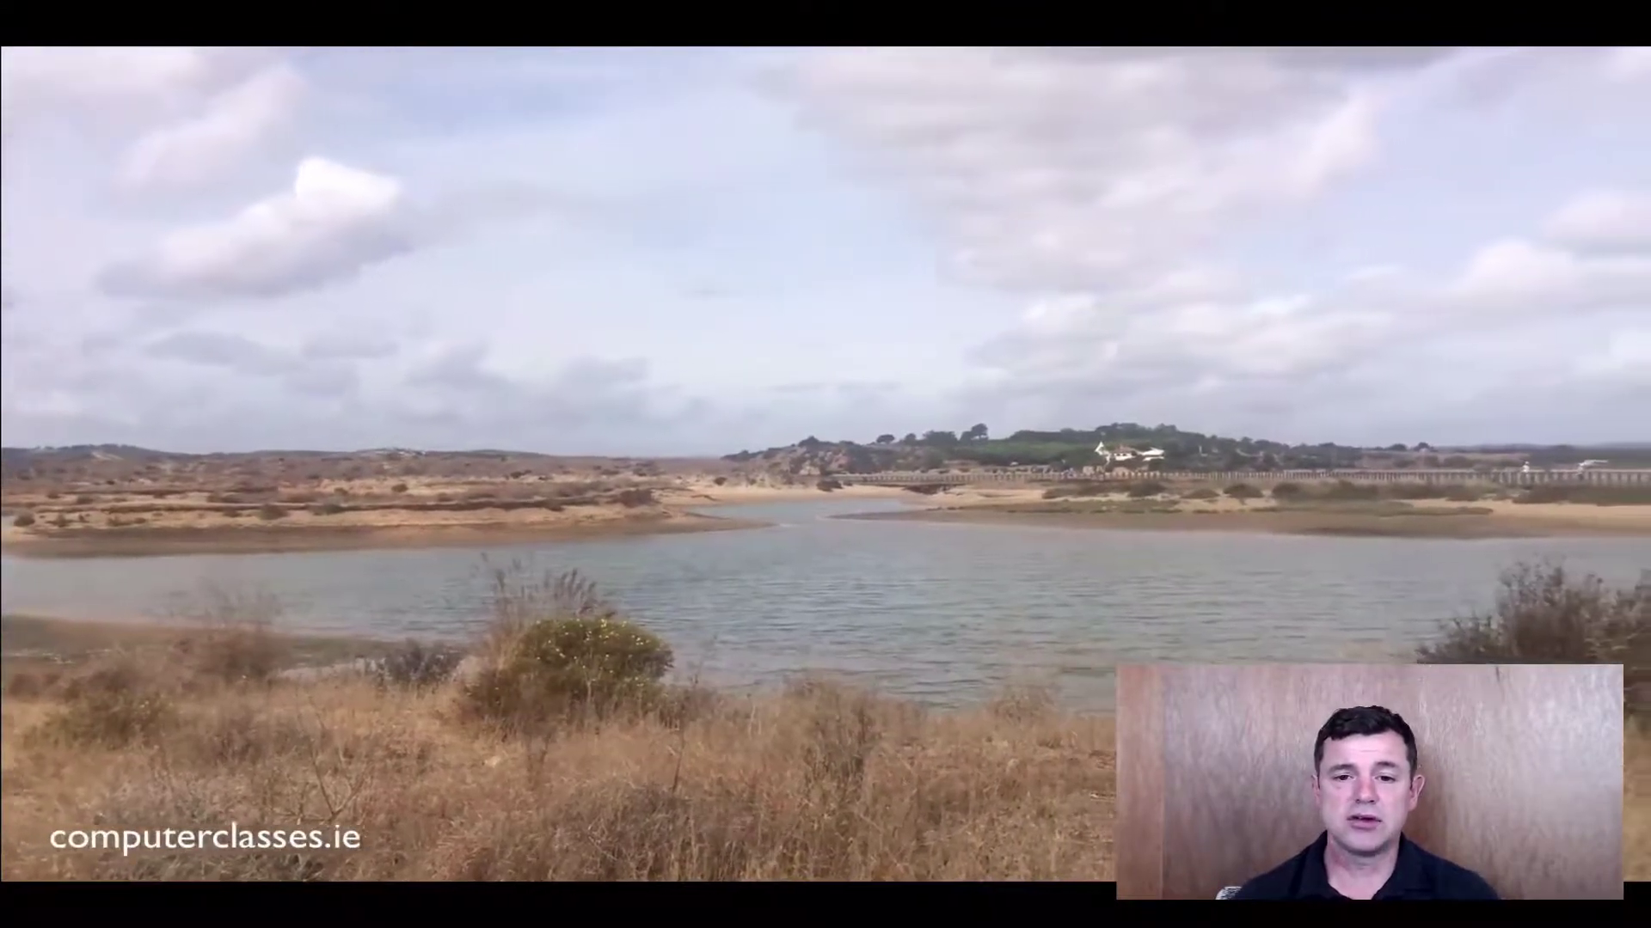
pyautogui.press('Escape')
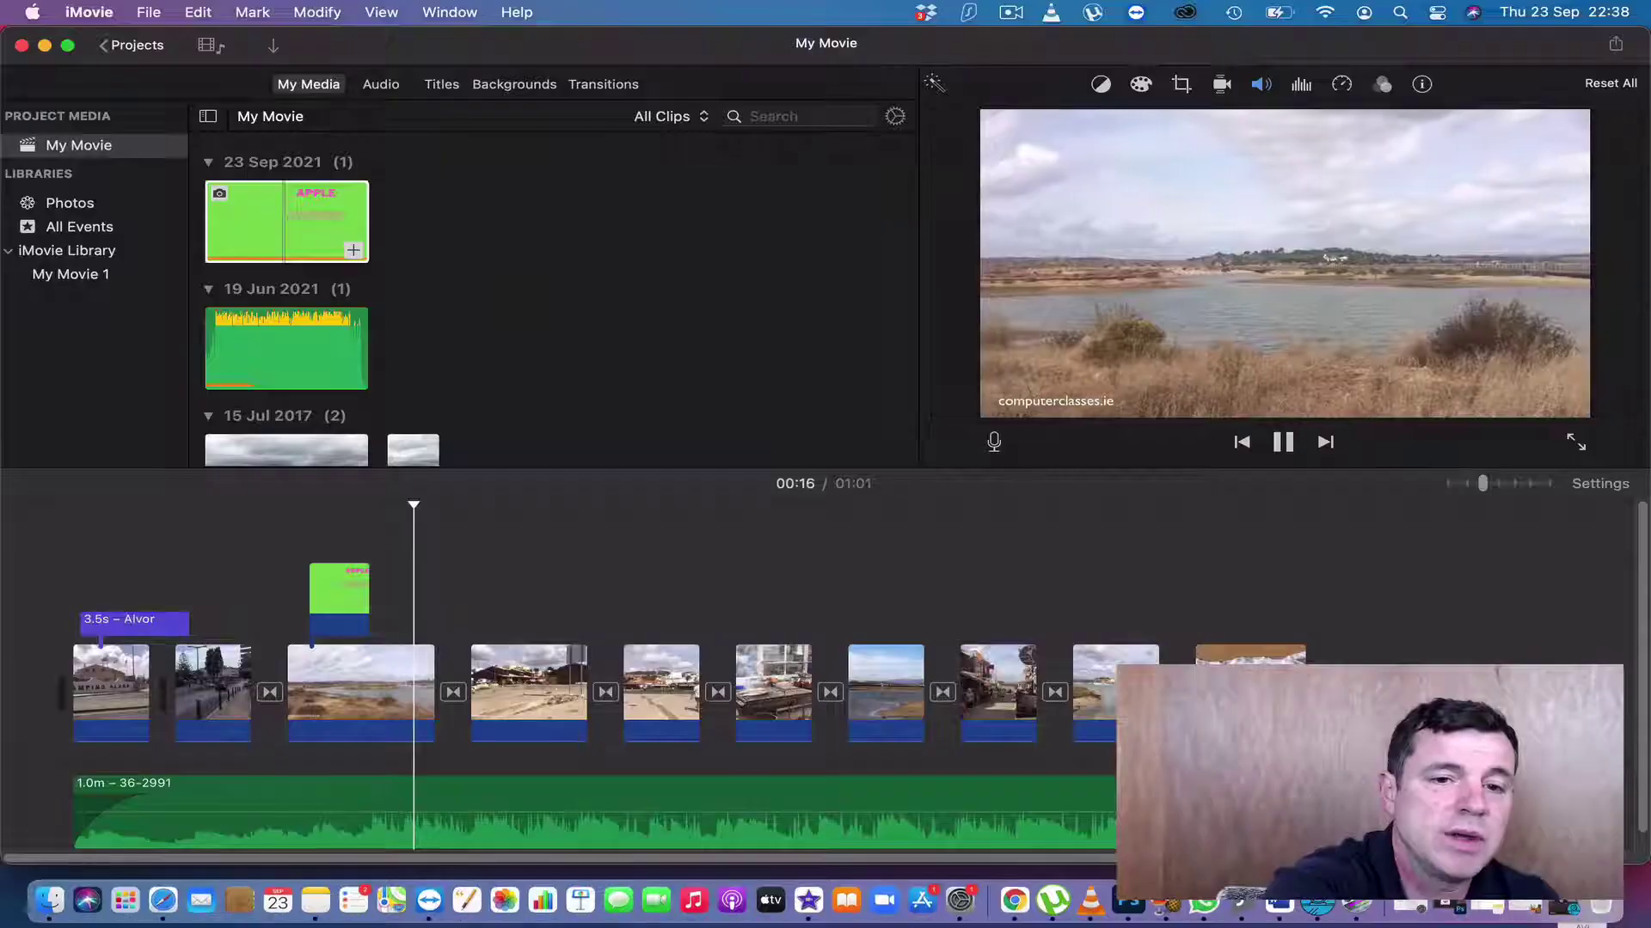
pyautogui.press('space')
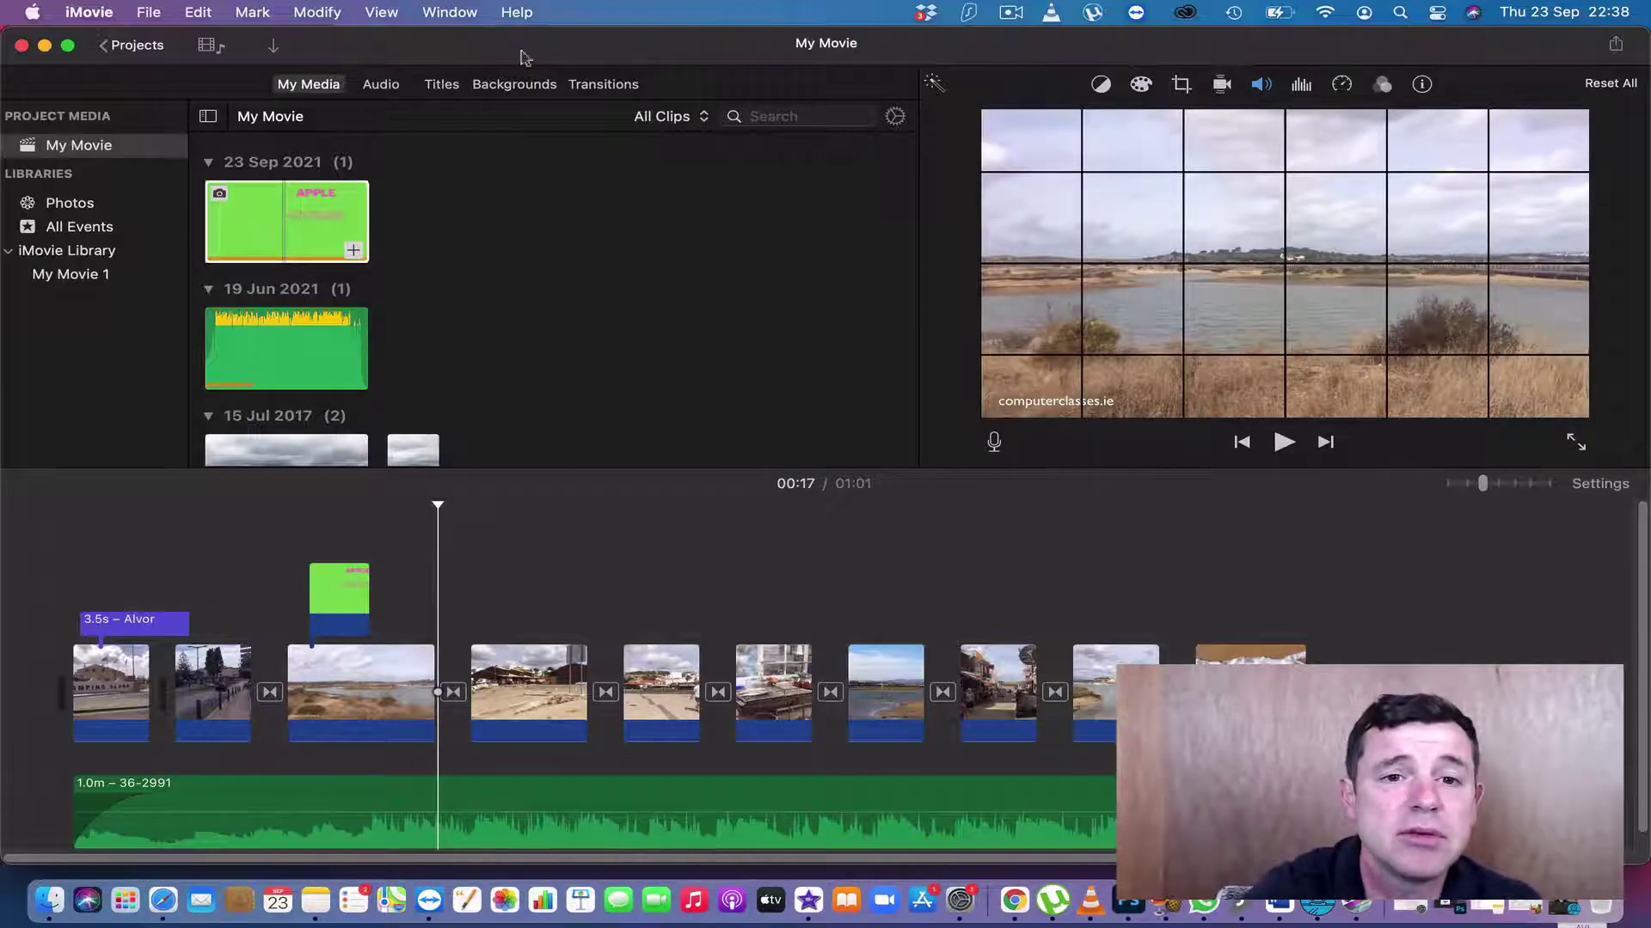
# Step: Browse the built-in title styles available for the movie
pyautogui.click(441, 84)
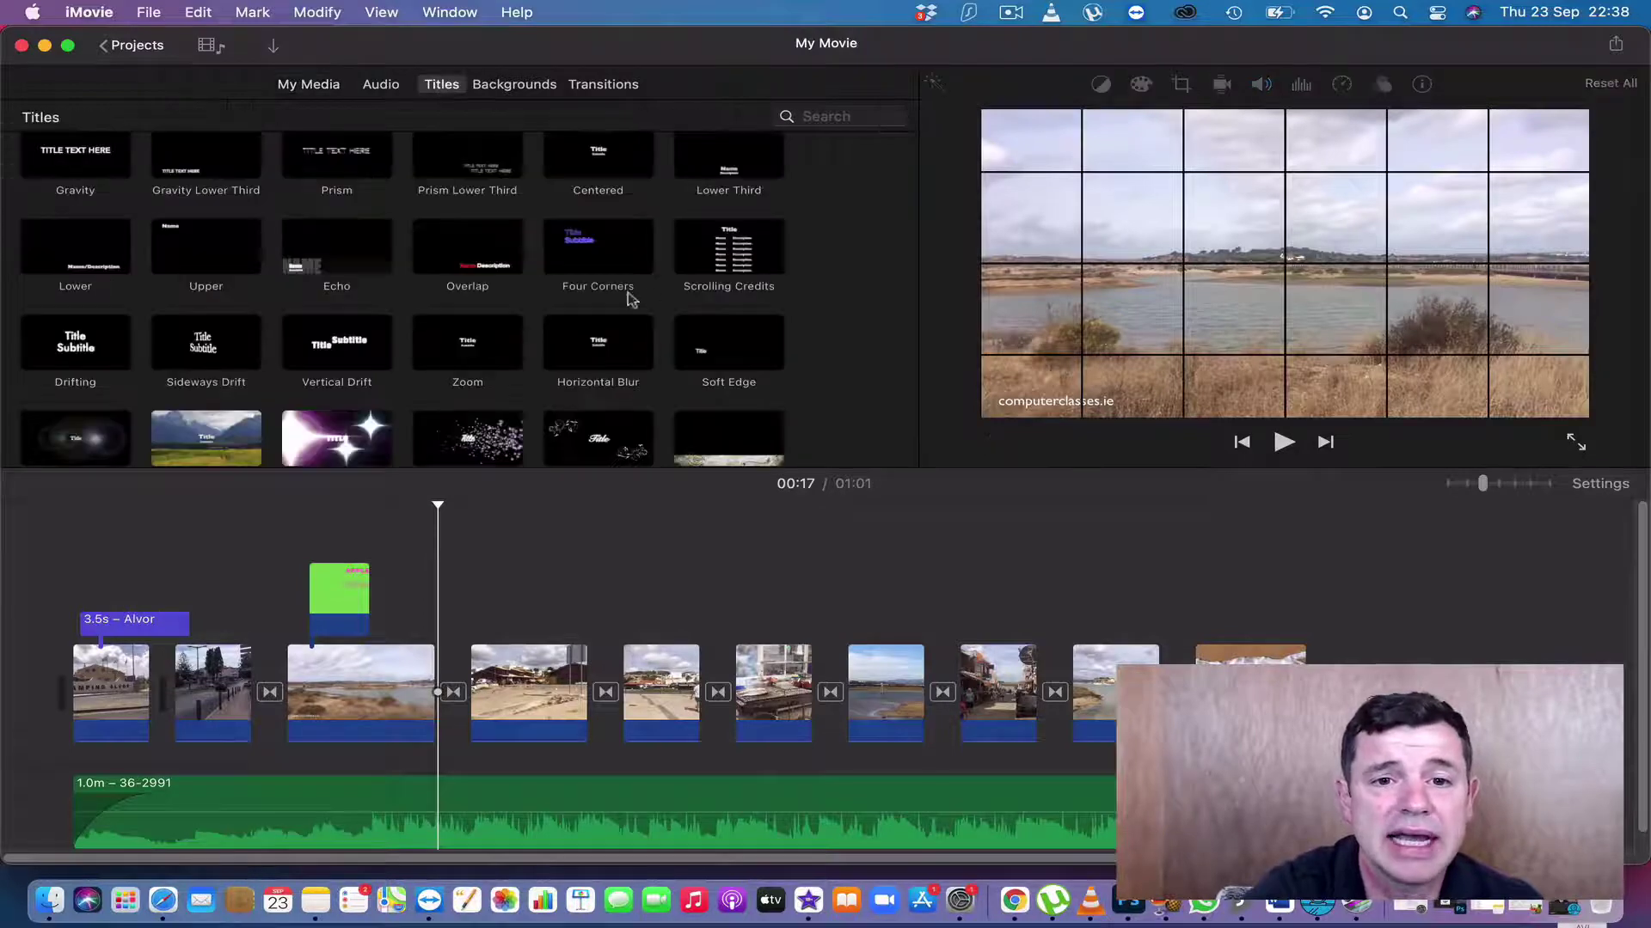
pyautogui.scroll(-5, 254, 333)
pyautogui.scroll(-1, 254, 337)
pyautogui.scroll(8, 253, 337)
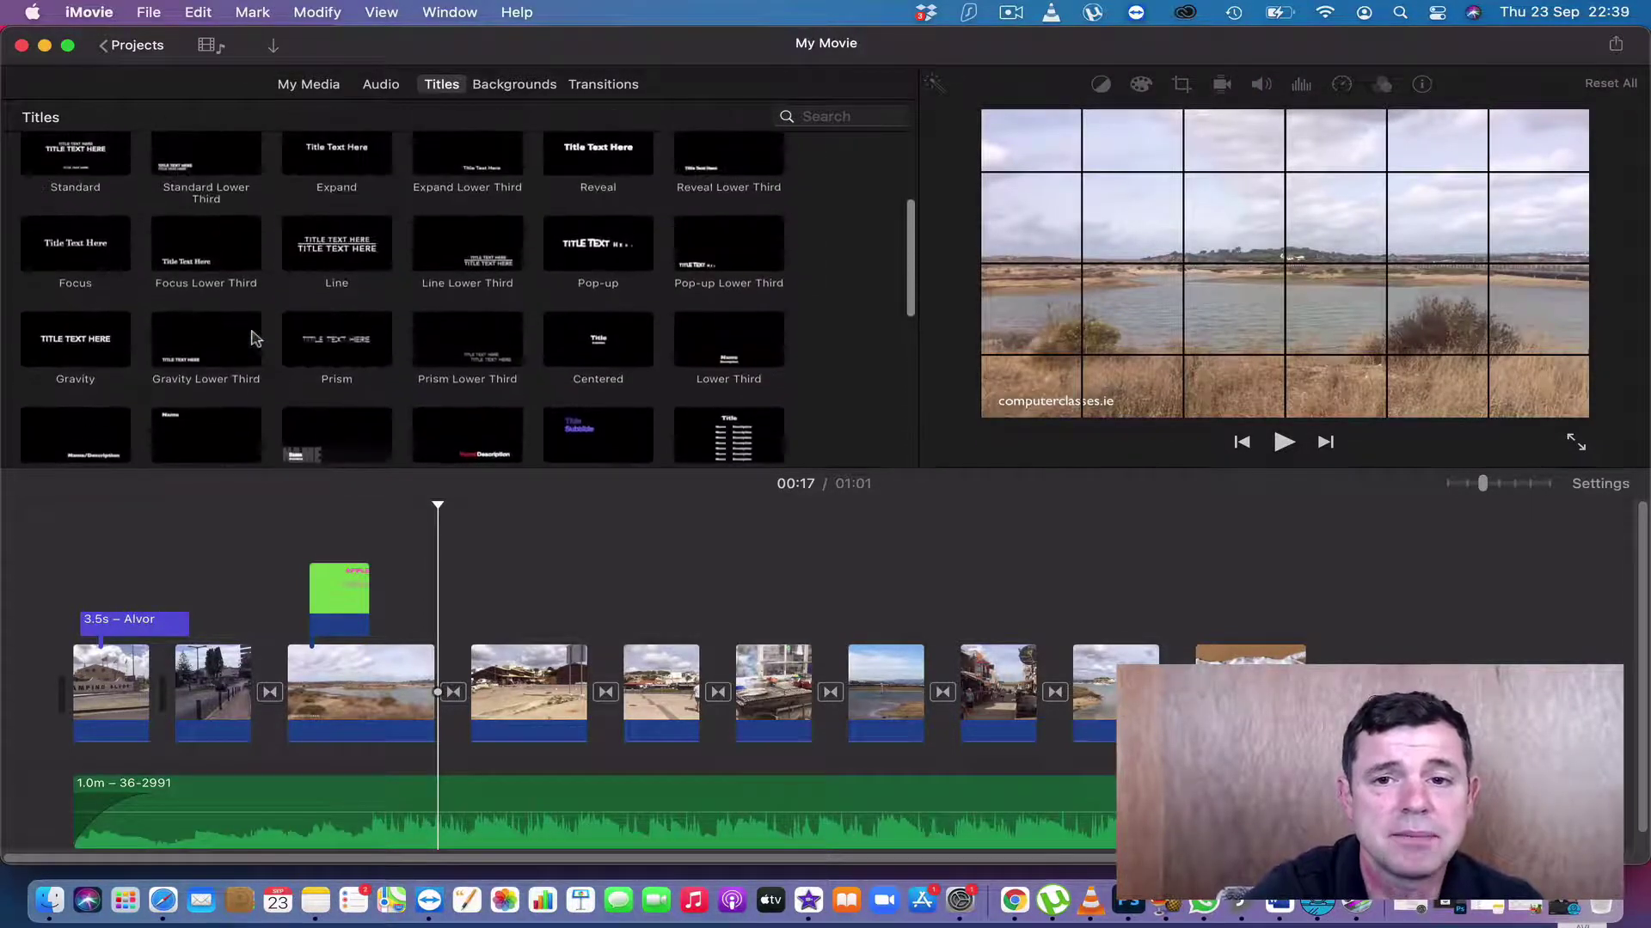
pyautogui.scroll(2, 253, 337)
# Step: Minimize iMovie, switch to the Canva design in Safari and dismiss the sharing prompt
pyautogui.click(45, 47)
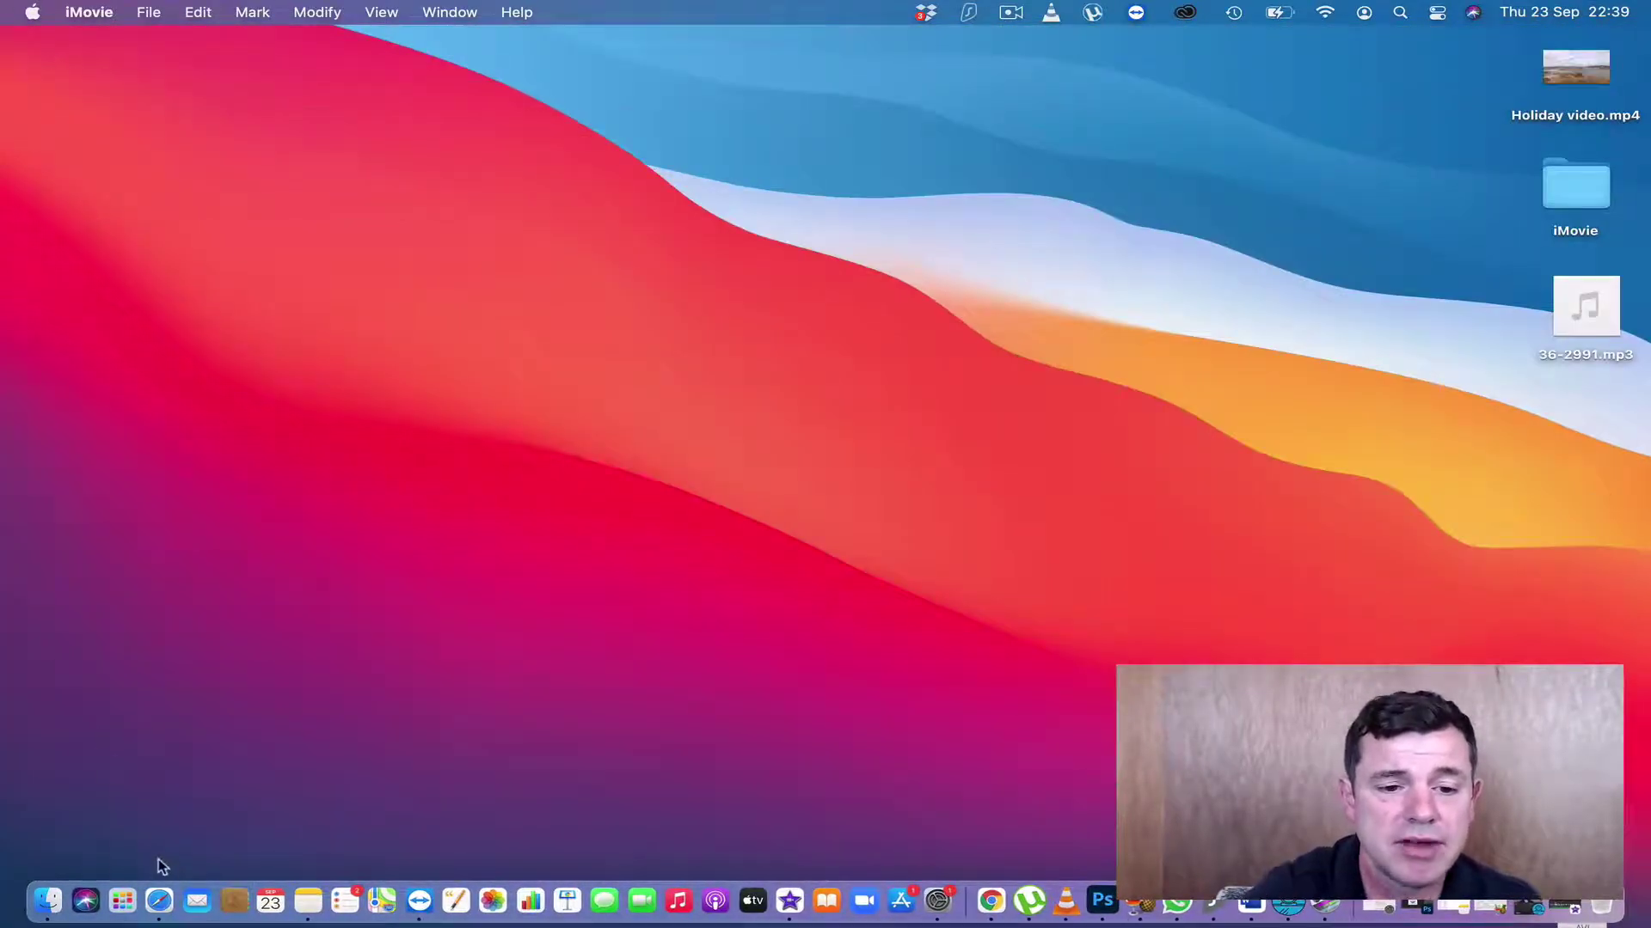
pyautogui.click(159, 890)
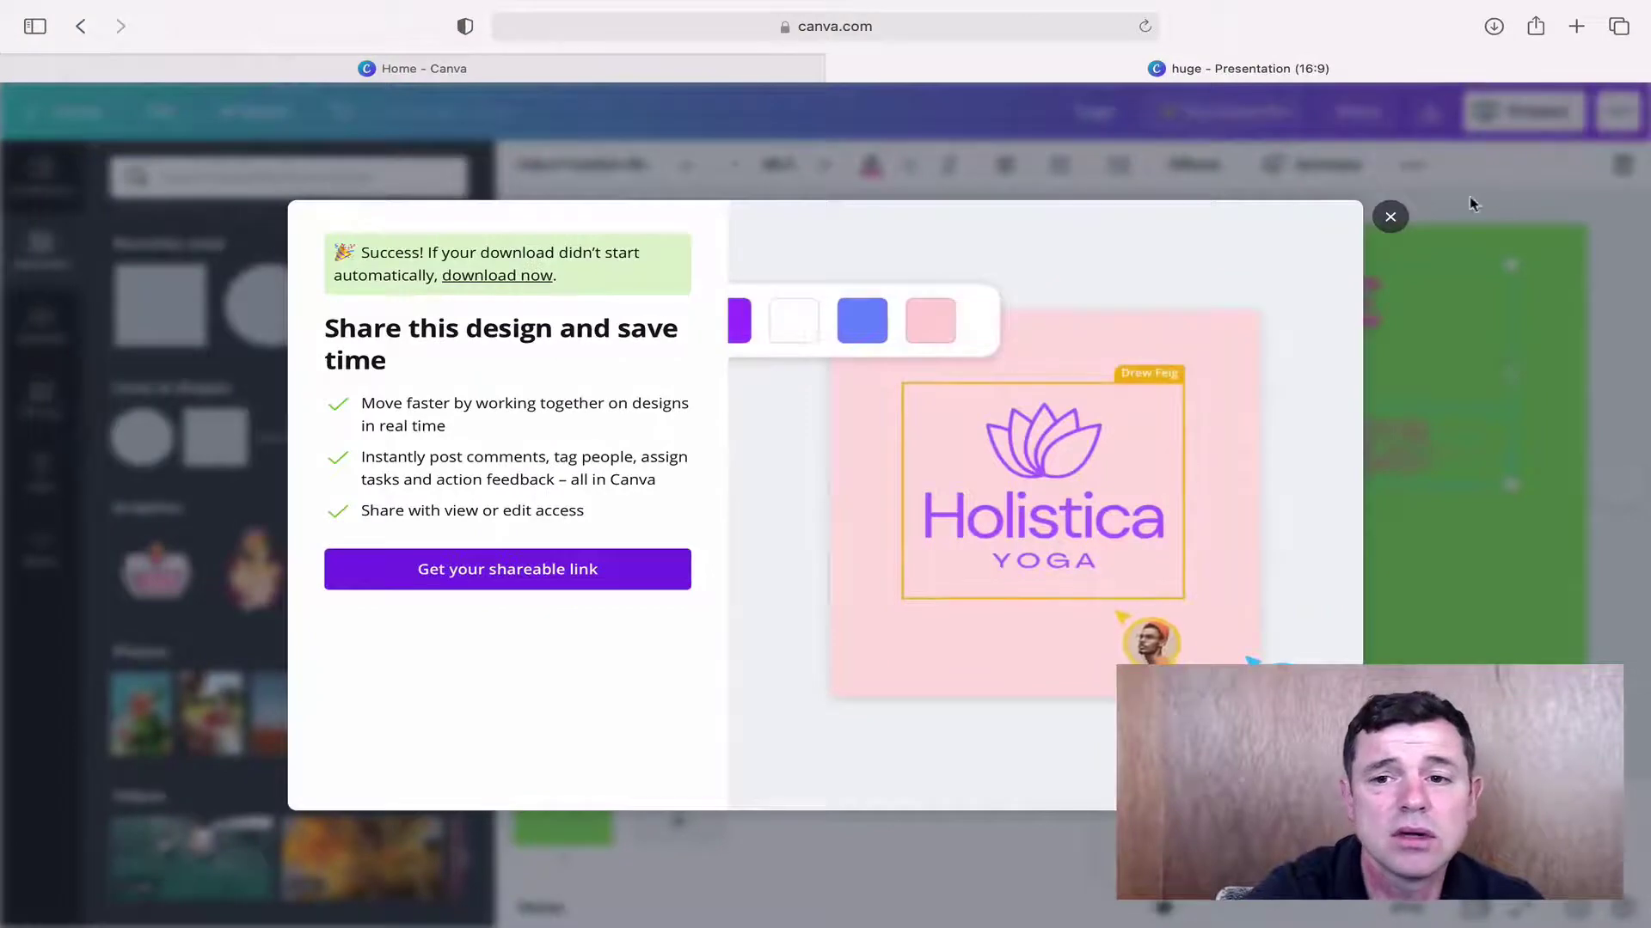
pyautogui.click(1390, 215)
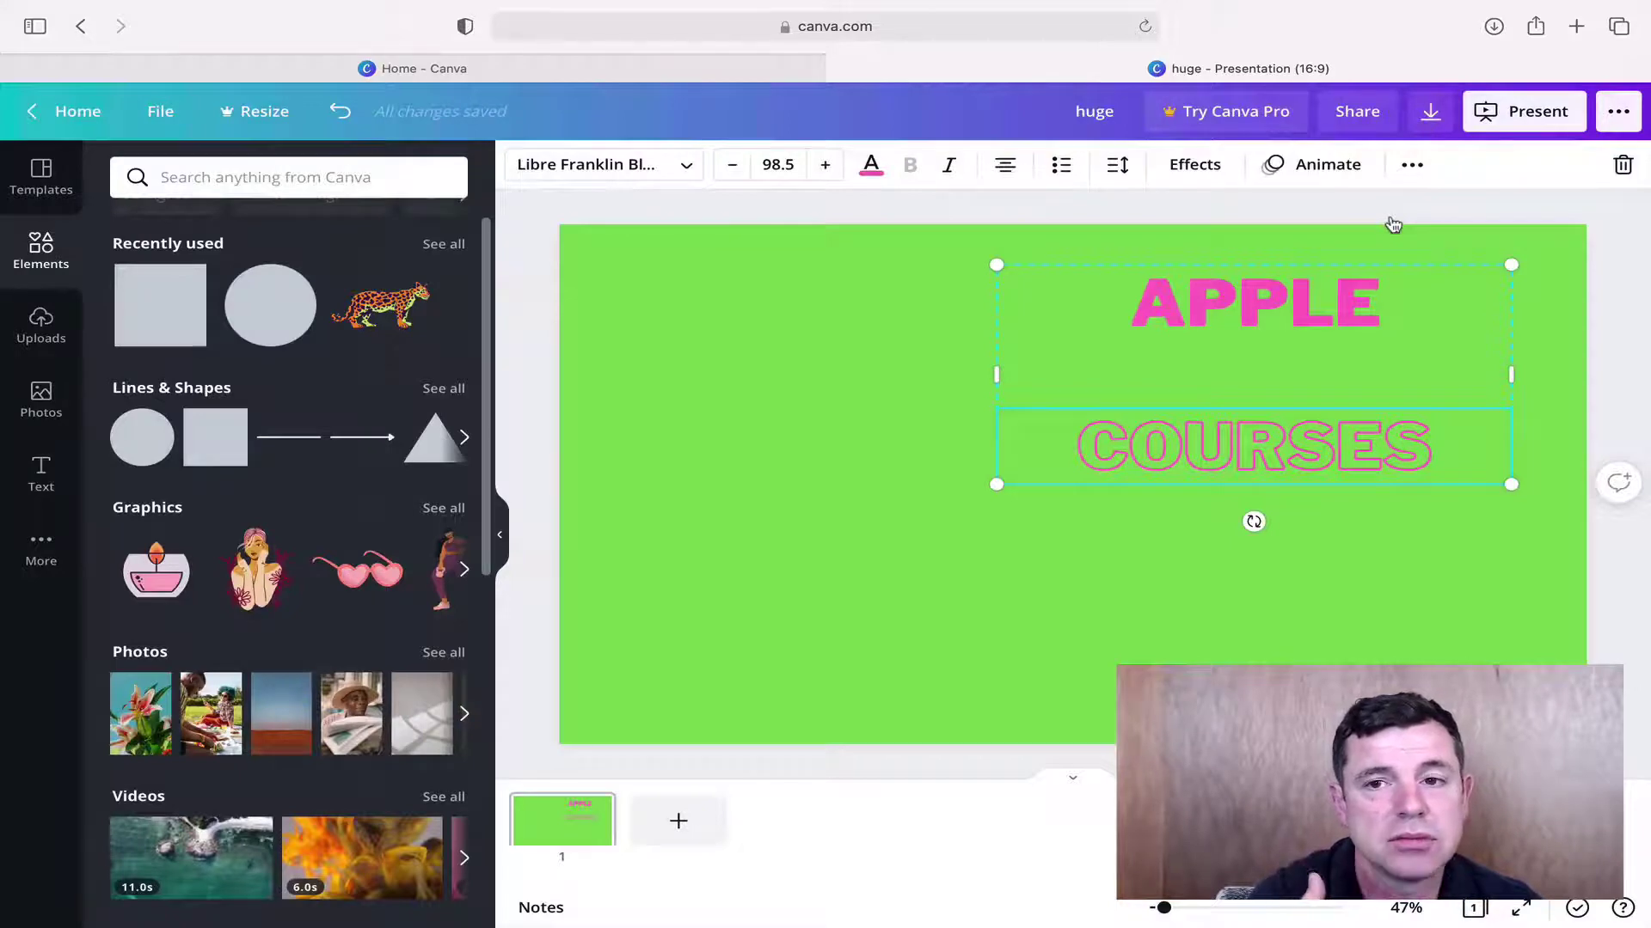
# Step: Delete the APPLE and COURSES texts from the design, keeping the green background
pyautogui.click(1453, 265)
pyautogui.click(1409, 296)
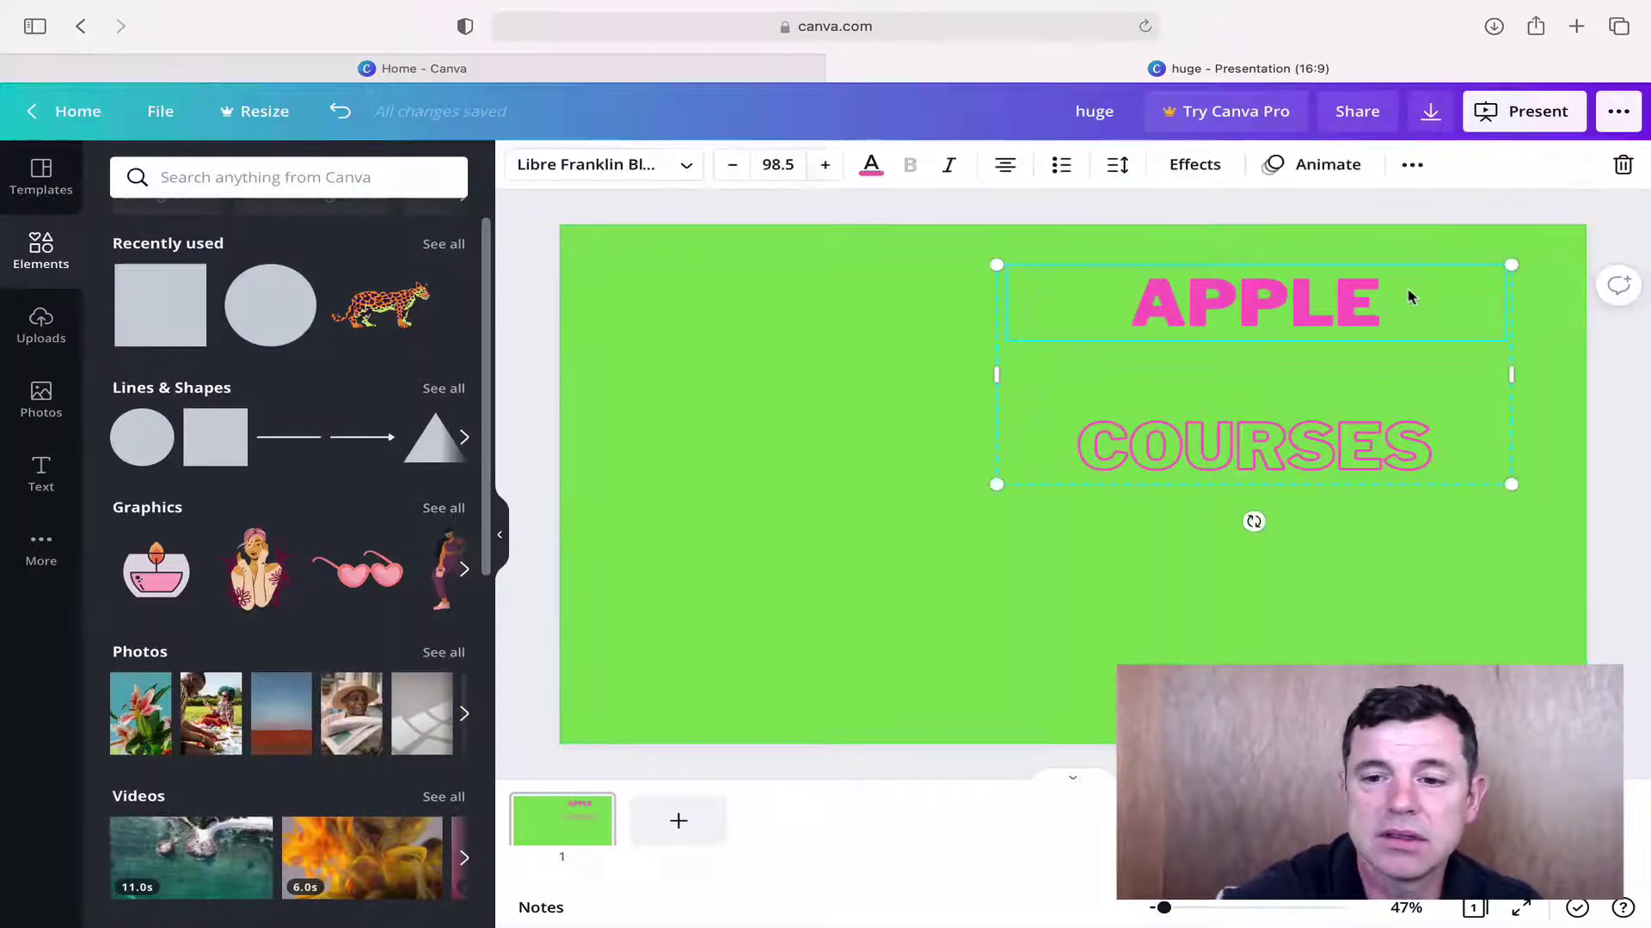
pyautogui.press('BackSpace')
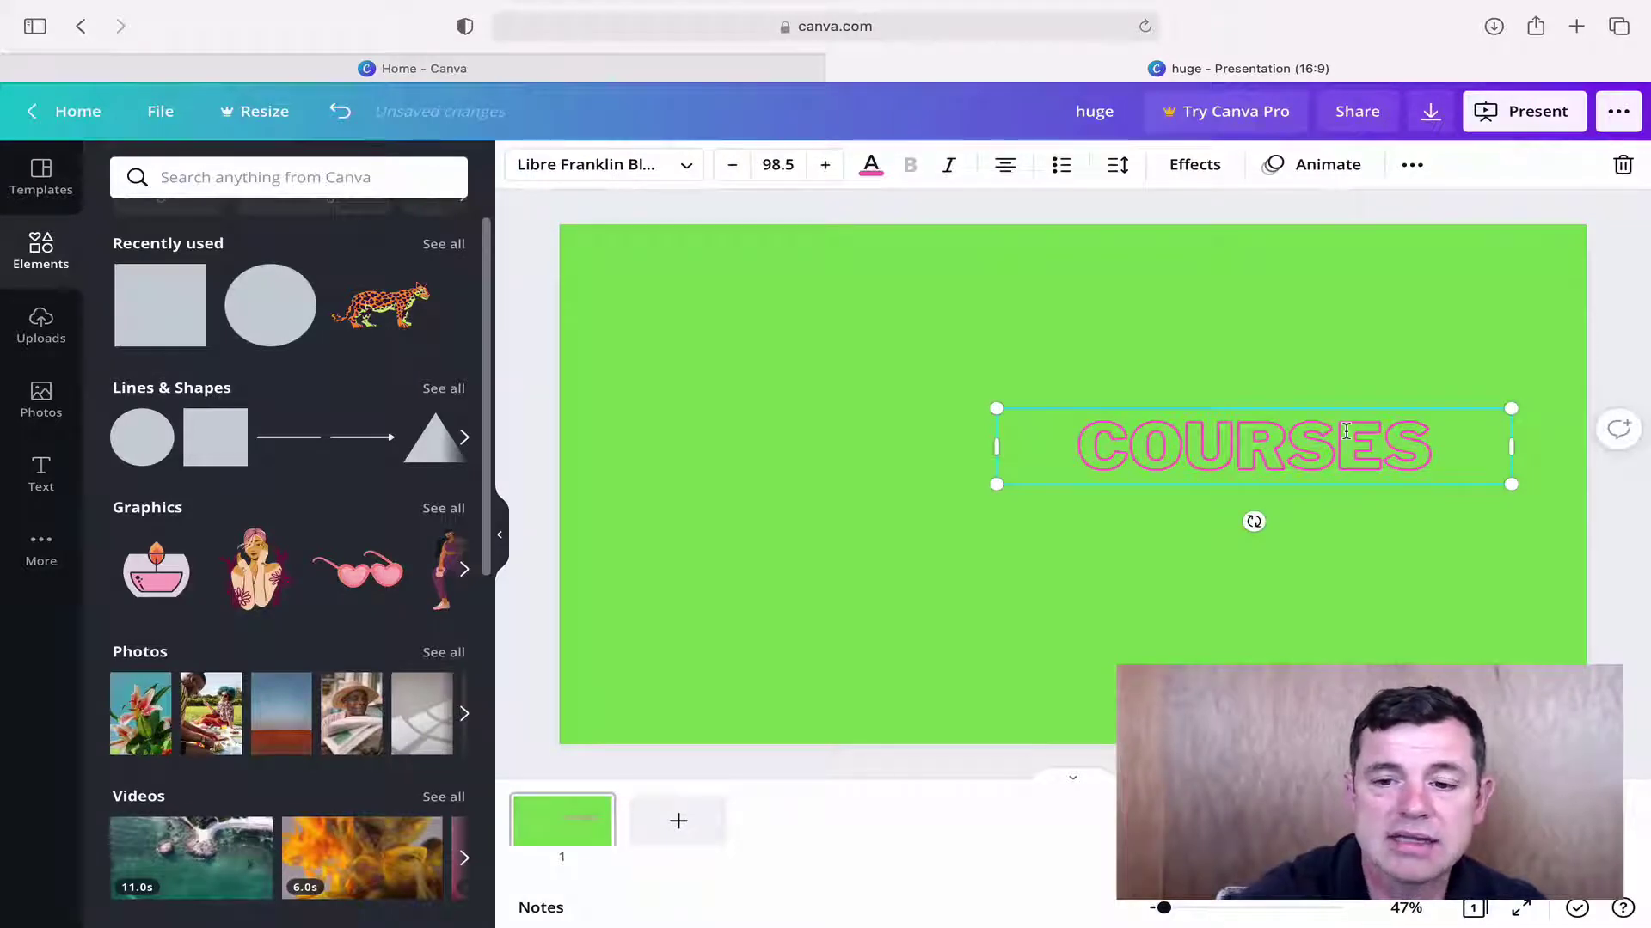
pyautogui.click(1471, 434)
pyautogui.press('BackSpace')
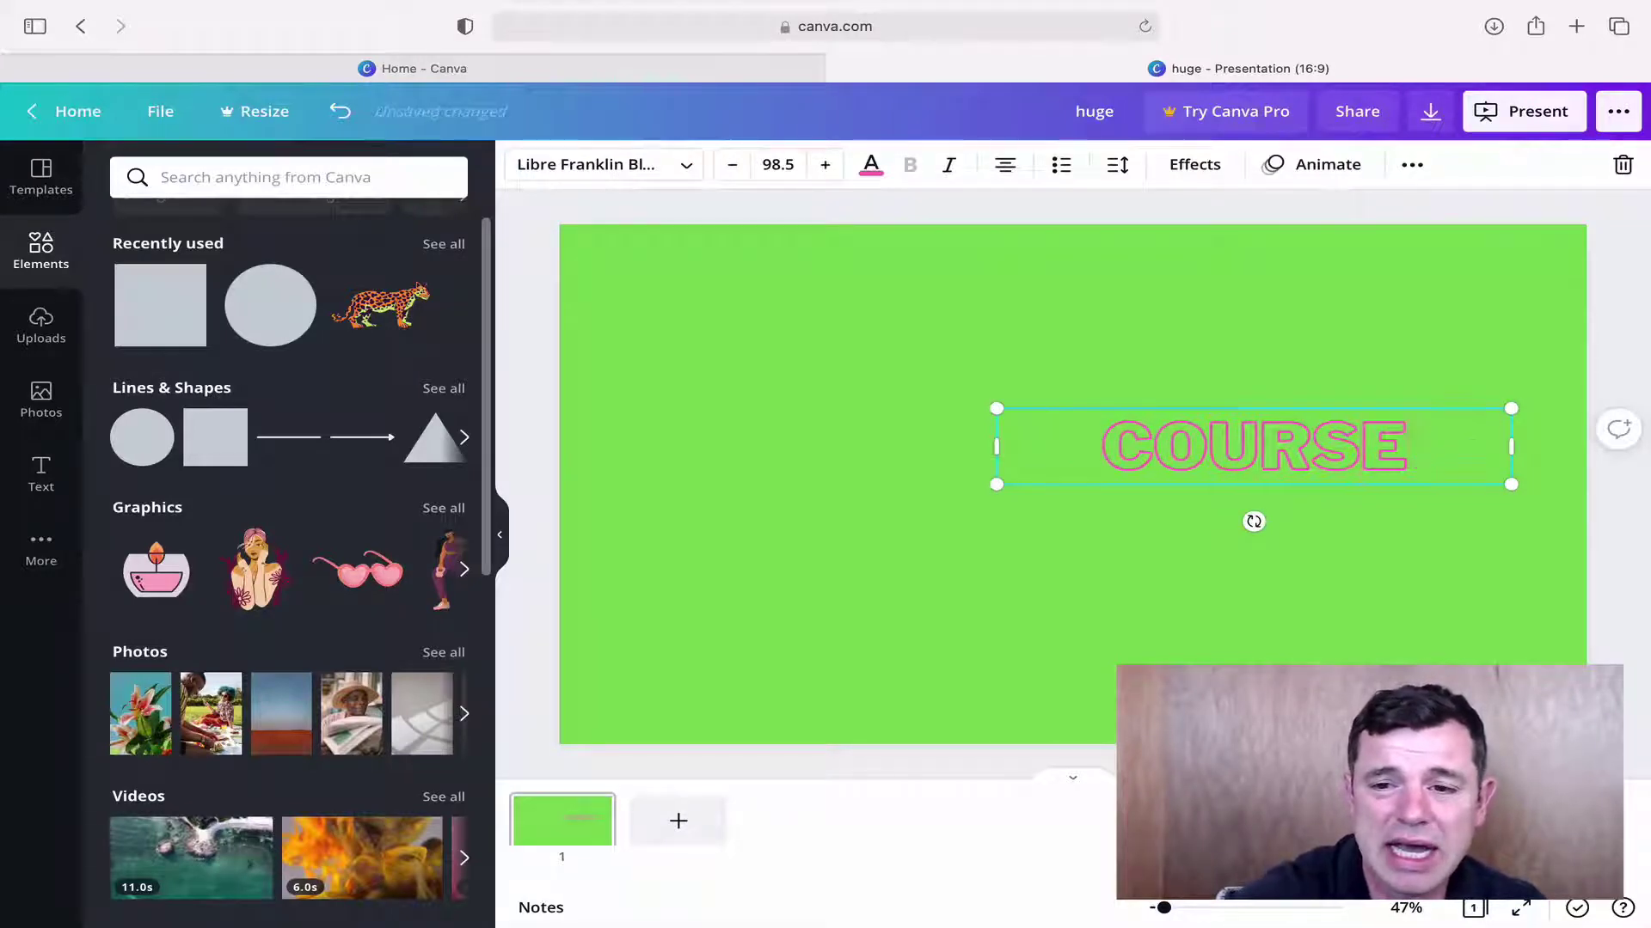
pyautogui.click(1477, 407)
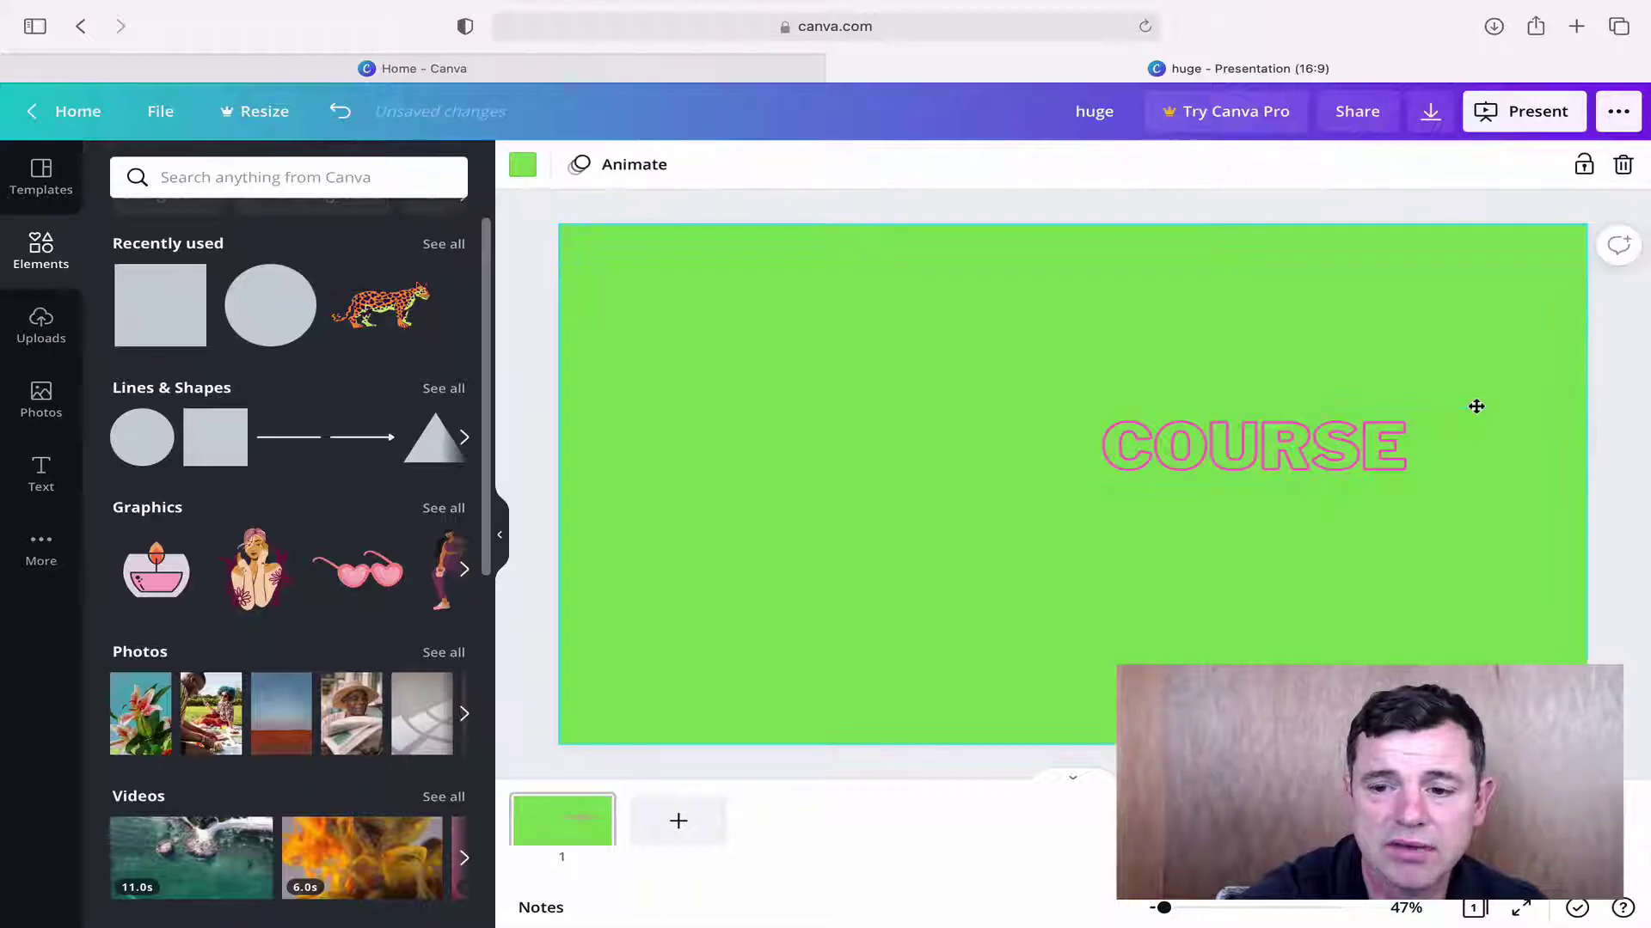
pyautogui.press('BackSpace')
pyautogui.press('super+z')
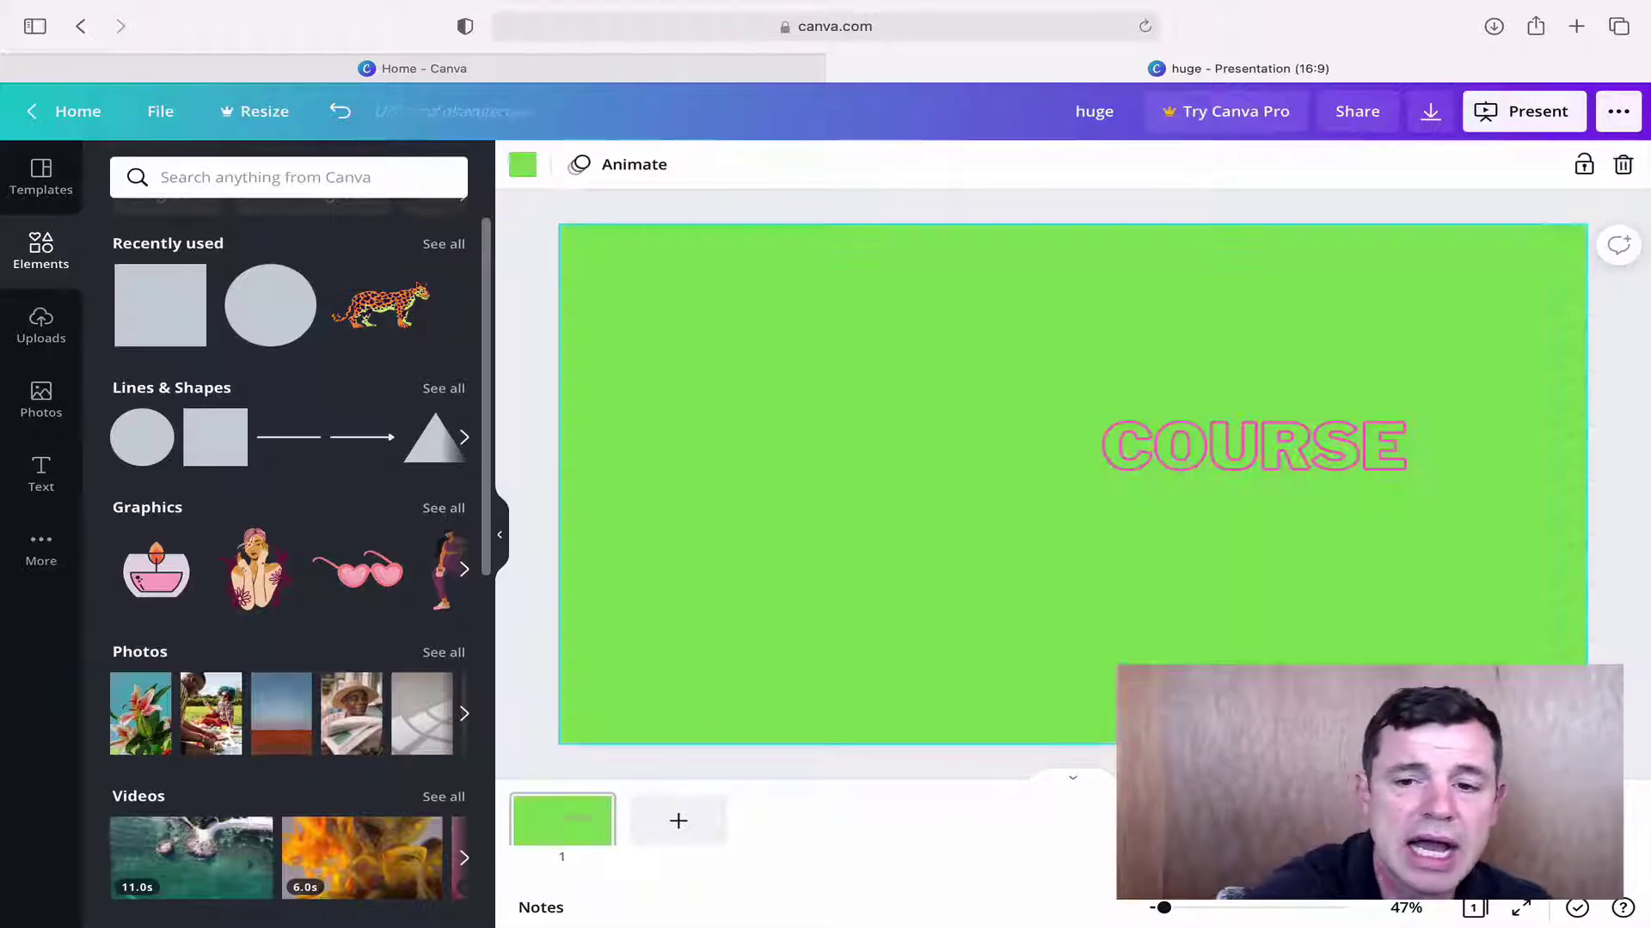
pyautogui.click(1372, 453)
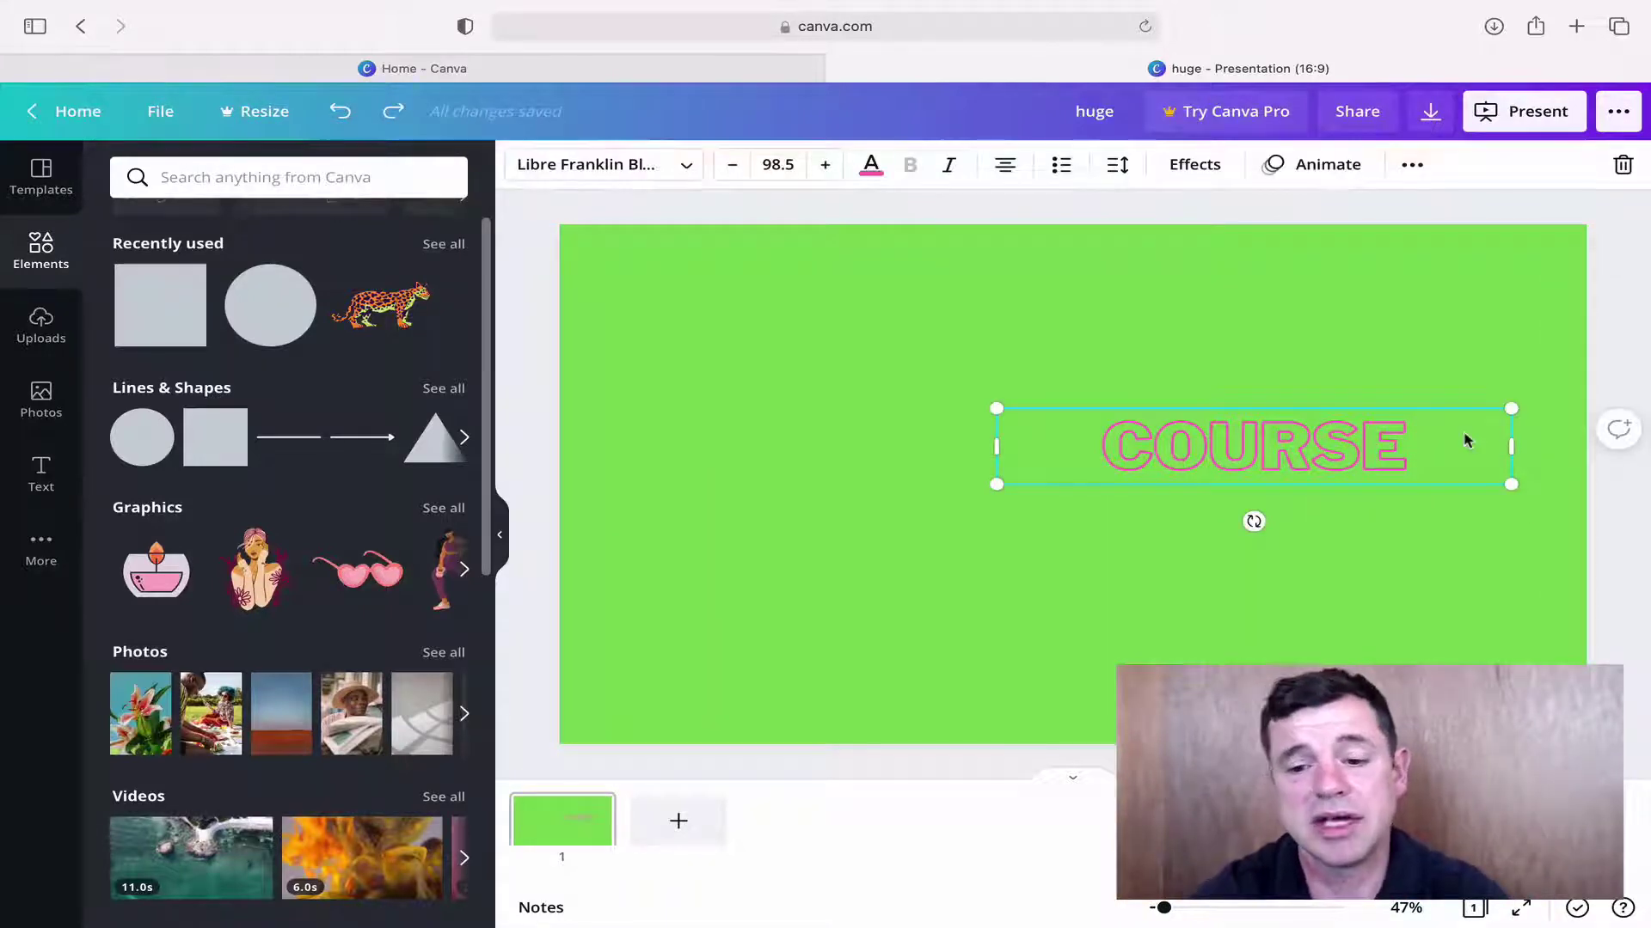
pyautogui.press('BackSpace')
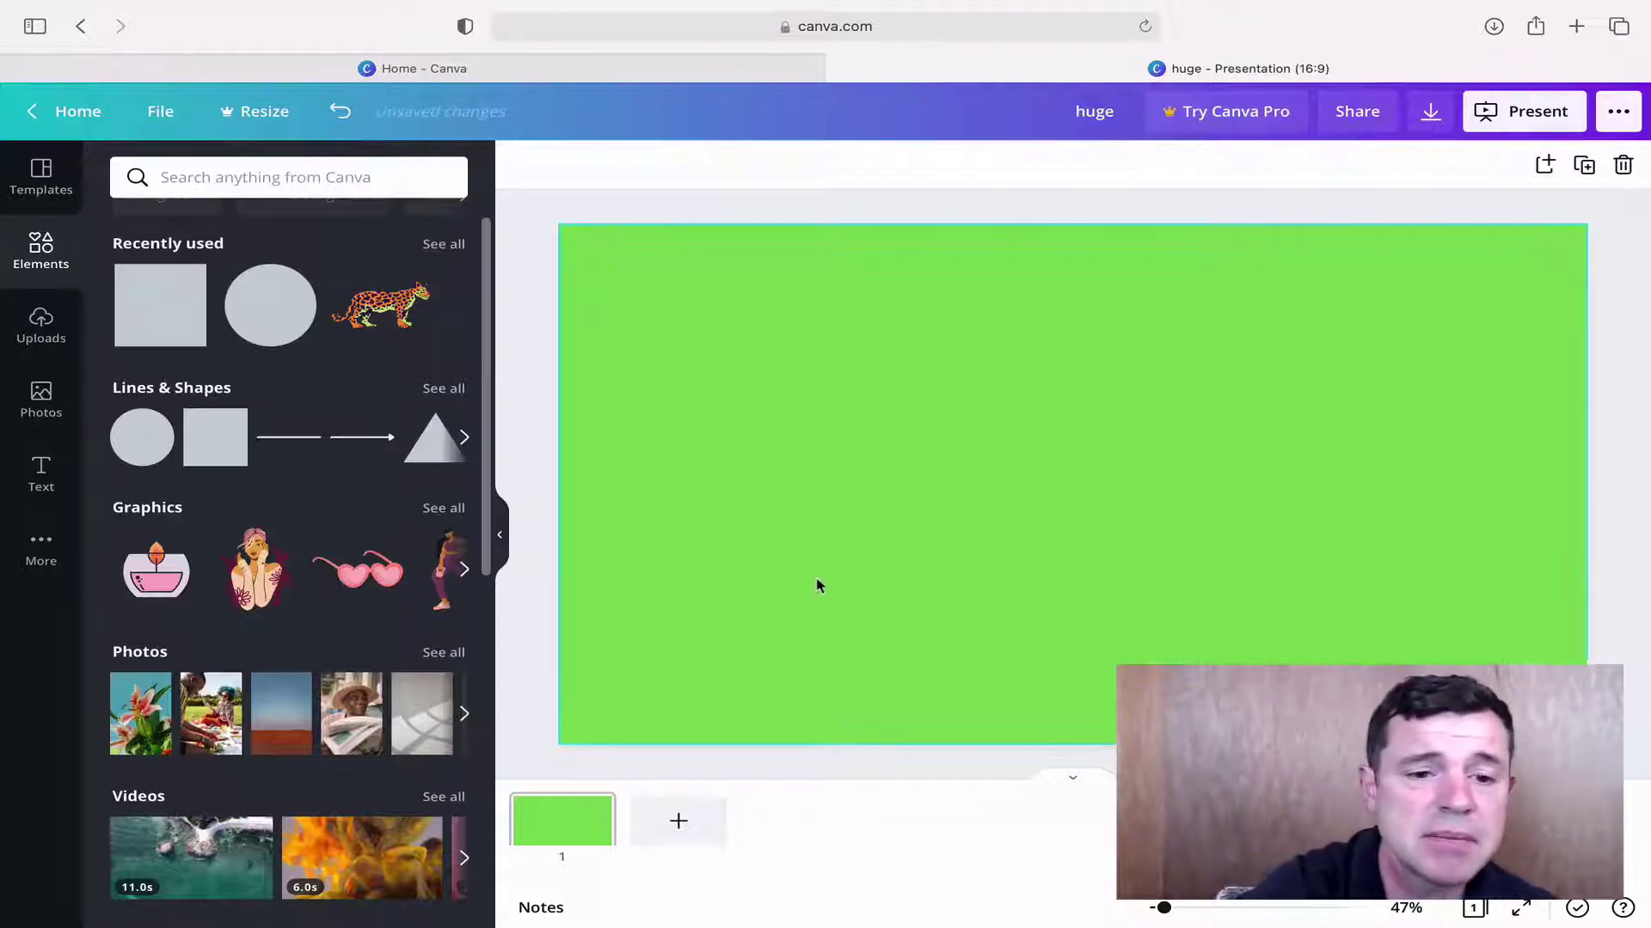
# Step: Add the heart-shaped sunglasses and the pink "kiss" heart graphics to the green page
pyautogui.scroll(-5, 350, 670)
pyautogui.scroll(-4, 350, 670)
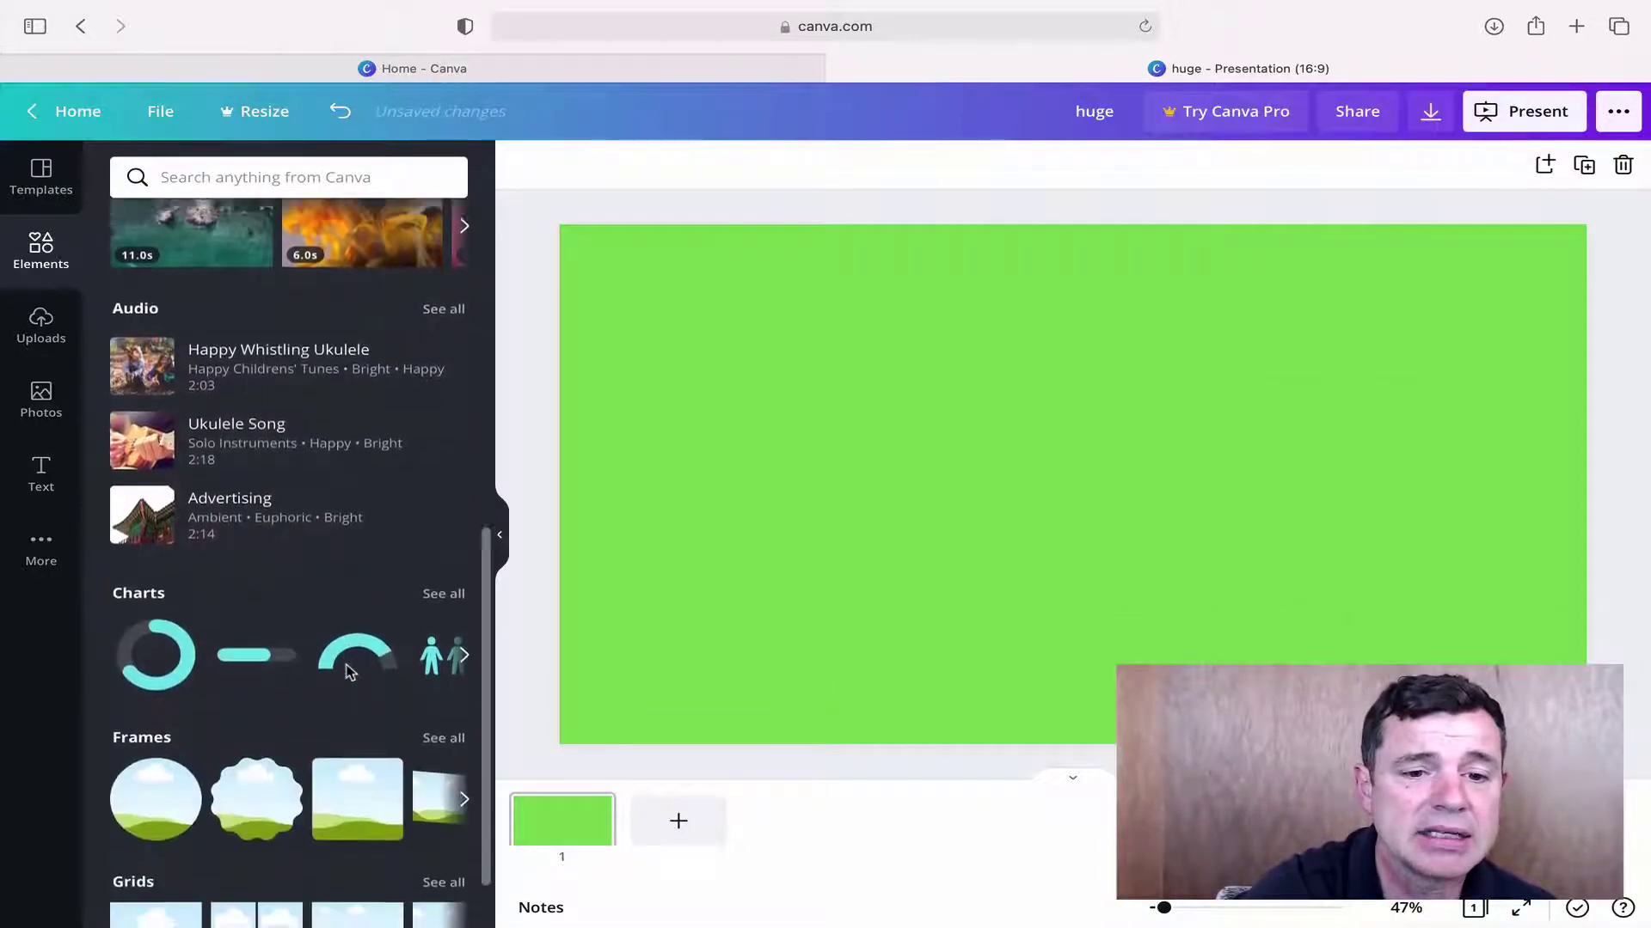
pyautogui.scroll(5, 350, 671)
pyautogui.scroll(2, 348, 671)
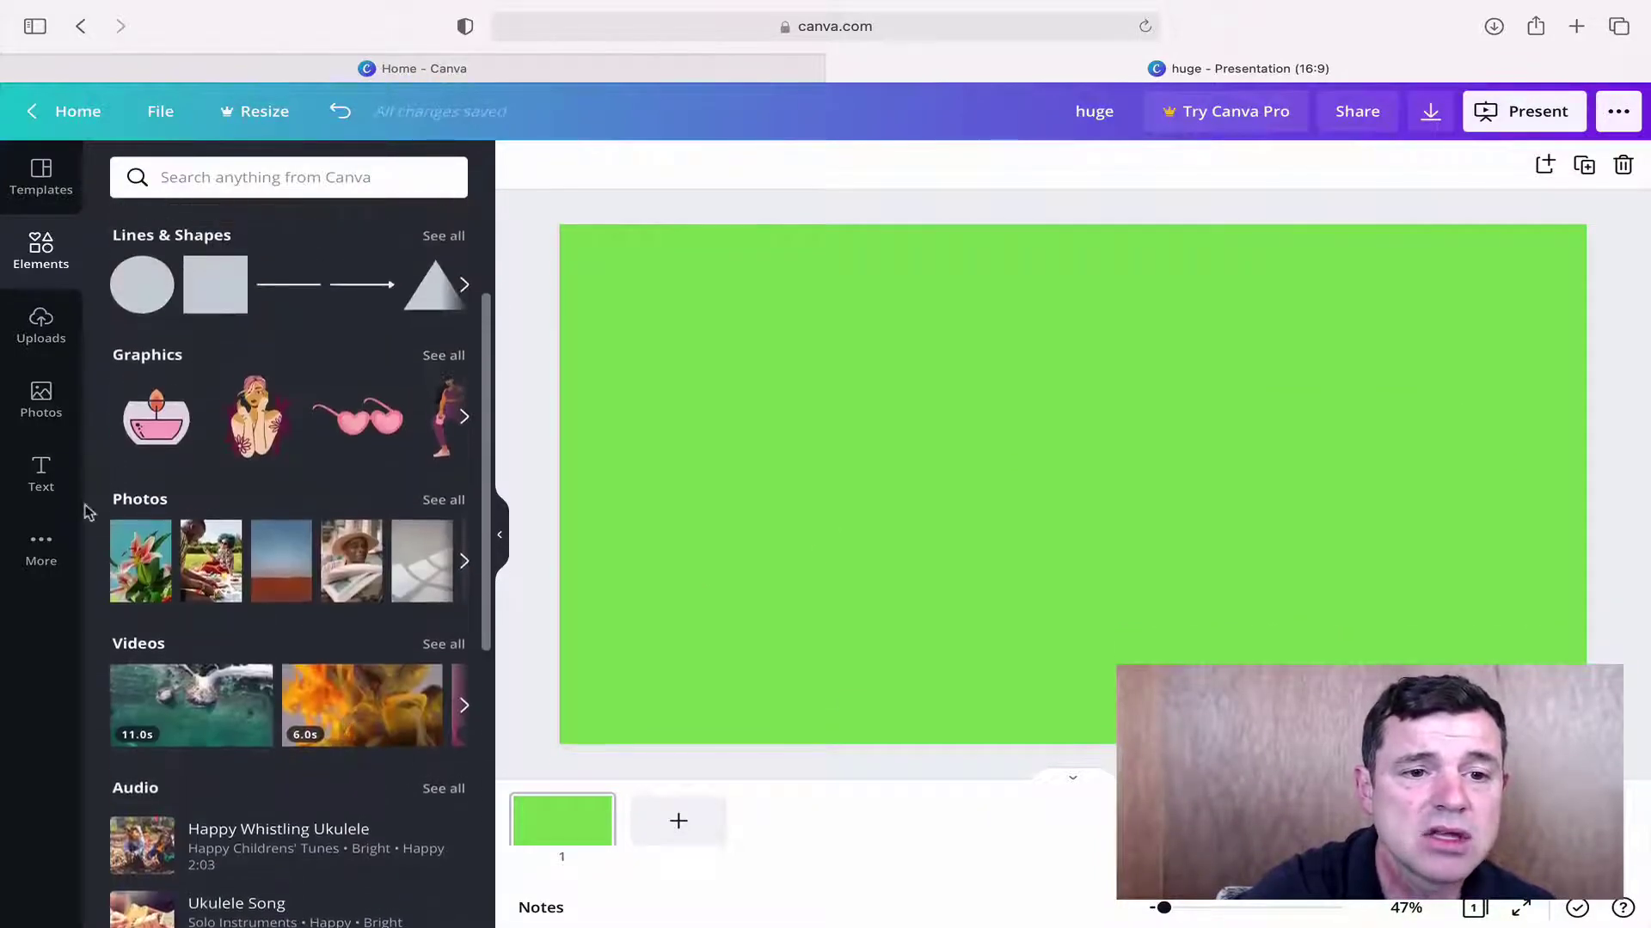
pyautogui.click(42, 550)
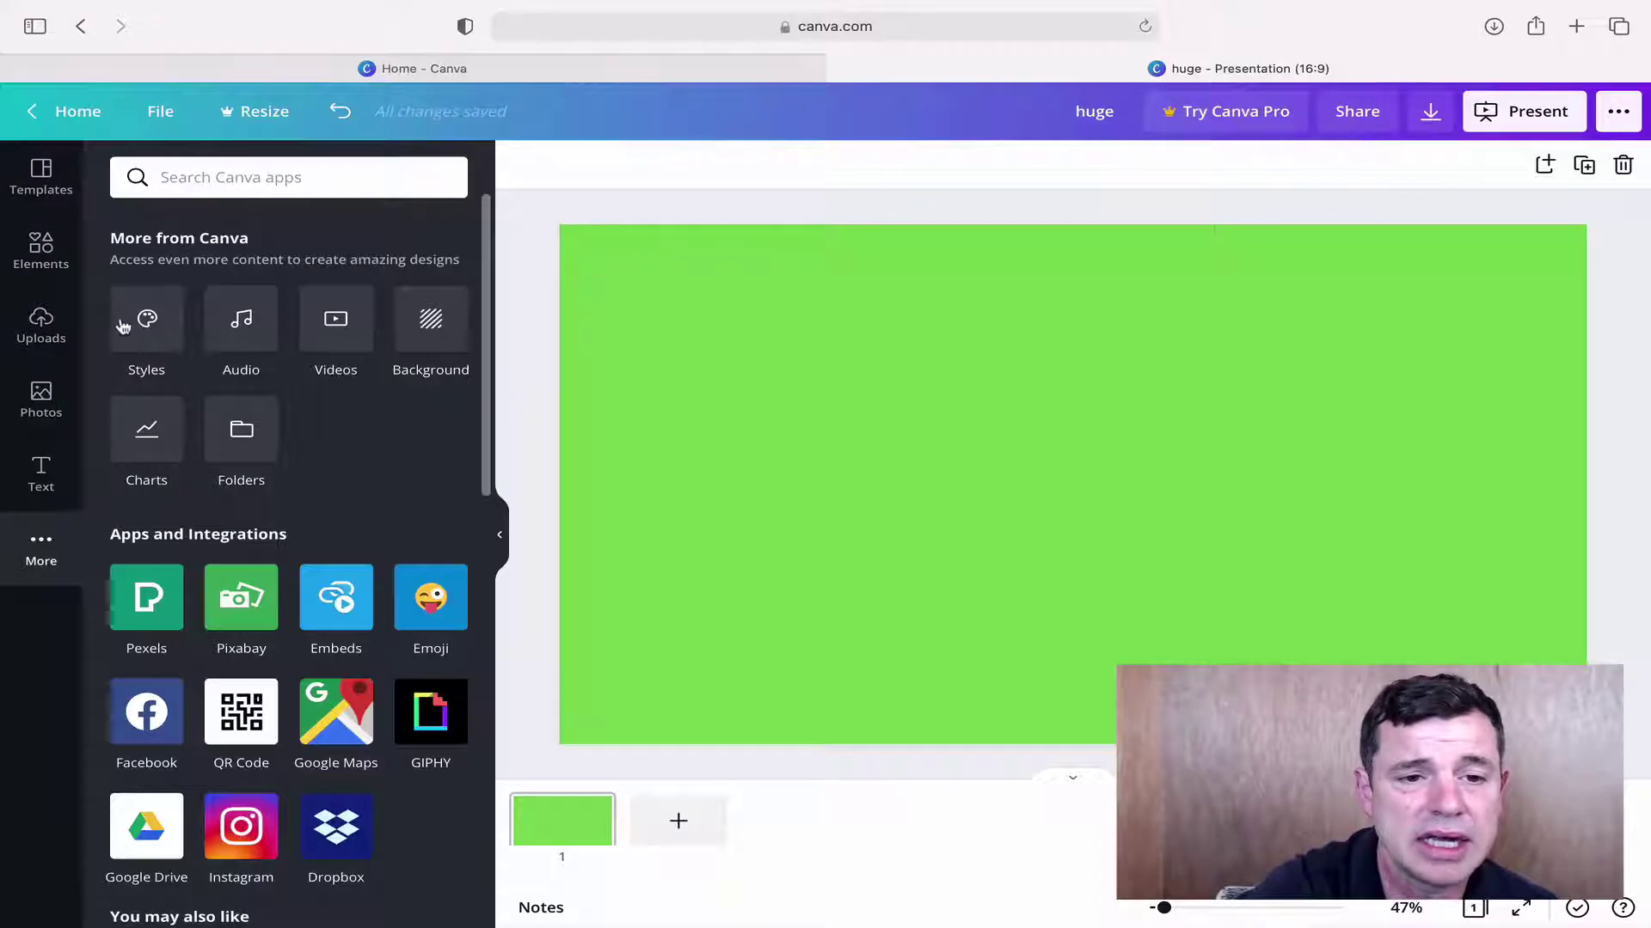
pyautogui.click(60, 257)
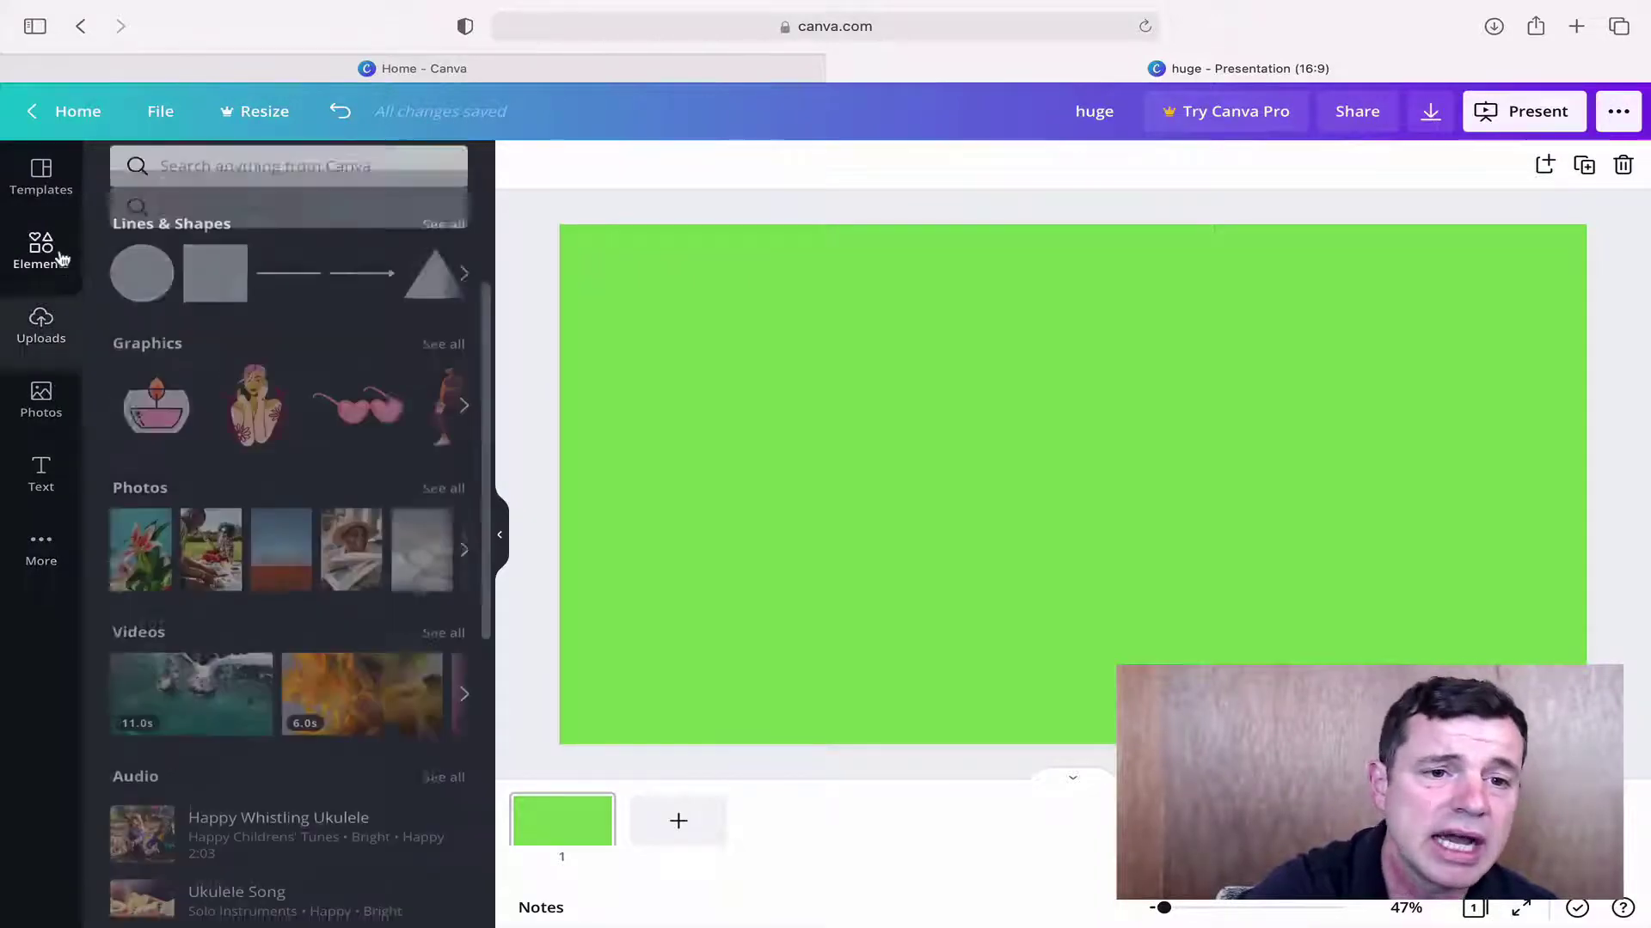
pyautogui.click(349, 417)
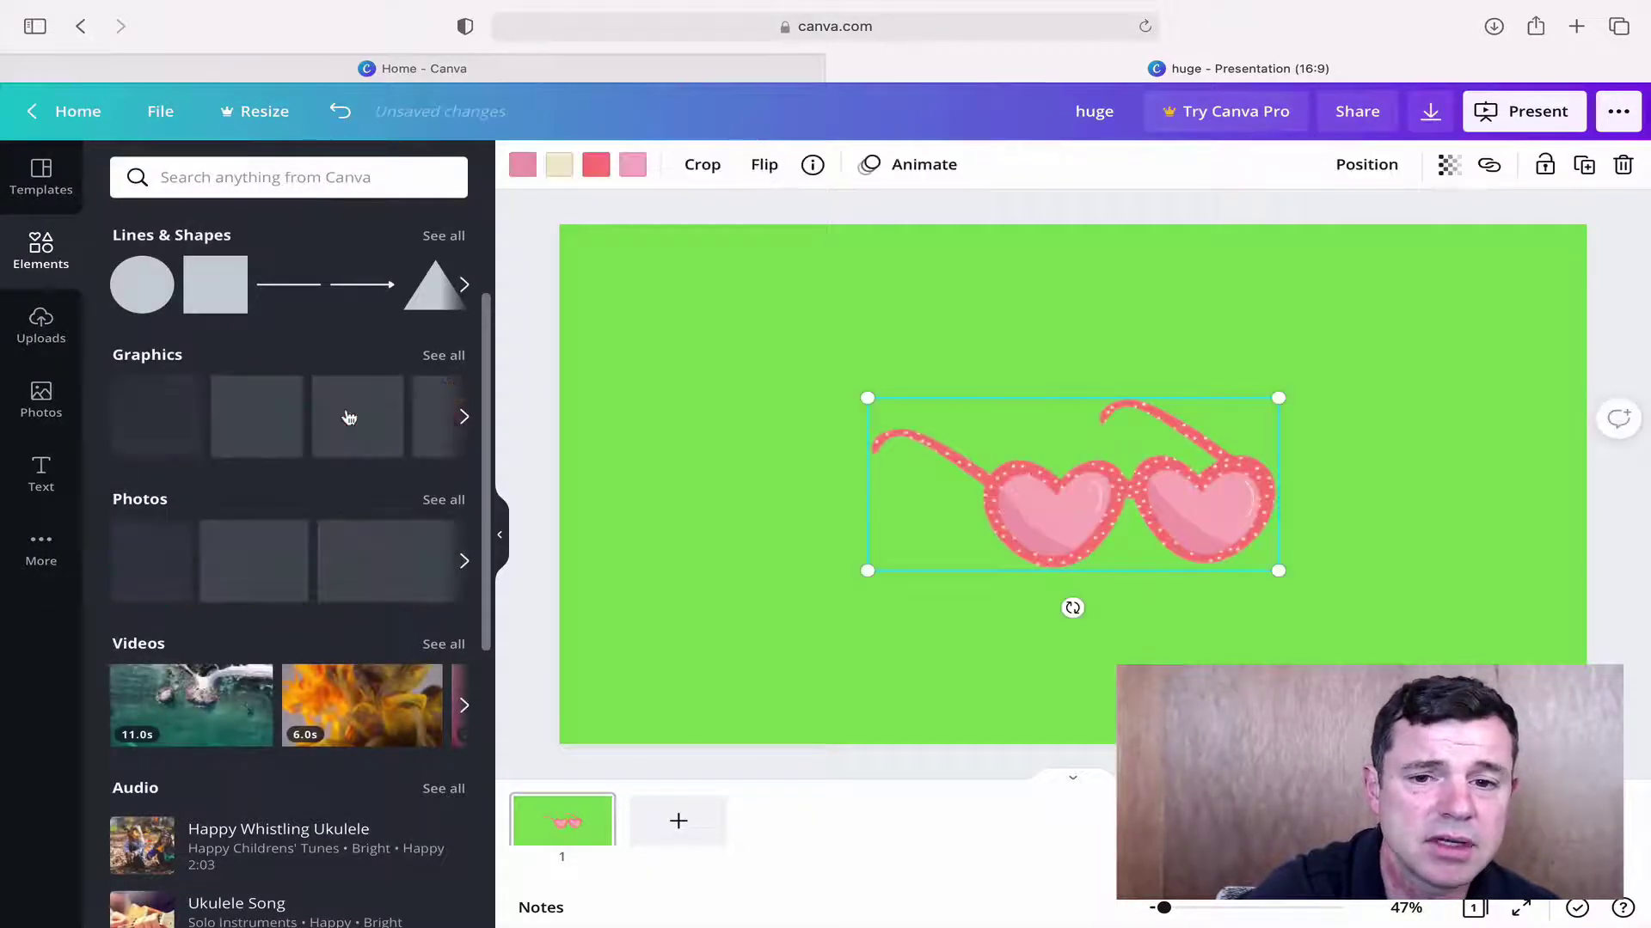
pyautogui.click(247, 416)
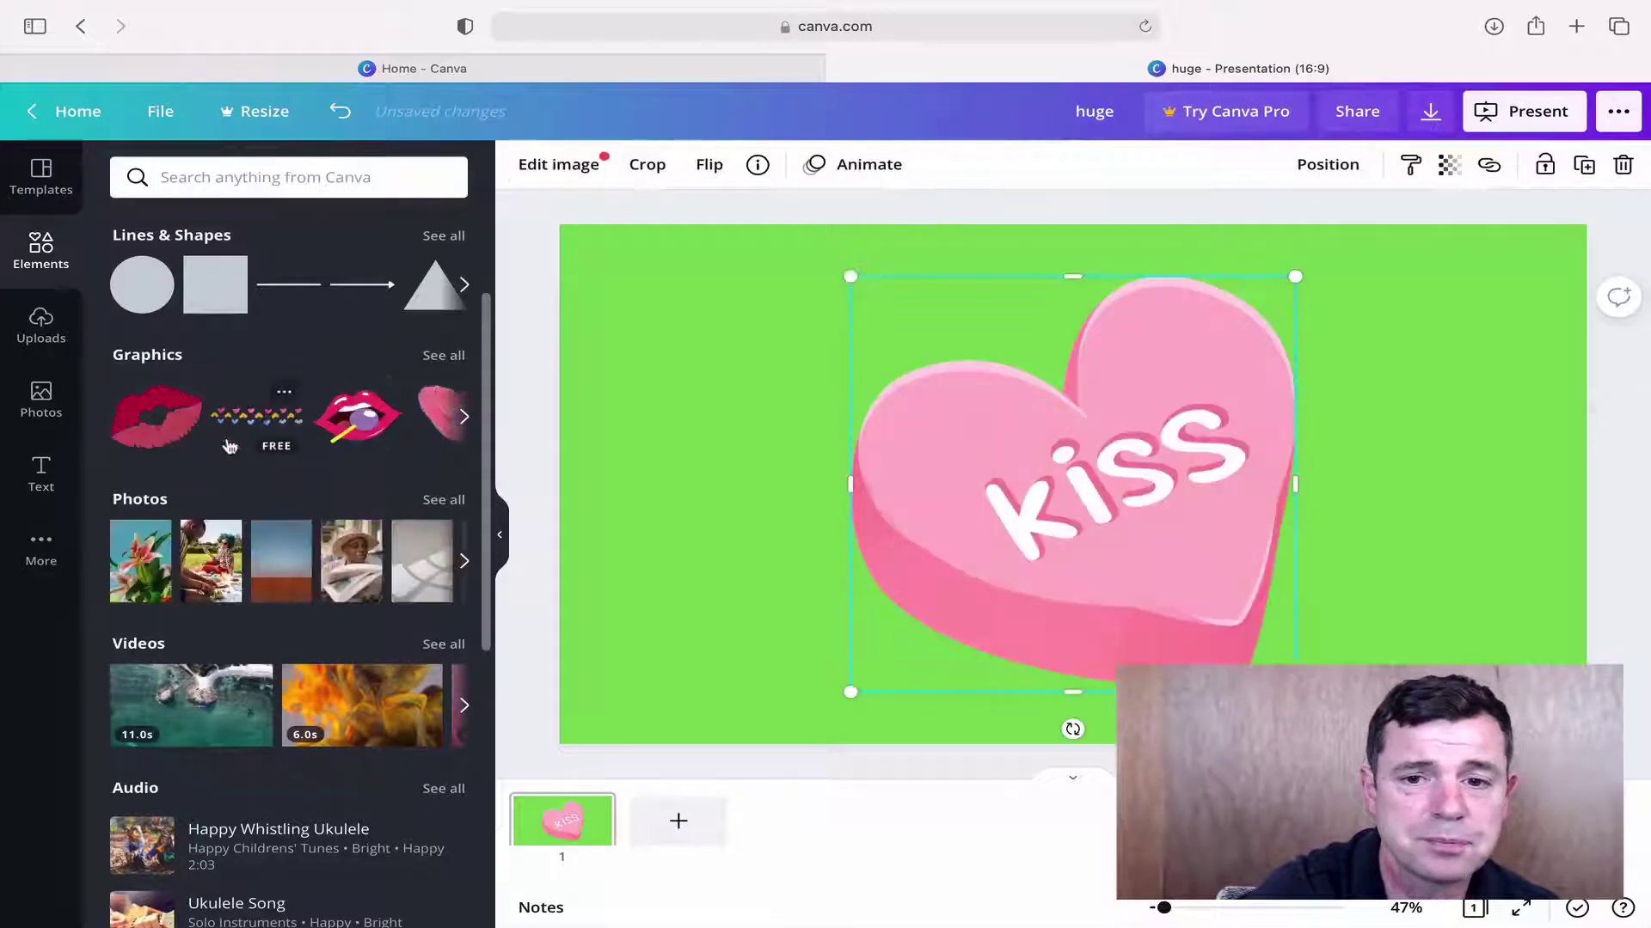
# Step: Shrink the "kiss" heart, place it in the page's upper-right corner and delete the sunglasses graphic
pyautogui.moveTo(852, 277); pyautogui.dragTo(1081, 494)
pyautogui.moveTo(1145, 573); pyautogui.dragTo(1350, 340)
pyautogui.click(1202, 436)
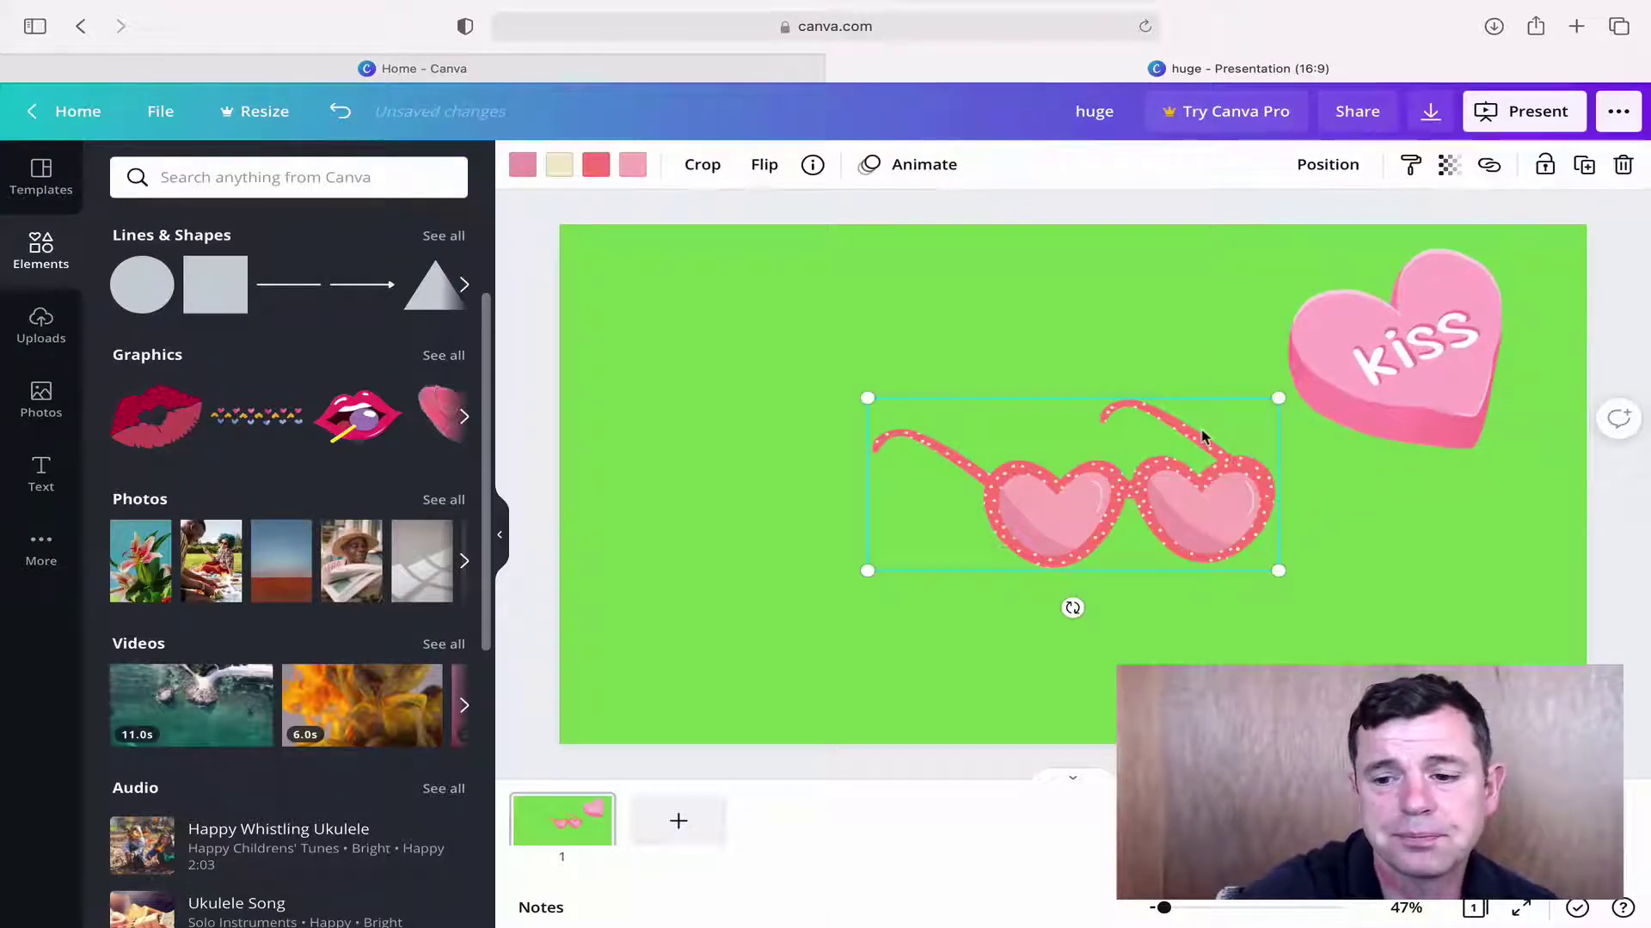
pyautogui.press('Delete')
pyautogui.moveTo(1368, 334); pyautogui.dragTo(1373, 361)
# Step: Download the "kiss" heart design as a JPG and close the preview of the downloaded image
pyautogui.click(1431, 115)
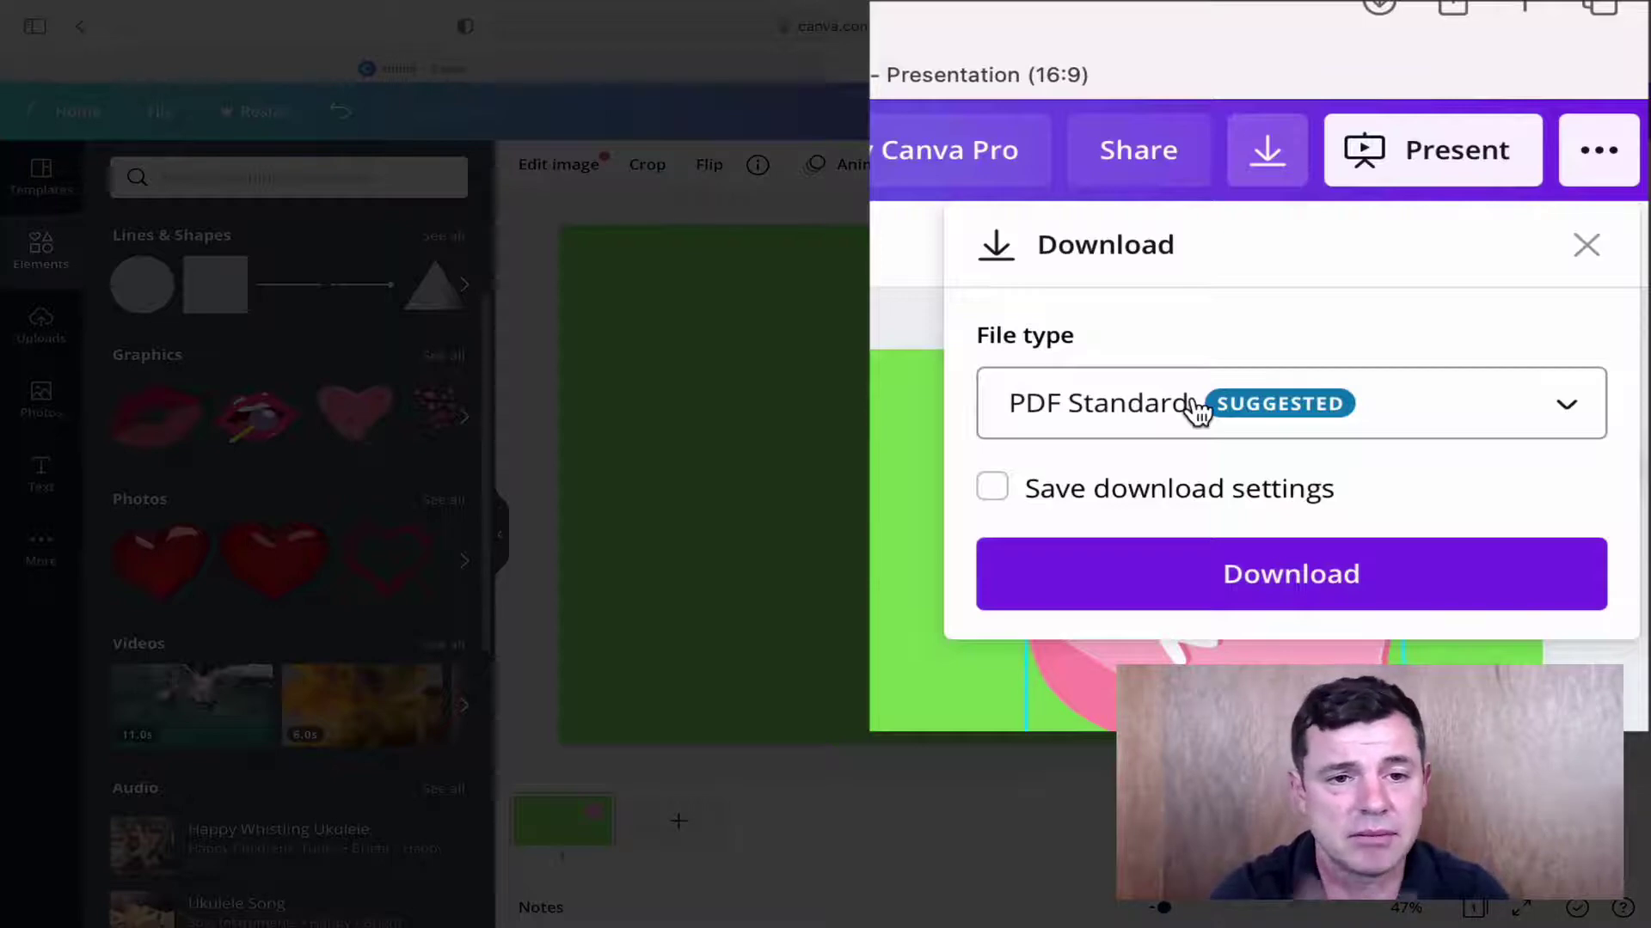
pyautogui.click(1198, 412)
pyautogui.click(1072, 329)
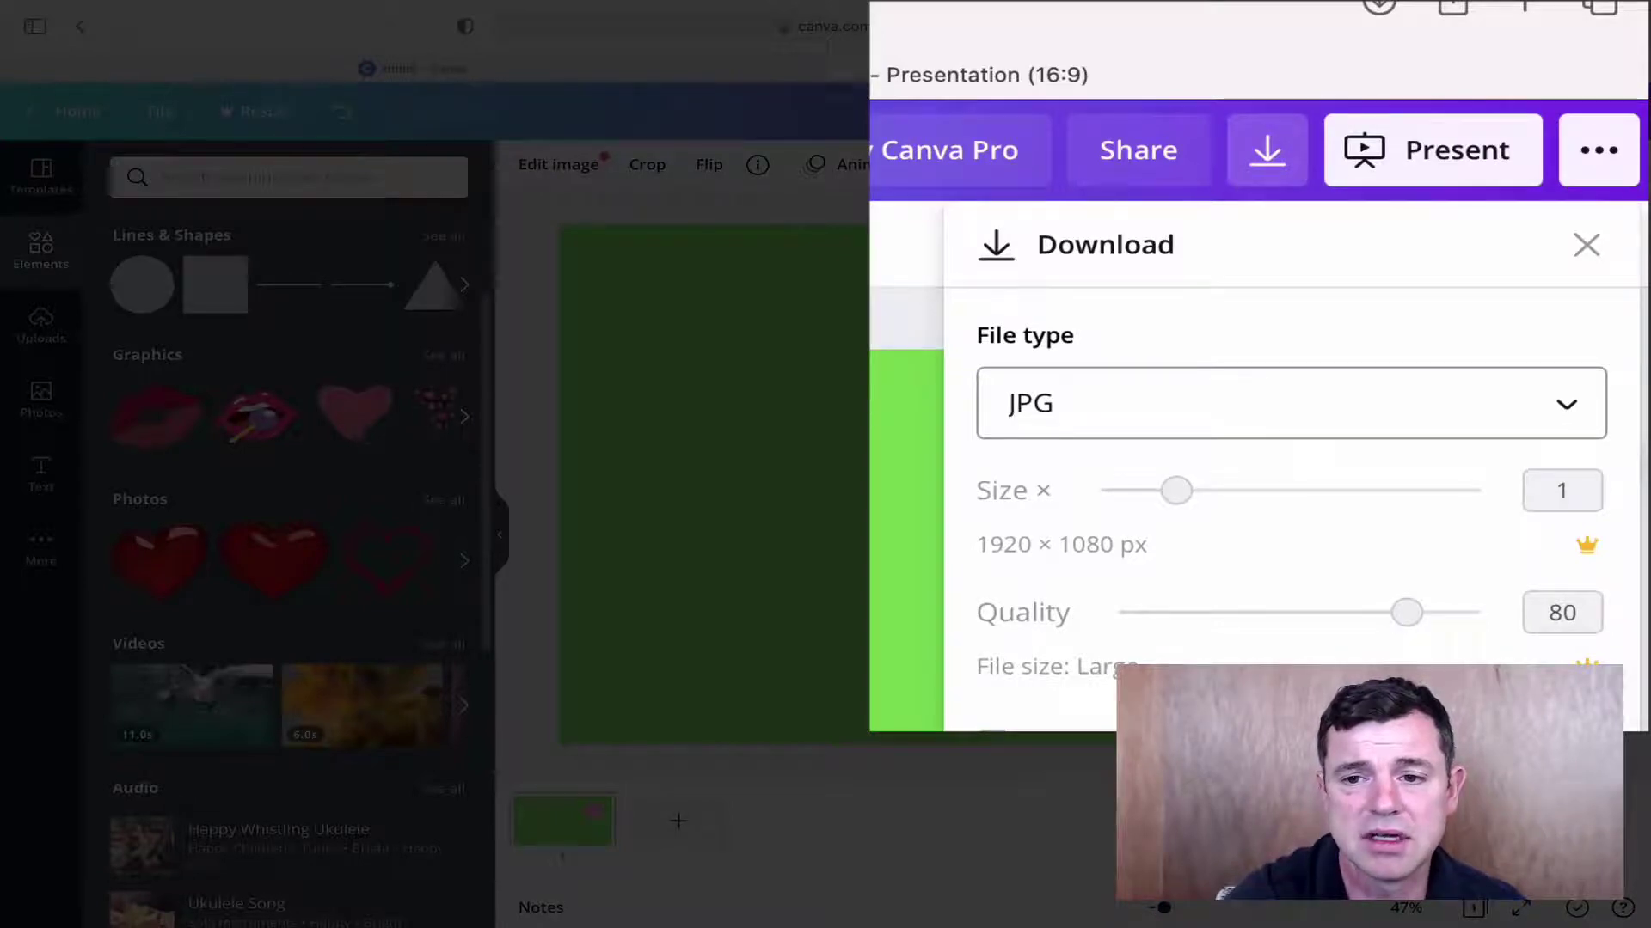
pyautogui.press('Escape')
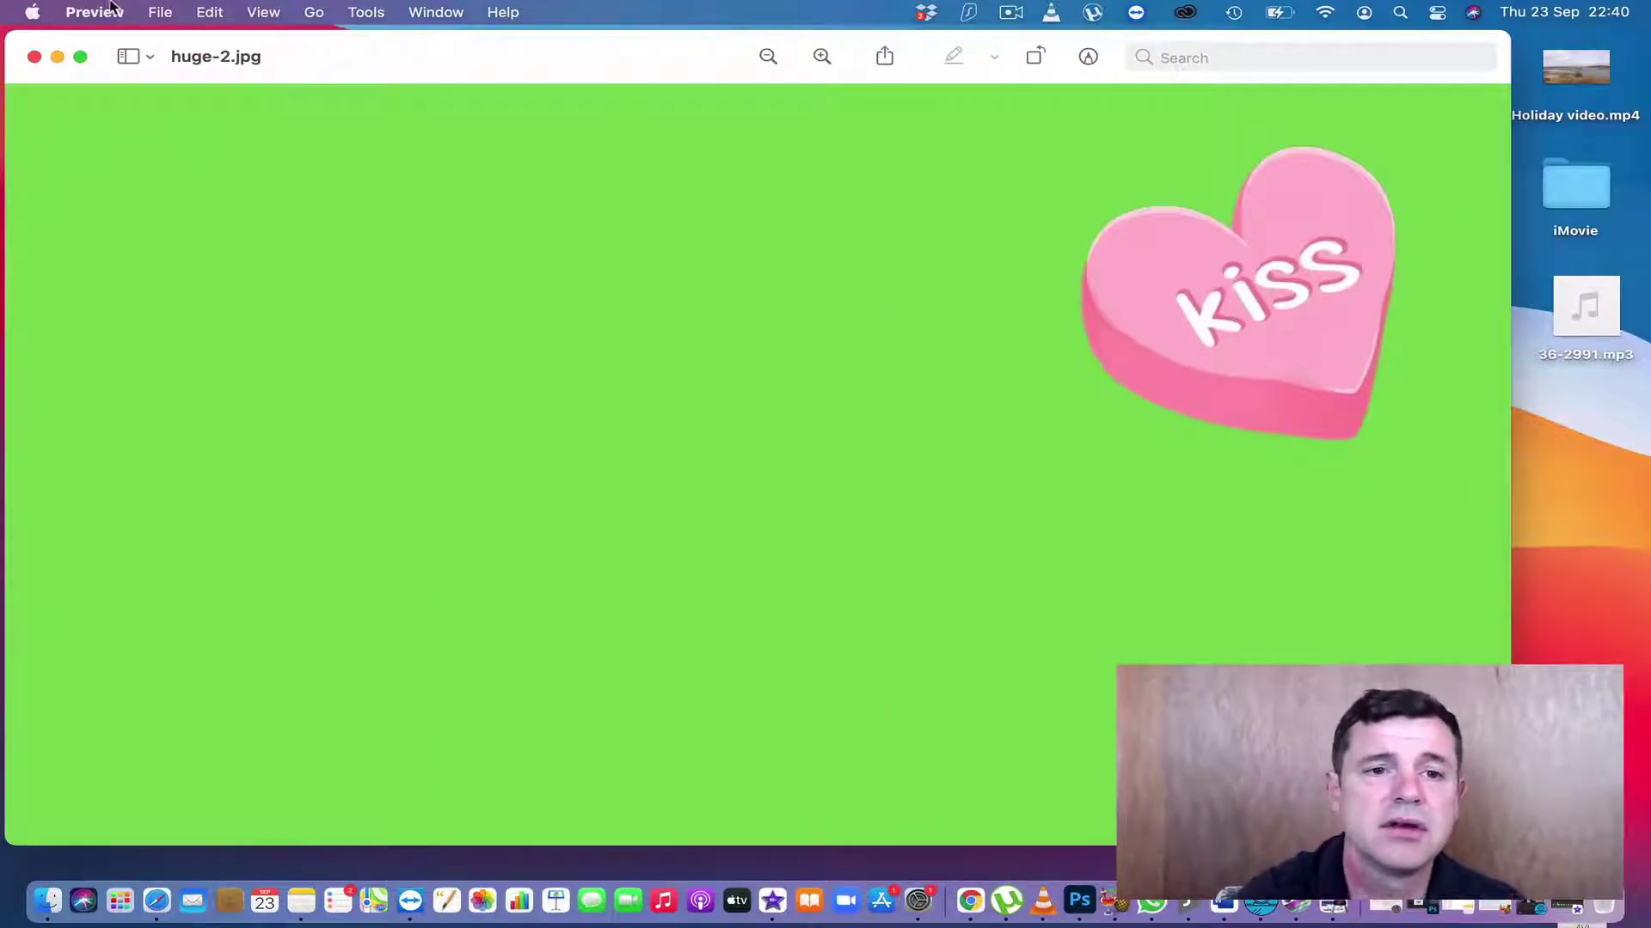
pyautogui.click(34, 56)
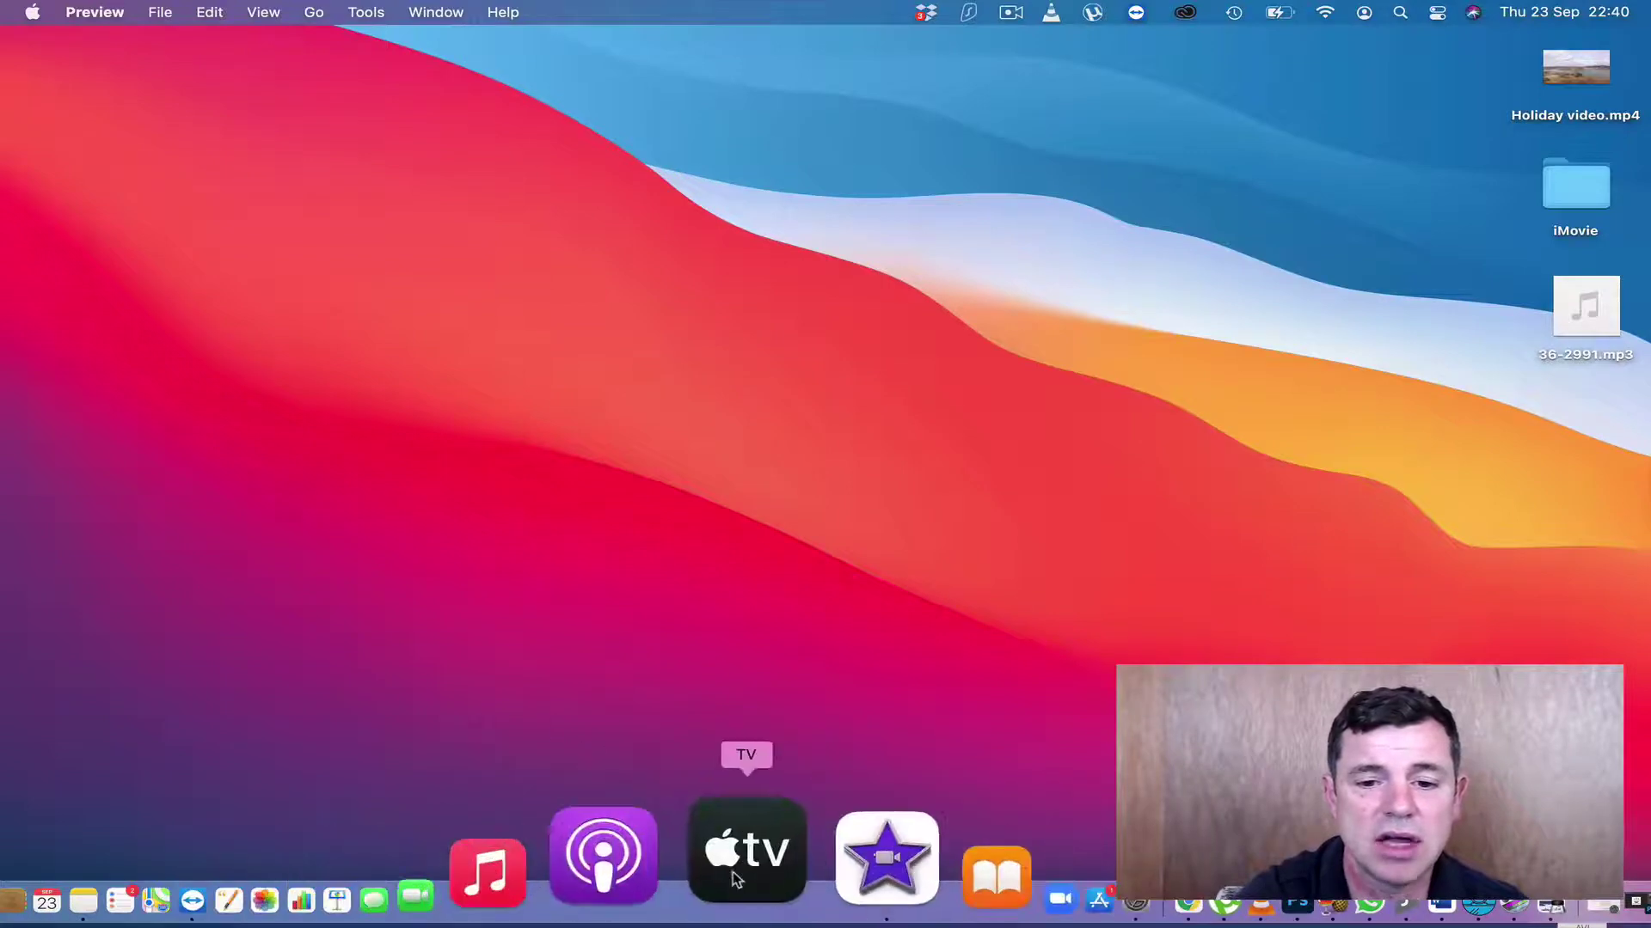
# Step: Switch to iMovie and import huge-2.jpg from Downloads into the project media, sorting the files by newest creation date to find it
pyautogui.click(769, 850)
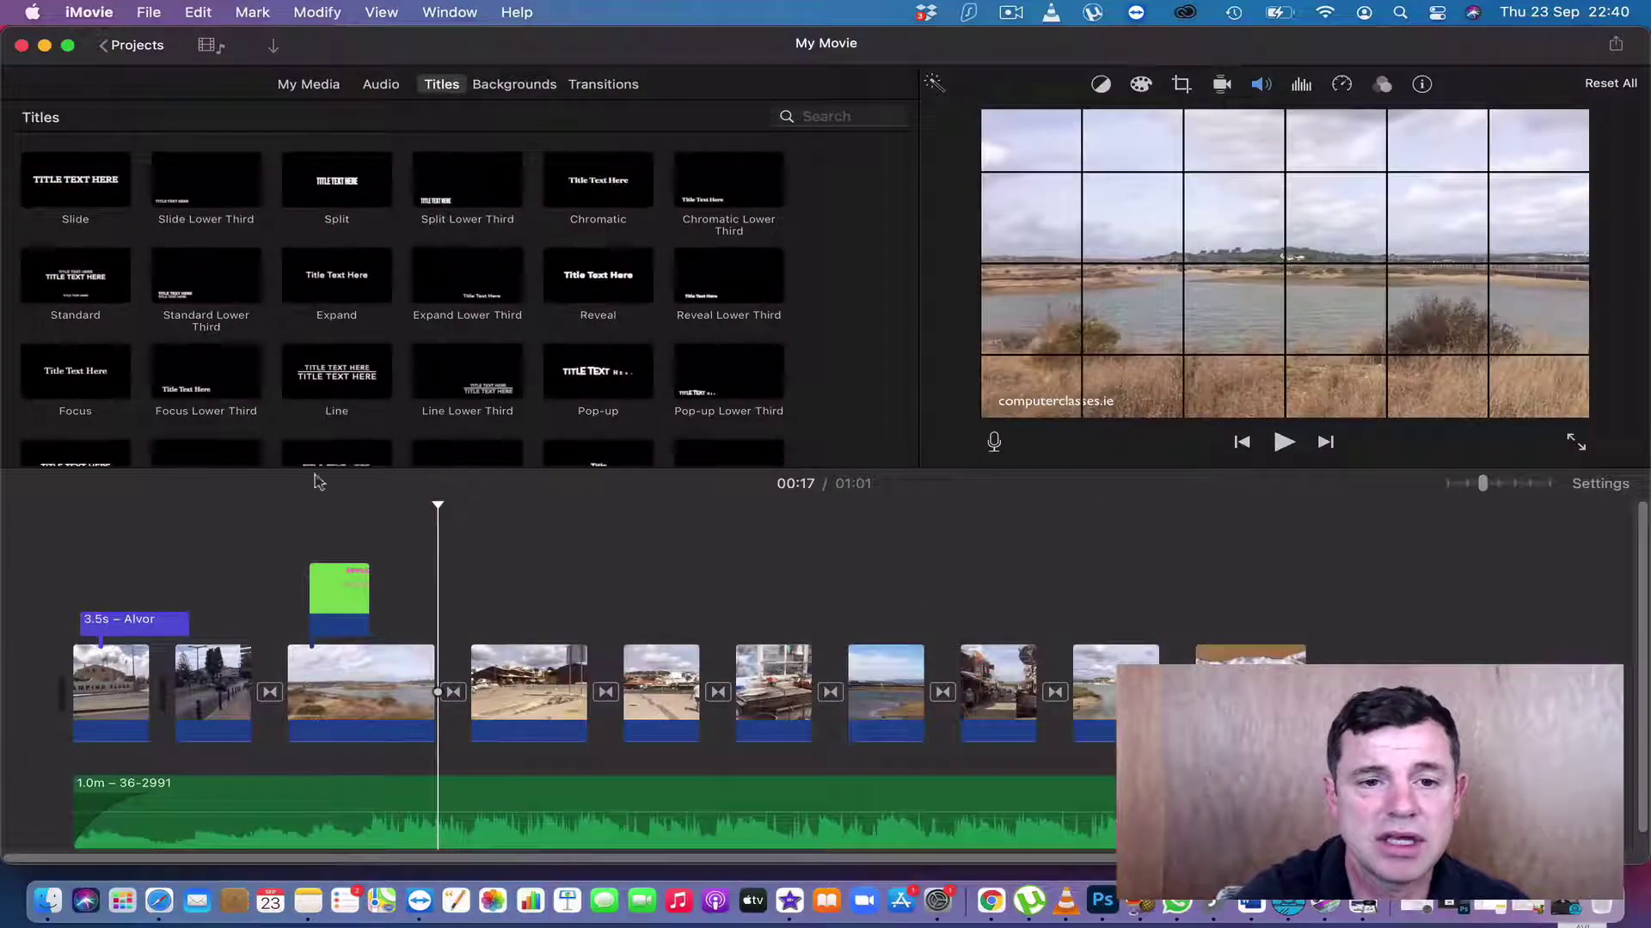
pyautogui.click(312, 86)
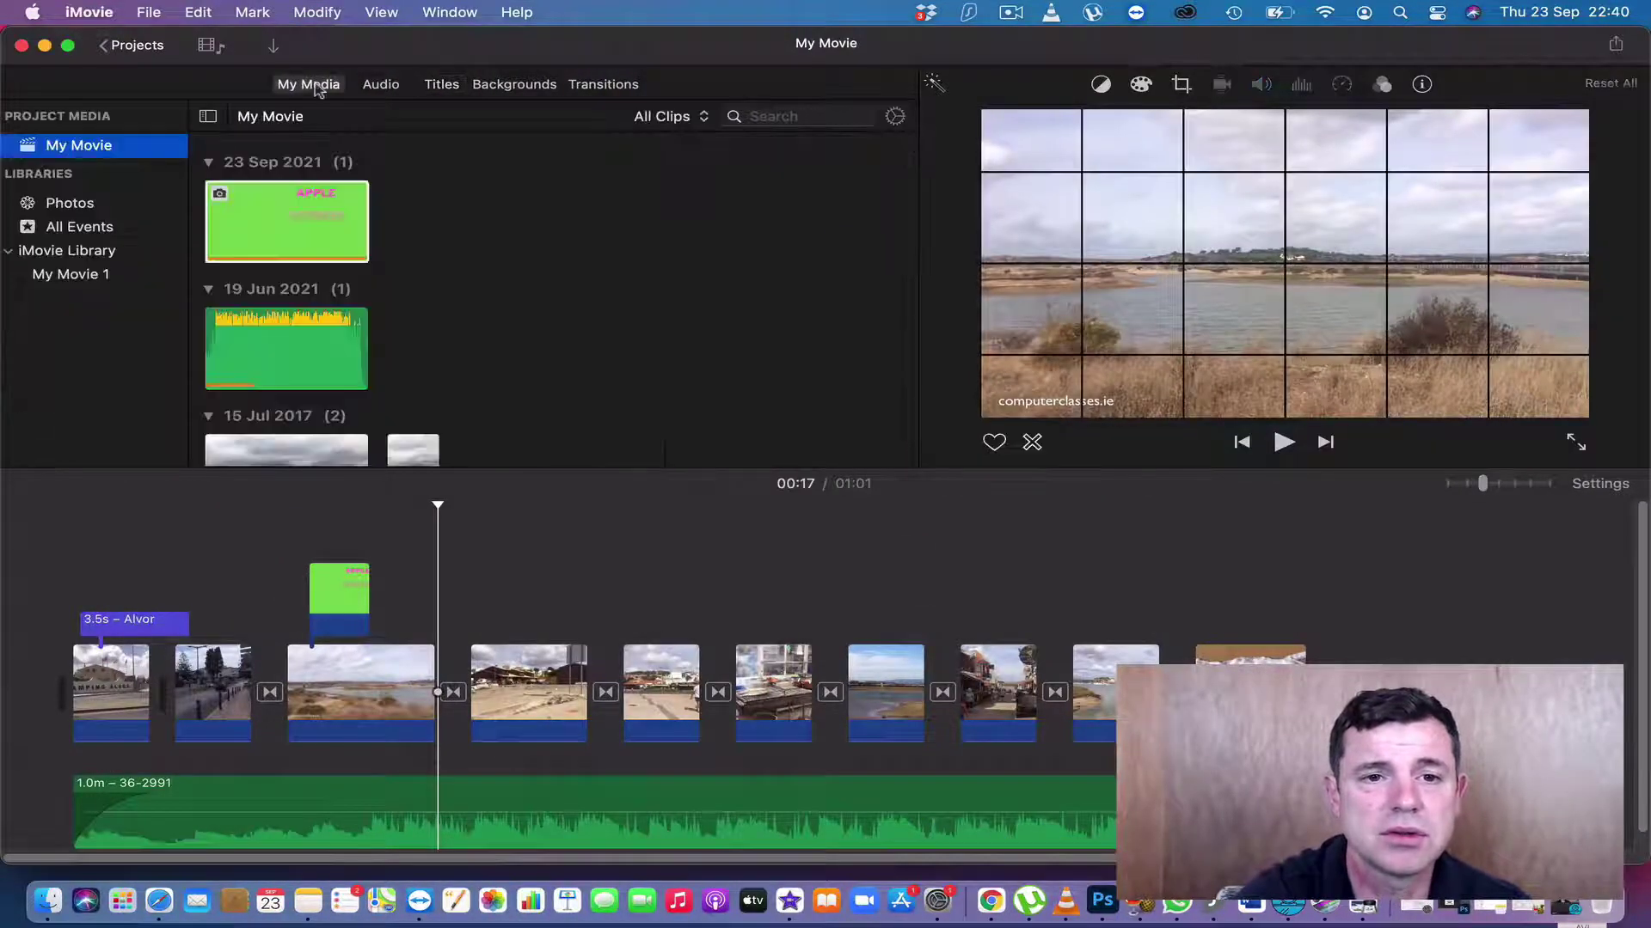
pyautogui.click(270, 50)
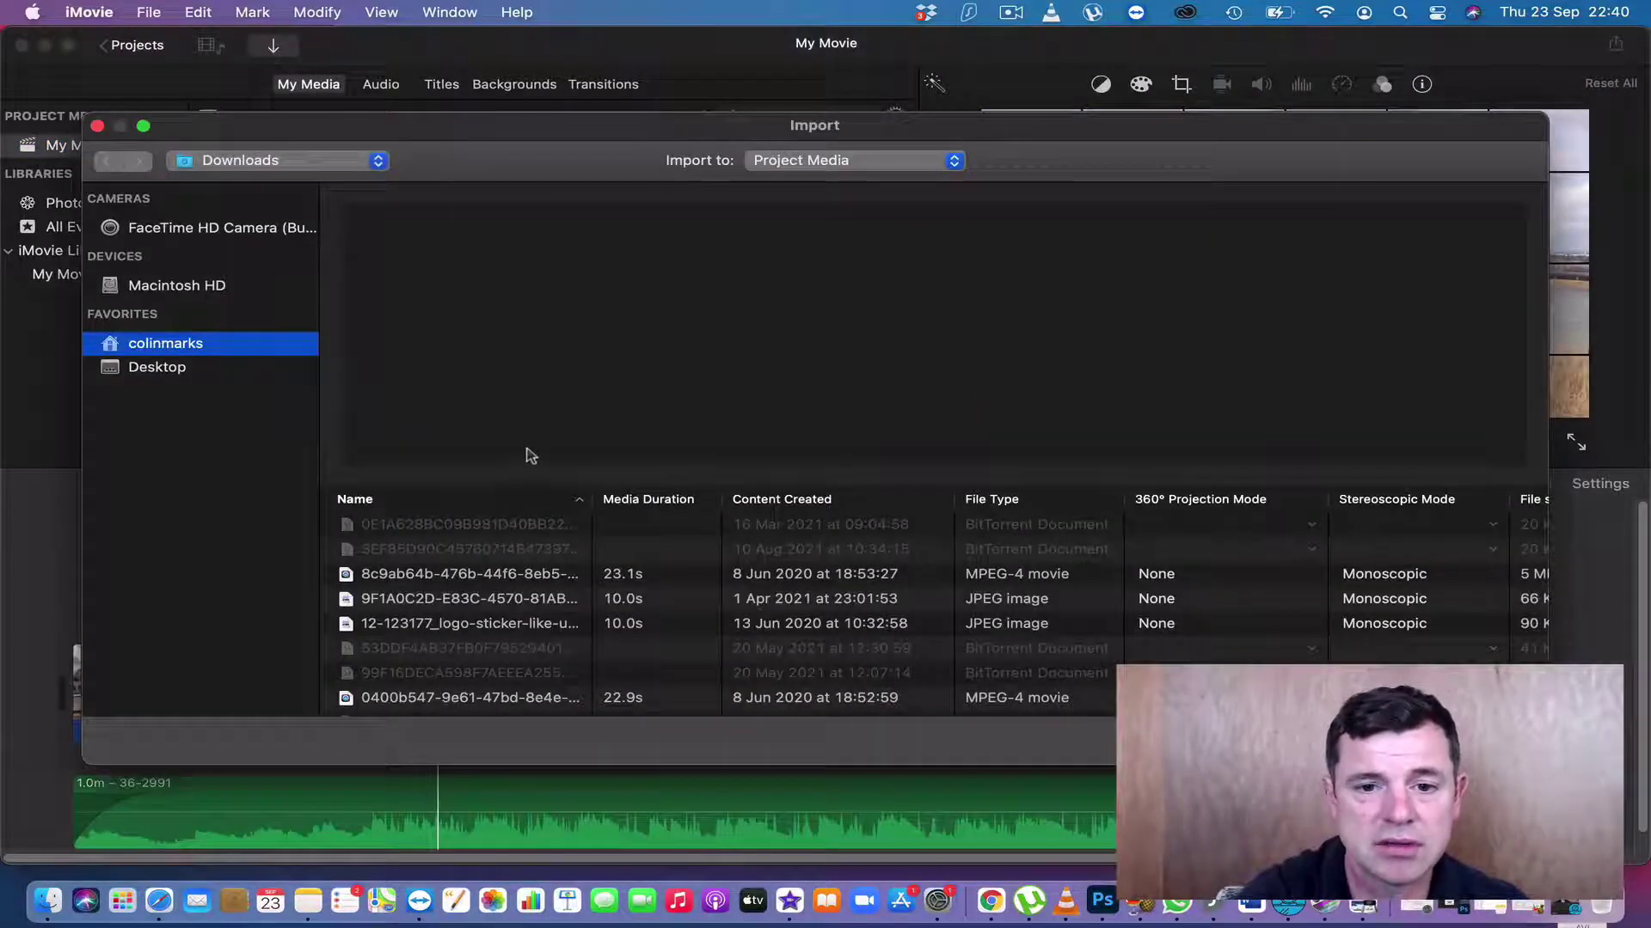
pyautogui.click(750, 500)
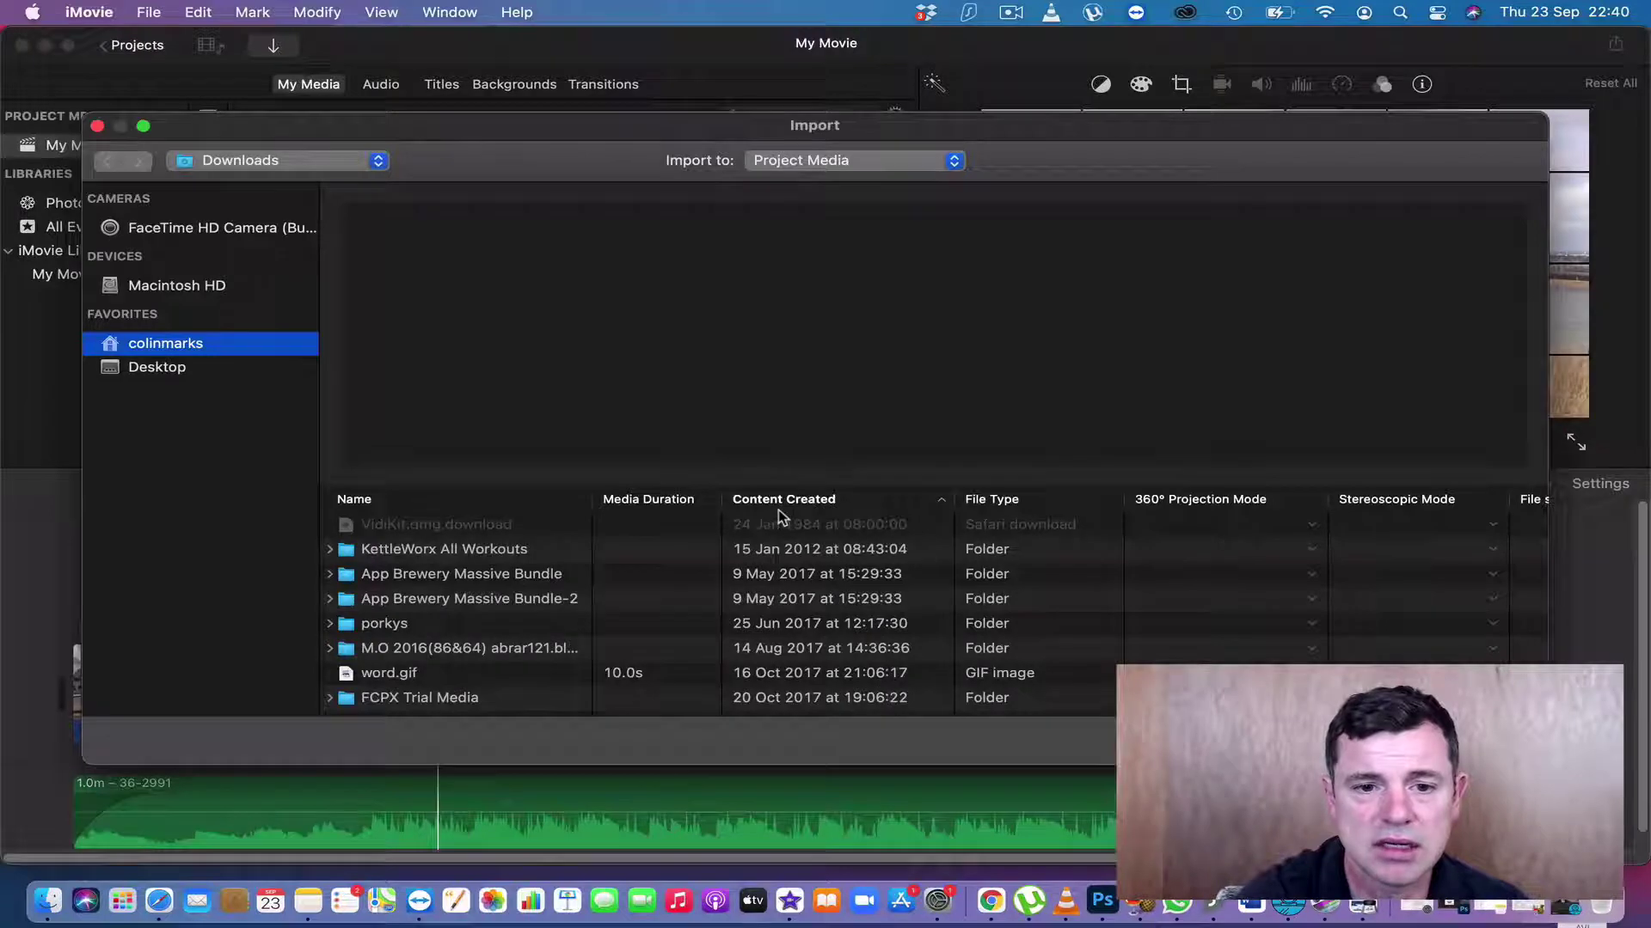
pyautogui.scroll(1, 710, 507)
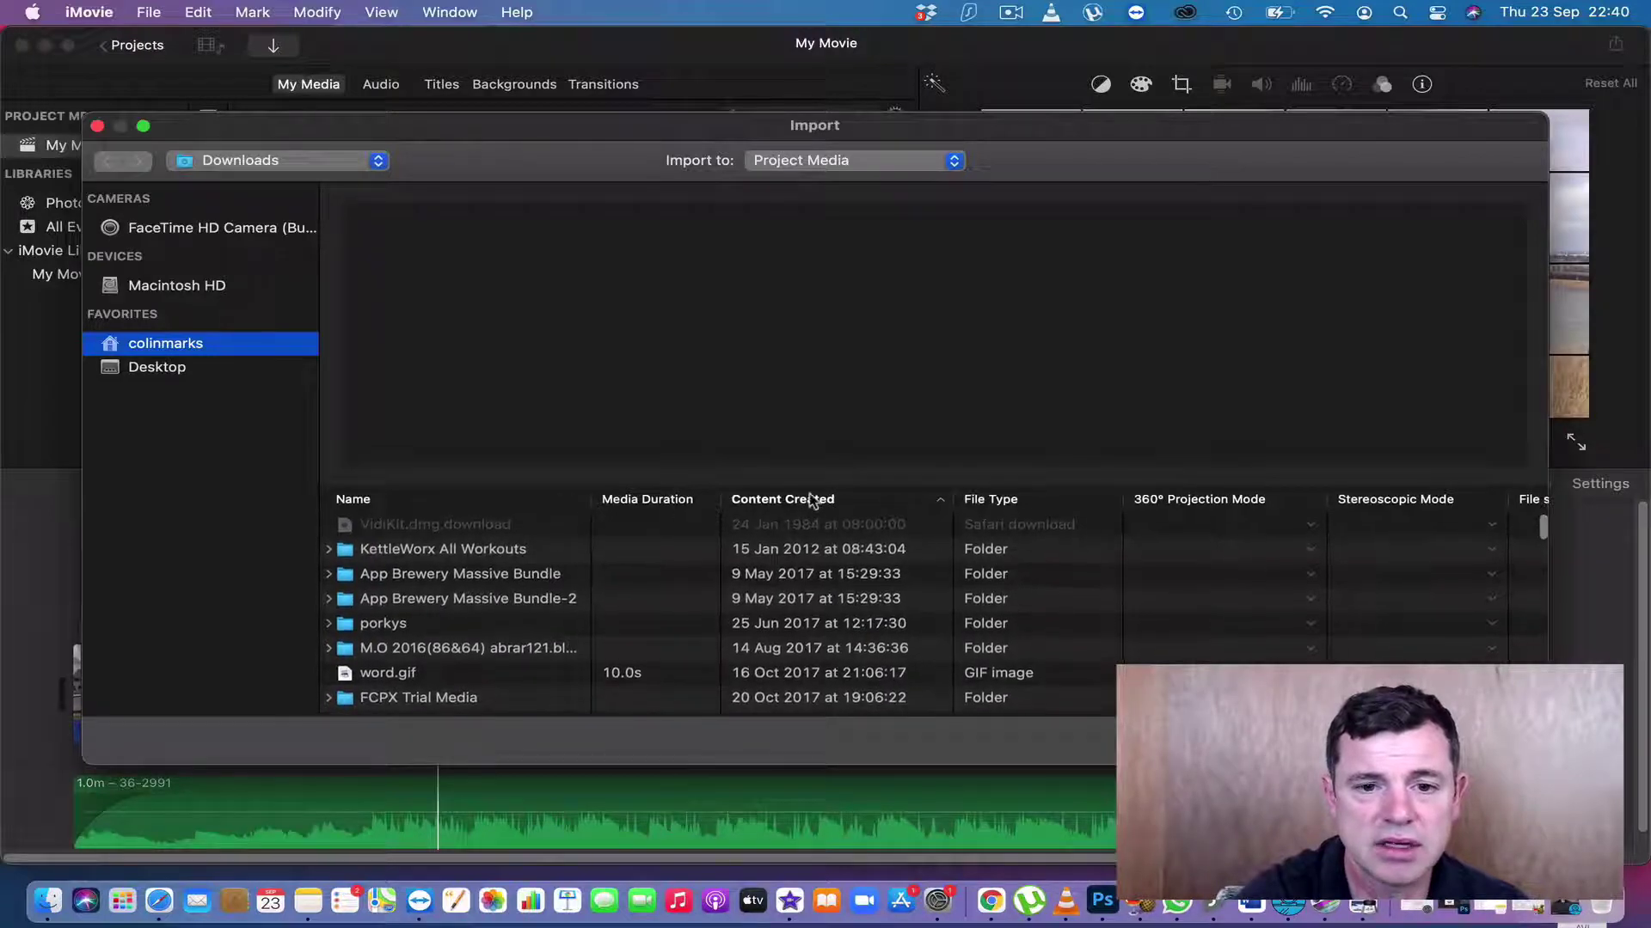
pyautogui.click(806, 499)
pyautogui.click(384, 527)
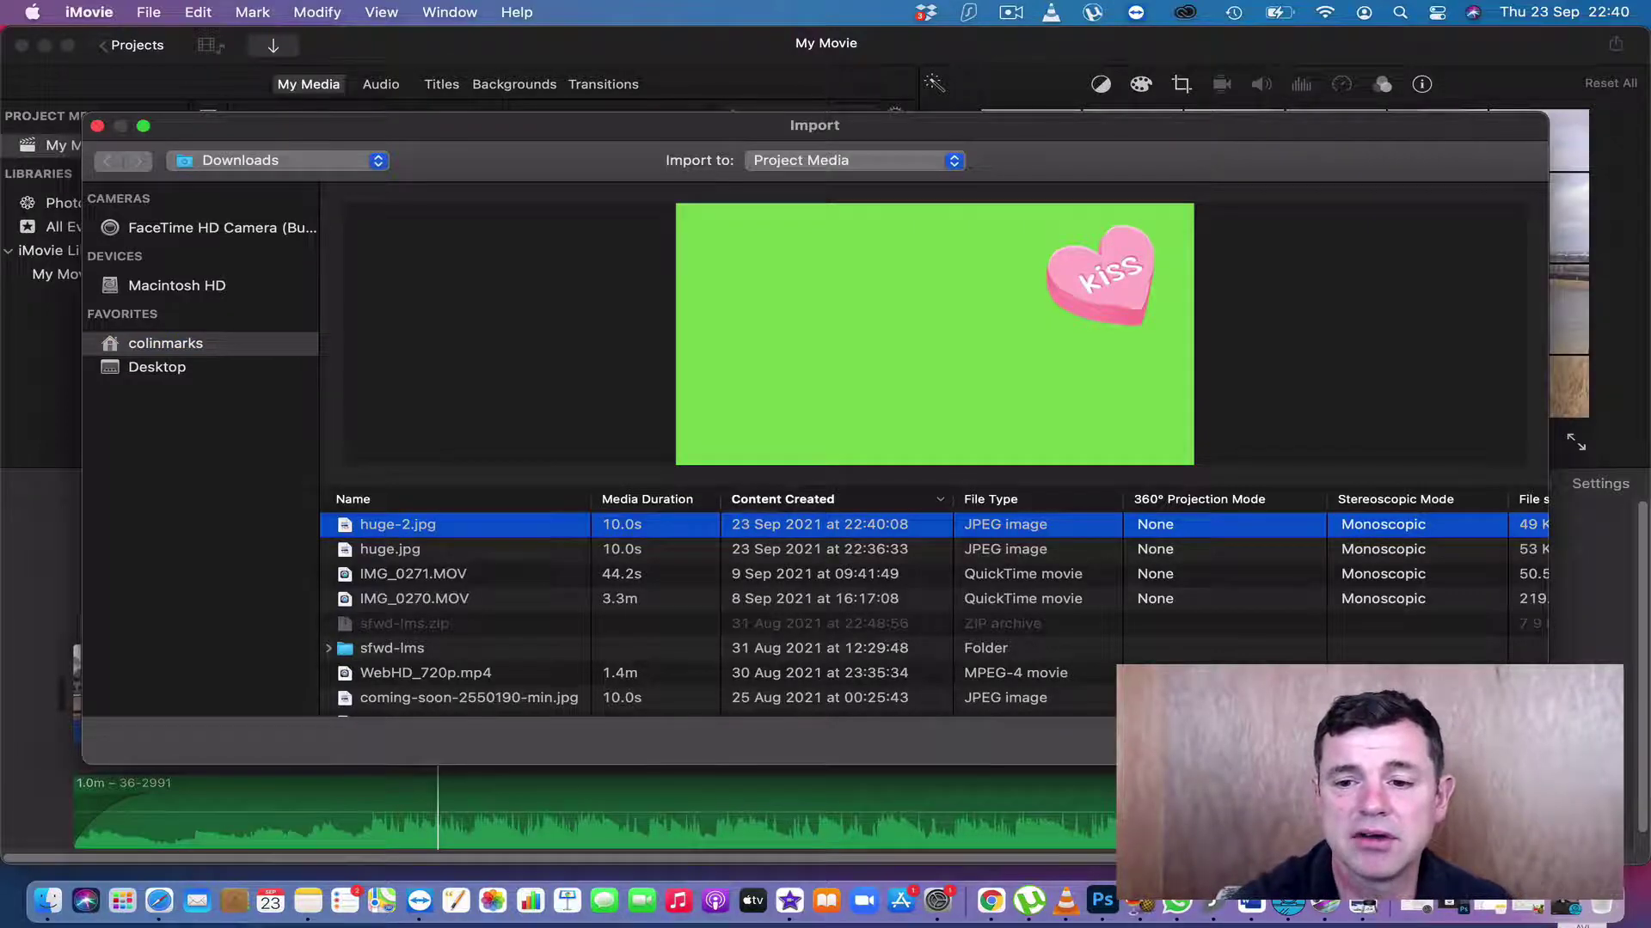
pyautogui.press('Return')
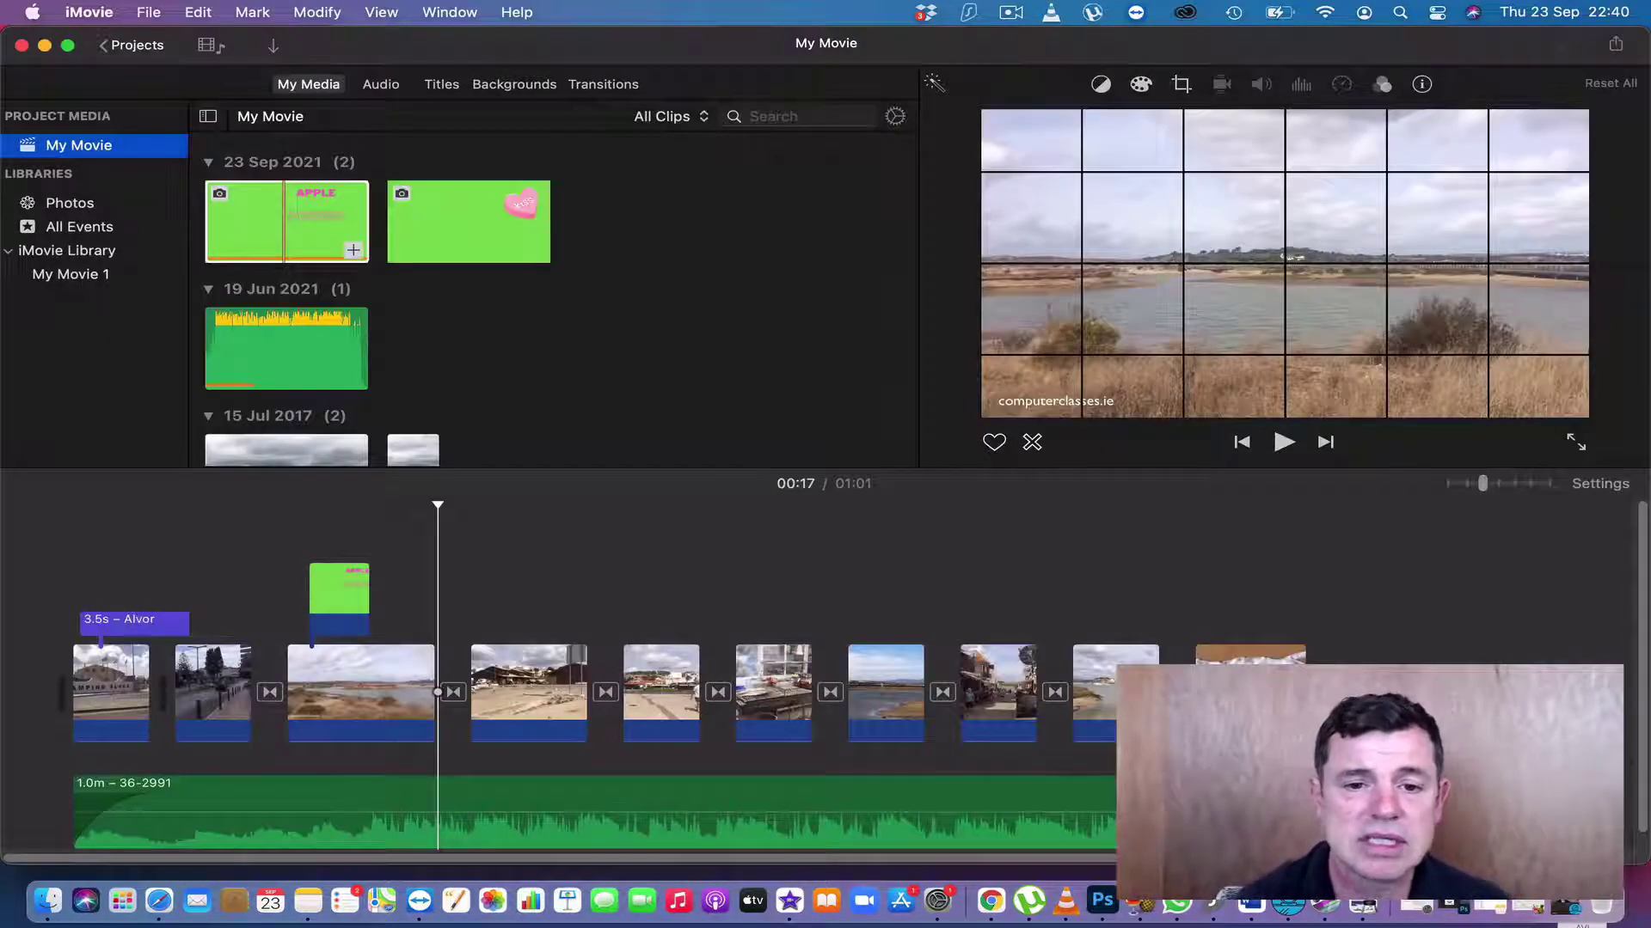
# Step: Replace the APPLE COURSES overlay in the timeline with the "kiss" heart image, placed above the lake clip
pyautogui.click(327, 588)
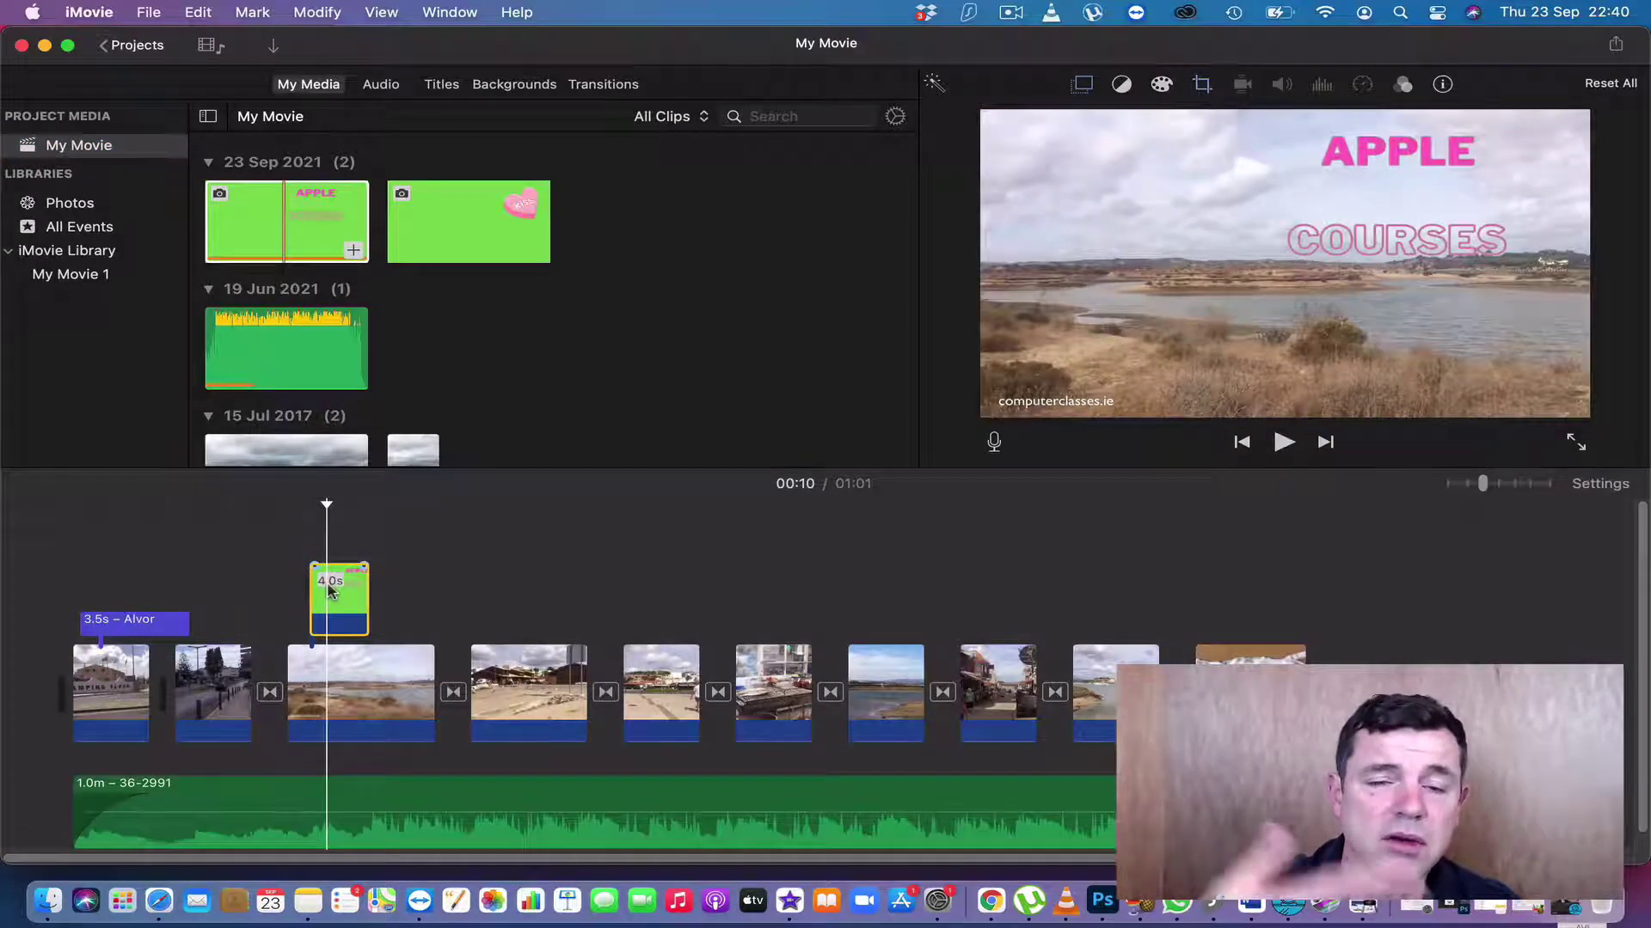
pyautogui.press('Delete')
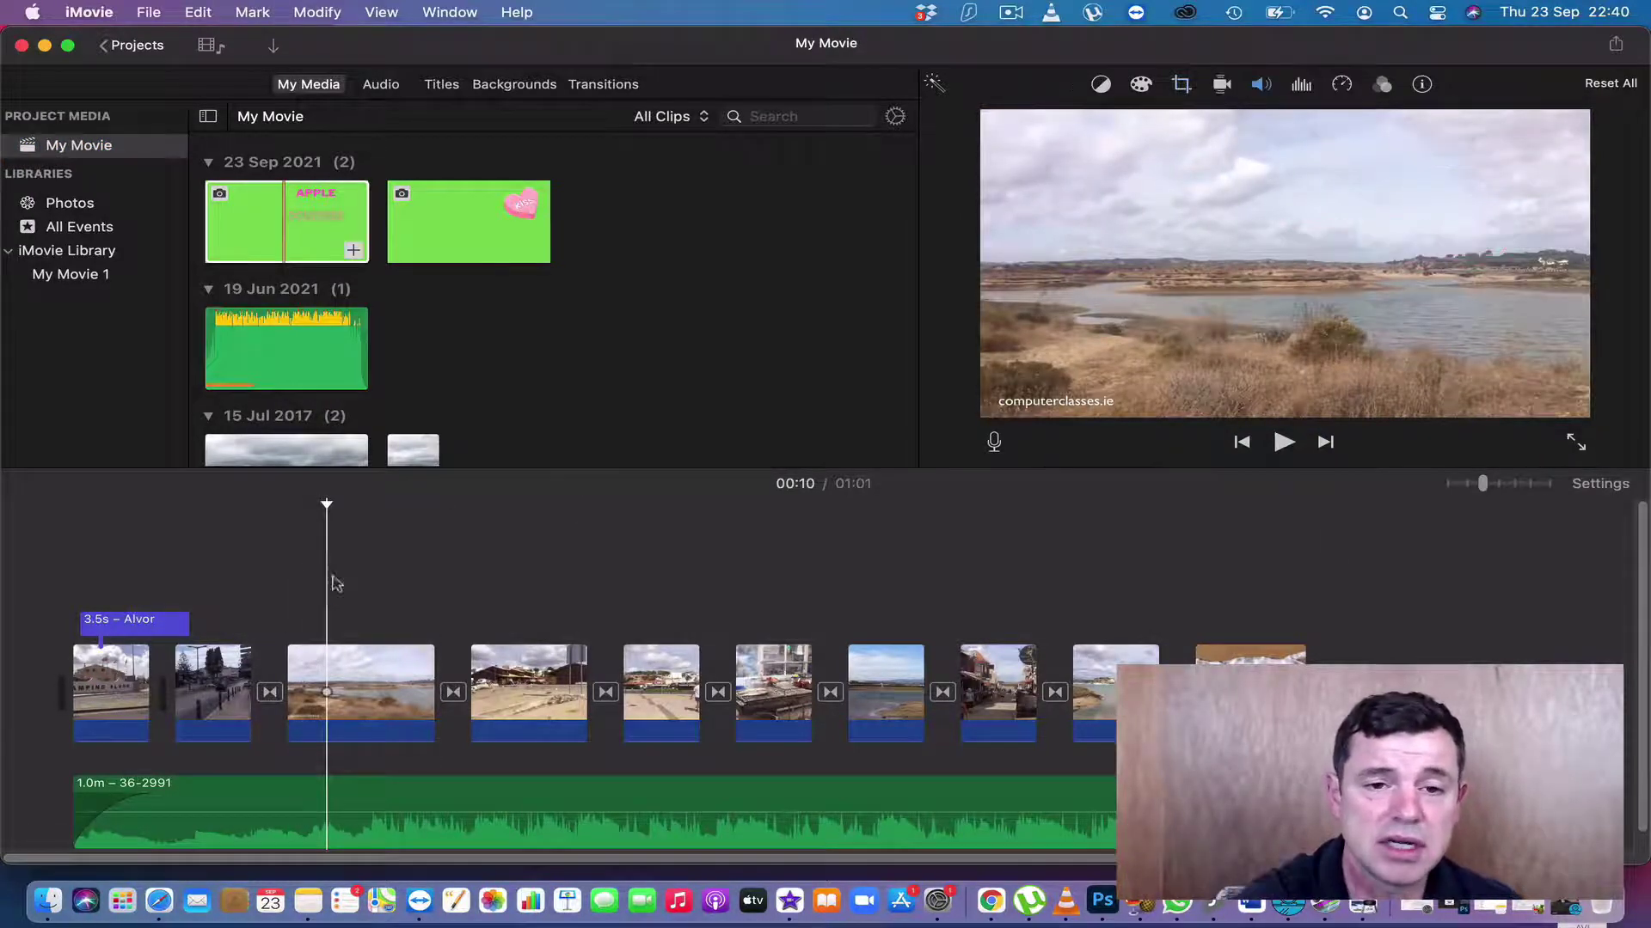
pyautogui.click(472, 243)
pyautogui.moveTo(472, 244); pyautogui.dragTo(305, 599)
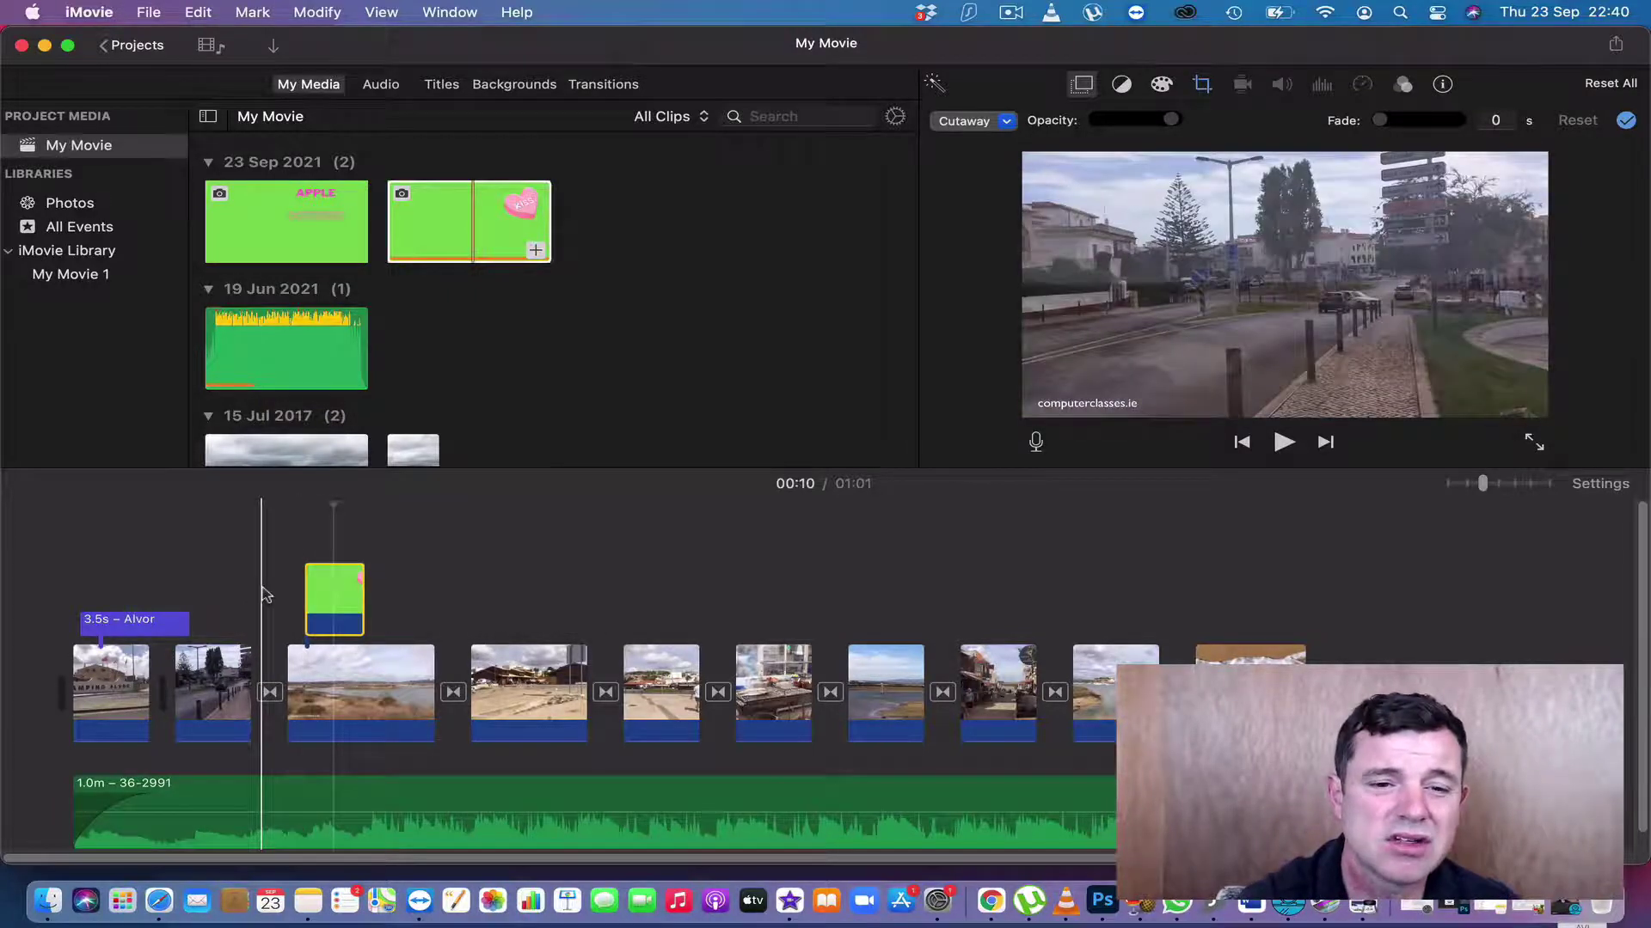
# Step: Apply the Green/Blue Screen overlay effect to the "kiss" heart clip in the timeline
pyautogui.click(263, 593)
pyautogui.click(238, 592)
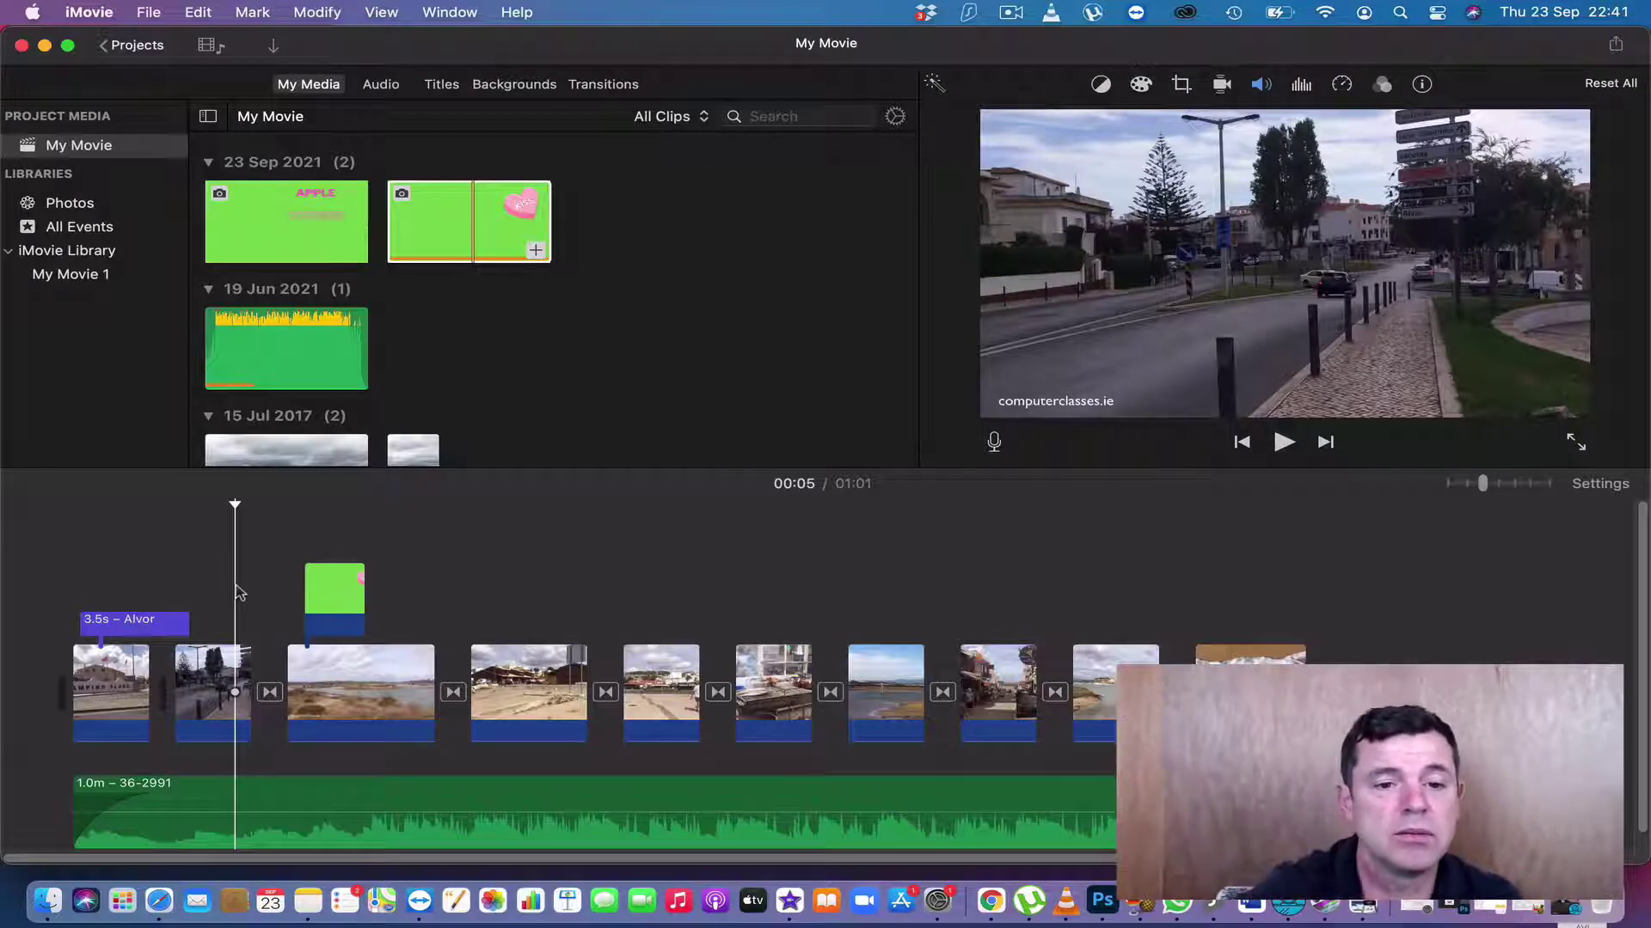
pyautogui.click(331, 587)
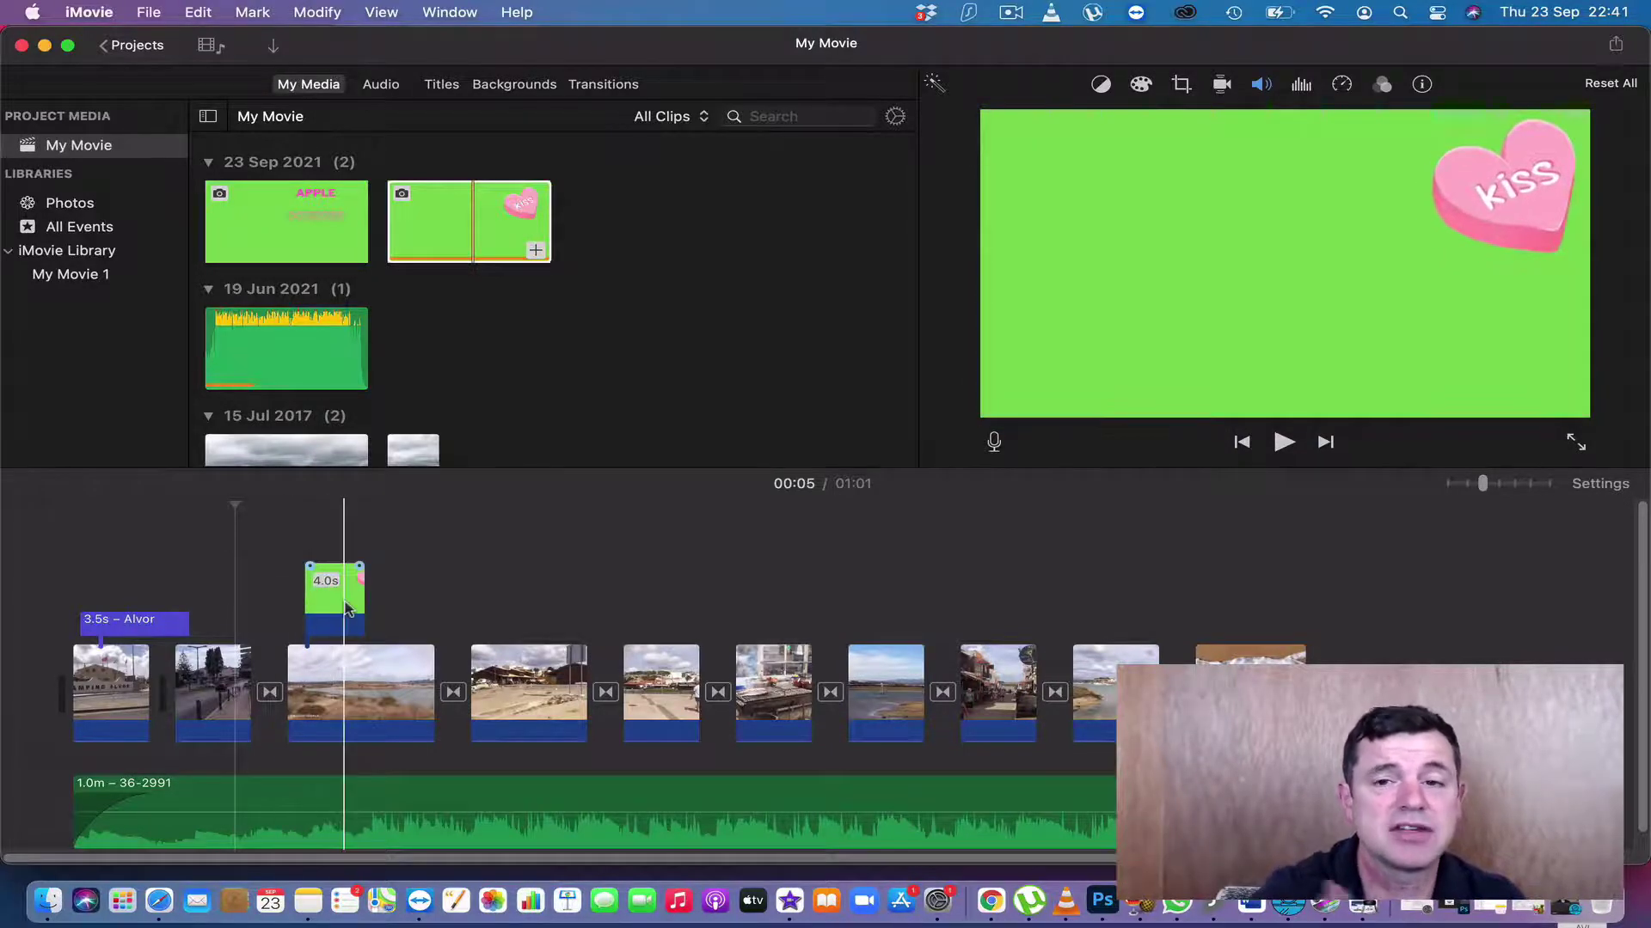
pyautogui.click(346, 607)
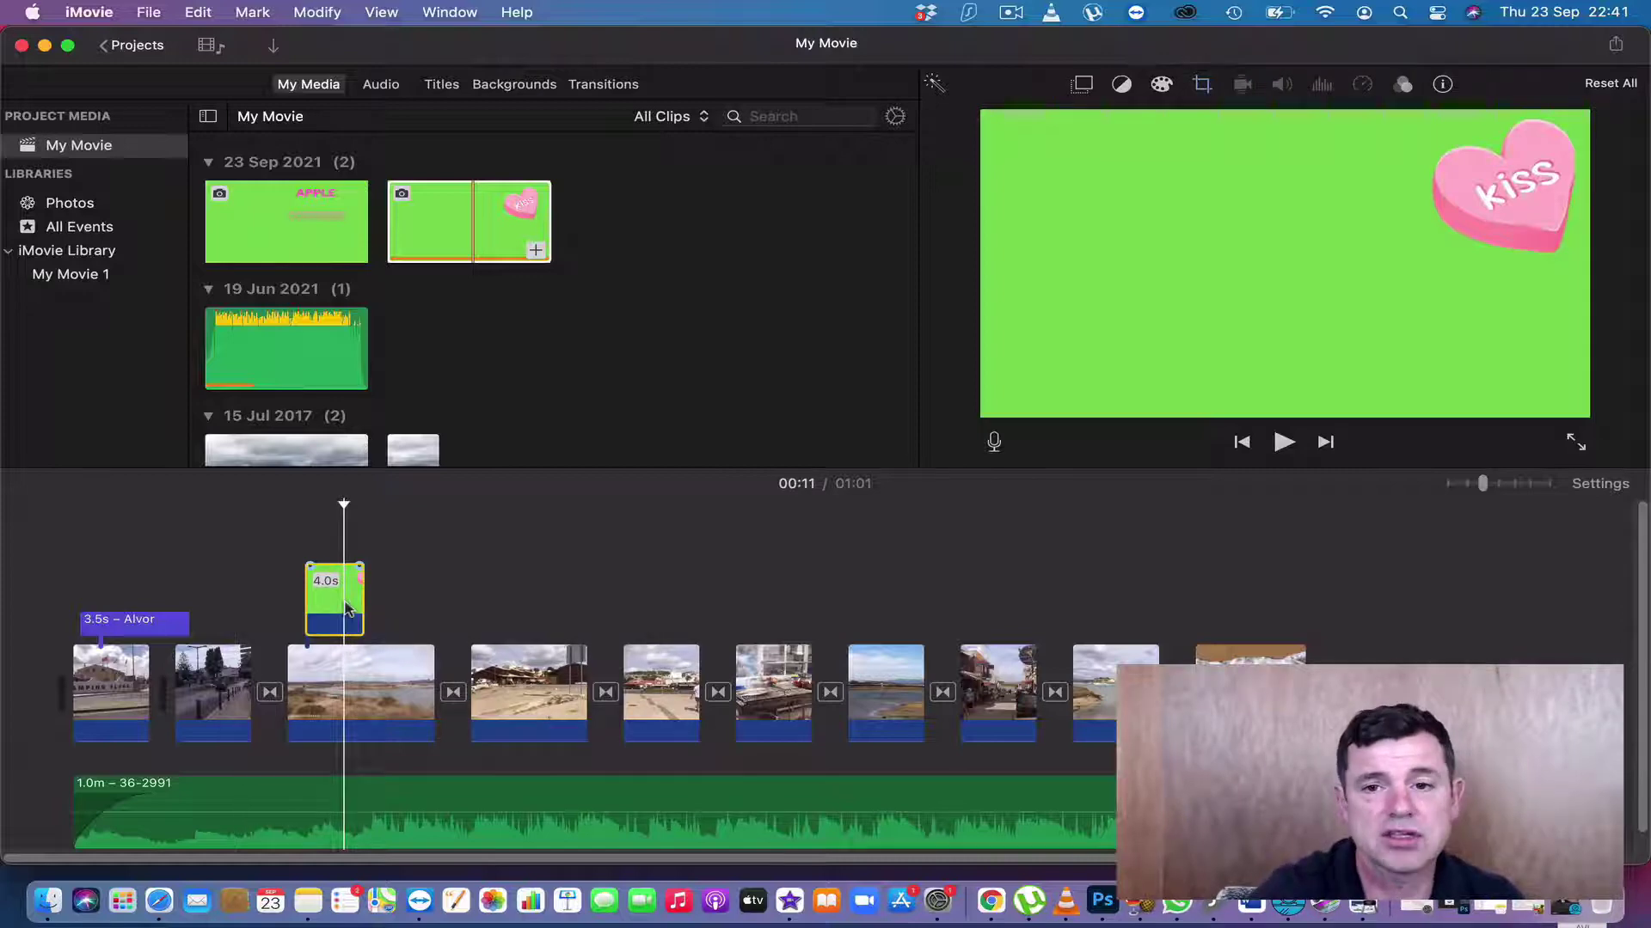
pyautogui.click(1083, 86)
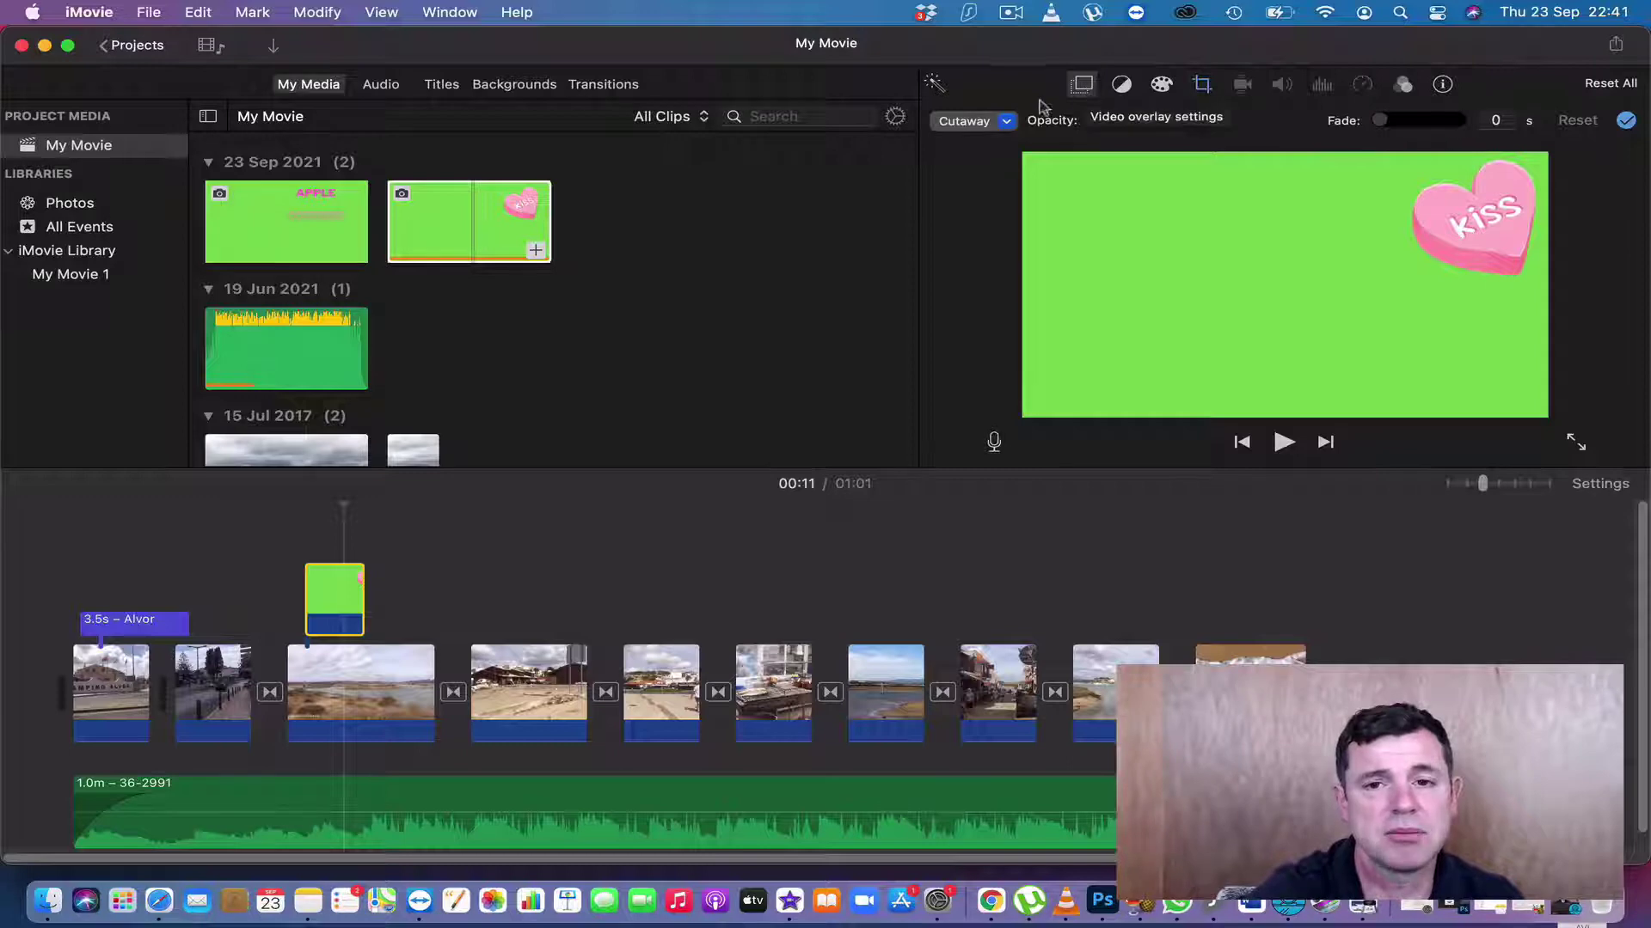
pyautogui.click(1006, 122)
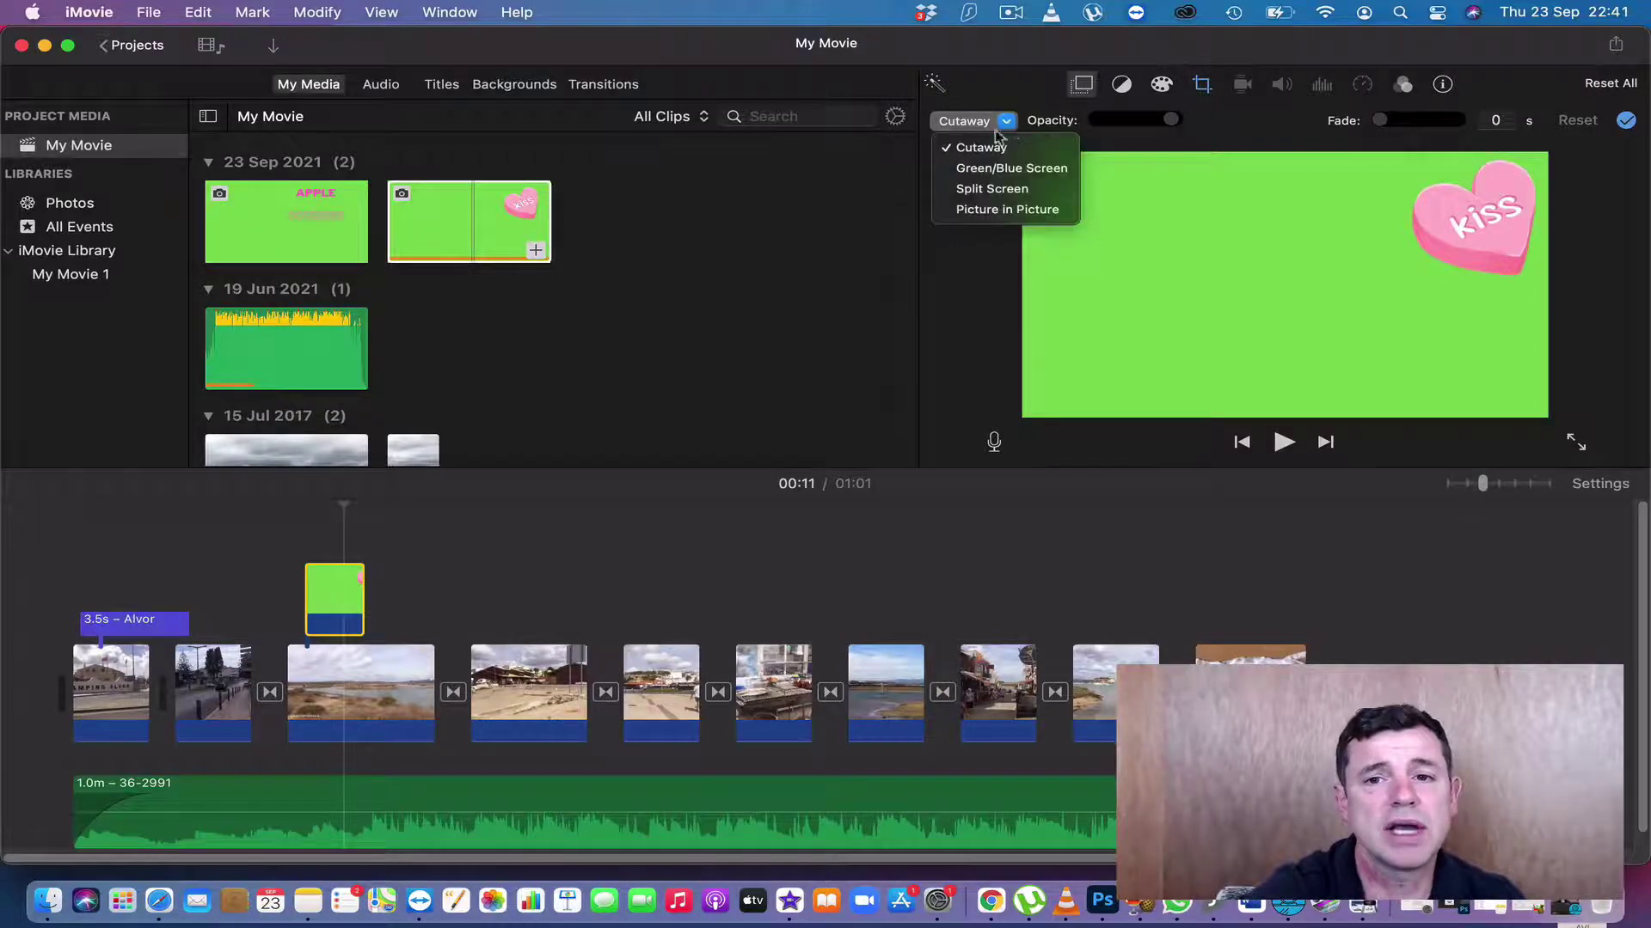
pyautogui.click(983, 170)
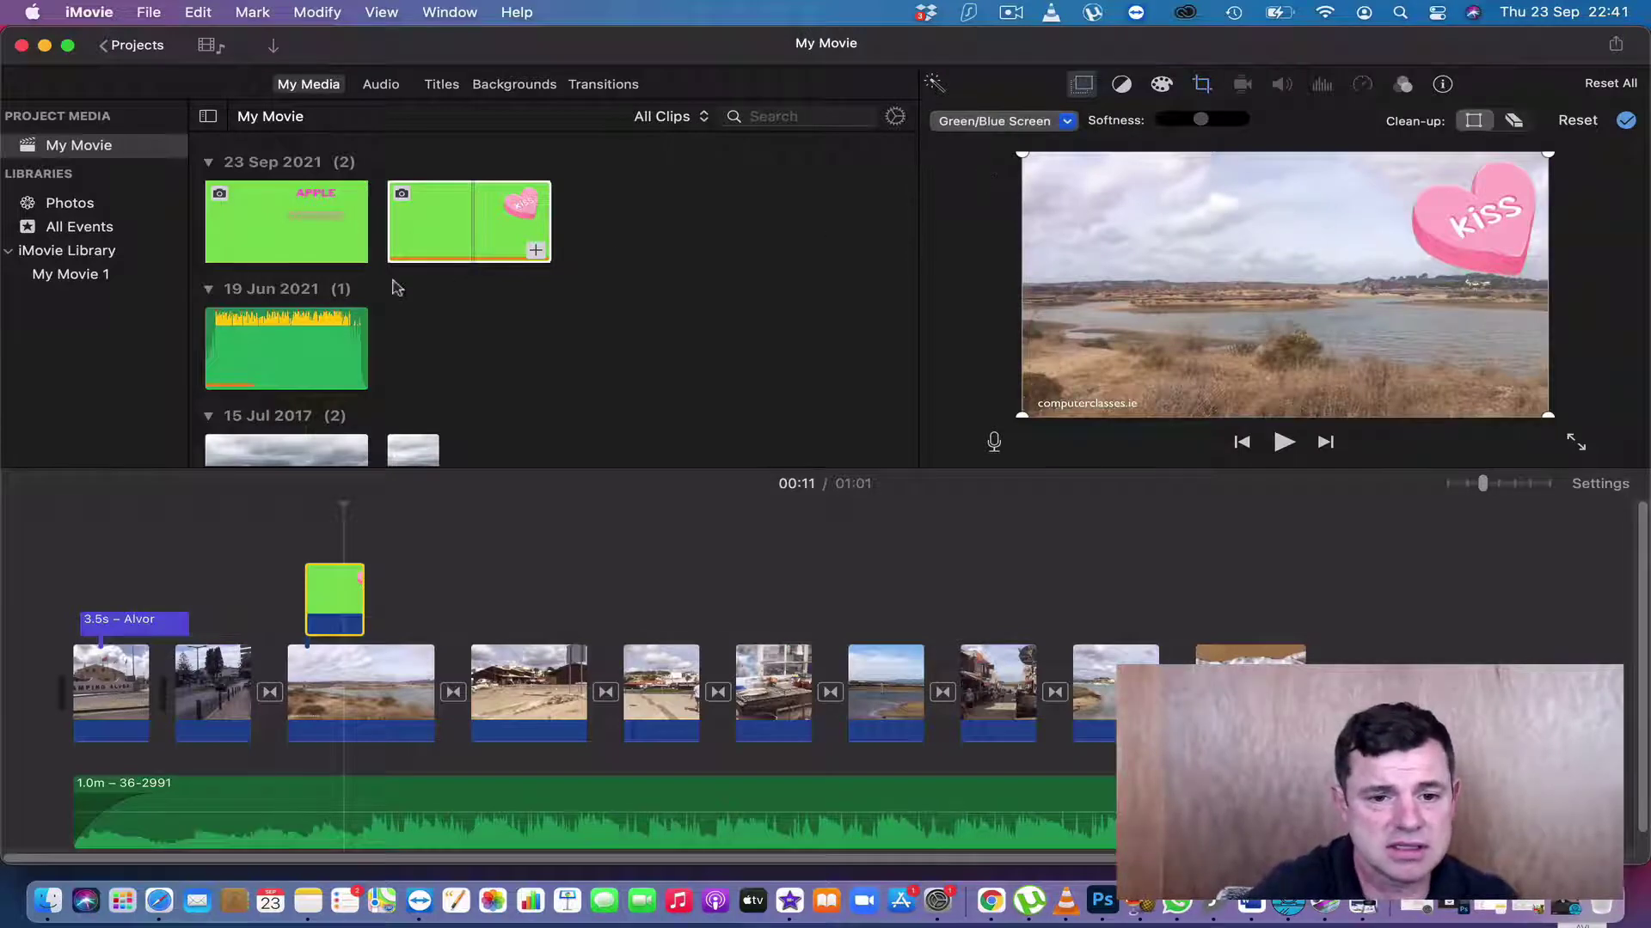
# Step: Play the movie from about 00:05 past the heart overlay to check the keyed graphic over the lake footage
pyautogui.click(217, 578)
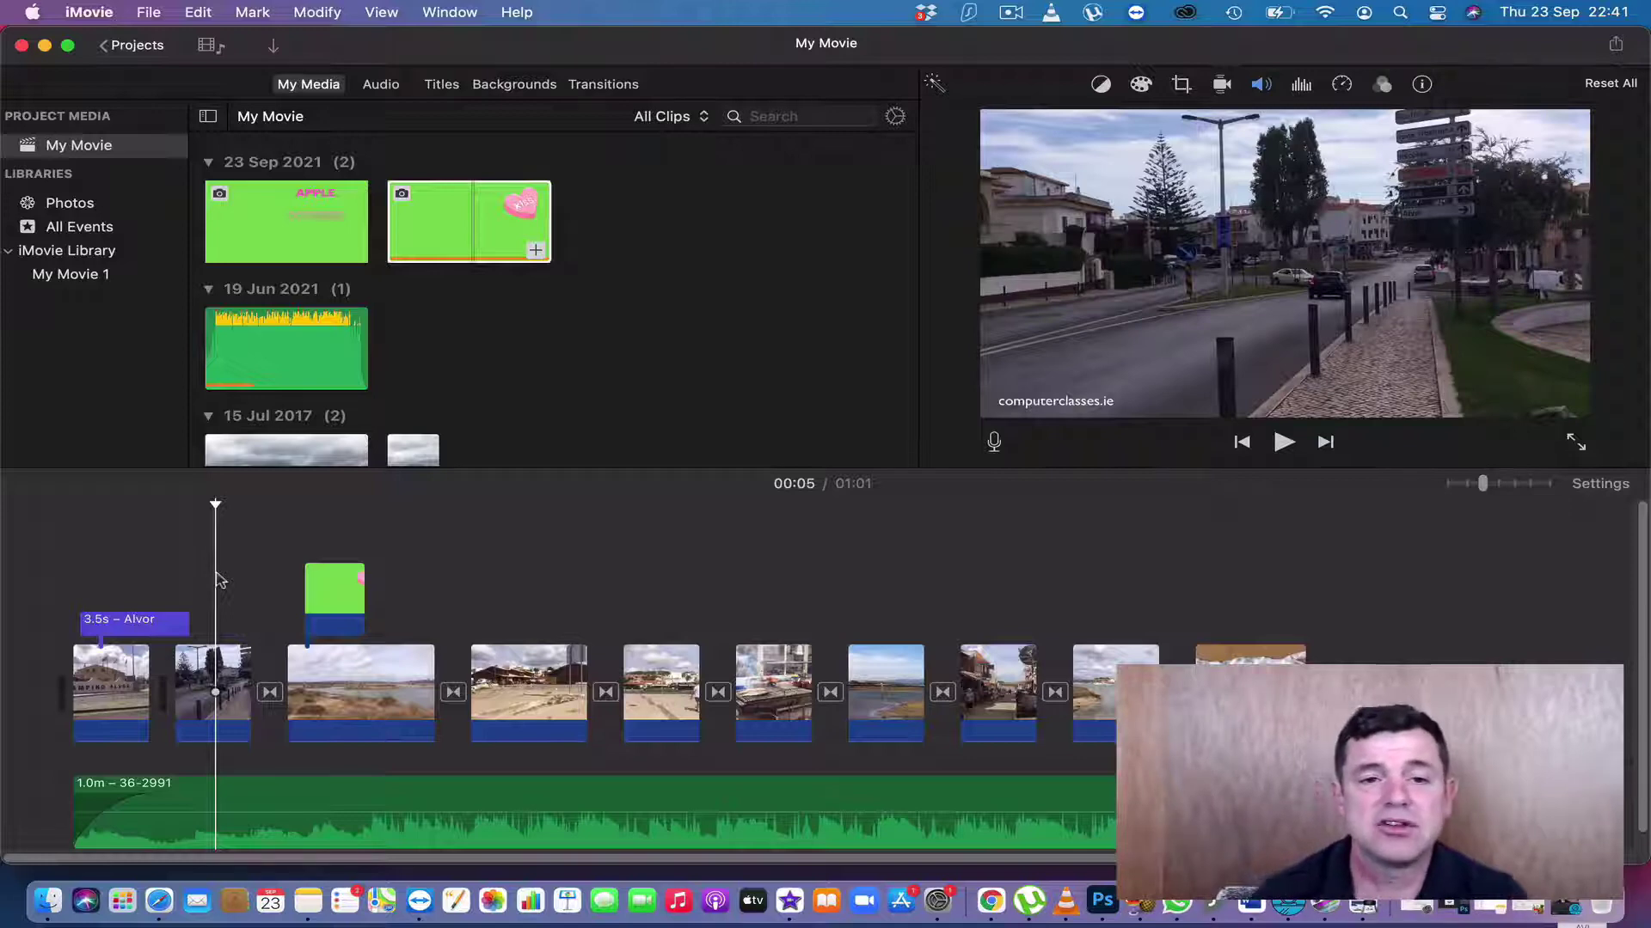
pyautogui.press('space')
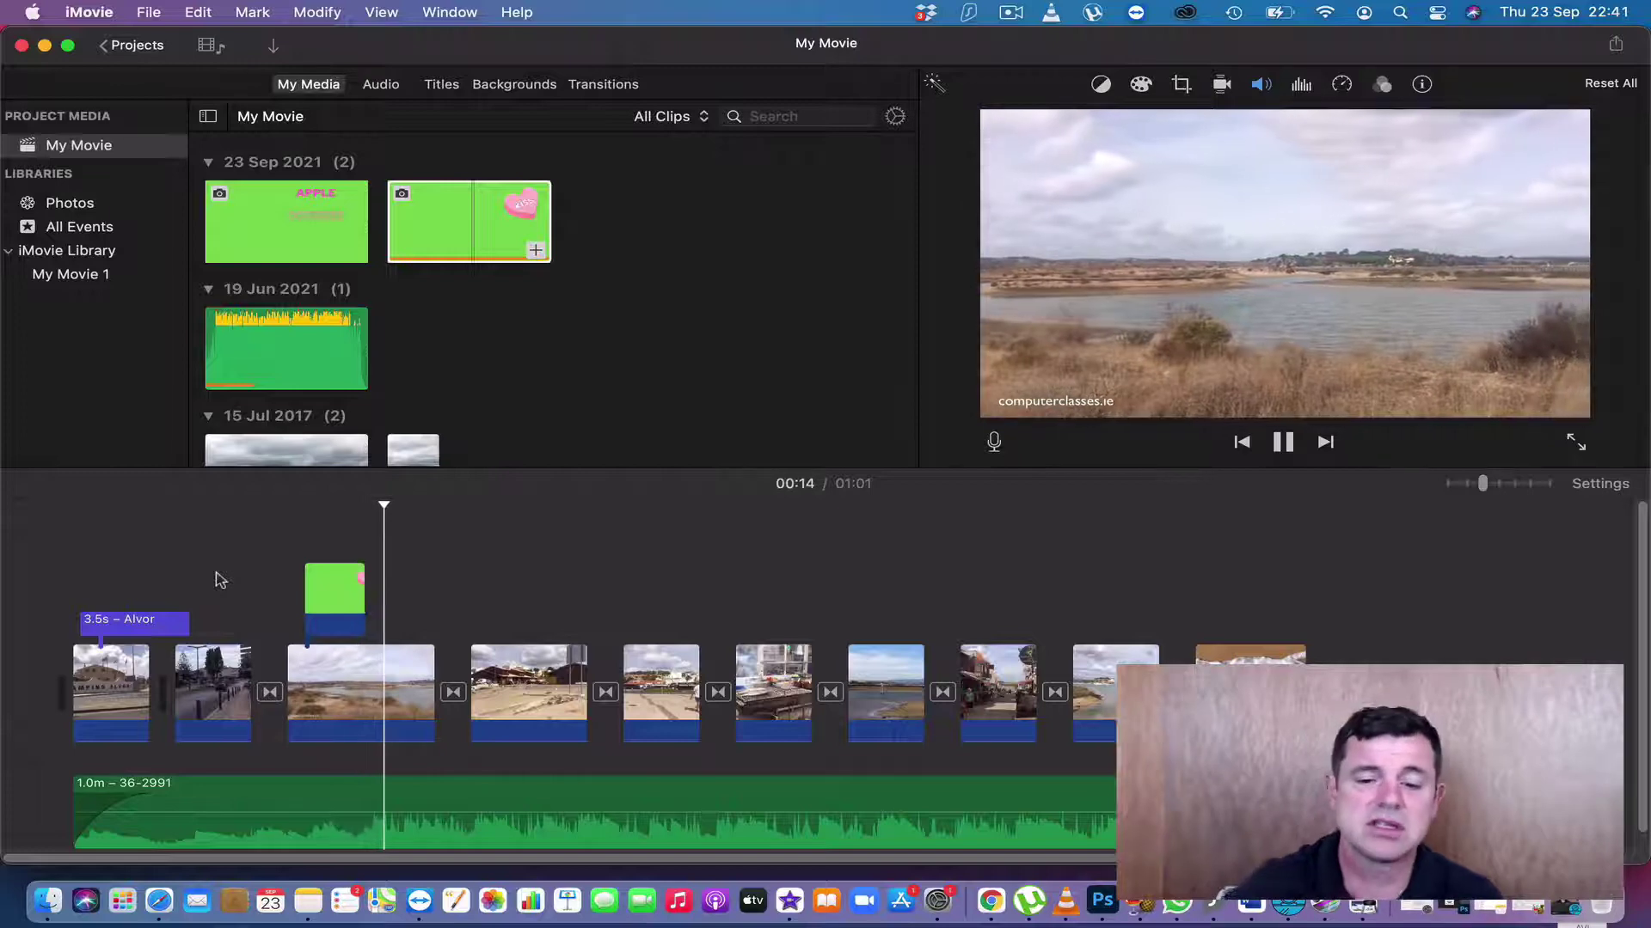
pyautogui.press('space')
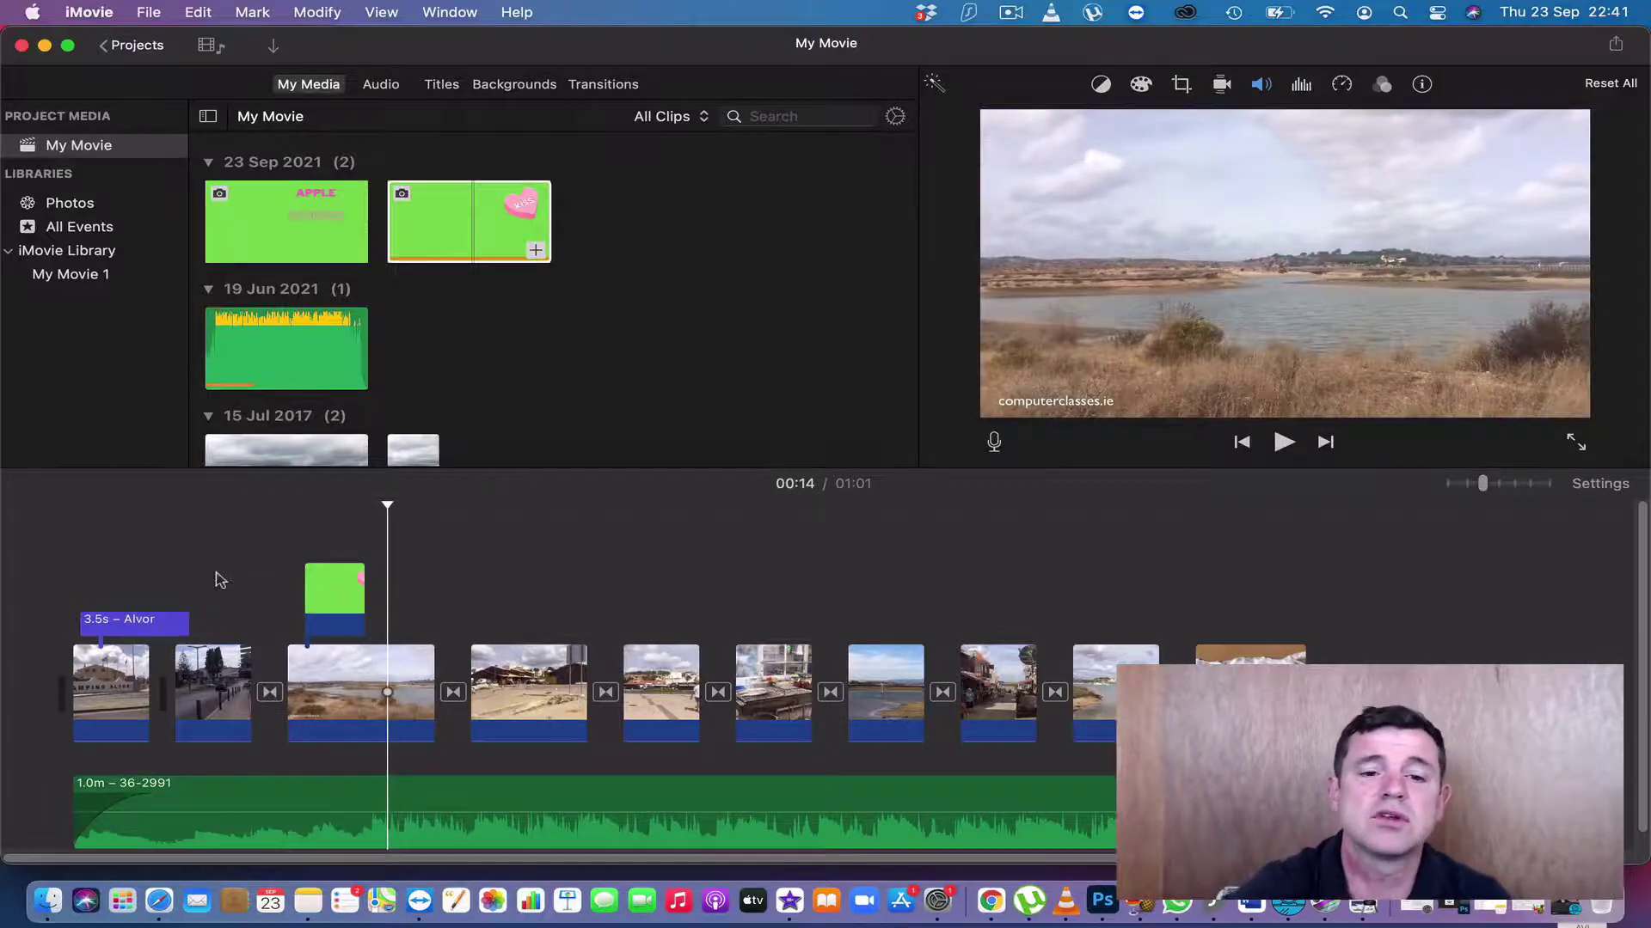
# Step: Shrink the Ken Burns end frame of the heart overlay tightly around the "kiss" heart so that it zooms in
pyautogui.click(329, 593)
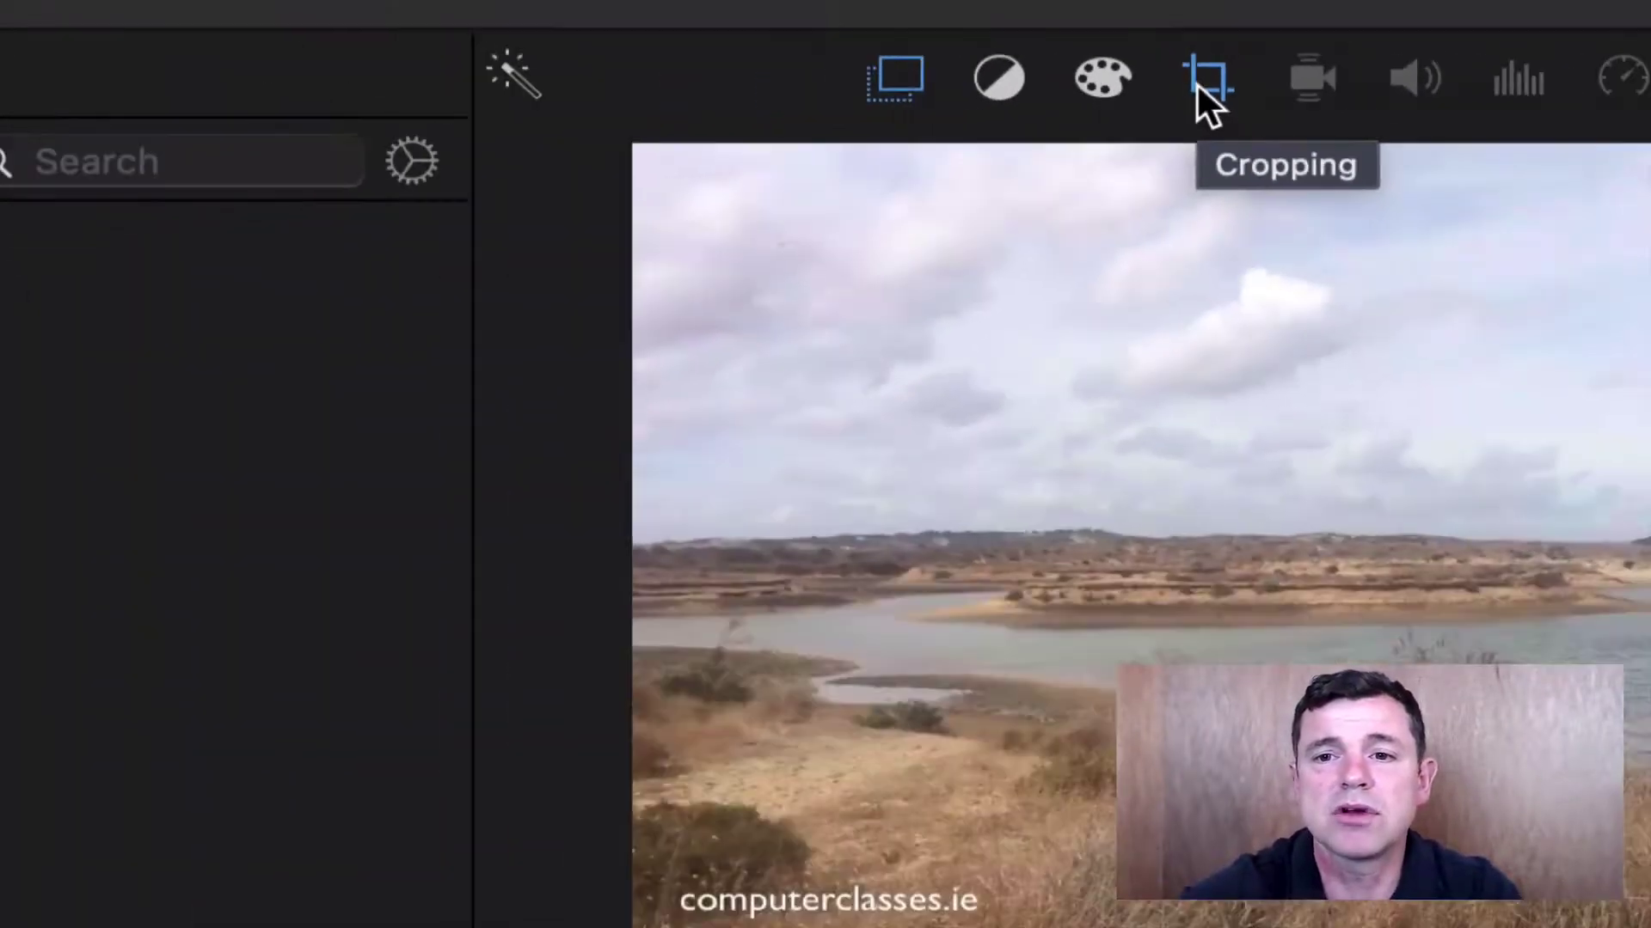
pyautogui.click(1199, 82)
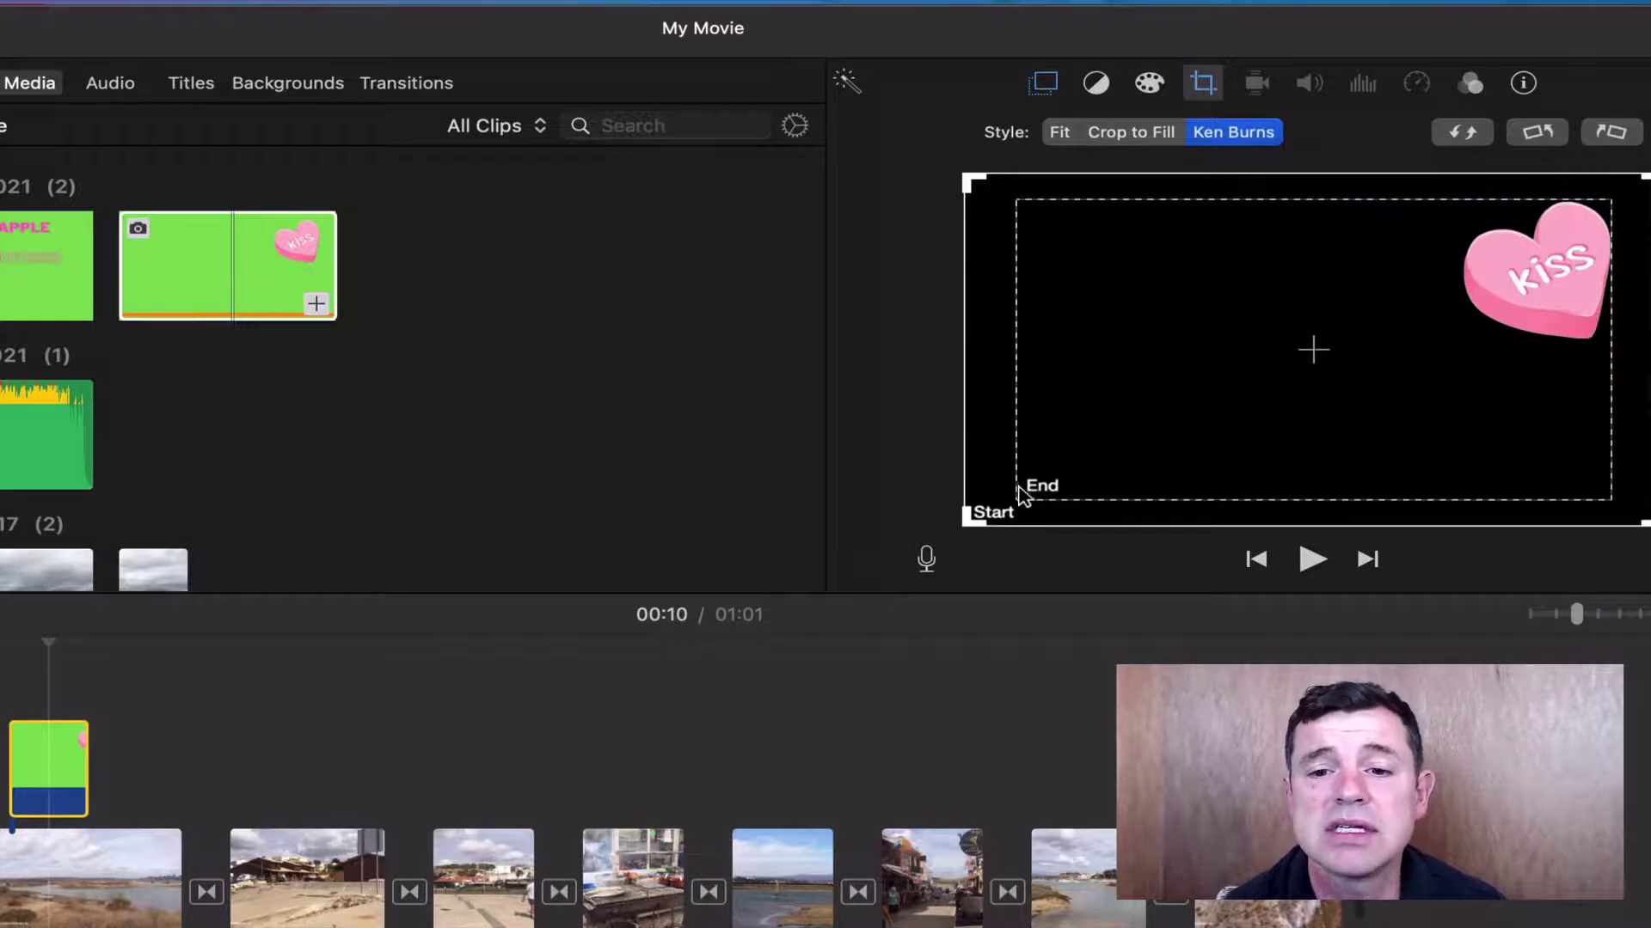
pyautogui.moveTo(1016, 496); pyautogui.dragTo(1298, 451)
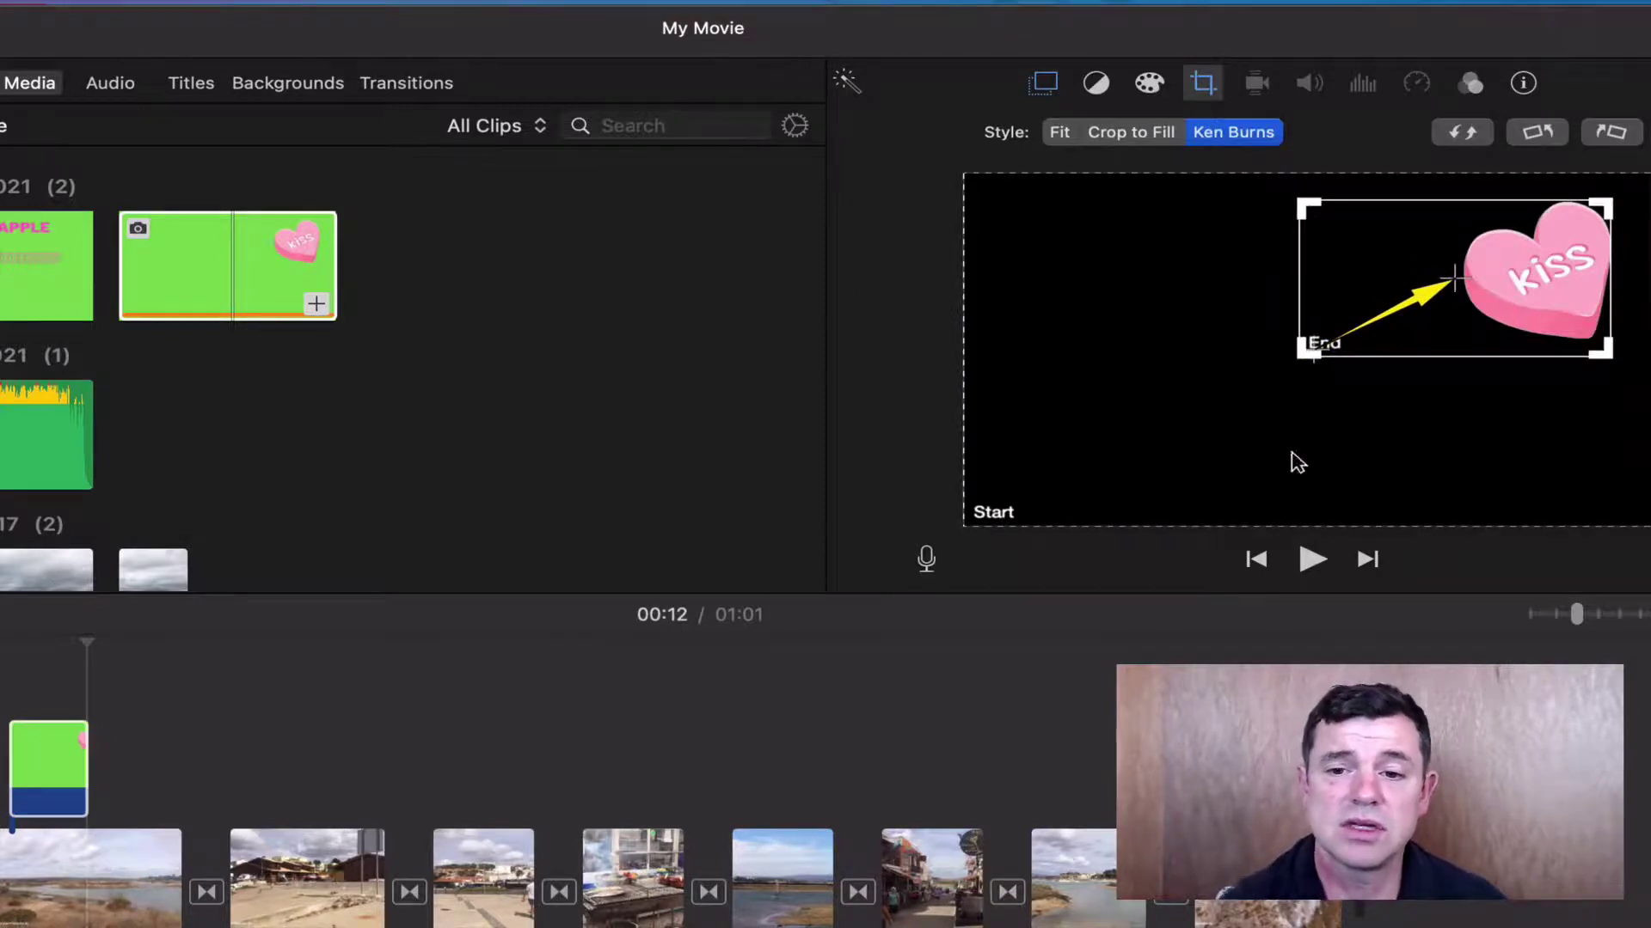
pyautogui.click(993, 506)
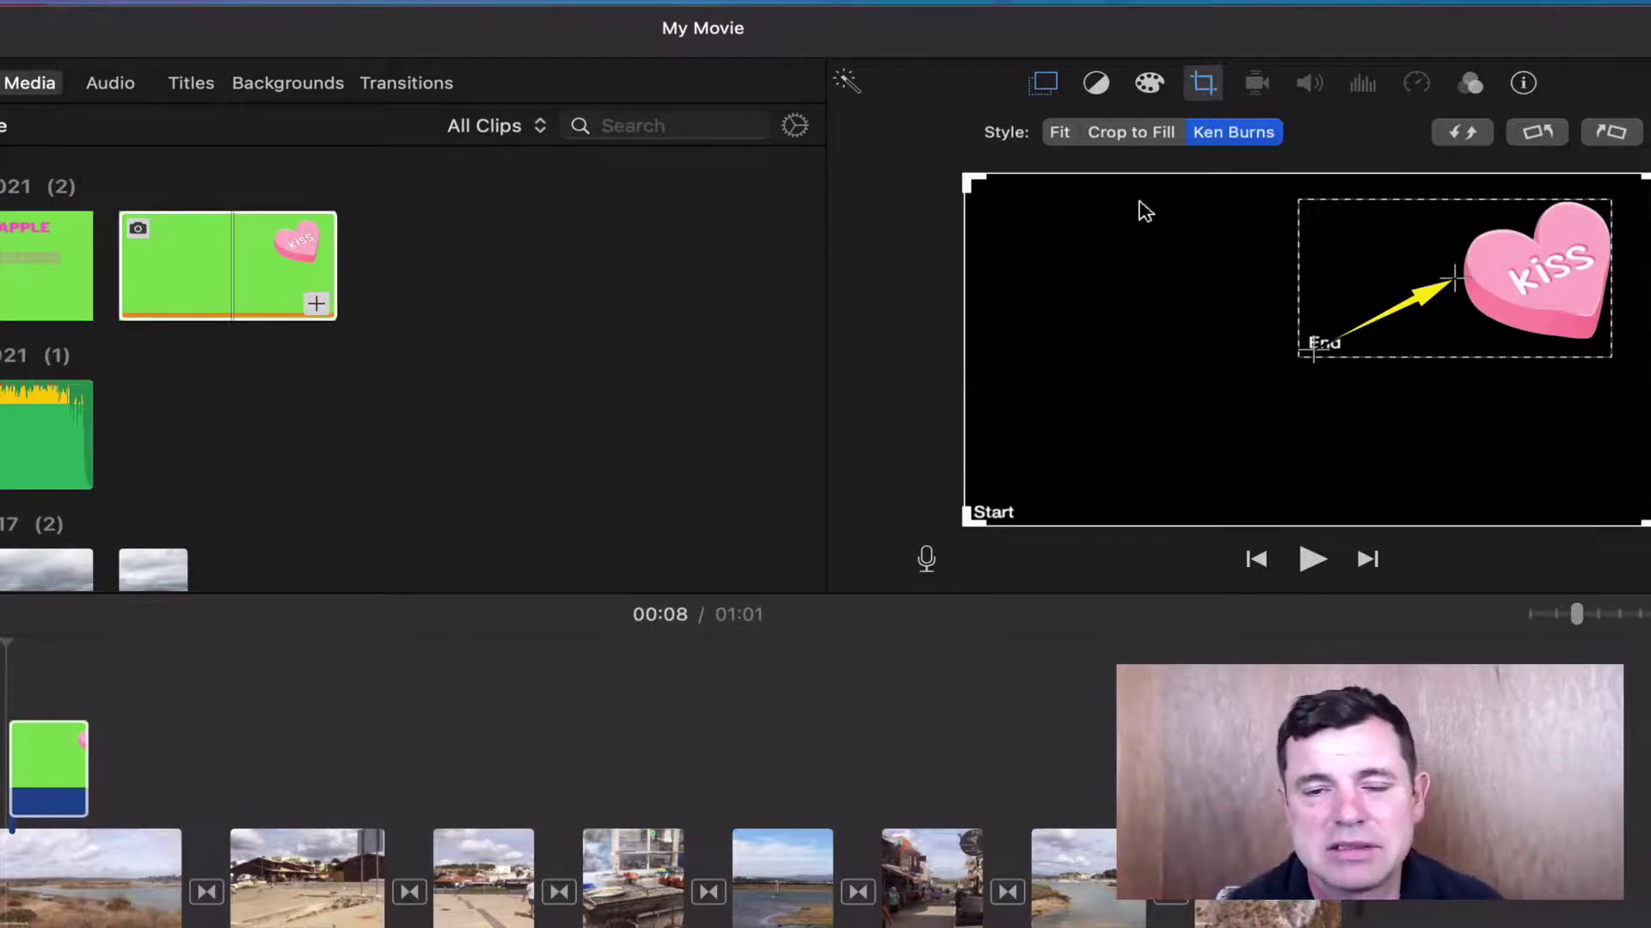
pyautogui.scroll(-2, 641, 726)
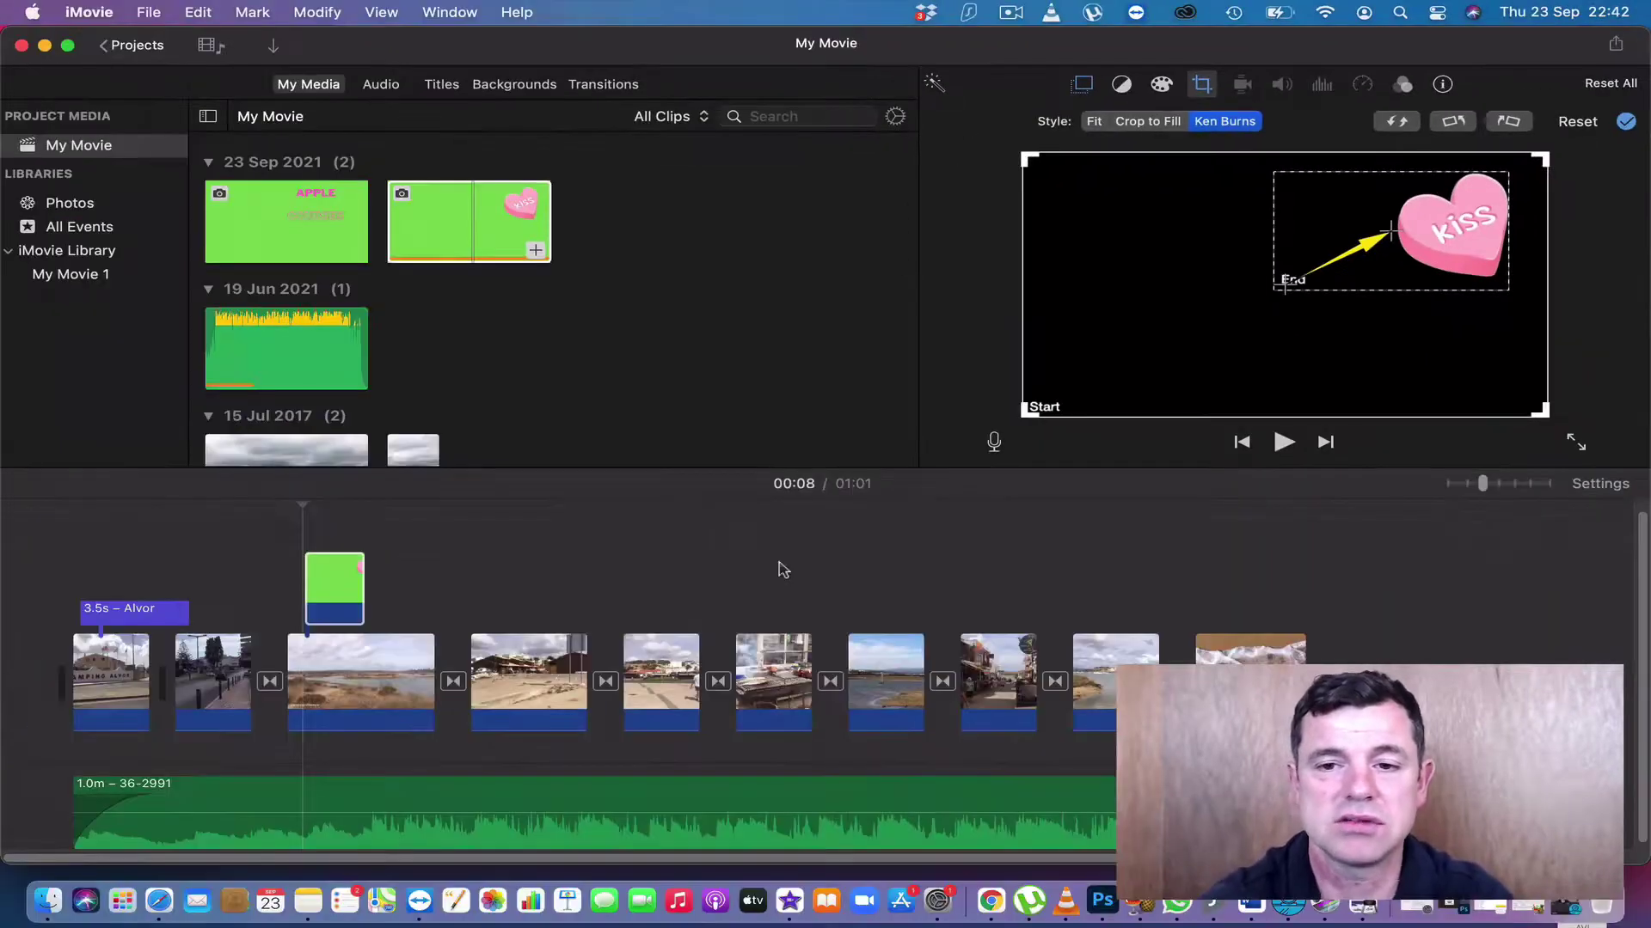
# Step: Play back the section from about 00:05 to review the Ken Burns zoom on the heart overlay
pyautogui.click(237, 607)
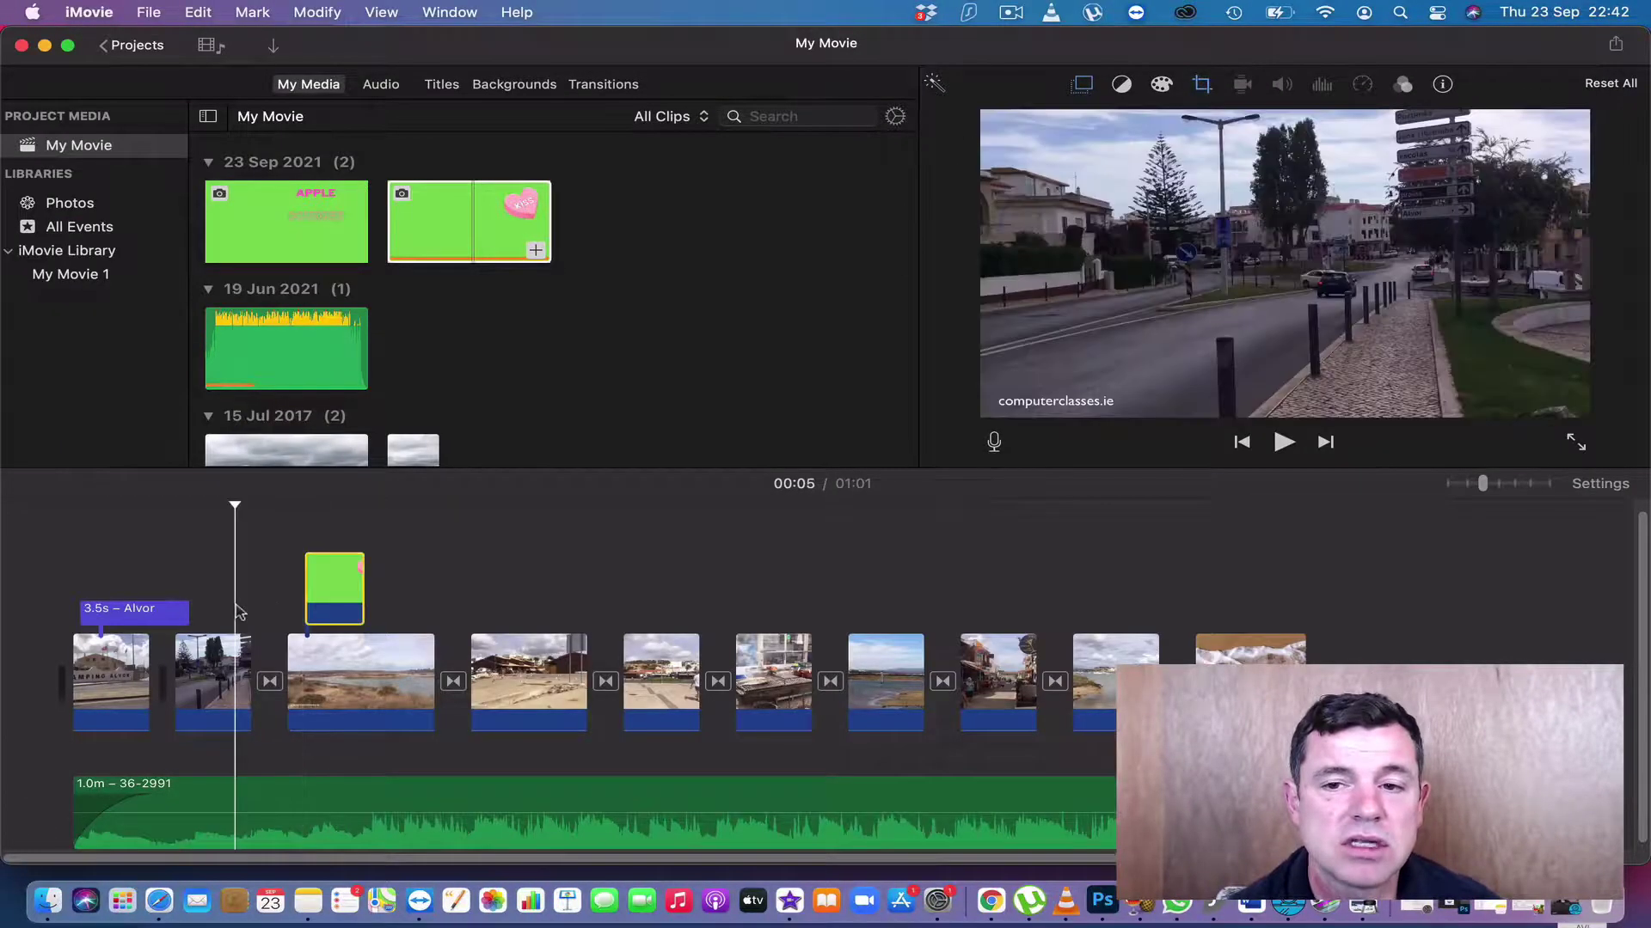
pyautogui.press('space')
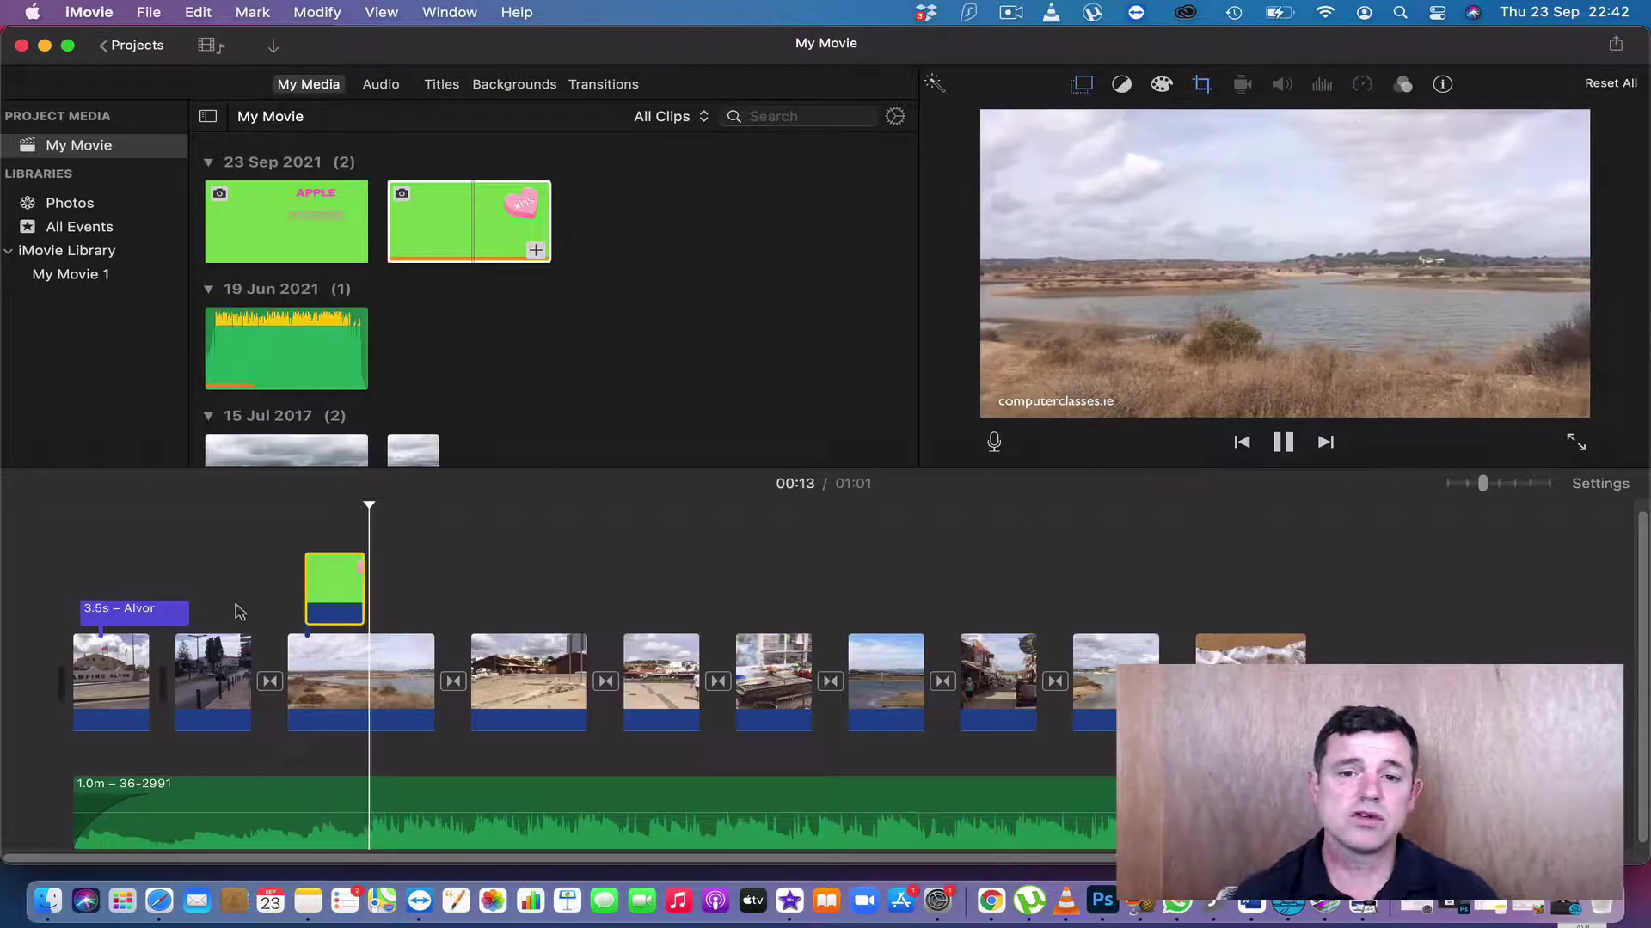
pyautogui.press('space')
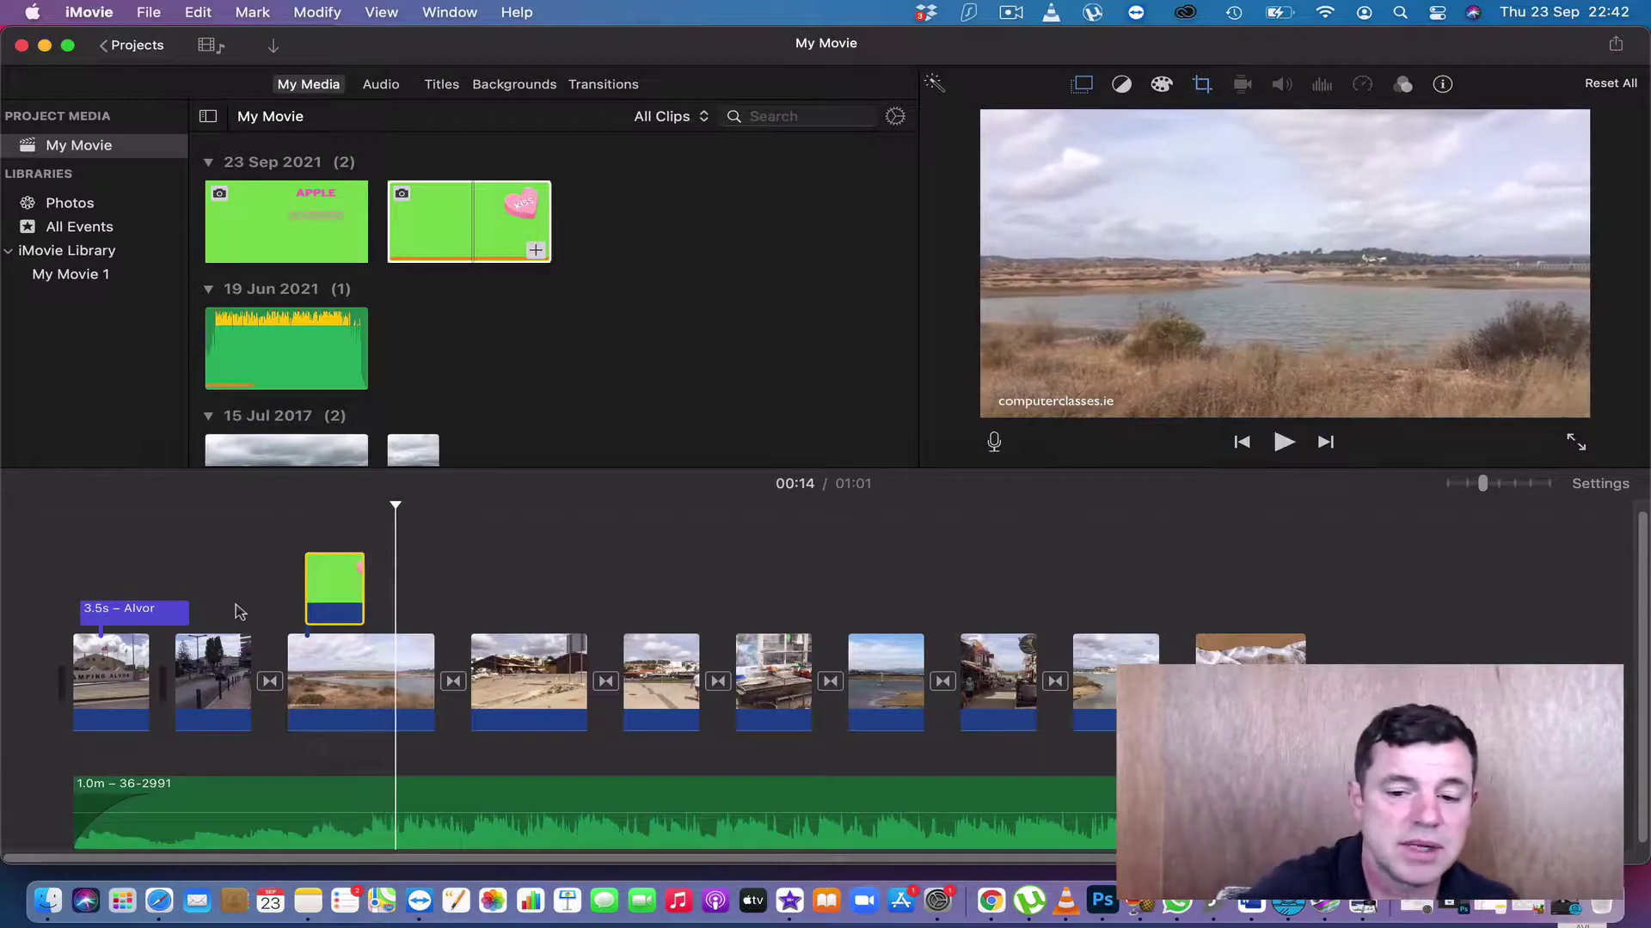